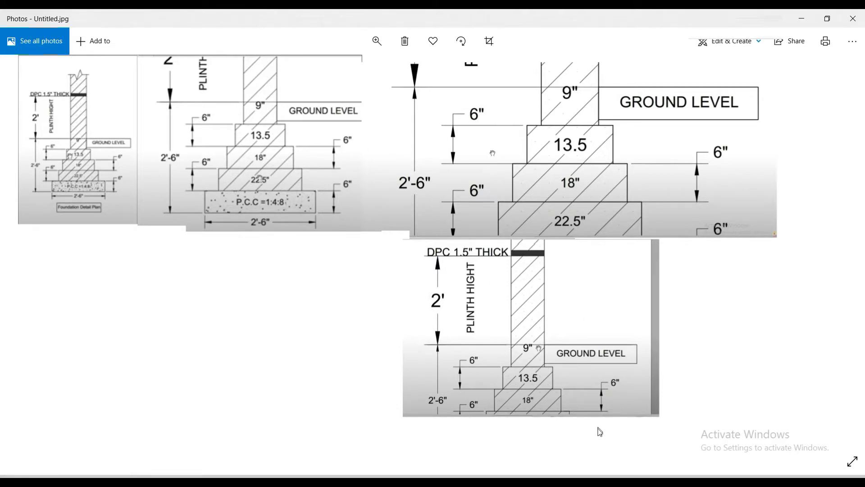
- Examine the brick step foundation reference images for the footing widths, course heights and plinth height
{"action": "mouse_move", "coordinate": [599, 481]}
{"action": "left_click", "coordinate": [657, 424]}
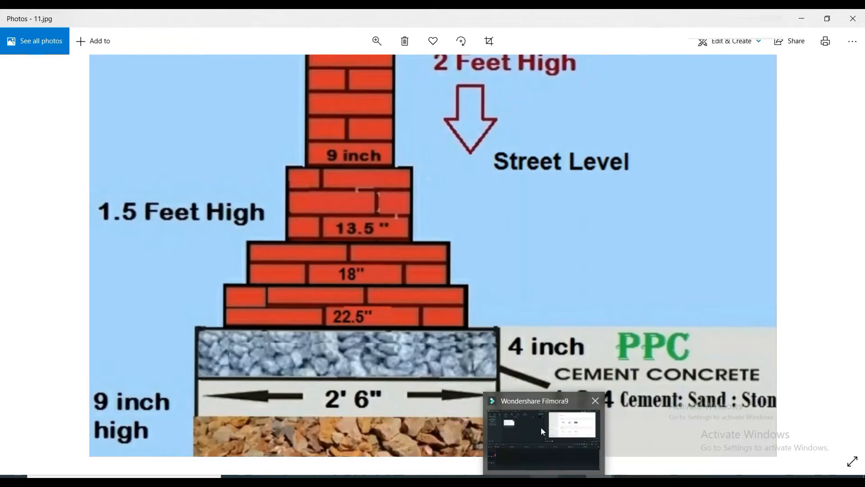
{"action": "left_click", "coordinate": [545, 432]}
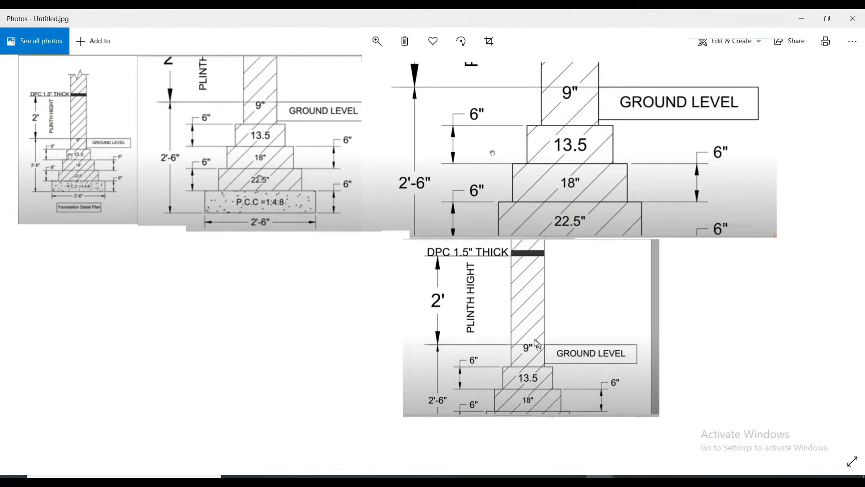
- Switch to Revit and create a new project from the Metric-Architectural Template
{"action": "mouse_move", "coordinate": [459, 481]}
{"action": "left_click", "coordinate": [455, 455]}
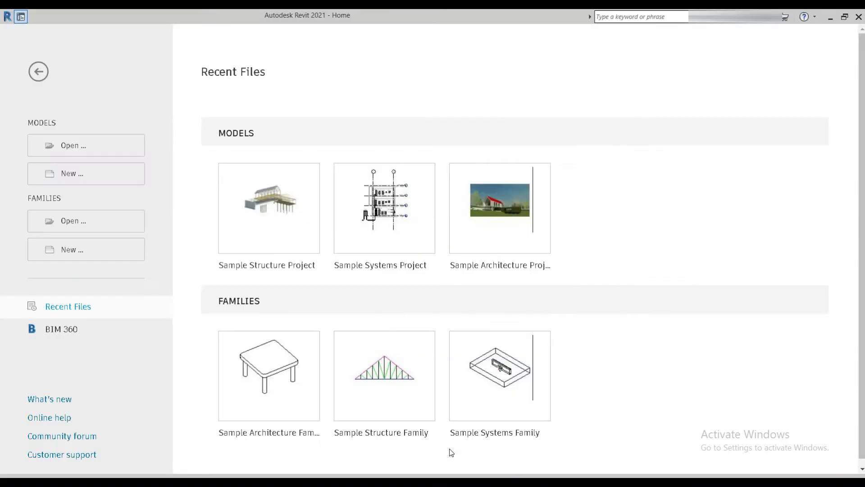
{"action": "left_click", "coordinate": [89, 180]}
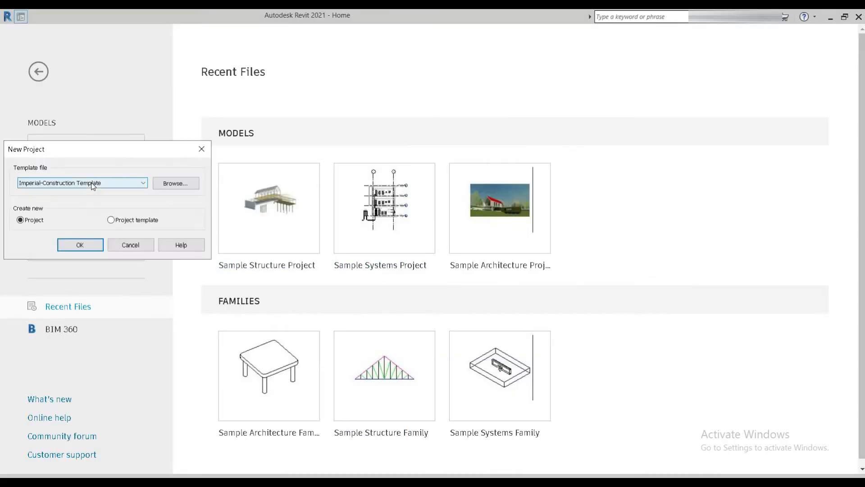
{"action": "left_click_drag", "start_coordinate": [118, 148], "coordinate": [421, 140]}
{"action": "left_click", "coordinate": [383, 176]}
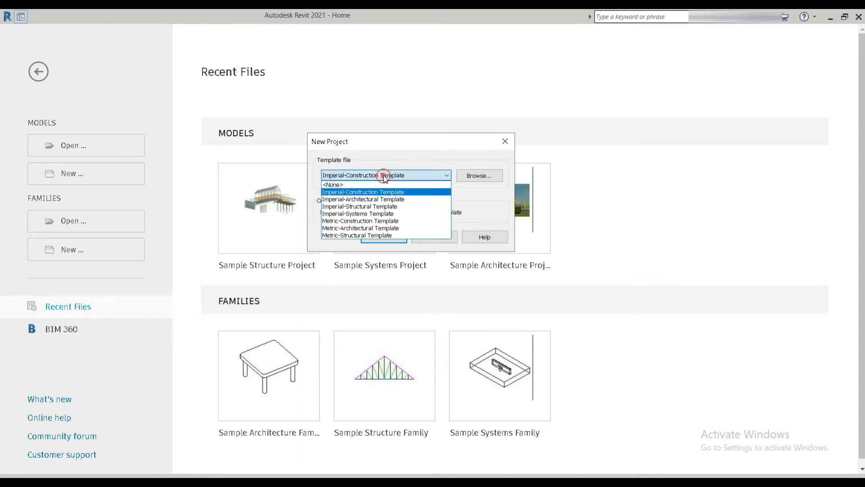
{"action": "left_click", "coordinate": [366, 229]}
{"action": "left_click", "coordinate": [374, 236]}
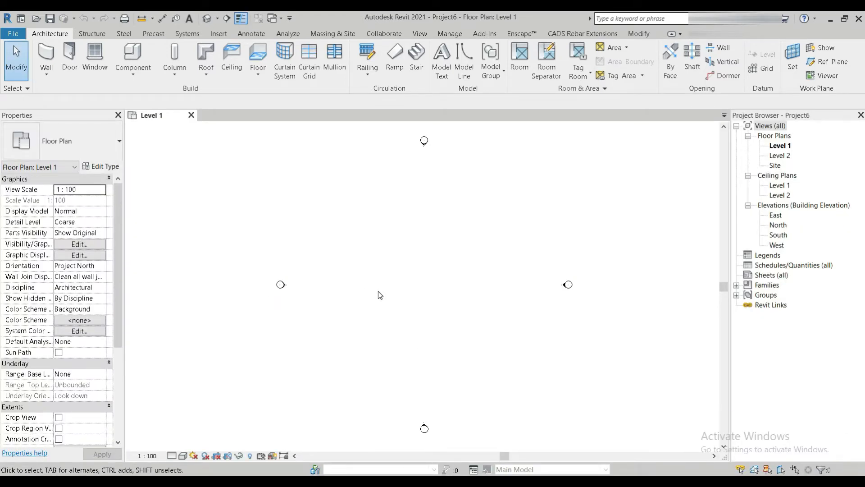
- Set the project's length units to feet with the ft unit symbol
{"action": "key", "text": "u"}
{"action": "key", "text": "n"}
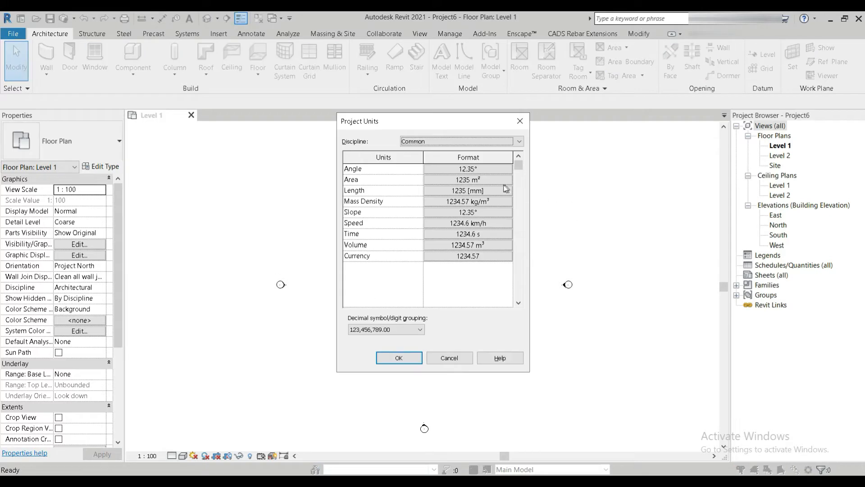
{"action": "left_click", "coordinate": [506, 188]}
{"action": "left_click", "coordinate": [445, 190]}
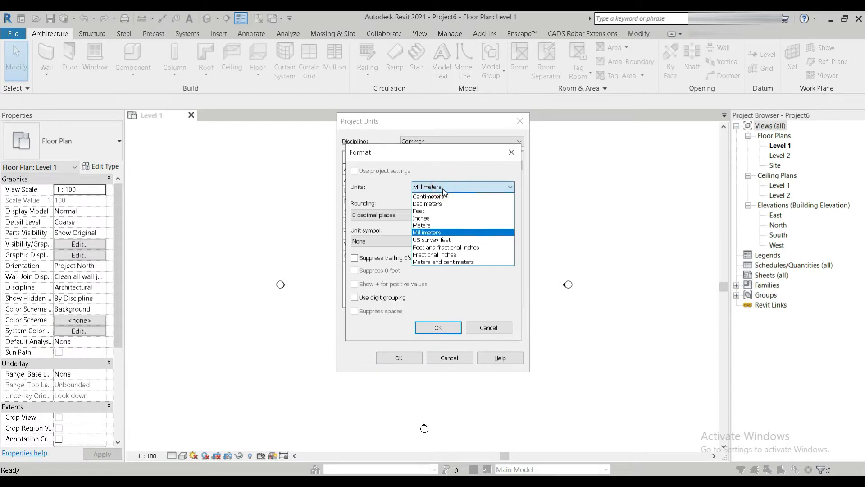
{"action": "left_click", "coordinate": [431, 211]}
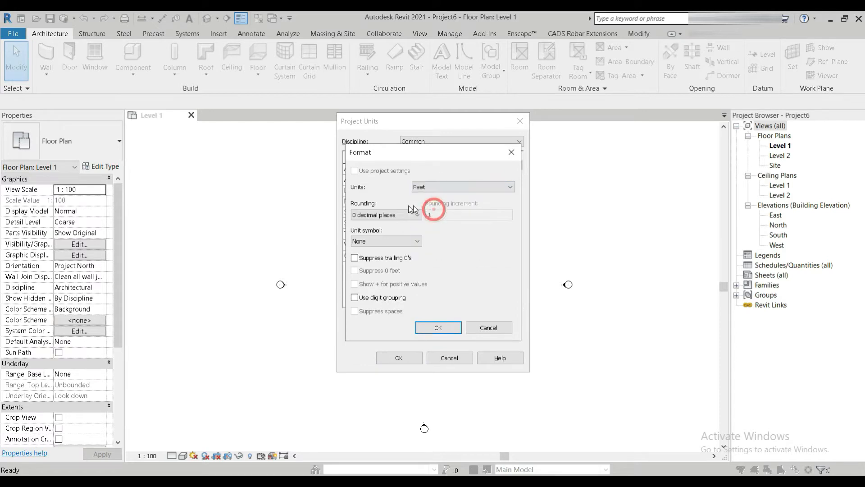
{"action": "left_click", "coordinate": [381, 242]}
{"action": "left_click", "coordinate": [374, 266]}
{"action": "left_click", "coordinate": [428, 323]}
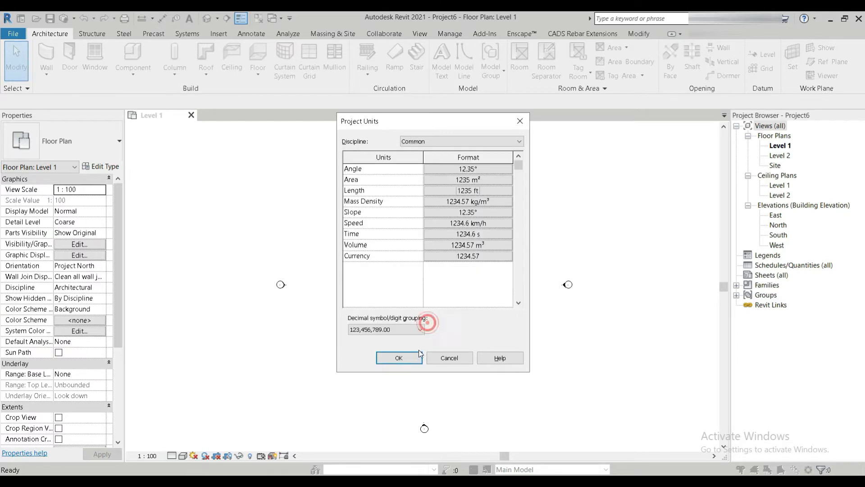
{"action": "left_click", "coordinate": [417, 354]}
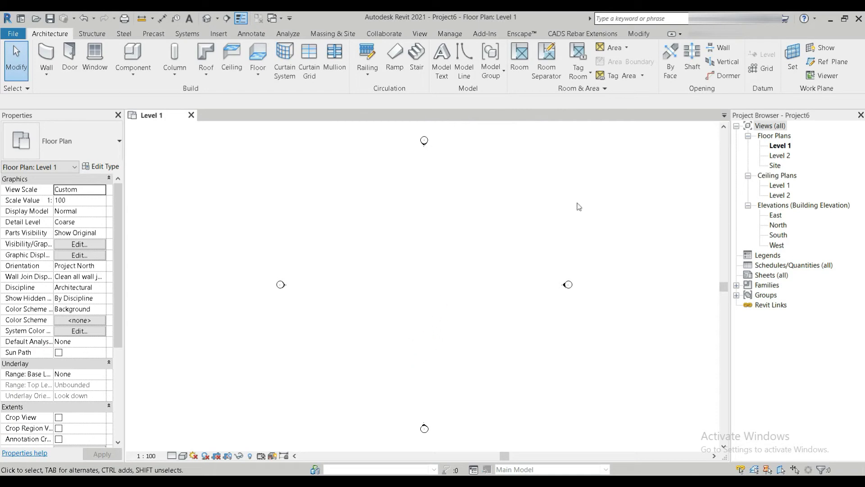
- Open the South elevation and close the Level 1 floor plan view
{"action": "left_click", "coordinate": [780, 235]}
{"action": "left_click", "coordinate": [653, 278]}
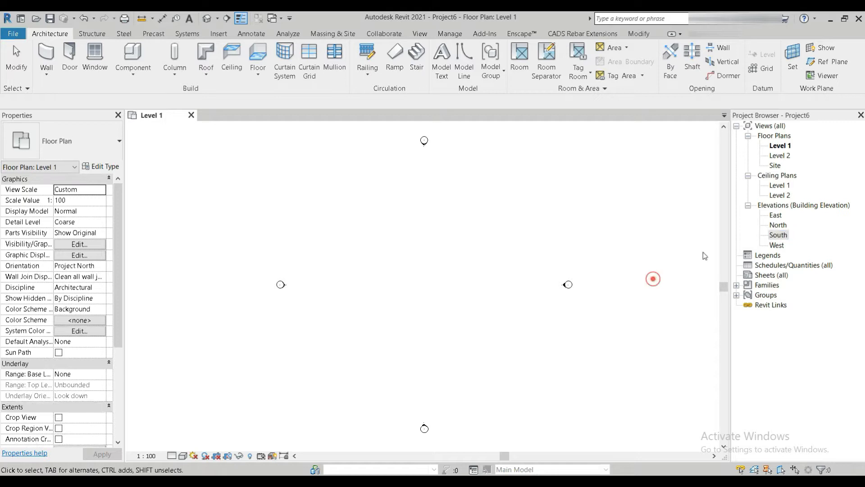
{"action": "double_click", "coordinate": [779, 234]}
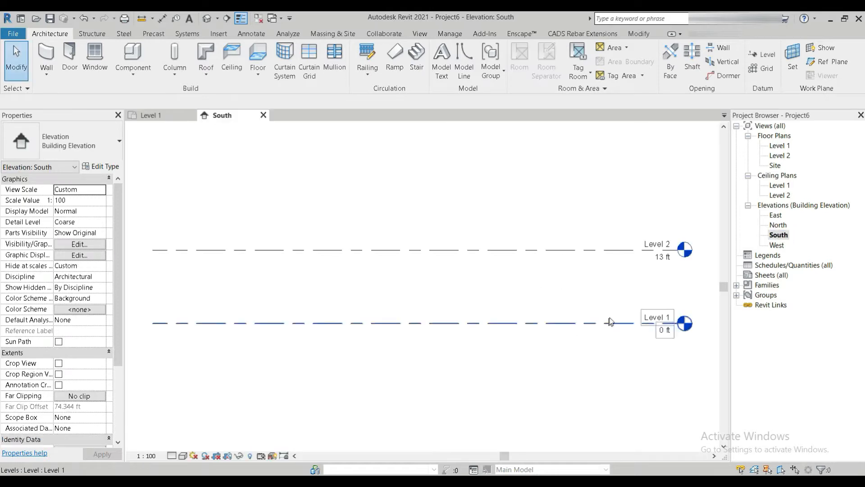
{"action": "middle_click_drag", "start_coordinate": [625, 303], "coordinate": [391, 260]}
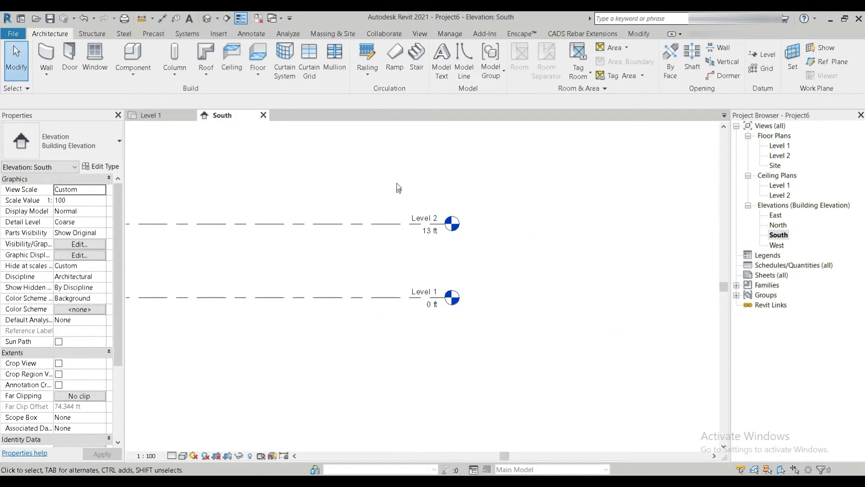
{"action": "scroll", "coordinate": [389, 229], "scroll_direction": "up", "scroll_amount": 2}
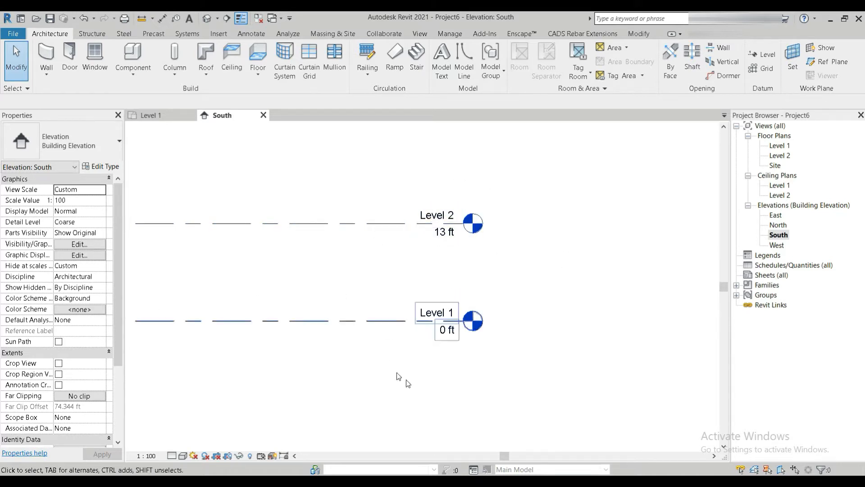
{"action": "left_click", "coordinate": [189, 115]}
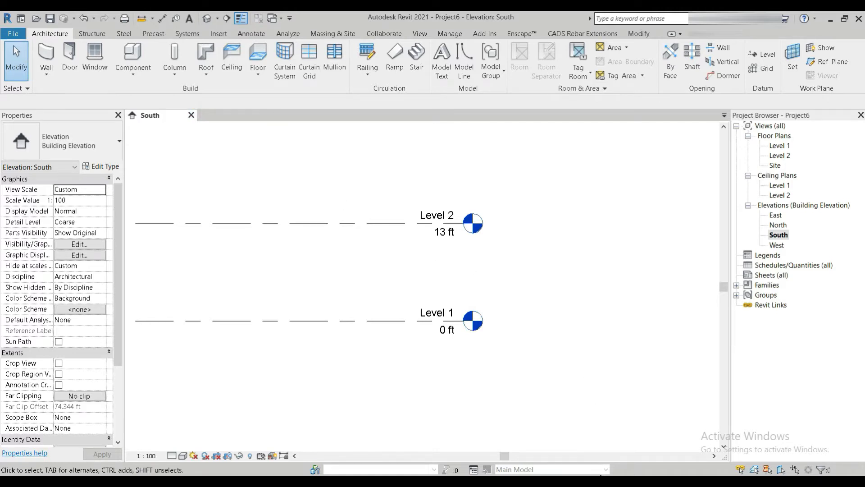
- Check the street level and plinth height in the foundation reference images, then return to Revit
{"action": "left_click", "coordinate": [662, 426]}
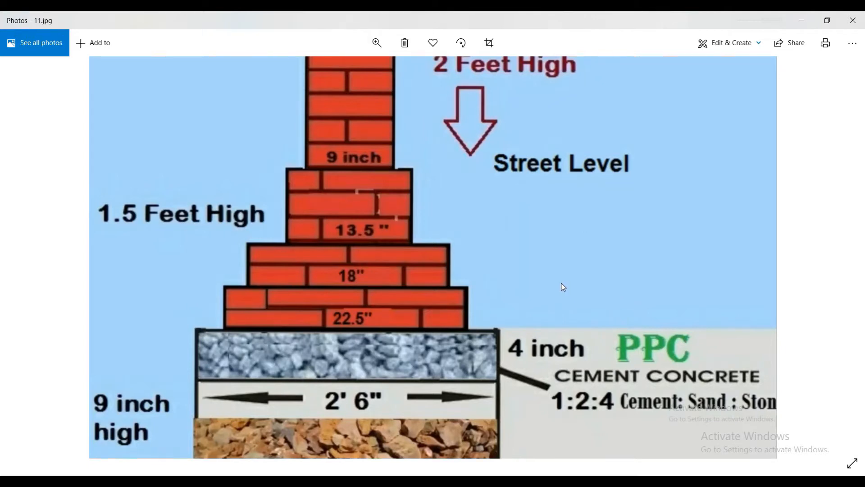
{"action": "mouse_move", "coordinate": [618, 464]}
{"action": "left_click", "coordinate": [572, 392]}
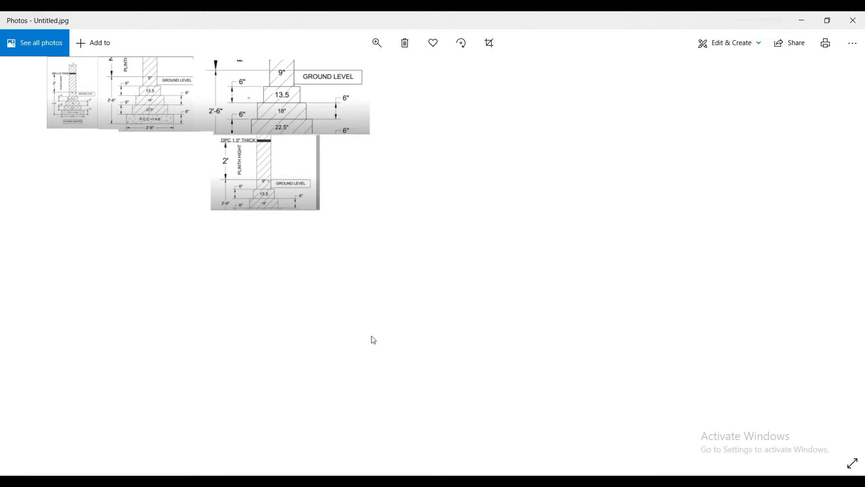
{"action": "left_click", "coordinate": [462, 466]}
- Rename Level 1 as Road/Street level, including its corresponding views
{"action": "scroll", "coordinate": [332, 242], "scroll_direction": "up", "scroll_amount": 2}
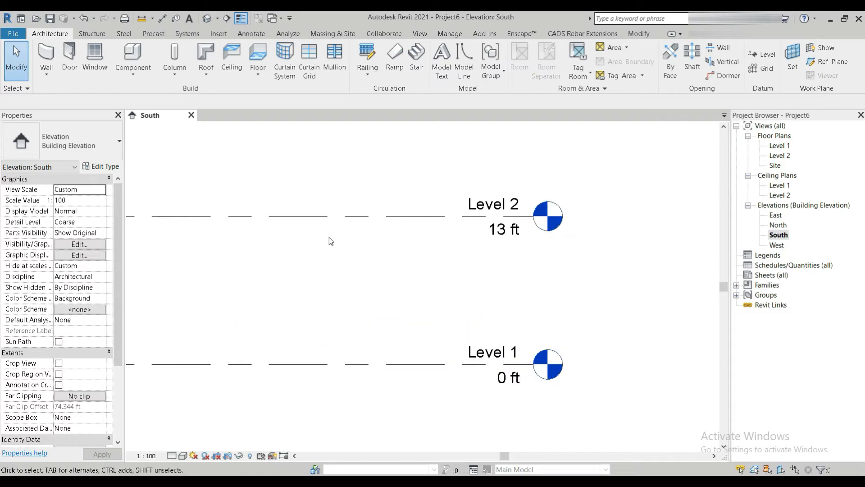
{"action": "double_click", "coordinate": [487, 347]}
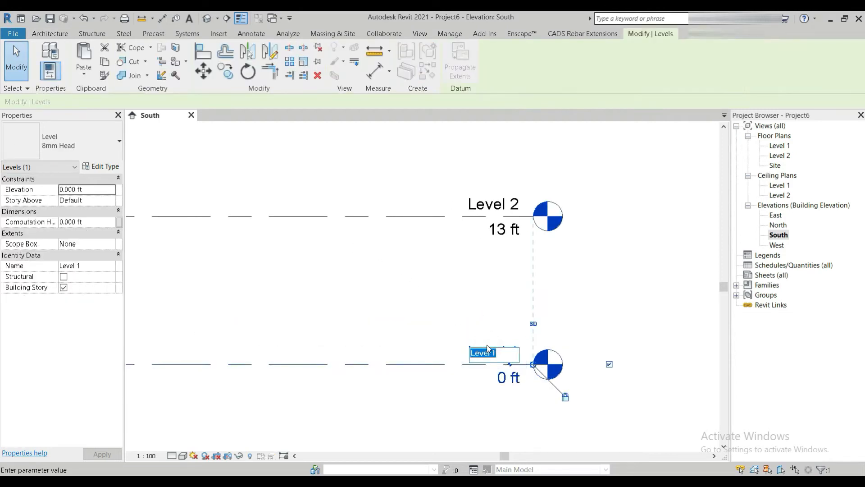
{"action": "type", "text": "Road"}
{"action": "type", "text": "/St"}
{"action": "key", "text": "BackSpace"}
{"action": "key", "text": "BackSpace"}
{"action": "type", "text": "reet level"}
{"action": "key", "text": "Return"}
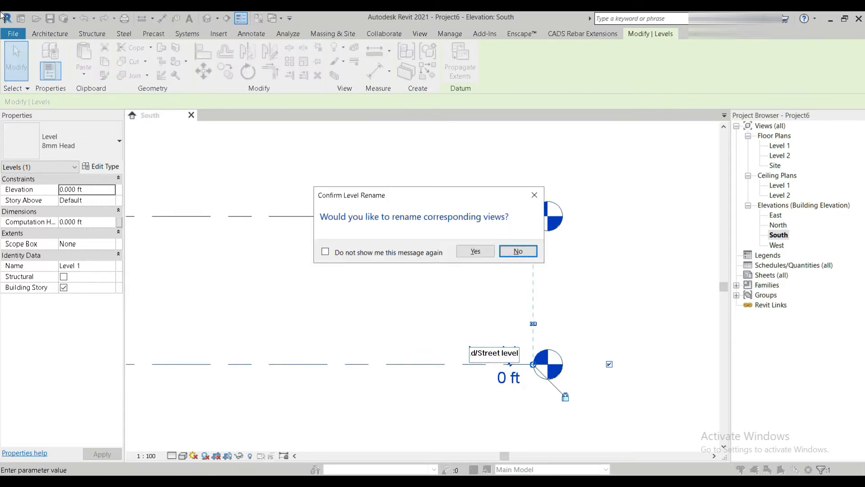
{"action": "left_click", "coordinate": [475, 251]}
- Rename Level 2 as Plinth level, including its corresponding views
{"action": "double_click", "coordinate": [505, 204]}
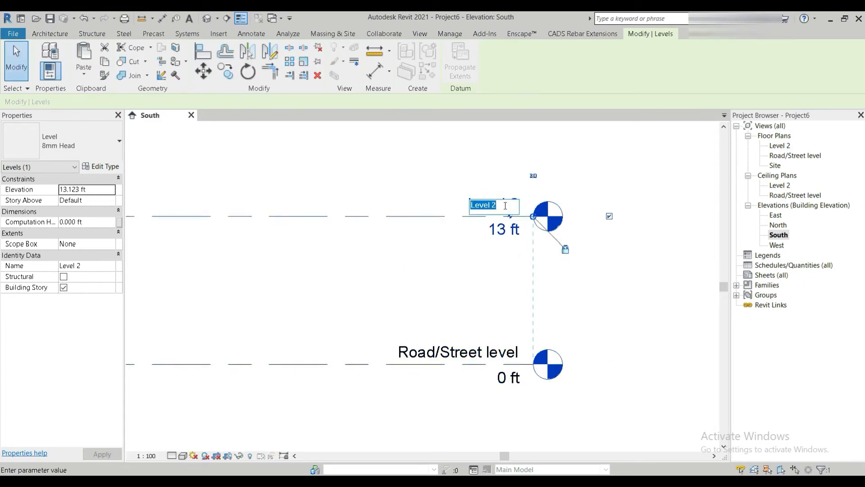
{"action": "type", "text": "DPC"}
{"action": "key", "text": "BackSpace"}
{"action": "key", "text": "BackSpace"}
{"action": "key", "text": "BackSpace"}
{"action": "key", "text": "Return"}
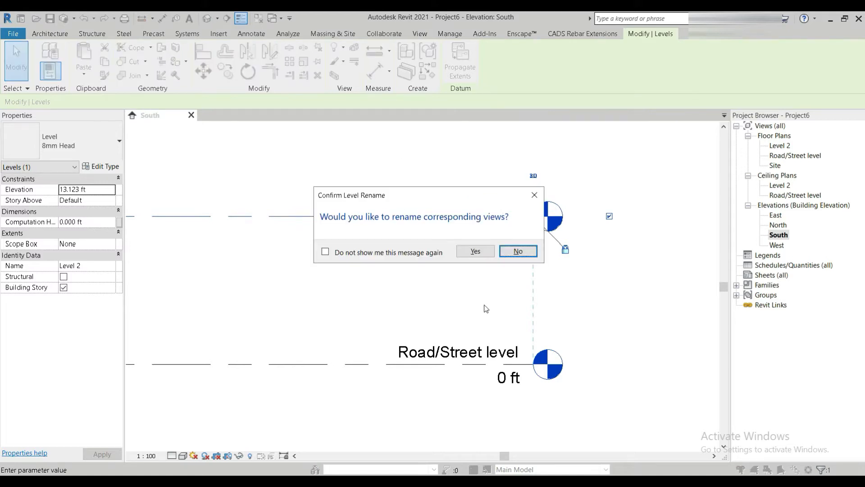
{"action": "left_click", "coordinate": [476, 251]}
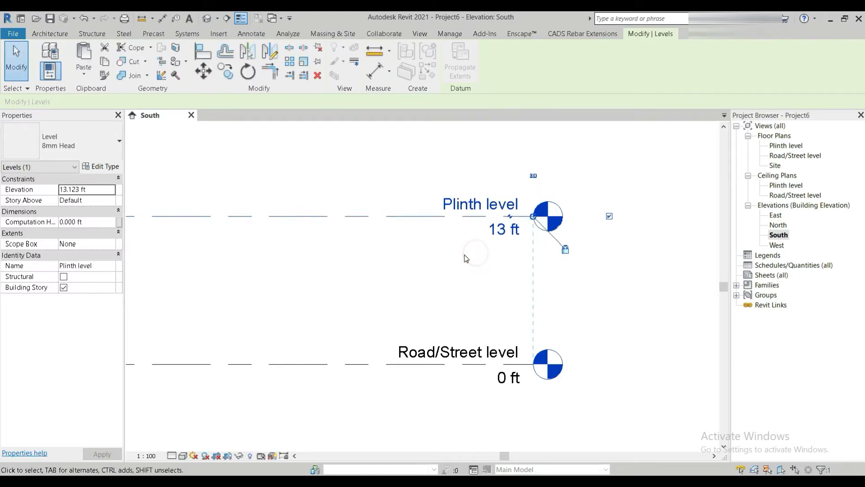
- Copy the Plinth level line to about 1.5 ft above the original with the Copy tool
{"action": "left_click", "coordinate": [412, 245]}
{"action": "left_click", "coordinate": [359, 216]}
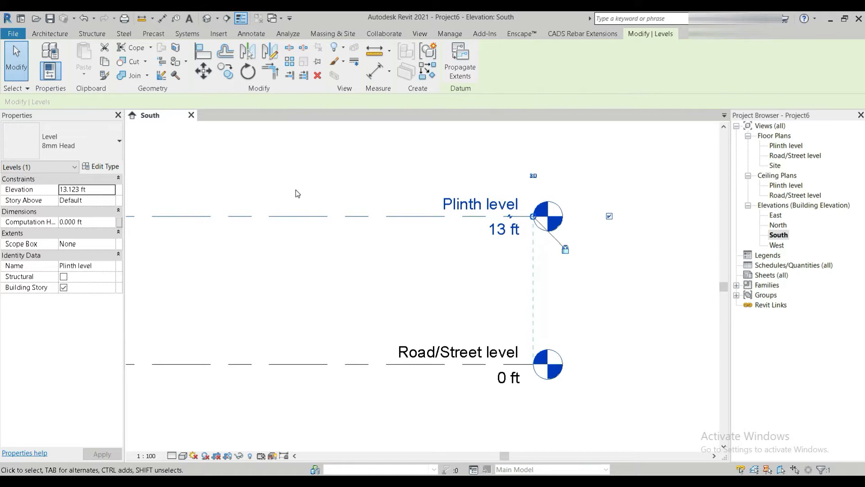
{"action": "left_click", "coordinate": [229, 78]}
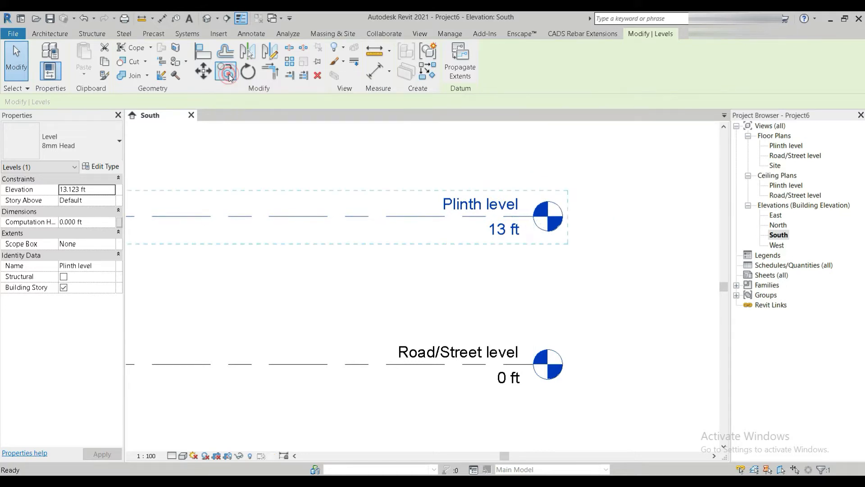
{"action": "left_click", "coordinate": [340, 216]}
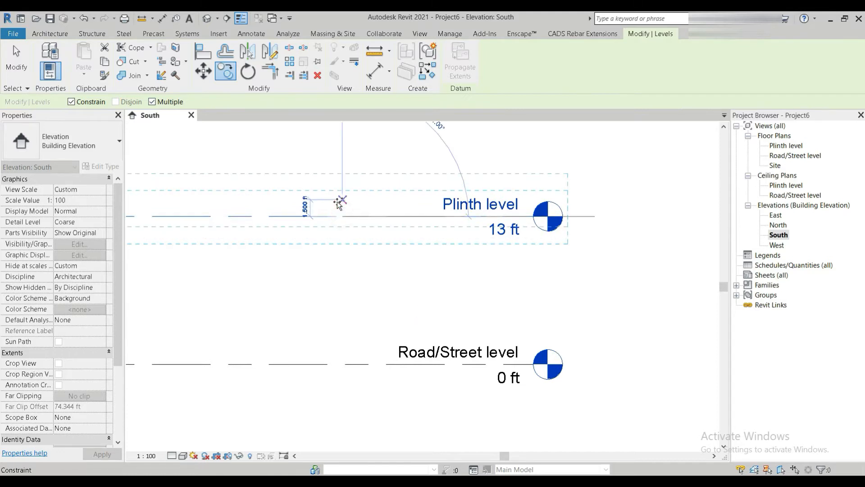
{"action": "left_click", "coordinate": [339, 201]}
{"action": "left_click", "coordinate": [16, 58]}
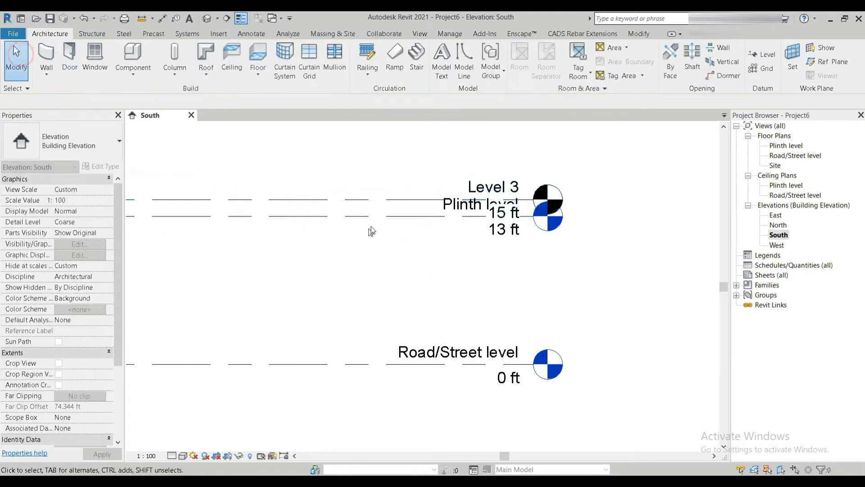
- Set the Plinth level's elevation to 3 ft
{"action": "left_click", "coordinate": [371, 199]}
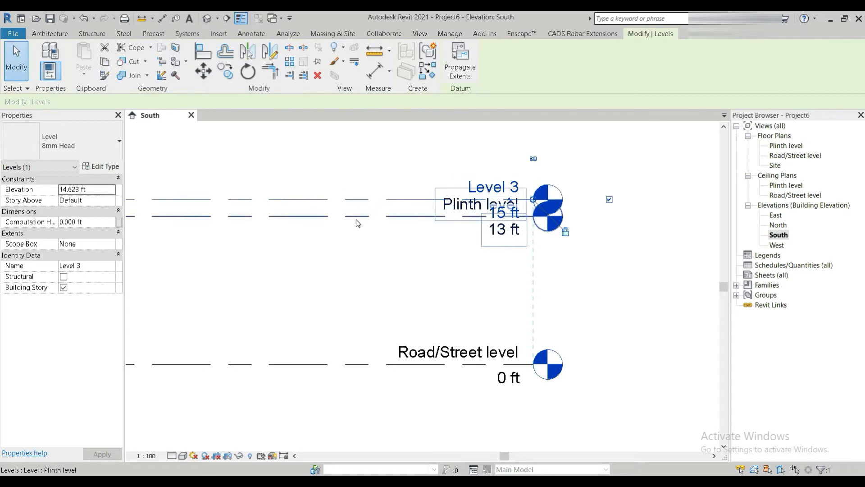
{"action": "left_click", "coordinate": [358, 216]}
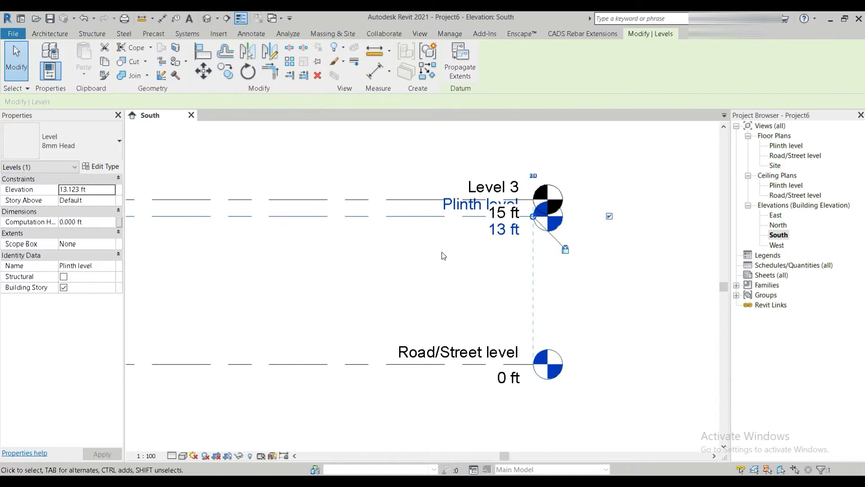
{"action": "left_click", "coordinate": [498, 229]}
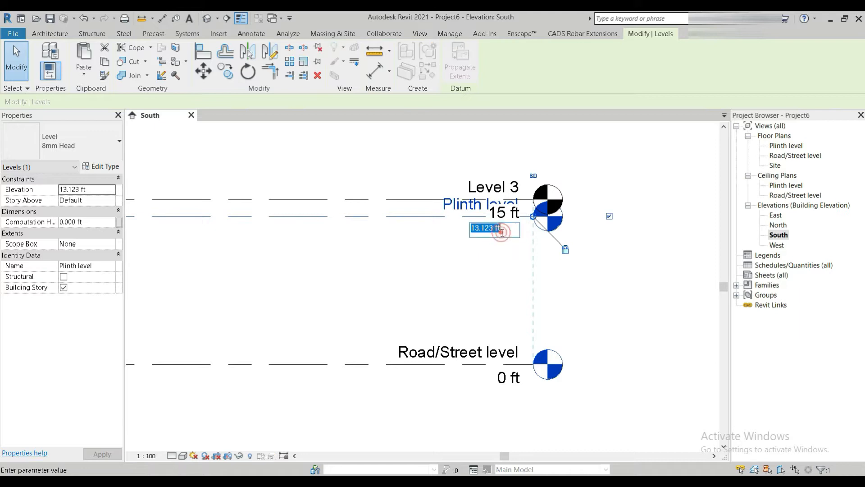
{"action": "type", "text": "3"}
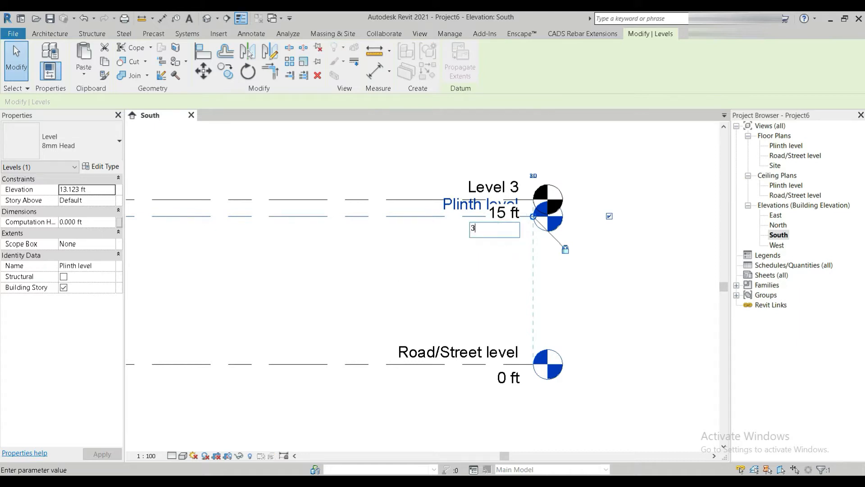
{"action": "key", "text": "Return"}
{"action": "scroll", "coordinate": [570, 352], "scroll_direction": "up", "scroll_amount": 2}
{"action": "scroll", "coordinate": [509, 344], "scroll_direction": "down", "scroll_amount": 2}
{"action": "middle_click_drag", "start_coordinate": [508, 349], "coordinate": [524, 356]}
- Set the elevation of Level 3 to 3' 1.5"
{"action": "left_click", "coordinate": [401, 206]}
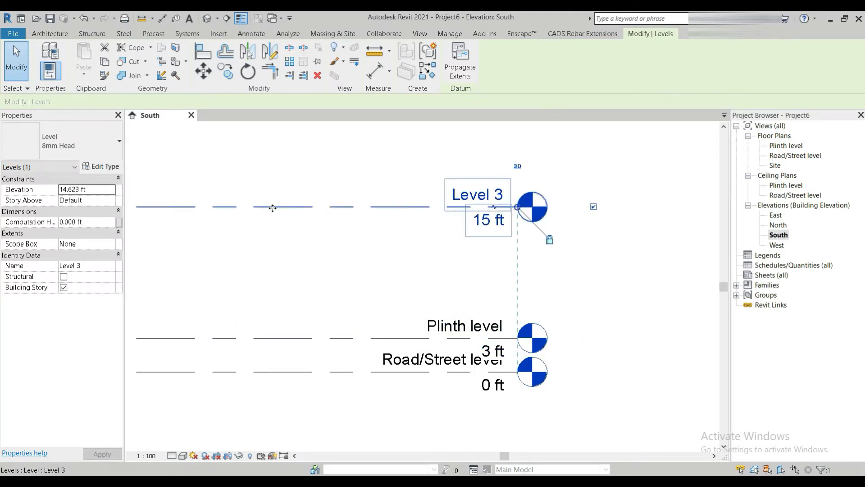
{"action": "left_click", "coordinate": [89, 189]}
{"action": "left_click", "coordinate": [89, 190]}
{"action": "key", "text": "BackSpace"}
{"action": "key", "text": "BackSpace"}
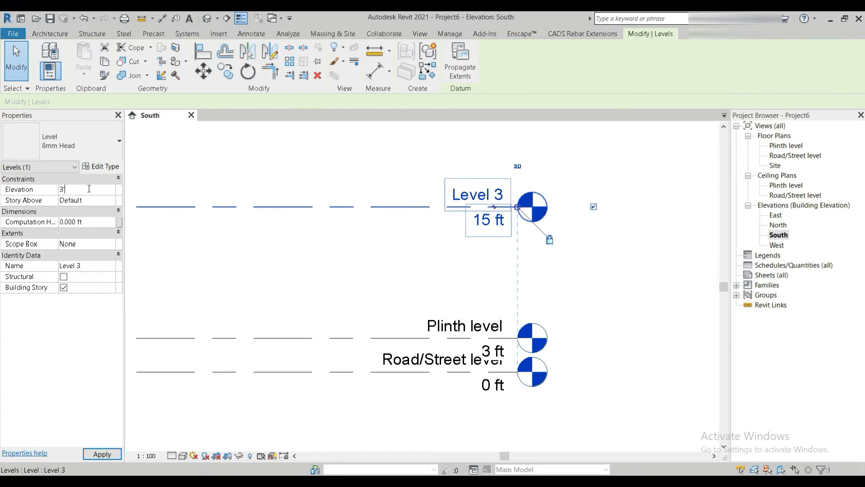
{"action": "type", "text": "3' 1.5"}
{"action": "key", "text": "Return"}
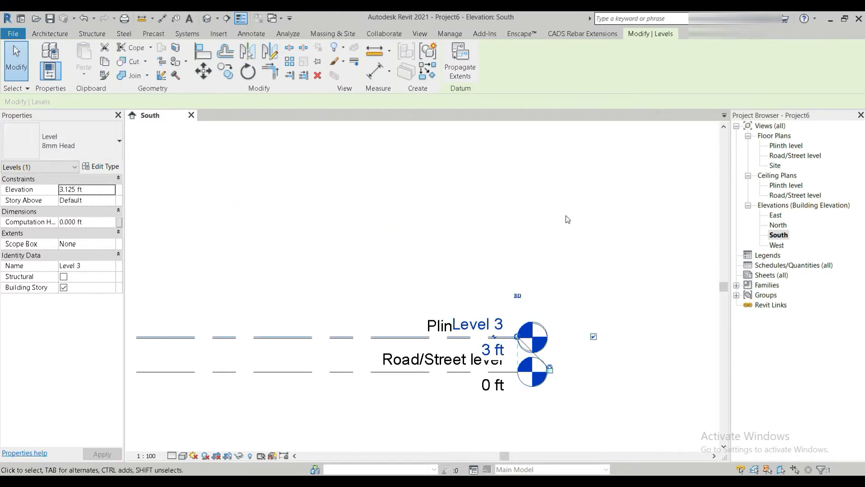
- Set the South elevation's view scale to 3/8" = 1'-0" to shrink the level heads and labels
{"action": "left_click", "coordinate": [567, 220]}
{"action": "scroll", "coordinate": [482, 352], "scroll_direction": "up", "scroll_amount": 4}
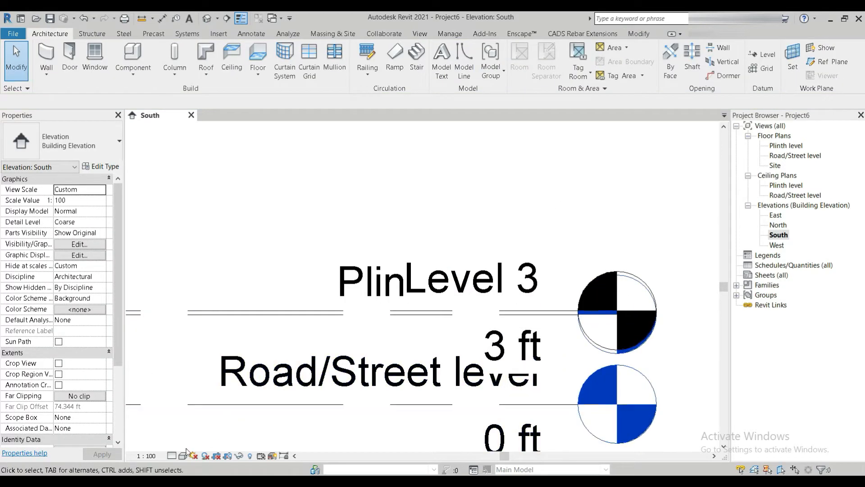
{"action": "left_click", "coordinate": [146, 456]}
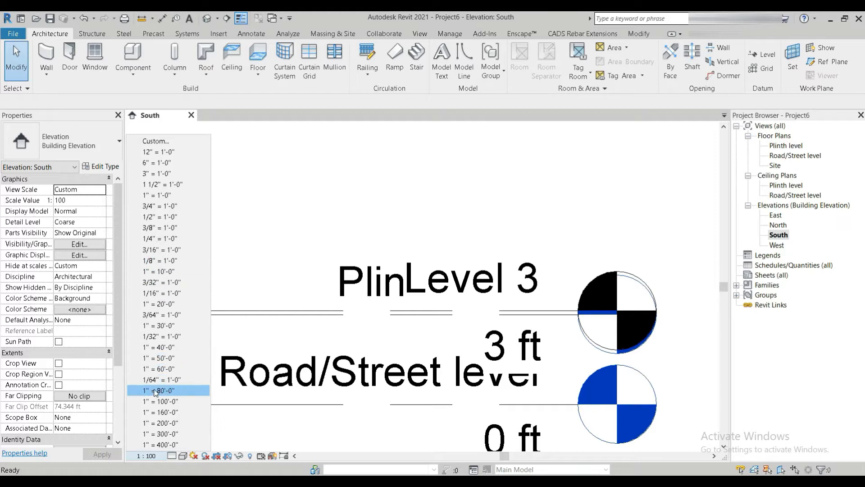
{"action": "left_click", "coordinate": [182, 271]}
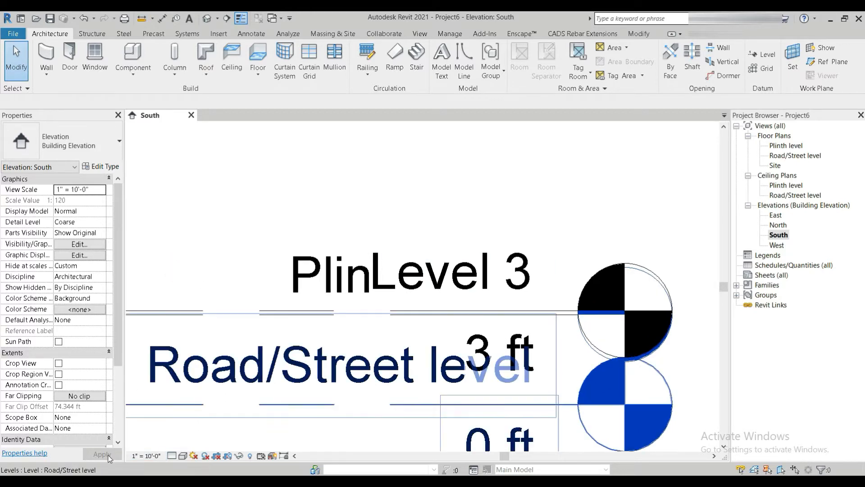
{"action": "left_click", "coordinate": [147, 455]}
{"action": "left_click", "coordinate": [174, 228]}
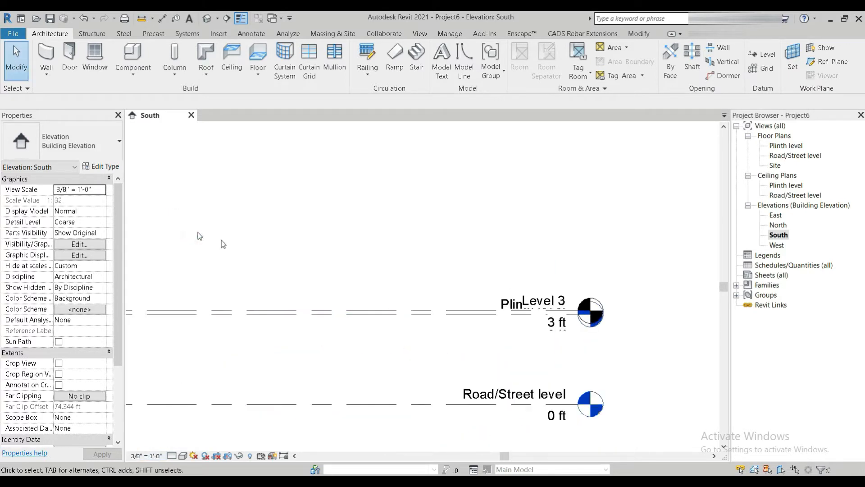
- Add an elbow to the Level 3 line and move its head above the Plinth level label
{"action": "left_click", "coordinate": [425, 303]}
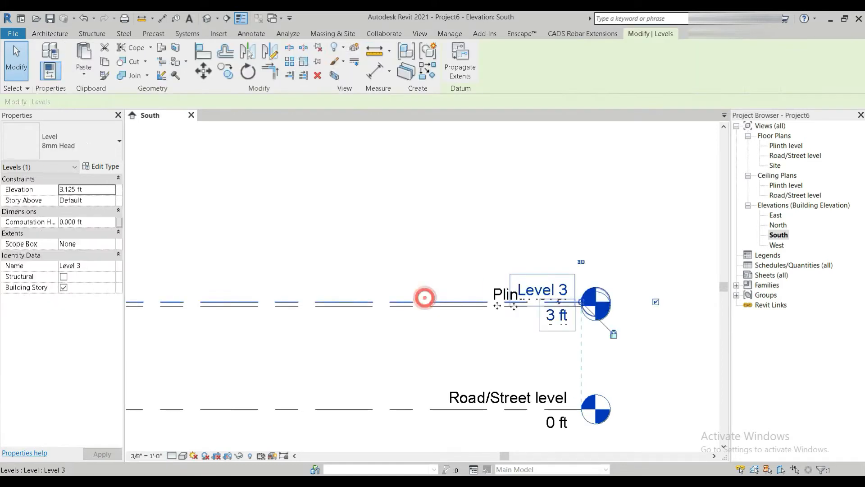
{"action": "left_click", "coordinate": [559, 302]}
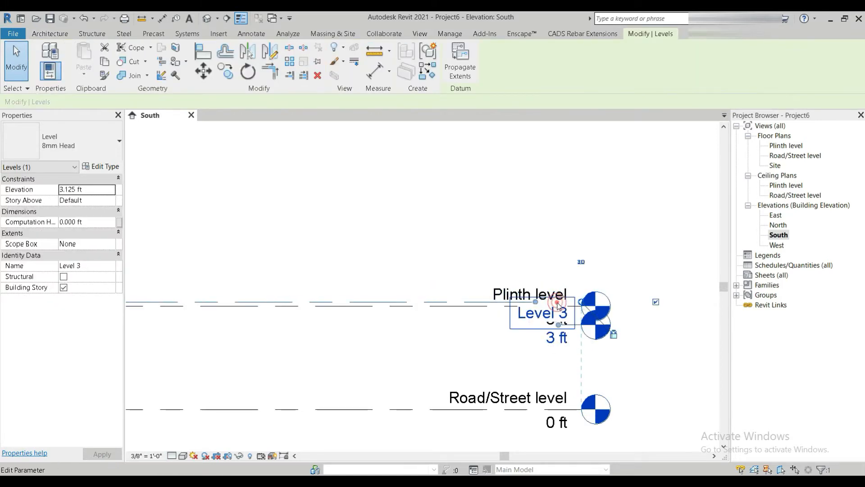
{"action": "left_click_drag", "start_coordinate": [558, 324], "coordinate": [558, 261]}
{"action": "left_click", "coordinate": [445, 251]}
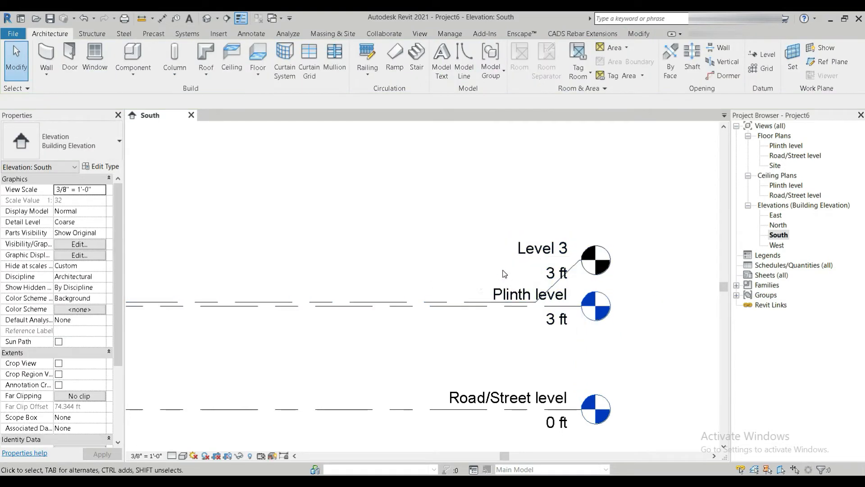
- Rename Level 3 as DPC
{"action": "left_click", "coordinate": [528, 253]}
{"action": "left_click", "coordinate": [528, 254]}
{"action": "type", "text": "DPC"}
{"action": "key", "text": "Return"}
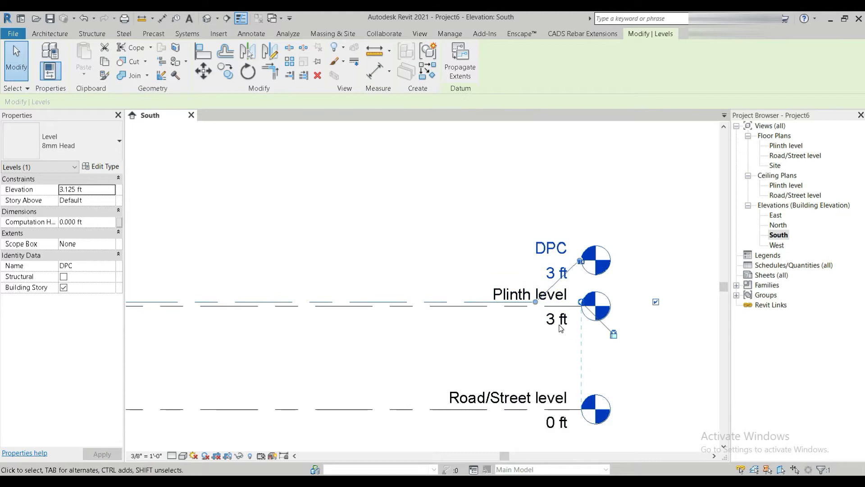
- Switch to Photos, examine the stepped foundation drawing for the course heights below ground level, and return to Revit
{"action": "scroll", "coordinate": [543, 358], "scroll_direction": "down", "scroll_amount": 3}
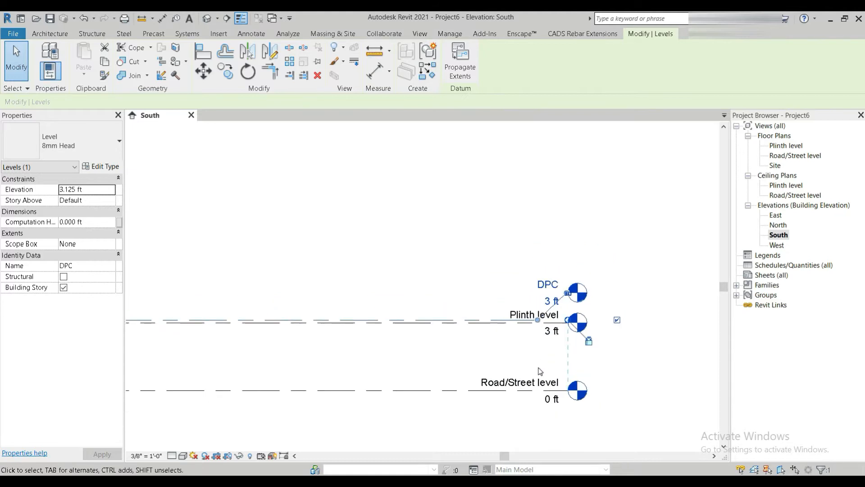
{"action": "middle_click_drag", "start_coordinate": [451, 297], "coordinate": [433, 364]}
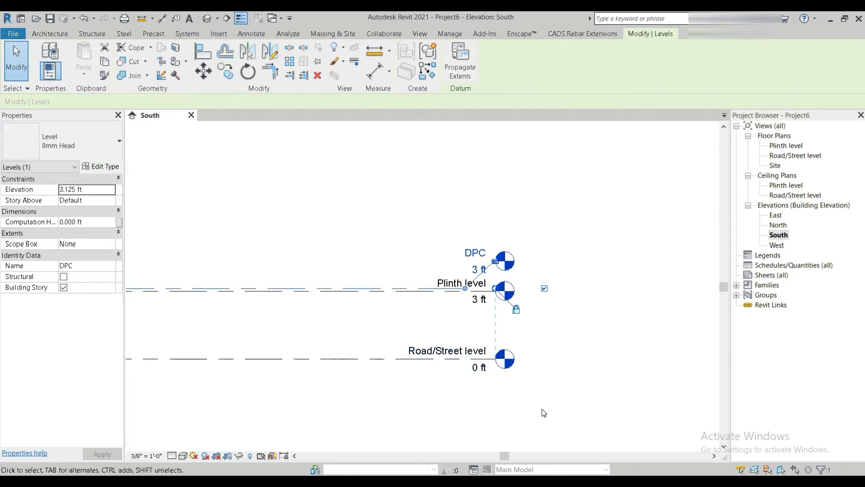
{"action": "mouse_move", "coordinate": [600, 481]}
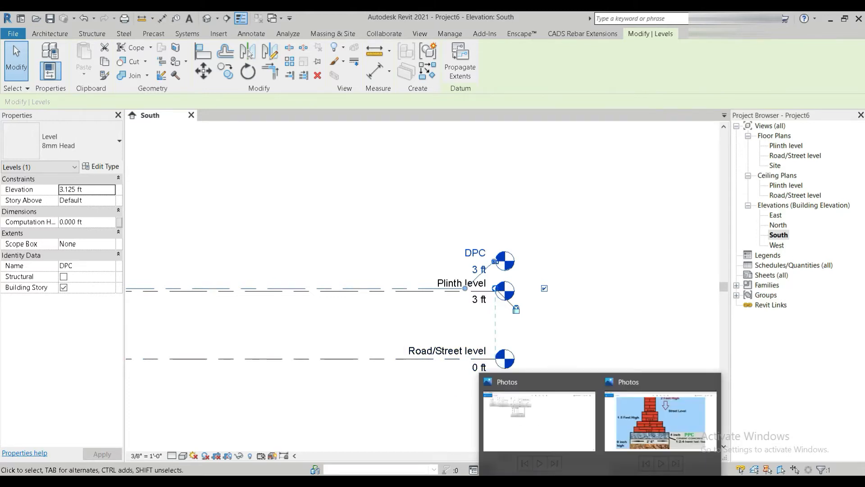
{"action": "left_click", "coordinate": [630, 427]}
{"action": "left_click", "coordinate": [376, 44]}
{"action": "left_click_drag", "start_coordinate": [338, 71], "coordinate": [369, 73]}
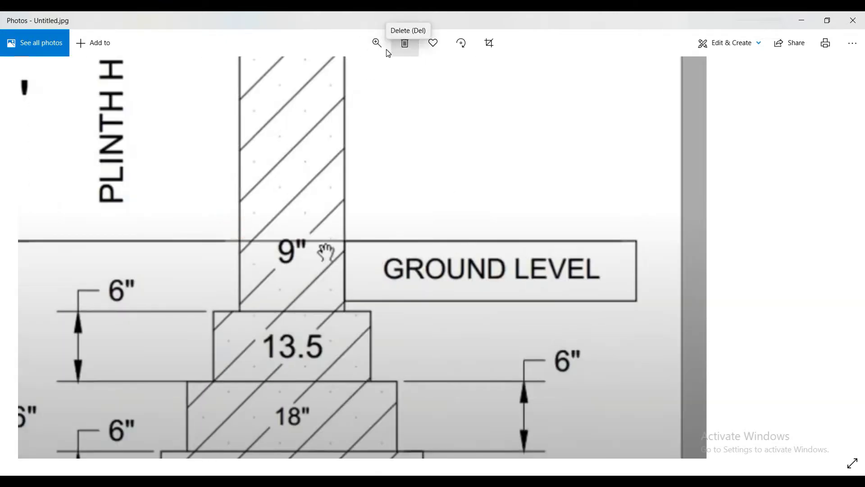
{"action": "left_click", "coordinate": [378, 43]}
{"action": "left_click_drag", "start_coordinate": [367, 72], "coordinate": [347, 75]}
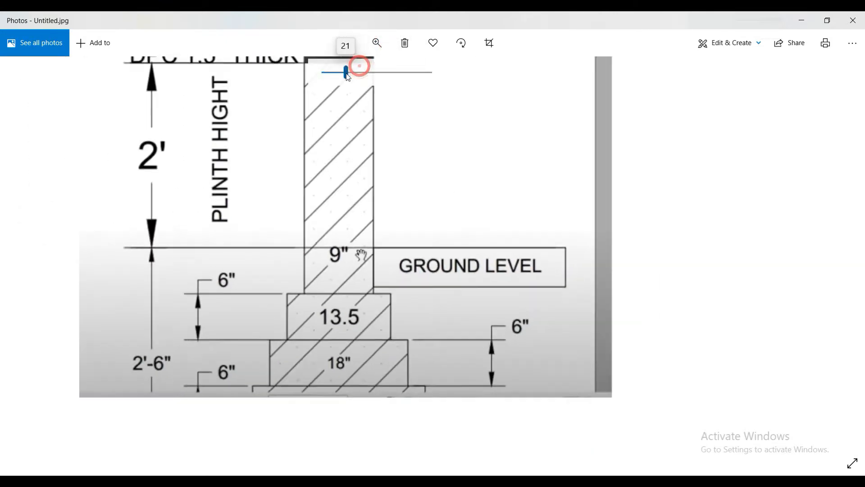
{"action": "left_click_drag", "start_coordinate": [248, 162], "coordinate": [288, 231]}
{"action": "left_click_drag", "start_coordinate": [136, 81], "coordinate": [364, 299]}
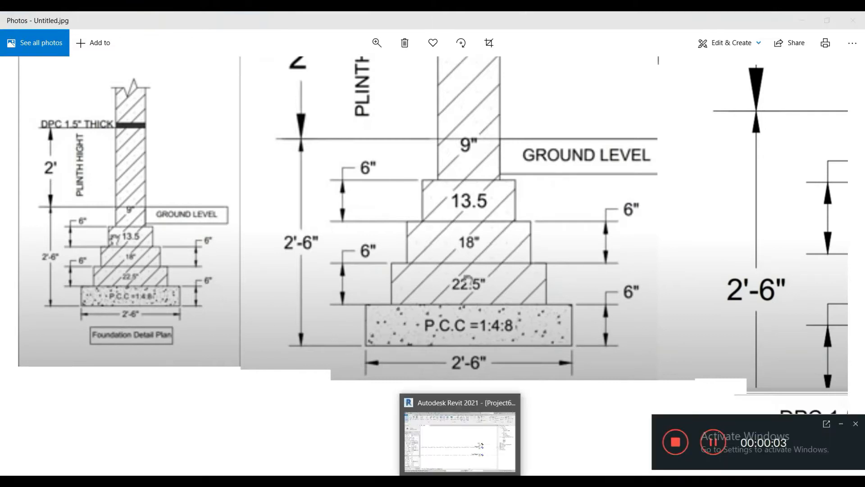
{"action": "left_click", "coordinate": [477, 454]}
{"action": "left_click", "coordinate": [836, 424]}
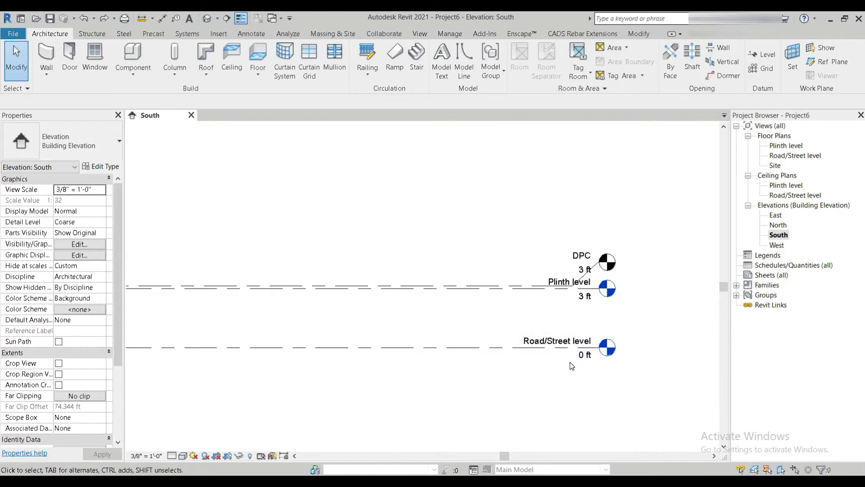
- Copy the Road/Street level downward five times in succession at 6" spacing with the Copy tool's Multiple option
{"action": "scroll", "coordinate": [569, 361], "scroll_direction": "up", "scroll_amount": 2}
{"action": "middle_click_drag", "start_coordinate": [566, 364], "coordinate": [438, 237]}
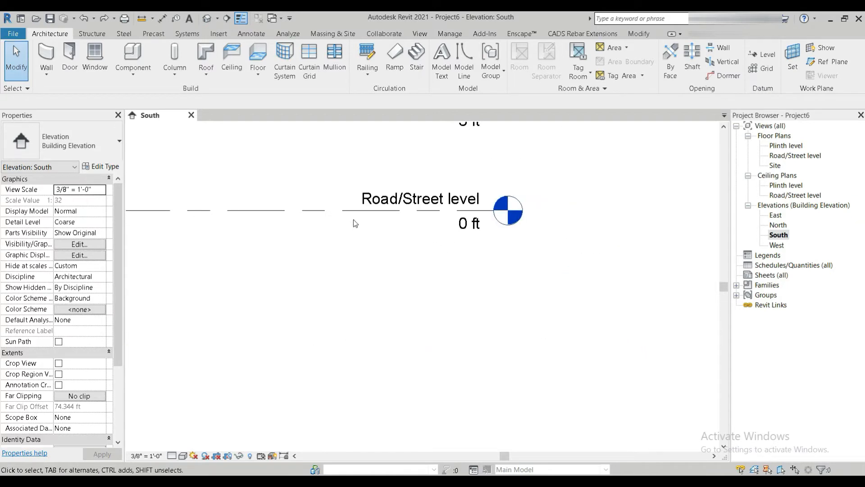
{"action": "left_click", "coordinate": [304, 211]}
{"action": "left_click", "coordinate": [226, 69]}
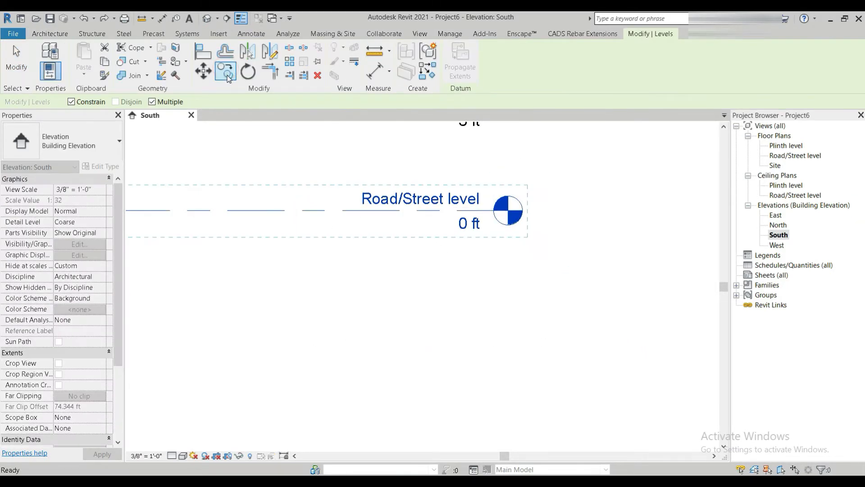
{"action": "left_click", "coordinate": [312, 208]}
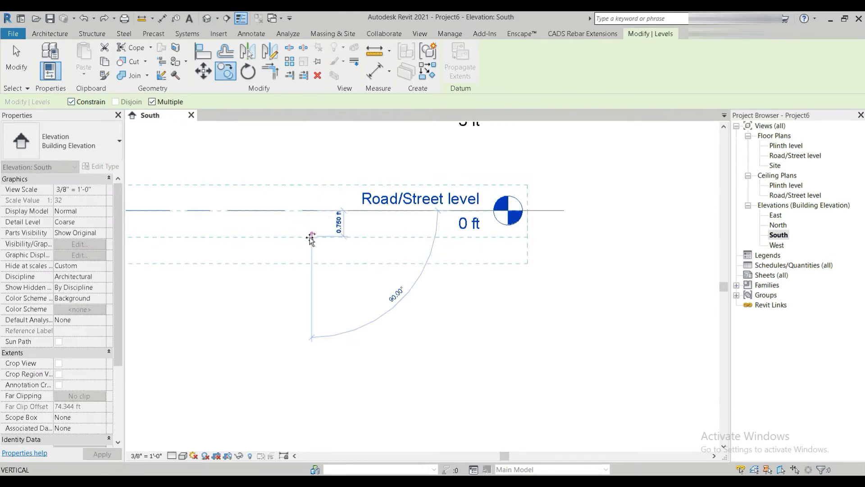
{"action": "type", "text": "1"}
{"action": "key", "text": "Return"}
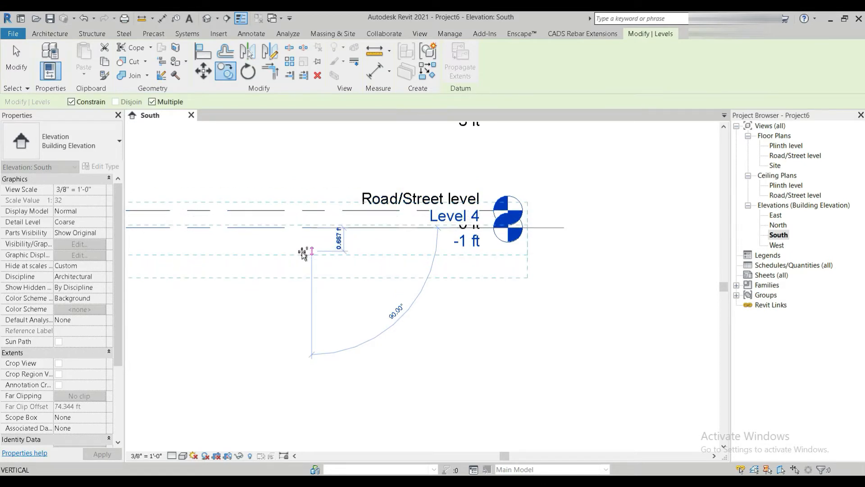
{"action": "type", "text": "6"}
{"action": "key", "text": "Return"}
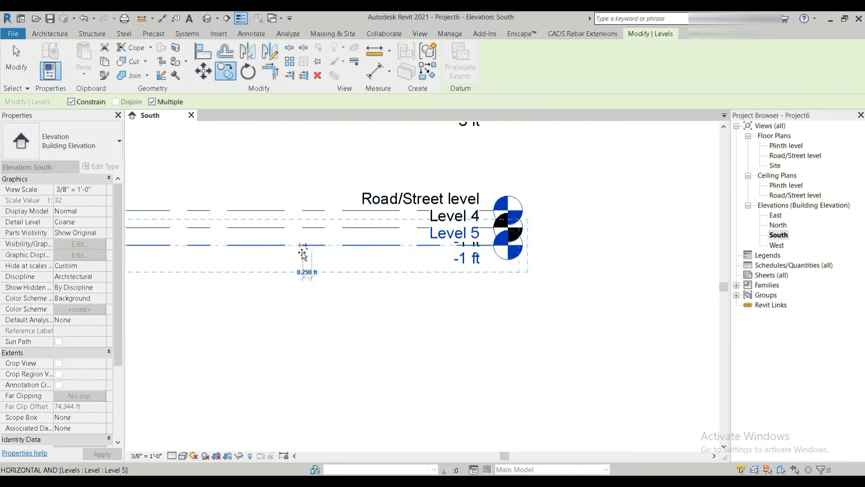
{"action": "type", "text": "6\""}
{"action": "key", "text": "Return"}
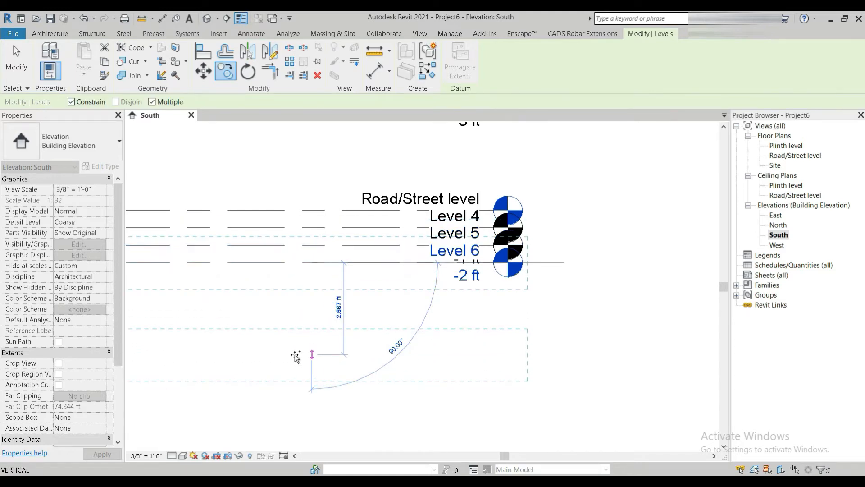
{"action": "type", "text": "6\""}
{"action": "key", "text": "Return"}
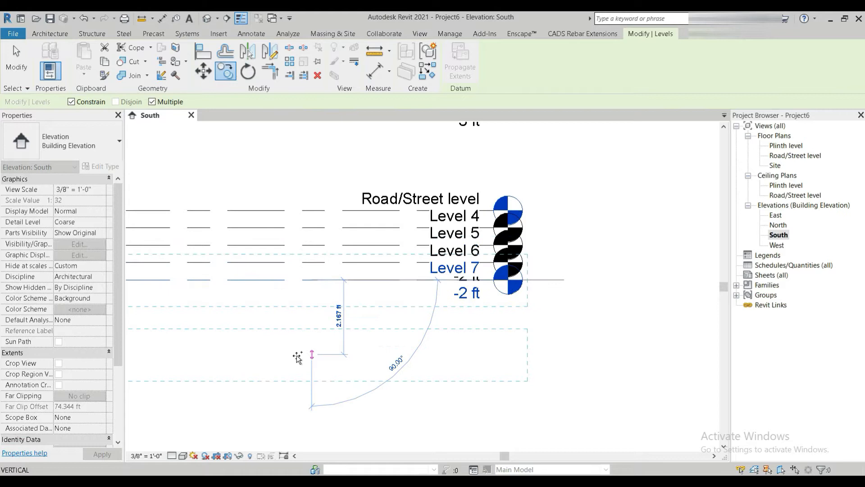
{"action": "type", "text": "6\""}
{"action": "key", "text": "Return"}
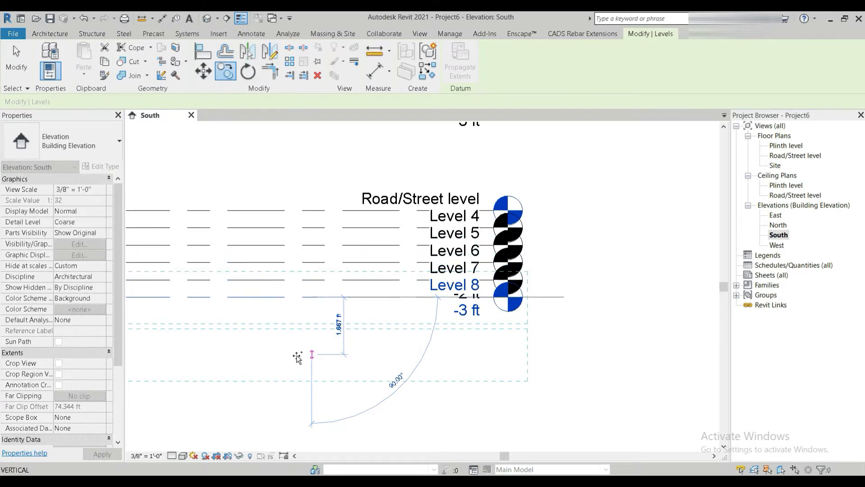
- Place one more level copy 9" below Level 8 and end the Copy command
{"action": "type", "text": "6\""}
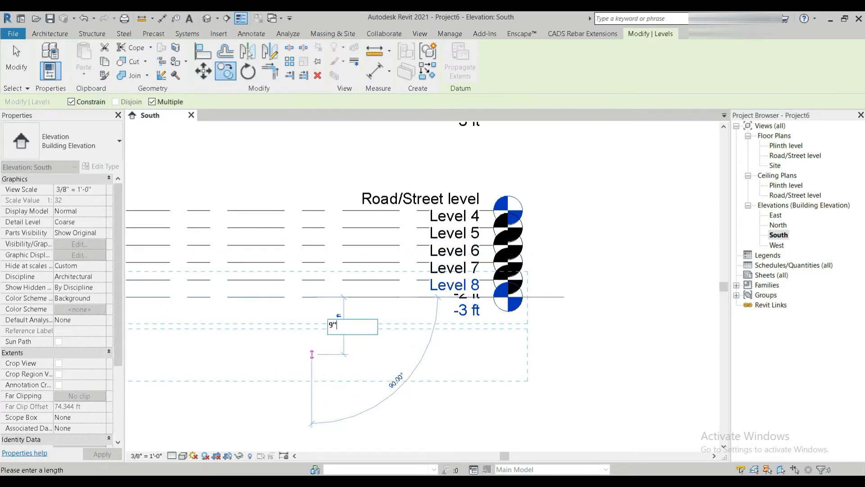
{"action": "key", "text": "Return"}
{"action": "key", "text": "Escape"}
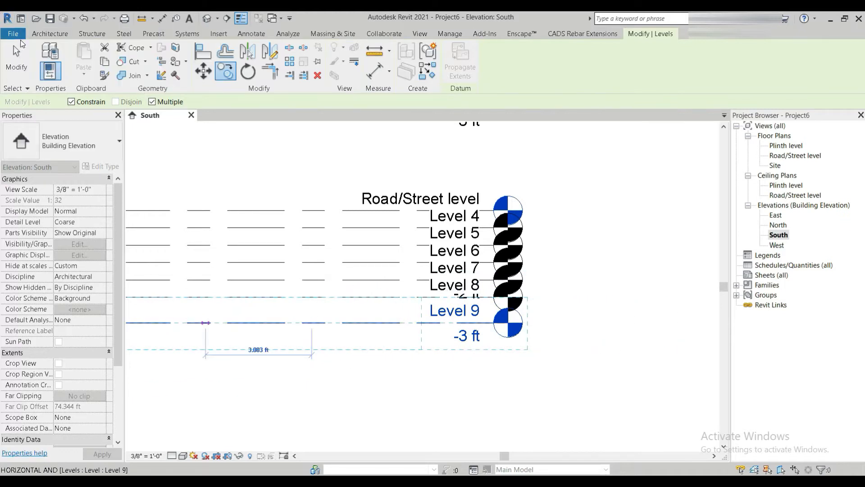
{"action": "key", "text": "Escape"}
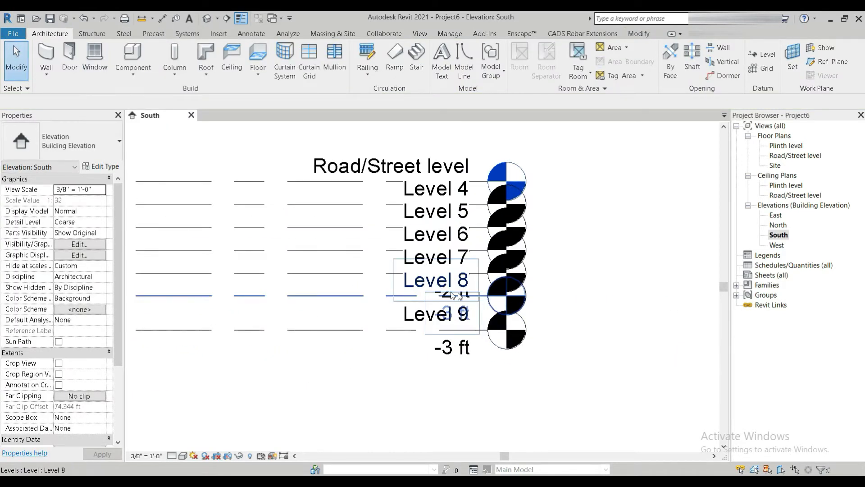
- Set the South elevation's view scale to 1" = 1'-0" so the closely spaced level labels stop overlapping
{"action": "scroll", "coordinate": [408, 283], "scroll_direction": "up", "scroll_amount": 3}
{"action": "scroll", "coordinate": [408, 283], "scroll_direction": "down", "scroll_amount": 1}
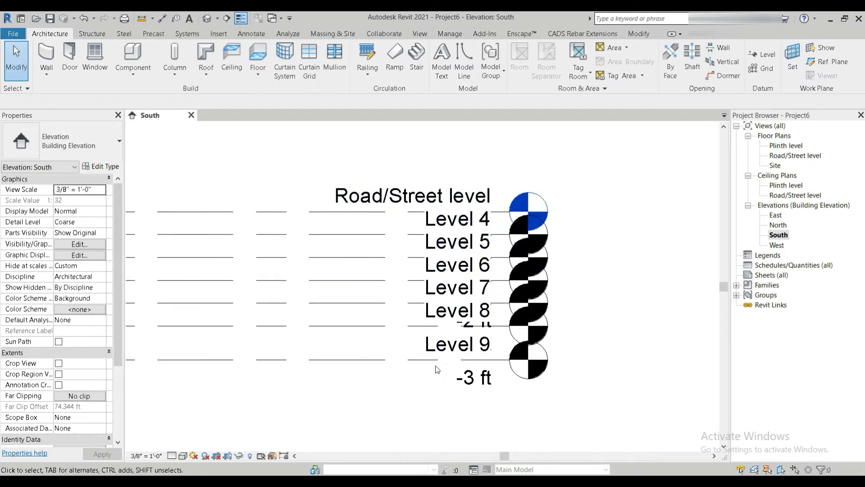
{"action": "left_click", "coordinate": [146, 456]}
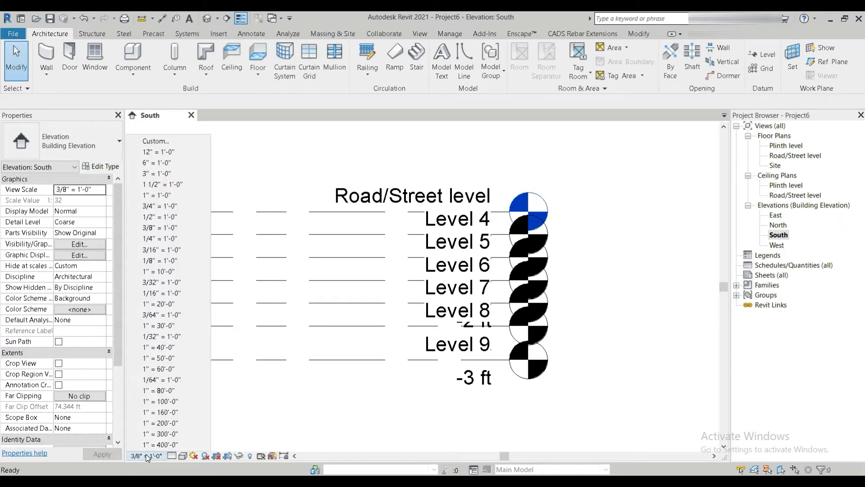
{"action": "left_click", "coordinate": [168, 217]}
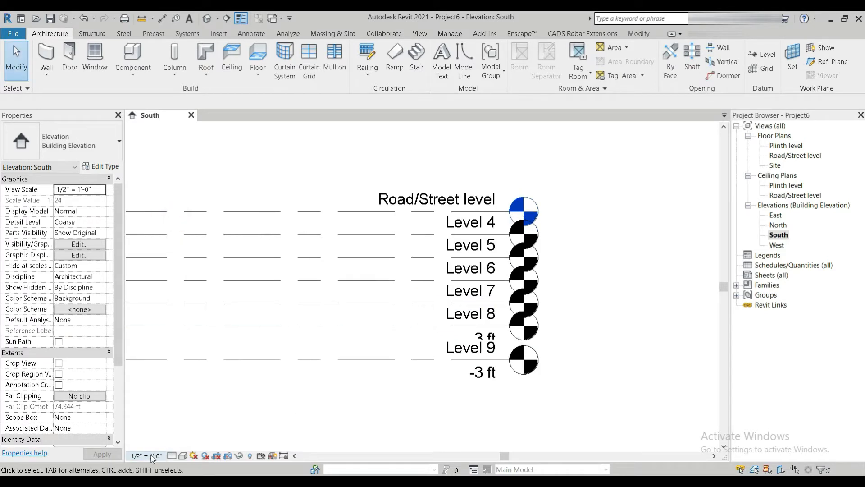
{"action": "left_click", "coordinate": [162, 454]}
{"action": "left_click", "coordinate": [167, 196]}
{"action": "scroll", "coordinate": [393, 277], "scroll_direction": "up", "scroll_amount": 1}
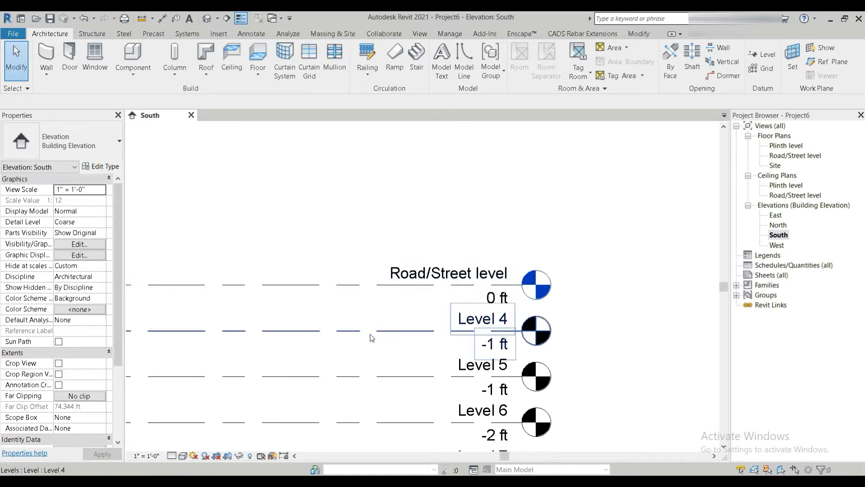
- Change the project's length units to feet and fractional inches and adjust the rounding so the level elevations read in inches
{"action": "left_click", "coordinate": [370, 333]}
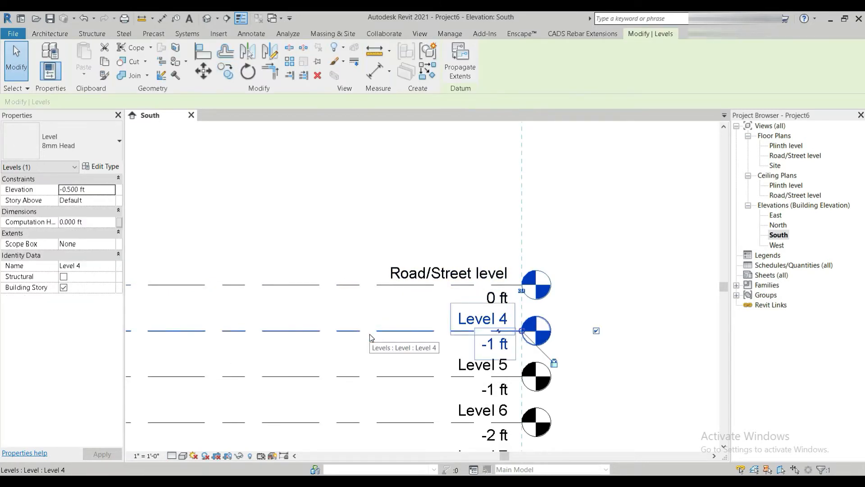
{"action": "left_click", "coordinate": [342, 212]}
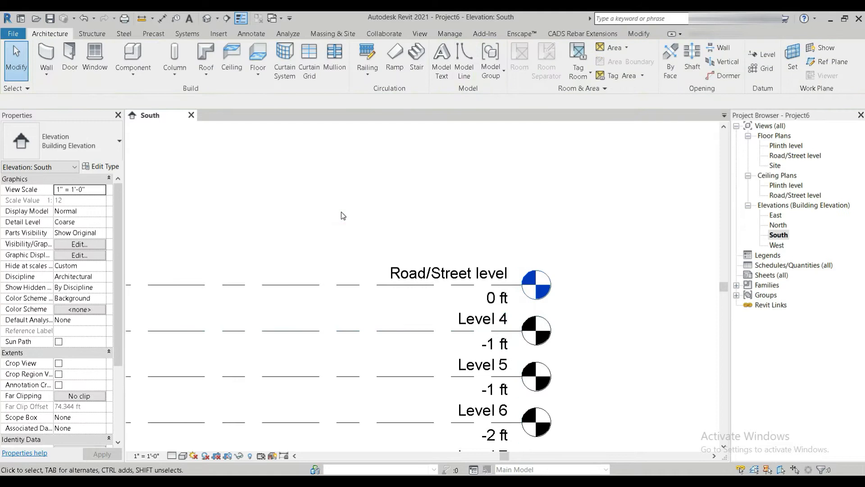
{"action": "key", "text": "u"}
{"action": "key", "text": "n"}
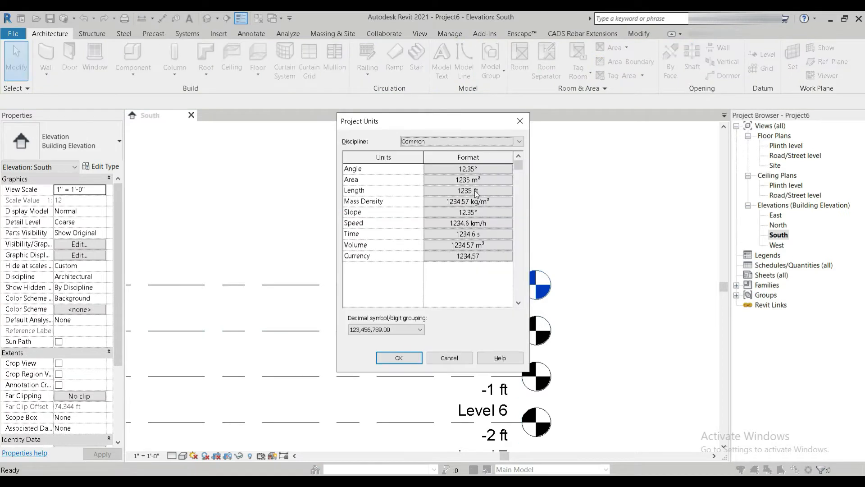
{"action": "left_click", "coordinate": [476, 194]}
{"action": "left_click", "coordinate": [399, 211]}
{"action": "left_click", "coordinate": [399, 211]}
{"action": "left_click", "coordinate": [398, 211]}
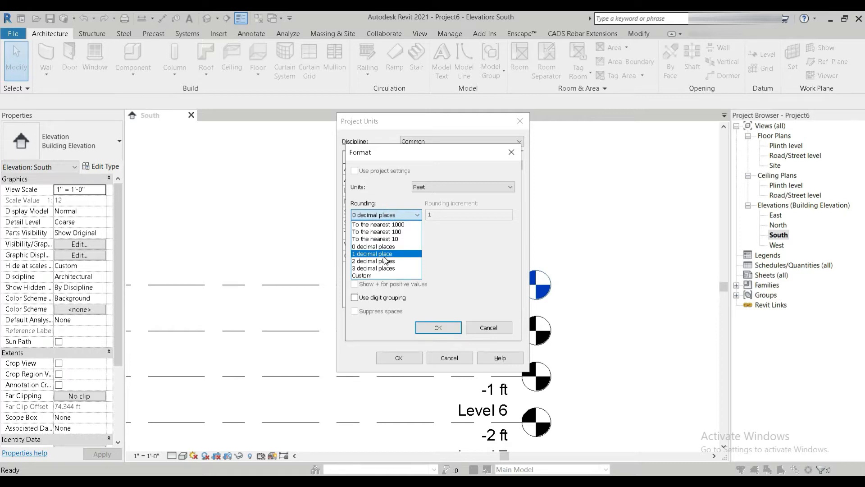
{"action": "left_click", "coordinate": [384, 255]}
{"action": "left_click", "coordinate": [447, 188]}
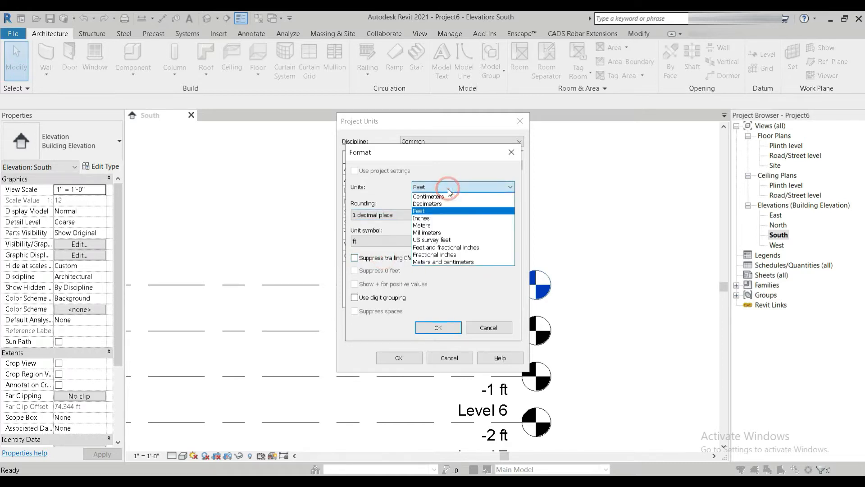
{"action": "left_click", "coordinate": [458, 246]}
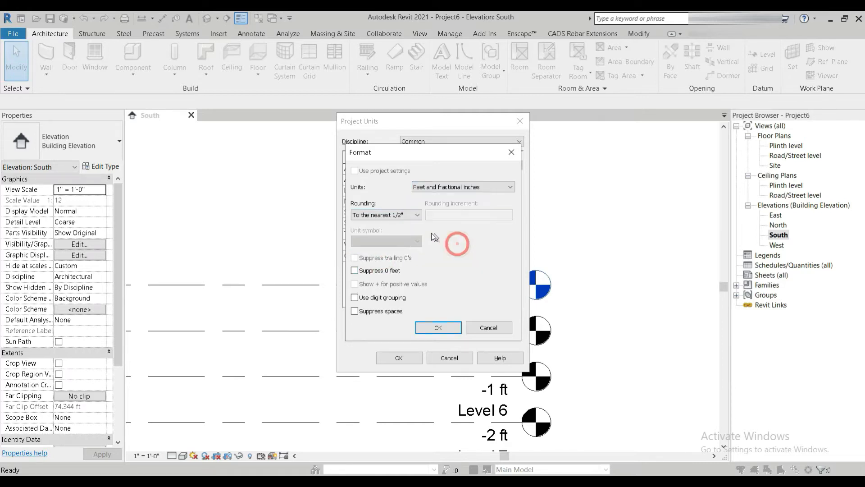
{"action": "left_click", "coordinate": [402, 218]}
{"action": "left_click", "coordinate": [393, 236]}
{"action": "left_click", "coordinate": [428, 324]}
{"action": "left_click", "coordinate": [400, 360]}
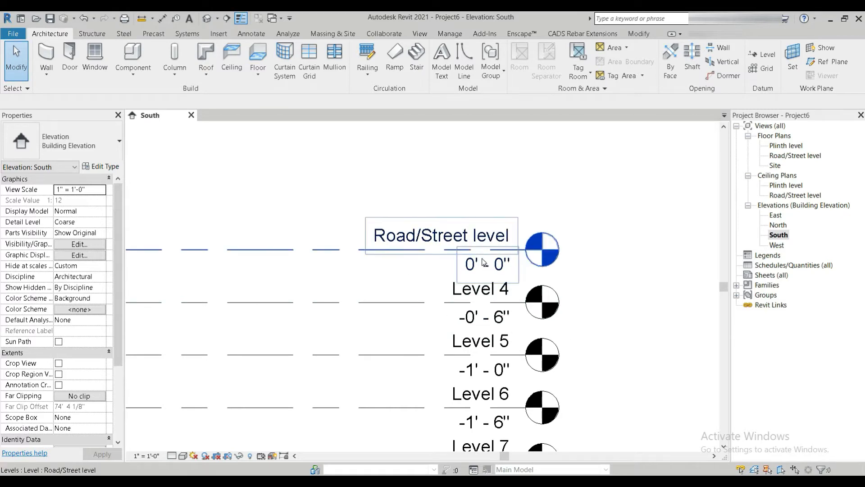
- Consult the foundation drawing in Photos, return to Revit, and rename Level 4 as 9" wall
{"action": "middle_click_drag", "start_coordinate": [521, 370], "coordinate": [466, 239]}
{"action": "scroll", "coordinate": [465, 222], "scroll_direction": "down", "scroll_amount": 2}
{"action": "left_click", "coordinate": [463, 232]}
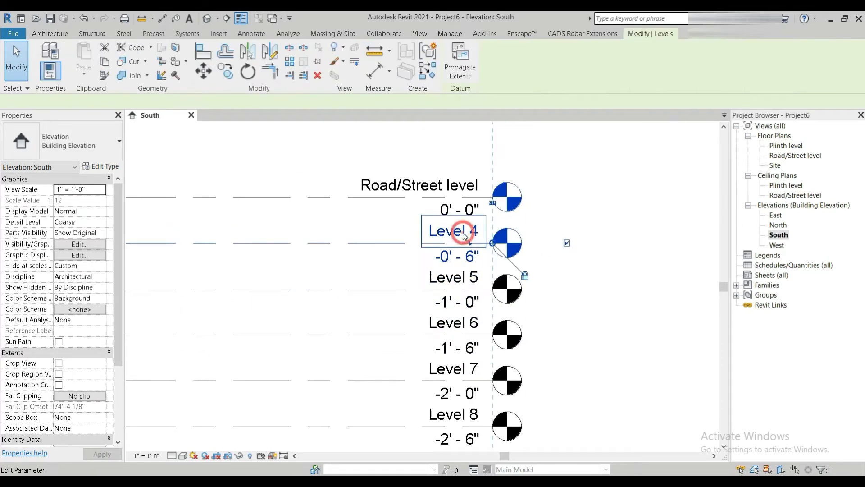
{"action": "left_click", "coordinate": [463, 233]}
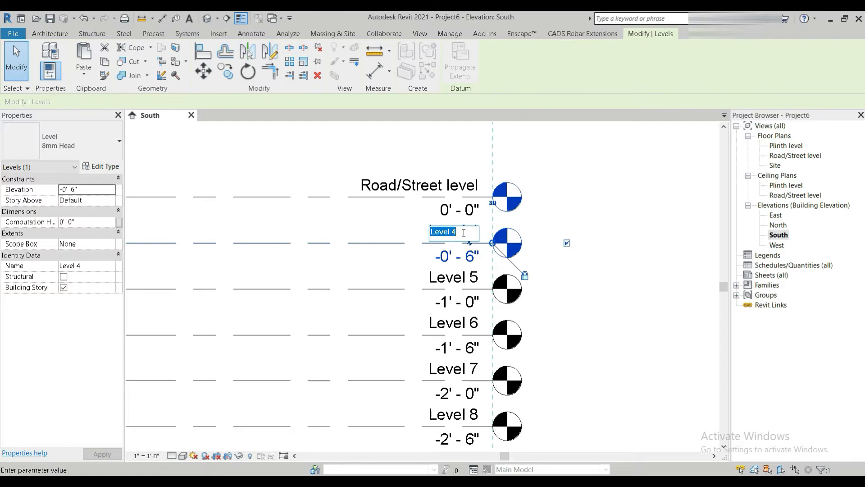
{"action": "mouse_move", "coordinate": [600, 481]}
{"action": "left_click", "coordinate": [661, 429]}
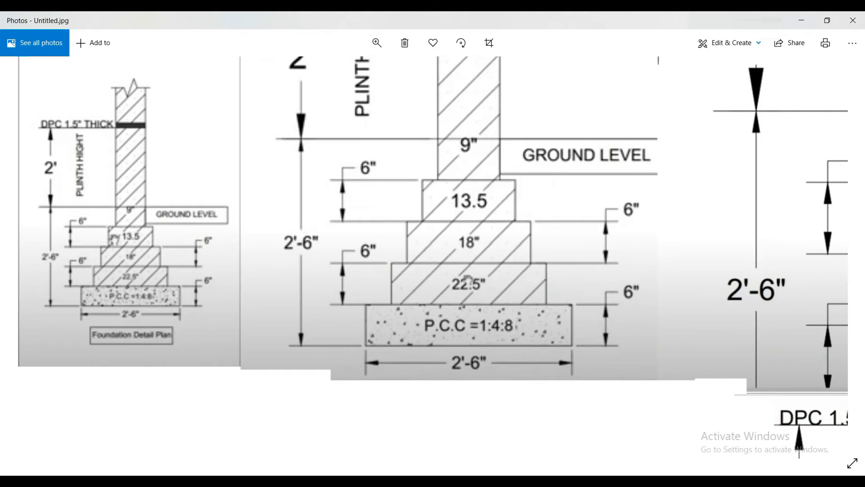
{"action": "mouse_move", "coordinate": [468, 473]}
{"action": "left_click", "coordinate": [457, 457]}
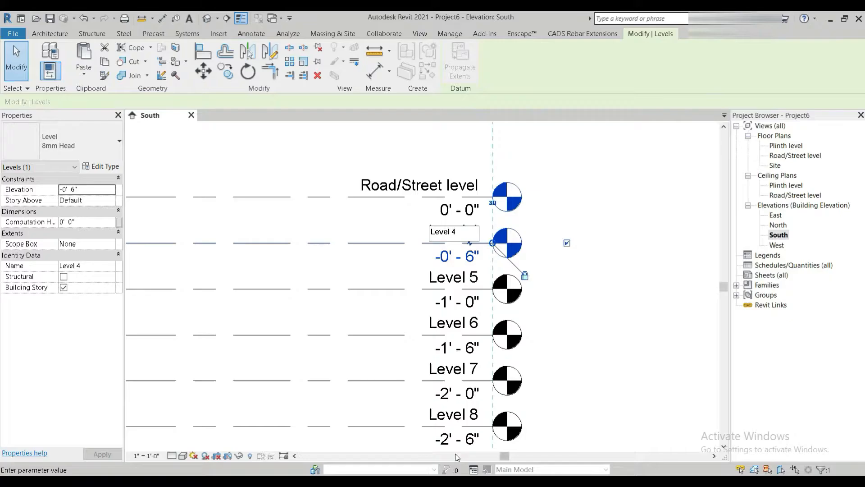
{"action": "left_click", "coordinate": [460, 230]}
{"action": "type", "text": "9\" wa"}
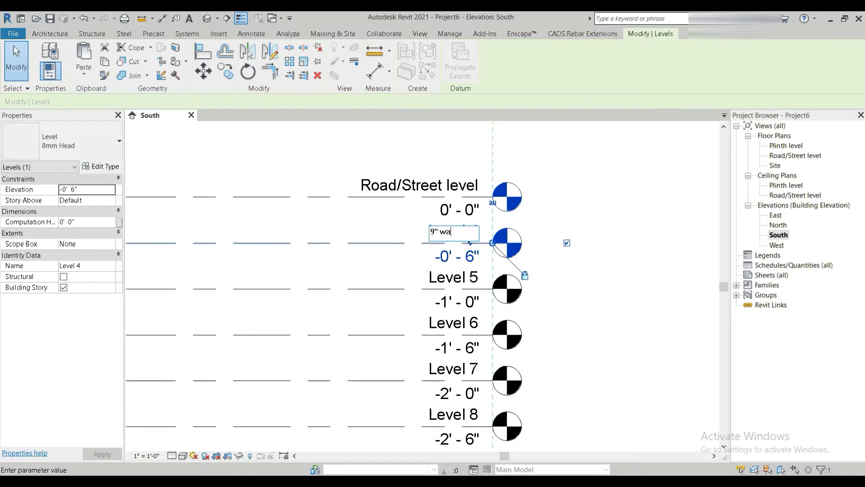
{"action": "key", "text": "Return"}
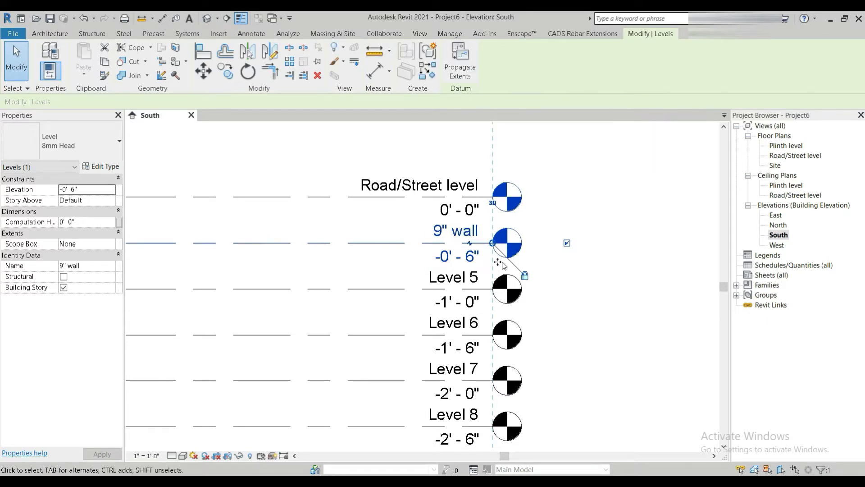
{"action": "left_click", "coordinate": [608, 261]}
- Rename Level 5, directly below the 9" wall level, as 13.5" wall
{"action": "left_click", "coordinate": [464, 278]}
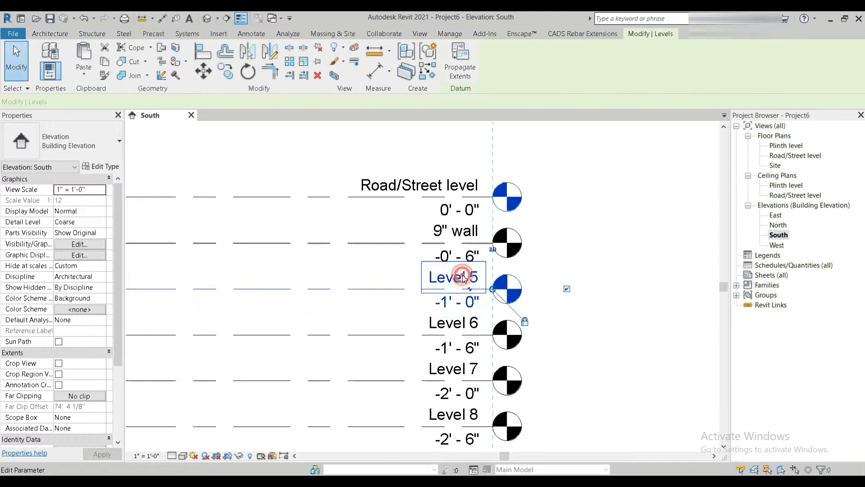
{"action": "left_click", "coordinate": [464, 278]}
{"action": "type", "text": "13.5\" wall"}
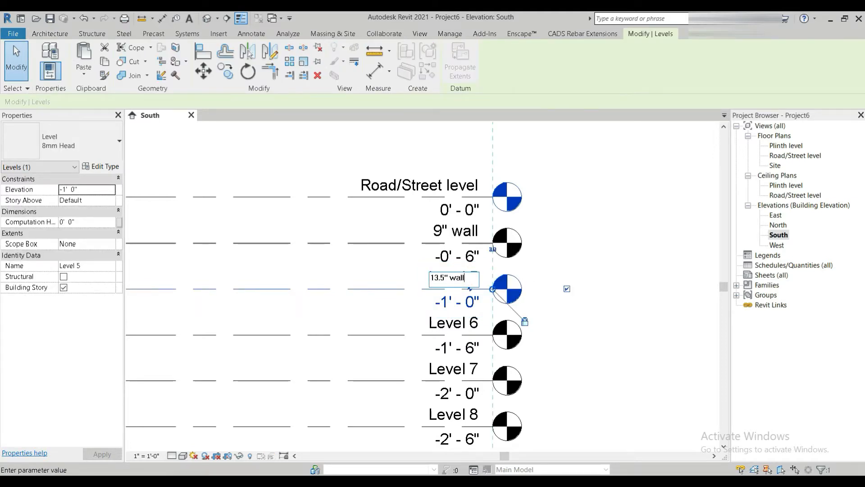
{"action": "key", "text": "Return"}
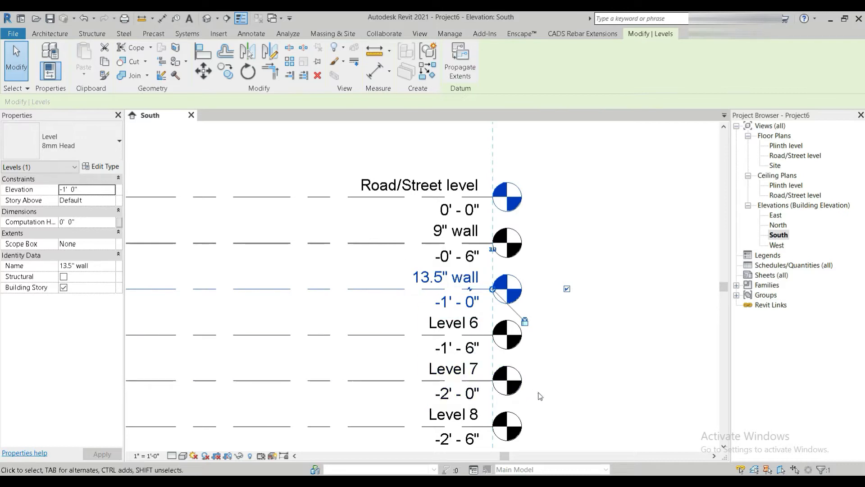
- Check the next course width in the Photos drawing, return to Revit, and rename Level 6 as 18" wall
{"action": "left_click", "coordinate": [481, 482]}
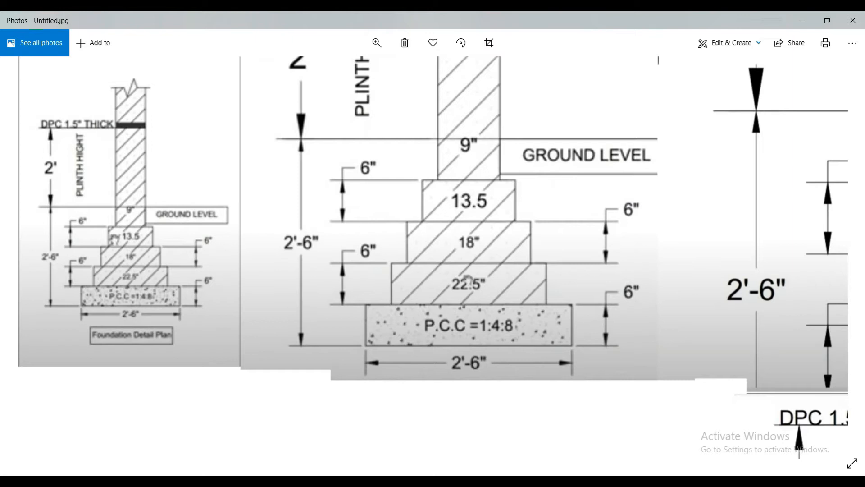
{"action": "left_click", "coordinate": [459, 482]}
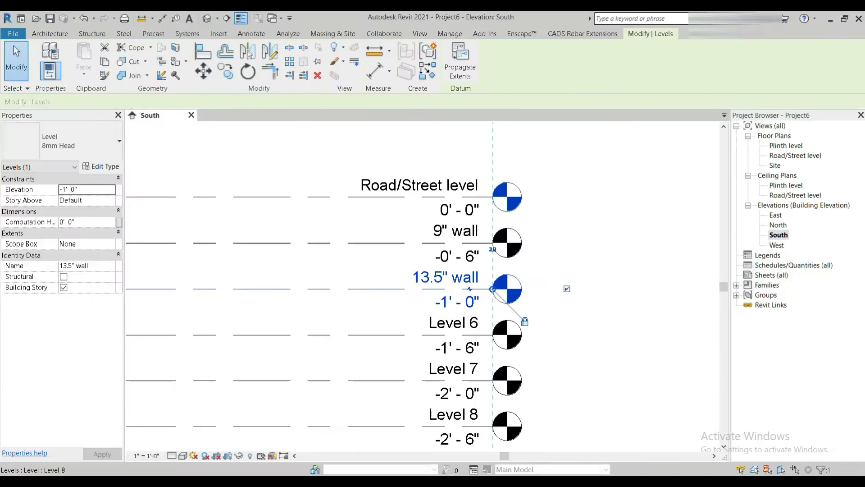
{"action": "left_click", "coordinate": [615, 318]}
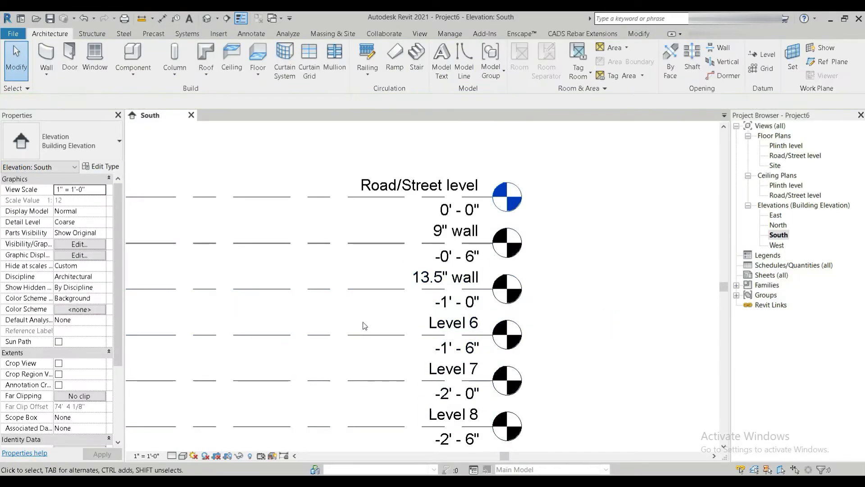
{"action": "left_click", "coordinate": [339, 334]}
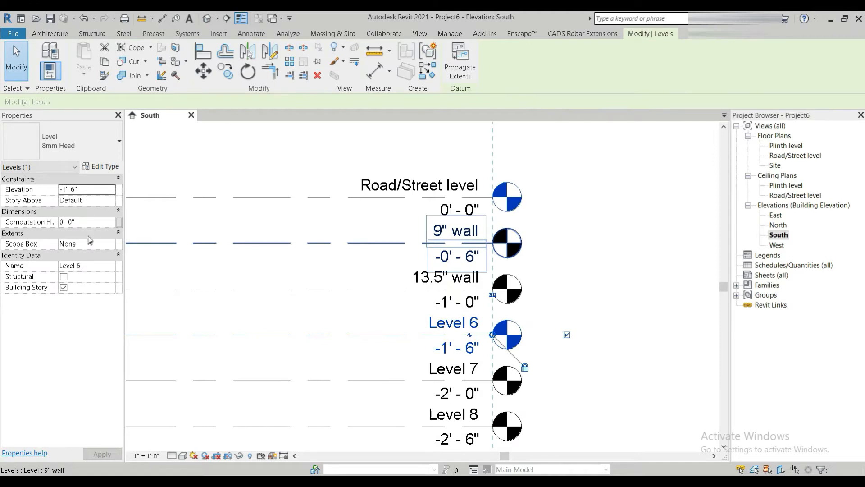
{"action": "left_click", "coordinate": [88, 262]}
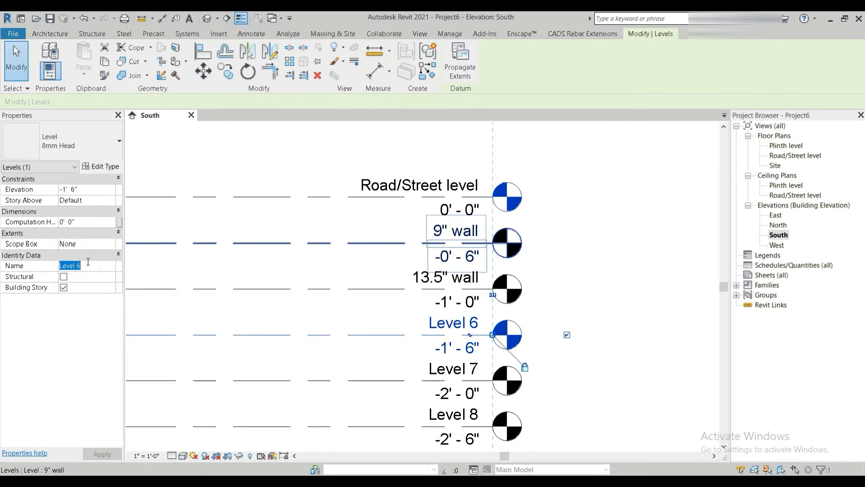
{"action": "type", "text": "18"}
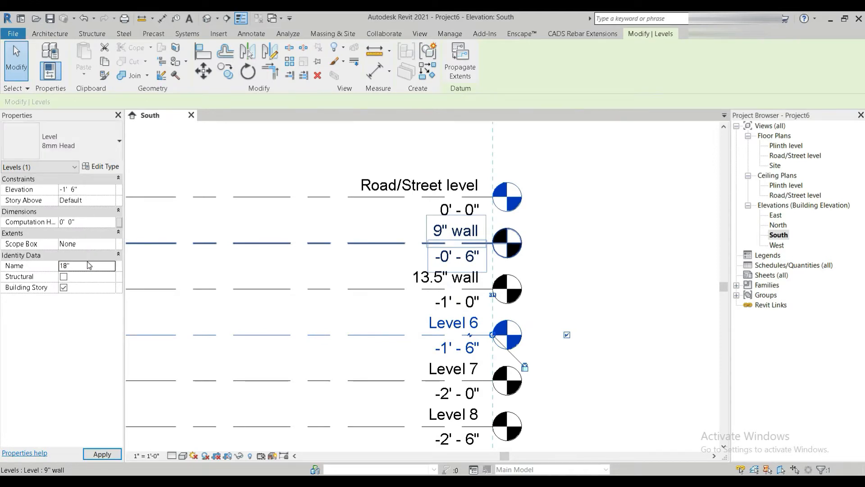
{"action": "left_click", "coordinate": [84, 265]}
{"action": "type", "text": "wall"}
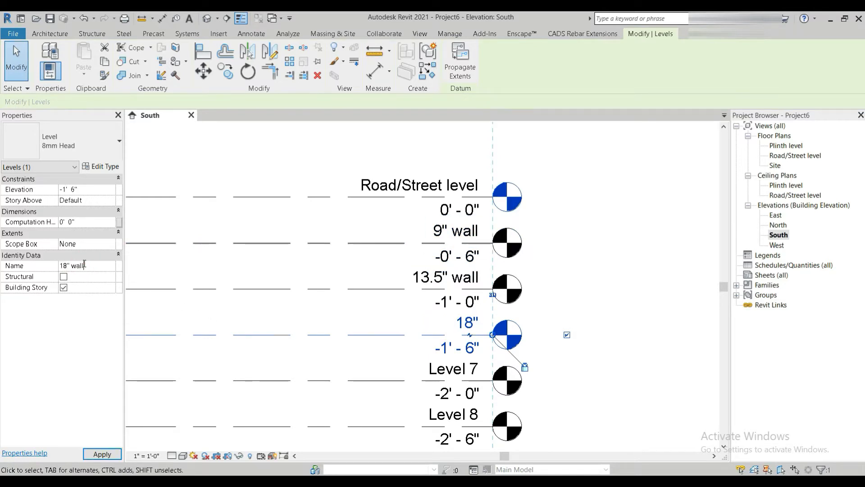
- Rename Level 7, directly below the 18" wall level, as 22.5" wall
{"action": "left_click", "coordinate": [382, 380]}
{"action": "left_click", "coordinate": [91, 267]}
{"action": "type", "text": "22.5\" wall"}
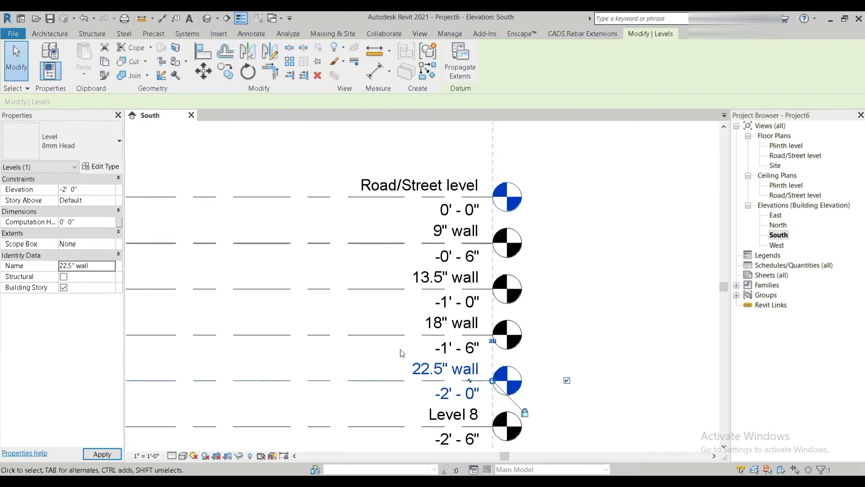
- Check the base layer in the Photos drawing, return to Revit, and rename Level 8 as PCC layer
{"action": "key", "text": "alt+Tab"}
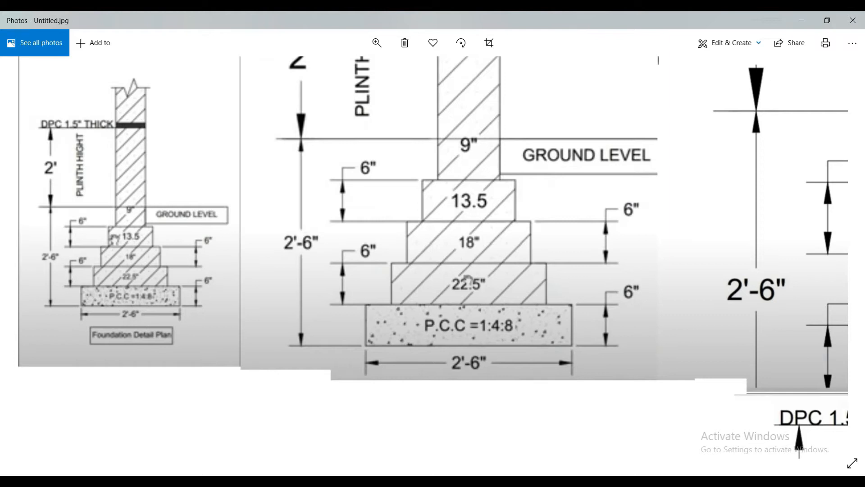
{"action": "key", "text": "alt+Tab"}
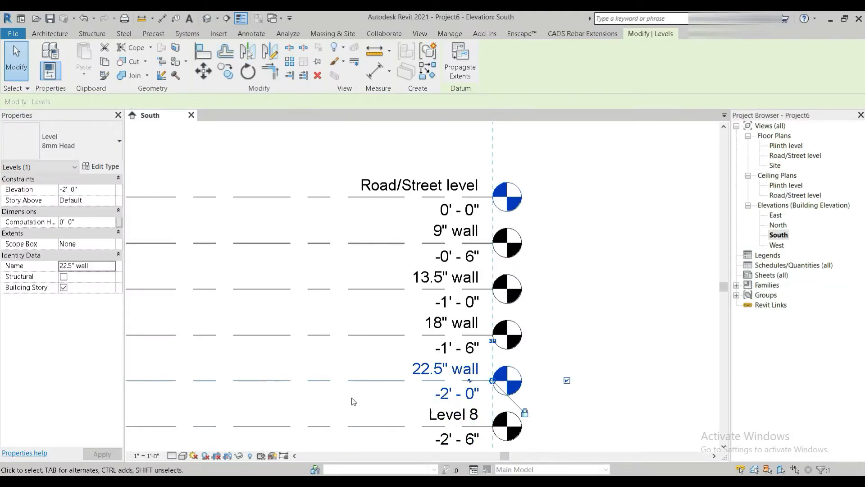
{"action": "left_click", "coordinate": [350, 331]}
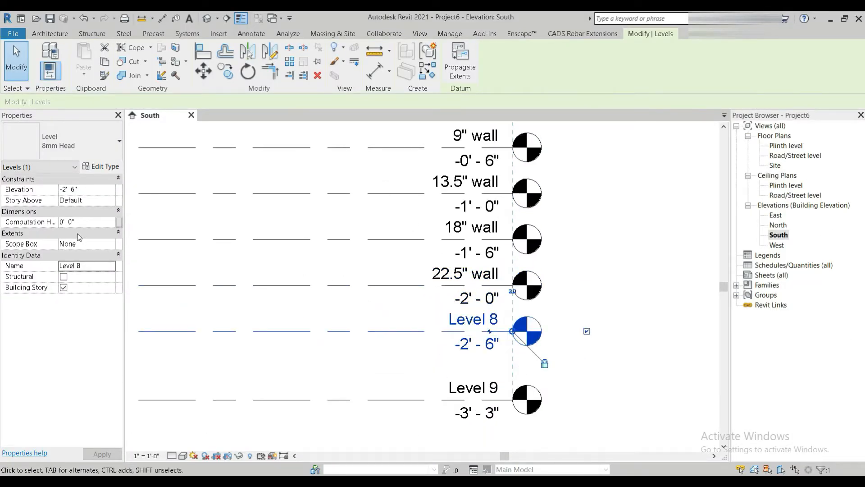
{"action": "left_click", "coordinate": [93, 265]}
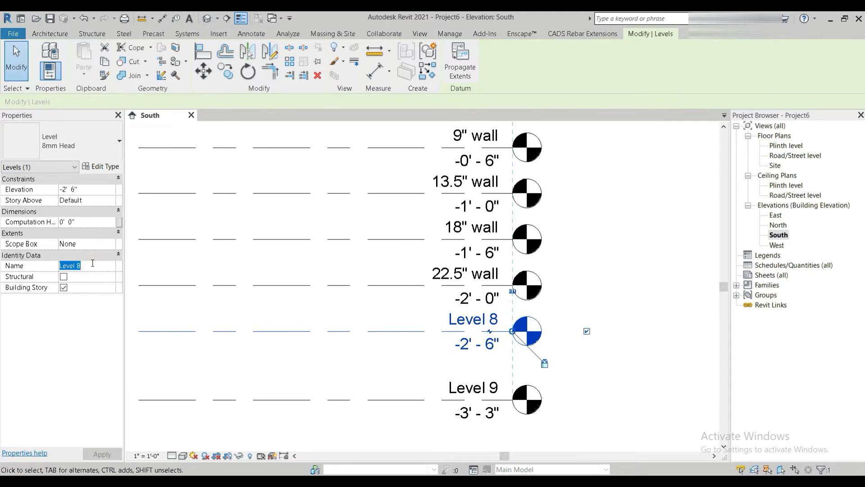
{"action": "type", "text": "9C"}
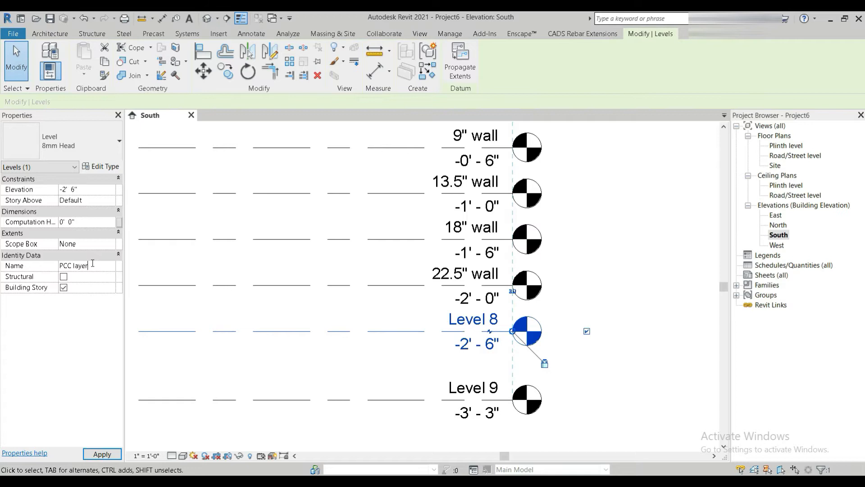
{"action": "left_click", "coordinate": [92, 265]}
{"action": "key", "text": "Return"}
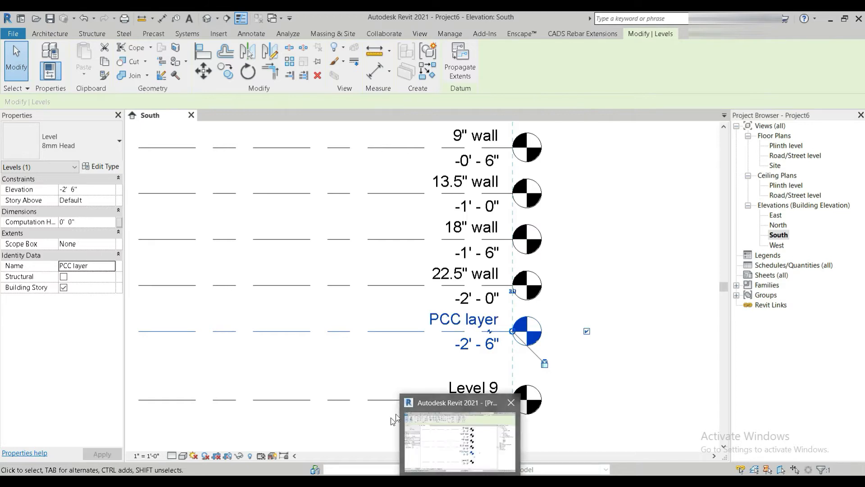
- Rename Level 9, the lowest level, as 9" of Compacted Brick ballast and clear the selection
{"action": "left_click", "coordinate": [306, 406]}
{"action": "left_click", "coordinate": [88, 263]}
{"action": "type", "text": "9\" of Brick ballast"}
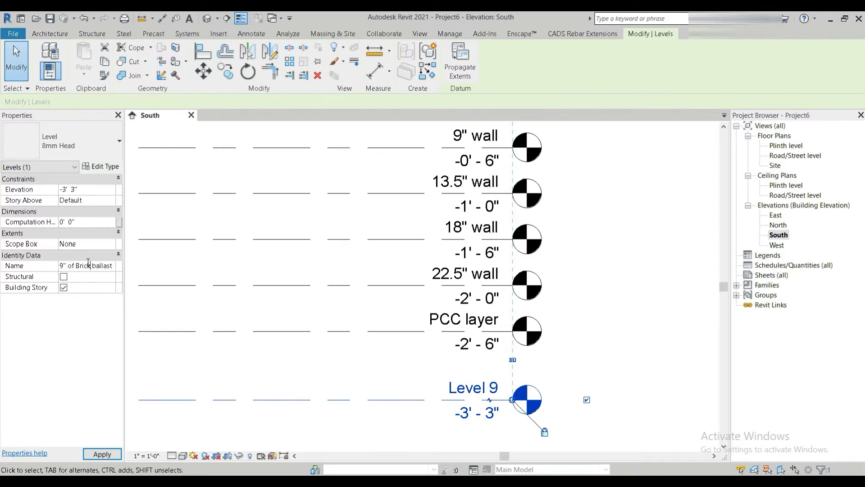
{"action": "type", "text": "Compacted..."}
{"action": "left_click", "coordinate": [647, 349]}
{"action": "scroll", "coordinate": [553, 303], "scroll_direction": "down", "scroll_amount": 2}
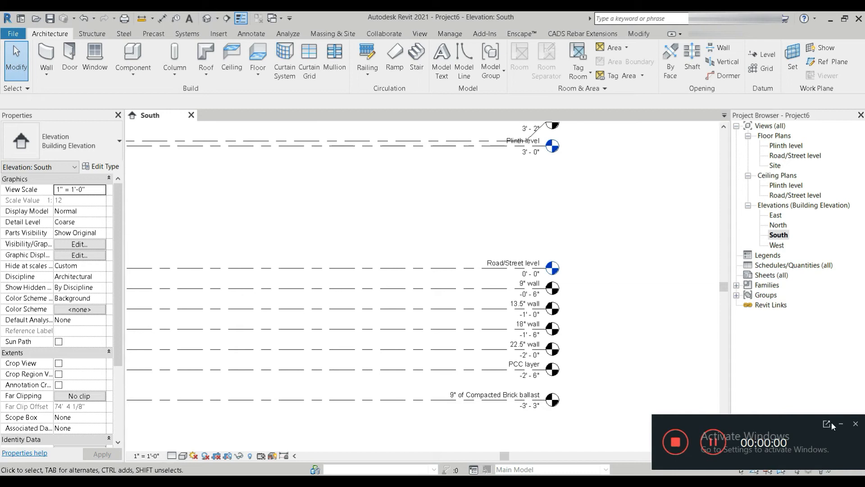
- Bring up the massing and site tools and open the Site floor plan view
{"action": "left_click", "coordinate": [840, 424]}
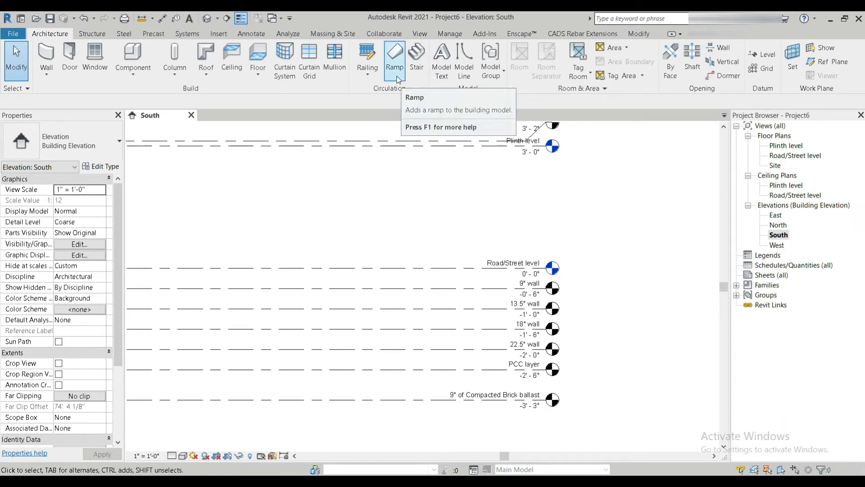
{"action": "left_click", "coordinate": [333, 35]}
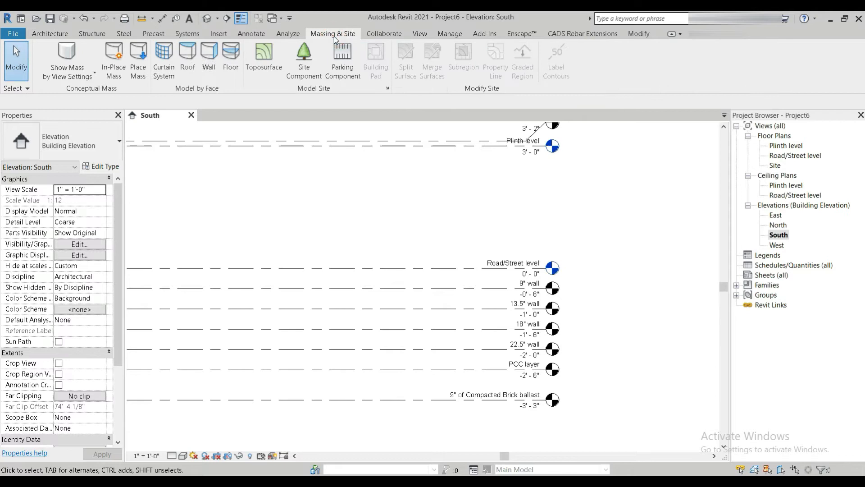
{"action": "double_click", "coordinate": [775, 166]}
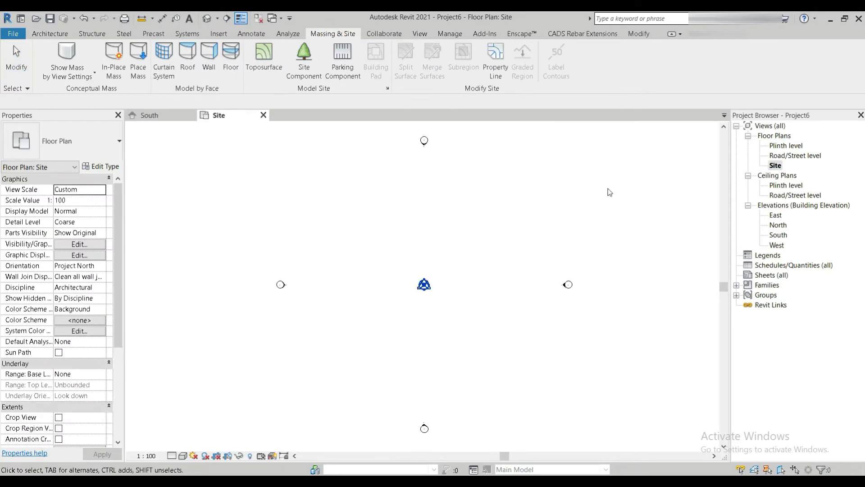
- Create a toposurface at 0' 0" elevation from eight points forming a rough rectangle around the project base point
{"action": "left_click", "coordinate": [264, 58]}
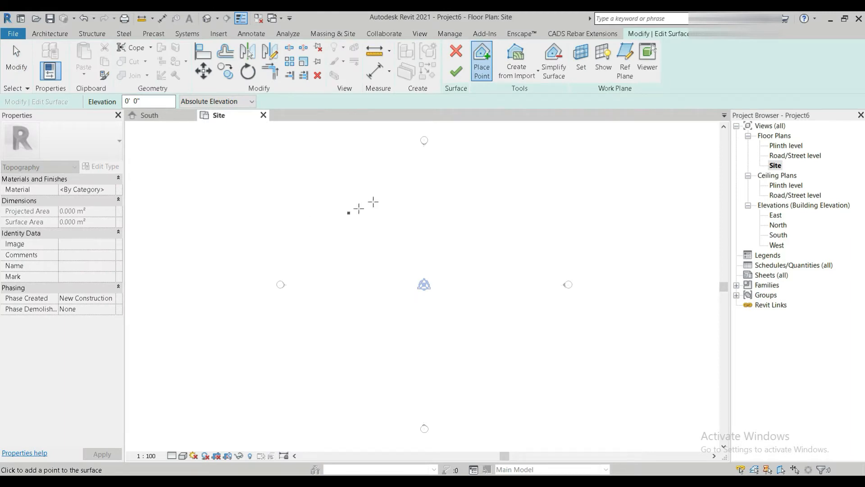
{"action": "left_click", "coordinate": [327, 192]}
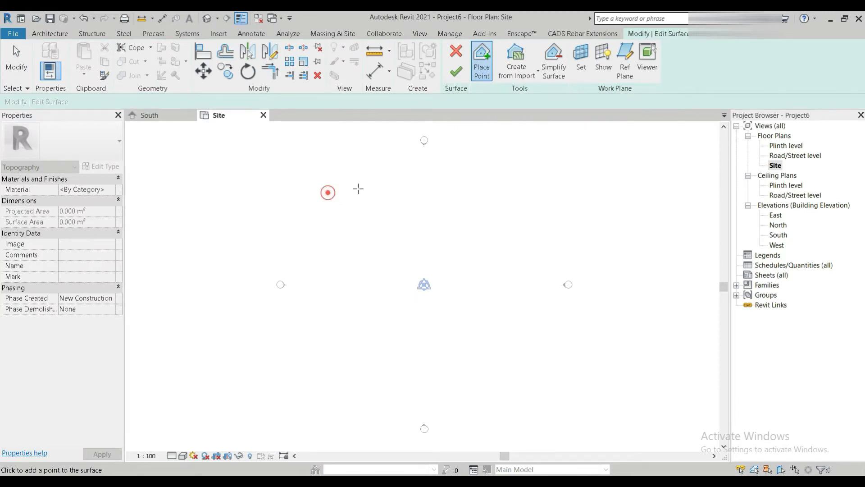
{"action": "left_click", "coordinate": [416, 191]}
{"action": "left_click", "coordinate": [514, 189]}
{"action": "left_click", "coordinate": [517, 273]}
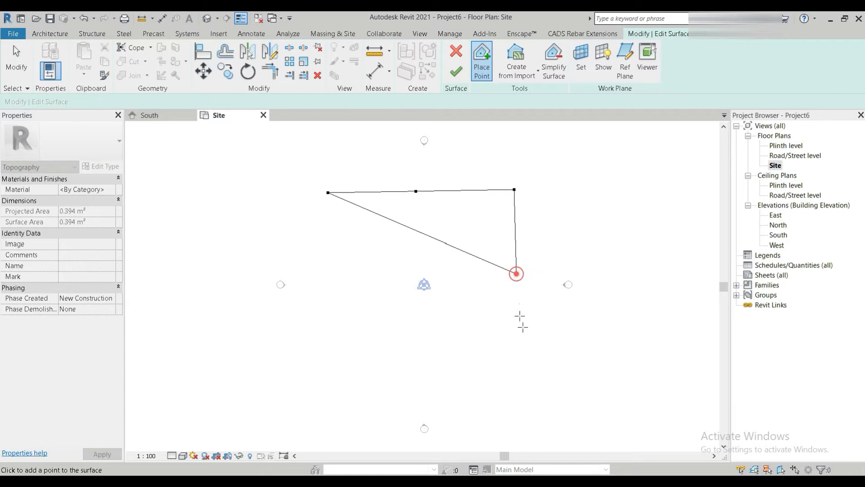
{"action": "left_click", "coordinate": [523, 367]}
{"action": "left_click", "coordinate": [403, 348]}
{"action": "left_click", "coordinate": [330, 368]}
{"action": "left_click", "coordinate": [330, 280]}
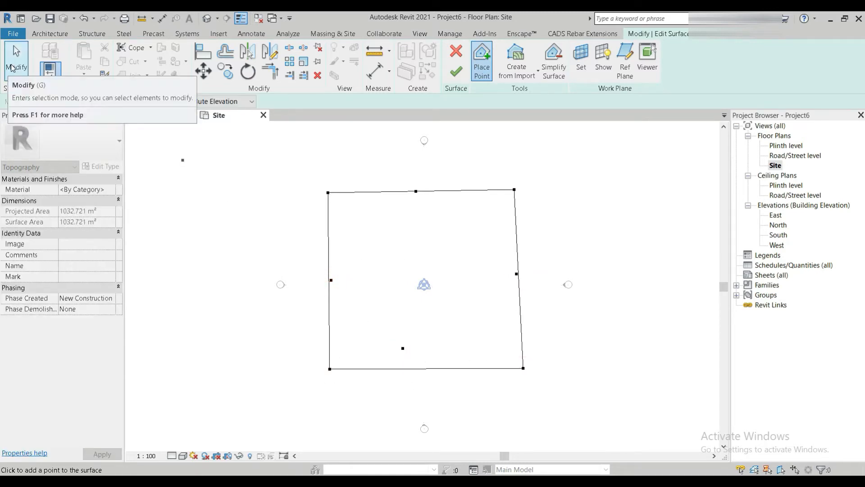
- Move the inset lower surface point onto the middle of the lower boundary edge and finish the toposurface
{"action": "left_click", "coordinate": [12, 68]}
{"action": "left_click_drag", "start_coordinate": [375, 323], "coordinate": [425, 369]}
{"action": "left_click", "coordinate": [402, 347]}
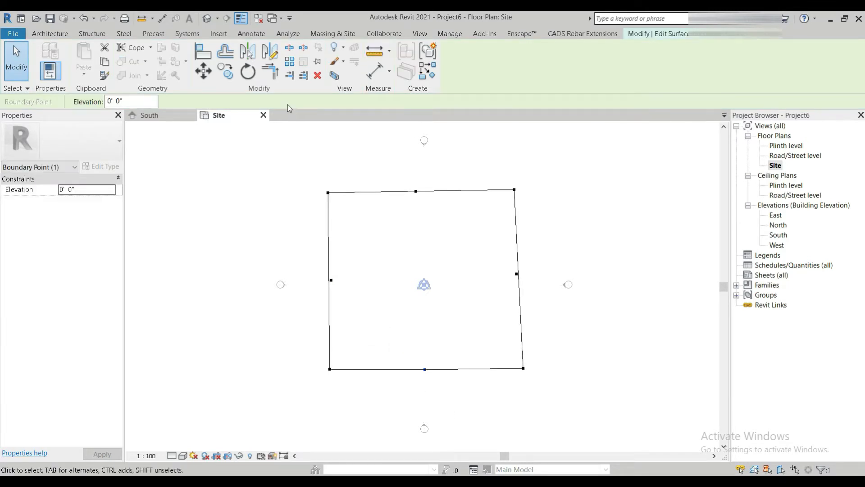
{"action": "left_click", "coordinate": [333, 33]}
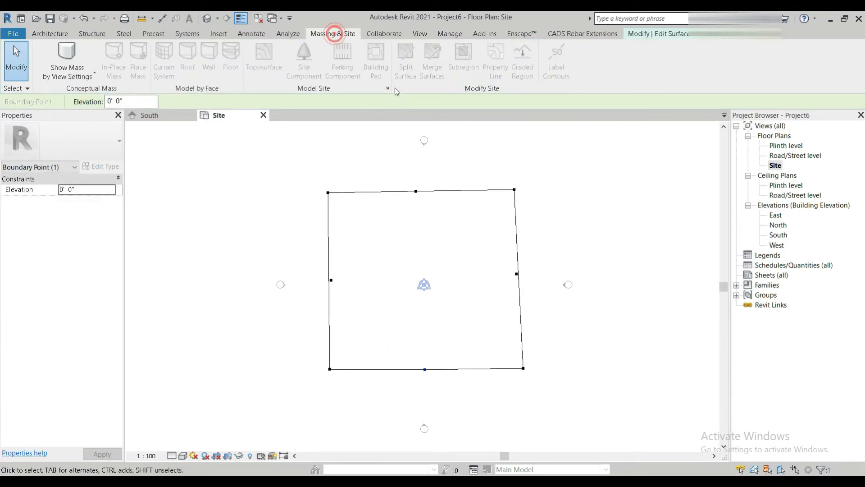
{"action": "left_click", "coordinate": [466, 309]}
{"action": "left_click", "coordinate": [455, 72]}
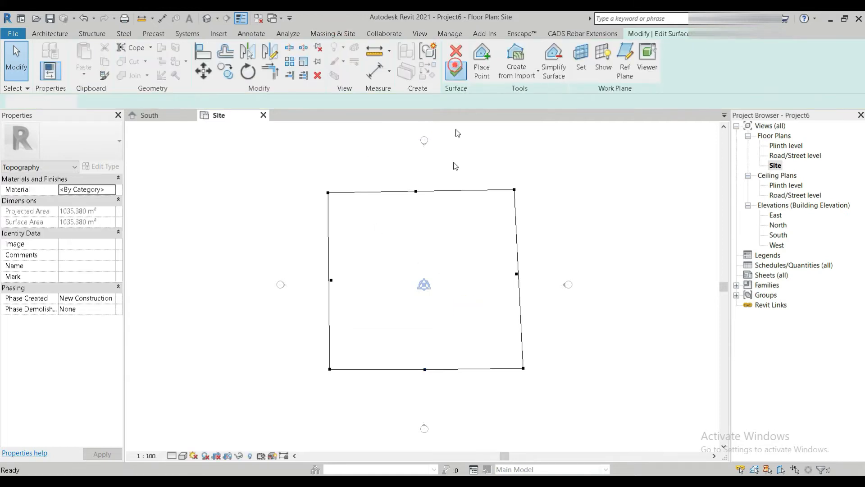
{"action": "left_click", "coordinate": [490, 379]}
- Set the Site plan to the Realistic visual style with Fine detail level
{"action": "scroll", "coordinate": [490, 380], "scroll_direction": "up", "scroll_amount": 2}
{"action": "left_click", "coordinate": [183, 456]}
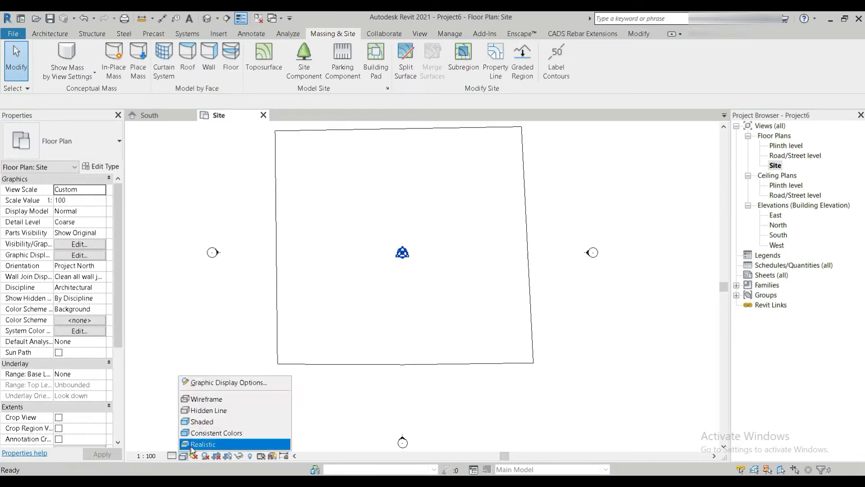
{"action": "left_click", "coordinate": [190, 444]}
{"action": "left_click", "coordinate": [172, 456]}
{"action": "left_click", "coordinate": [180, 446]}
- Open the default 3D view and set it to the Realistic visual style with Fine detail level
{"action": "left_click", "coordinate": [205, 23]}
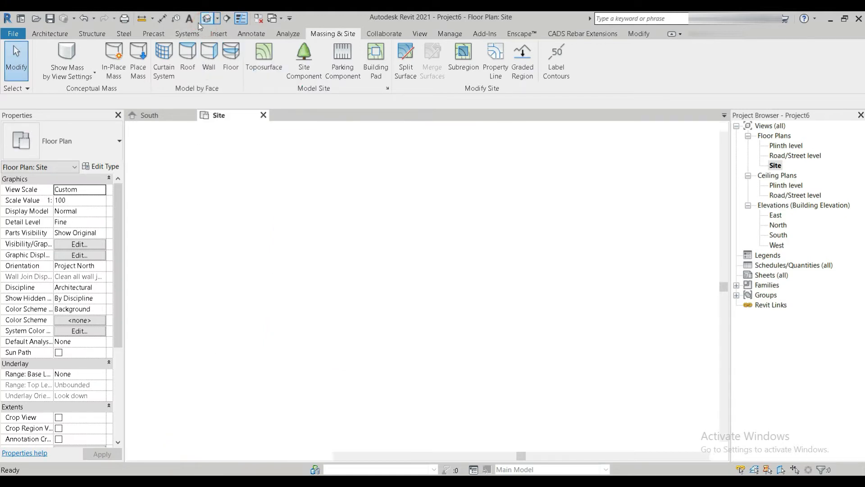
{"action": "left_click", "coordinate": [182, 456]}
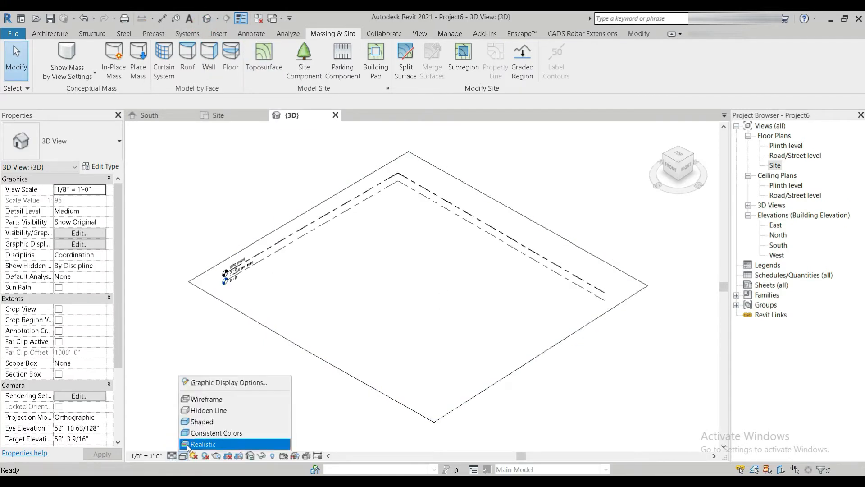
{"action": "left_click", "coordinate": [192, 445]}
{"action": "left_click", "coordinate": [173, 456]}
{"action": "left_click", "coordinate": [179, 447]}
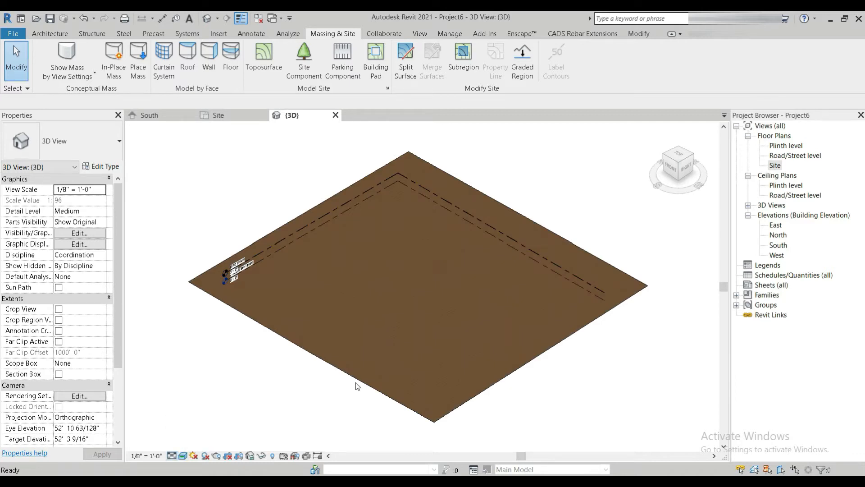
{"action": "scroll", "coordinate": [436, 345], "scroll_direction": "up", "scroll_amount": 1}
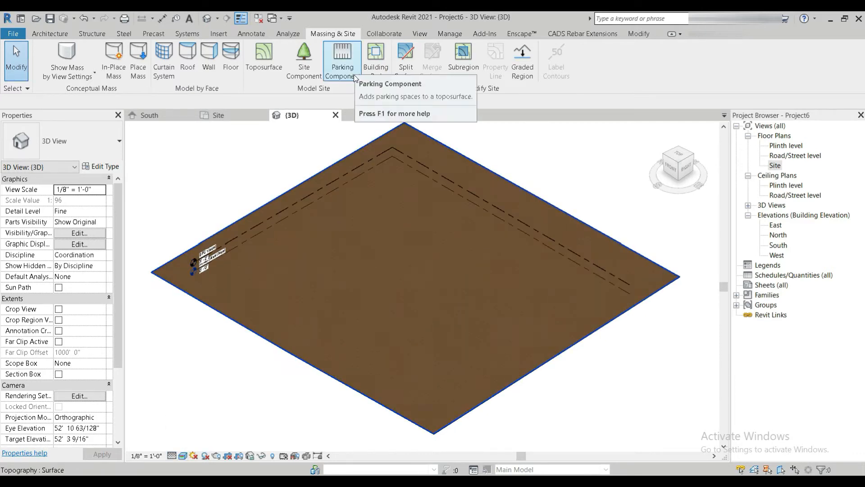
- Return to the Site plan and sketch a rectangular building pad boundary about 45'-6" by 59'-0" on the toposurface
{"action": "left_click", "coordinate": [774, 166]}
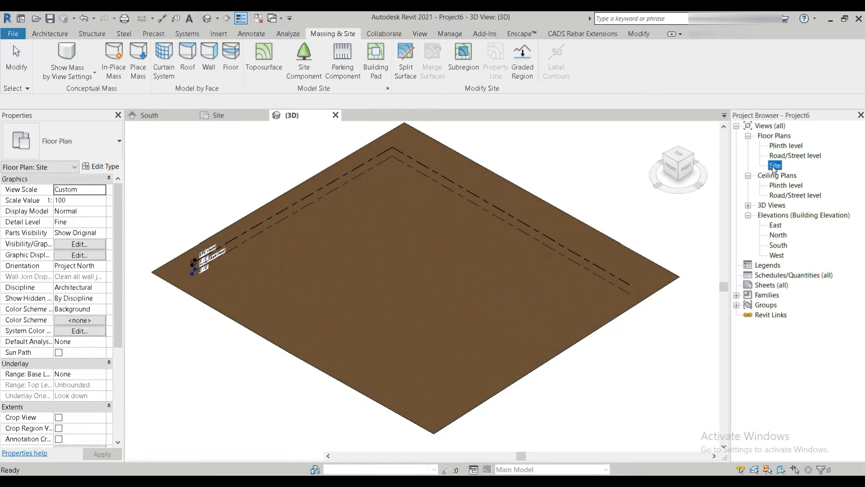
{"action": "double_click", "coordinate": [774, 166]}
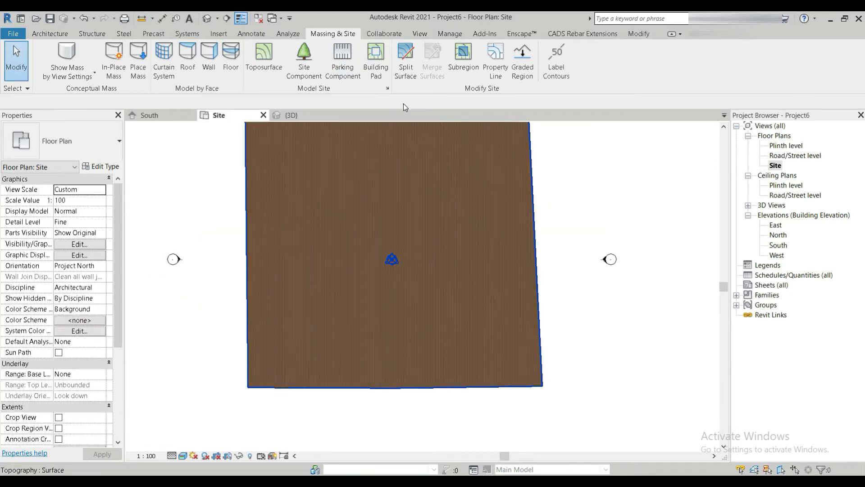
{"action": "middle_click_drag", "start_coordinate": [411, 215], "coordinate": [397, 261]}
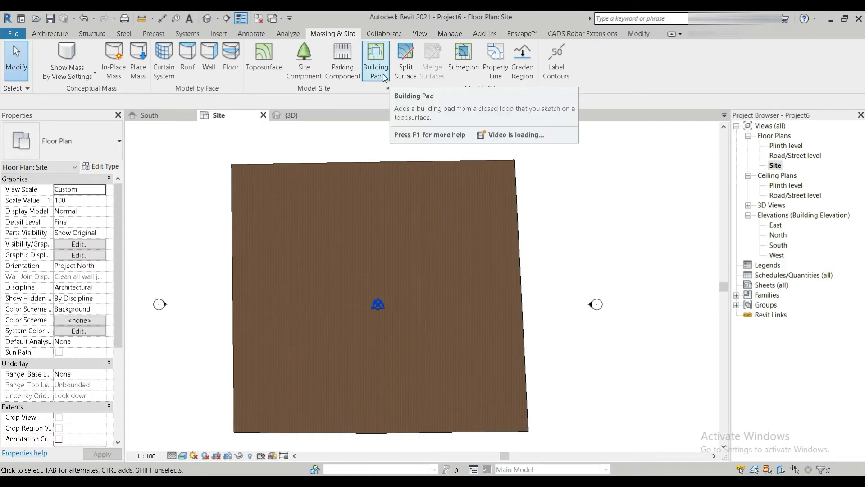
{"action": "left_click", "coordinate": [376, 63]}
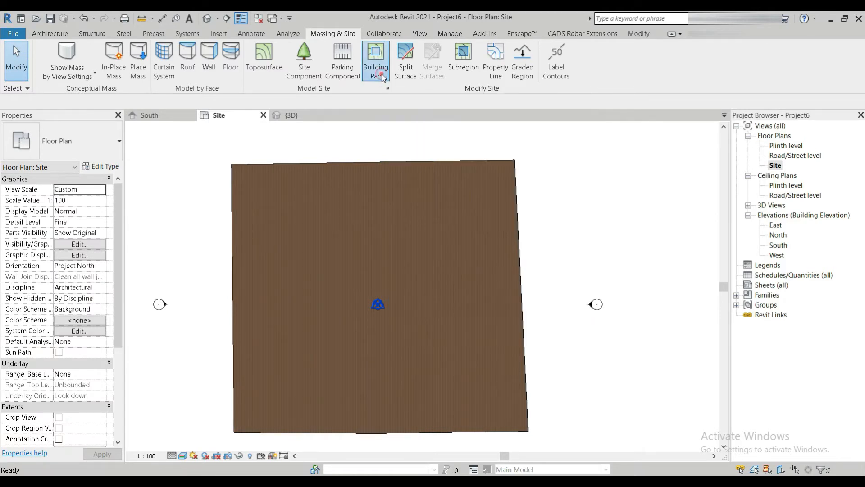
{"action": "left_click", "coordinate": [547, 48]}
{"action": "left_click", "coordinate": [345, 208]}
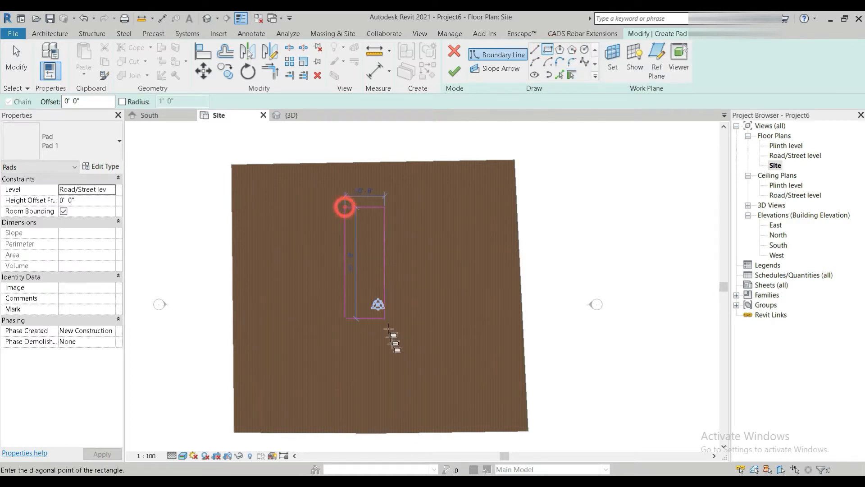
{"action": "left_click", "coordinate": [471, 364]}
- Switch the Site plan to the Wireframe visual style and leave the rectangle drawing tool
{"action": "scroll", "coordinate": [439, 339], "scroll_direction": "up", "scroll_amount": 1}
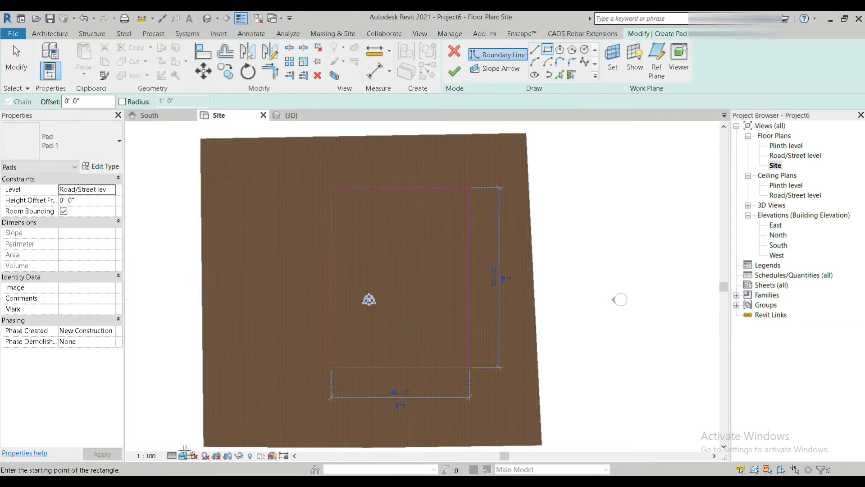
{"action": "left_click", "coordinate": [182, 455]}
{"action": "left_click", "coordinate": [212, 394]}
{"action": "scroll", "coordinate": [527, 397], "scroll_direction": "up", "scroll_amount": 1}
{"action": "left_click", "coordinate": [20, 56]}
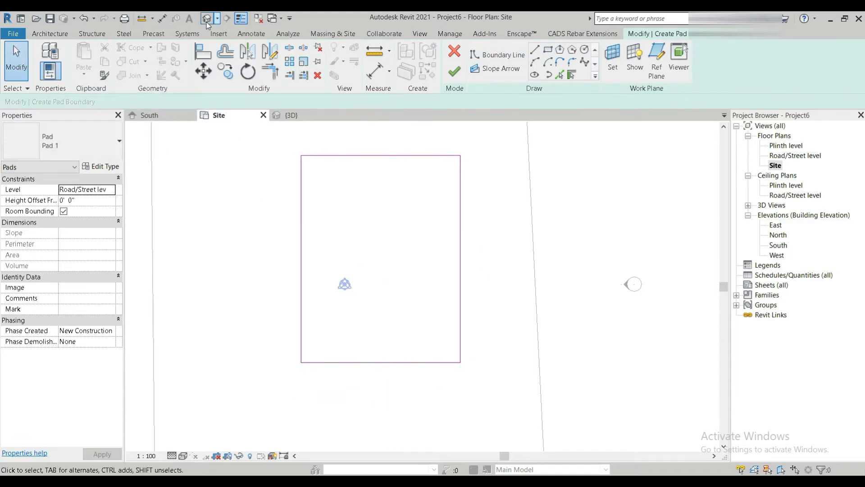
- Add aligned dimensions for the pad boundary's width above it and its length beside the far edge
{"action": "left_click", "coordinate": [162, 20]}
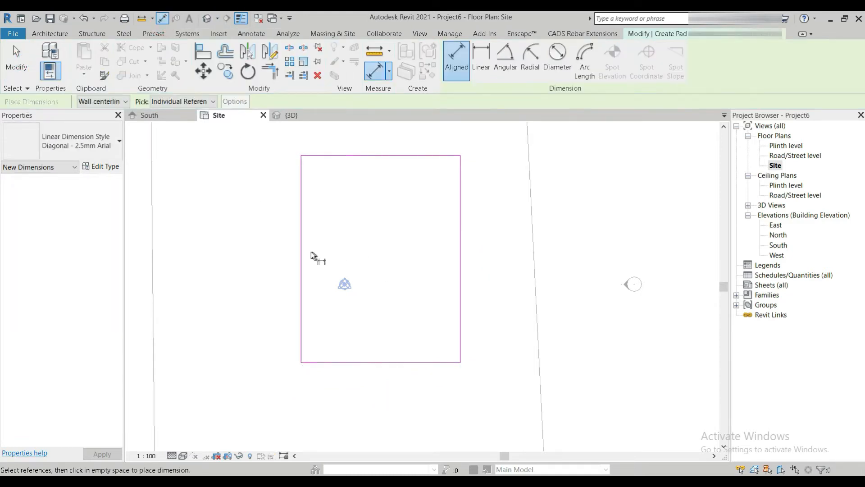
{"action": "left_click", "coordinate": [297, 261]}
{"action": "left_click", "coordinate": [459, 261]}
{"action": "left_click", "coordinate": [453, 142]}
{"action": "left_click", "coordinate": [420, 156]}
{"action": "left_click", "coordinate": [416, 360]}
{"action": "left_click", "coordinate": [502, 347]}
- Set the Site plan's view scale to 1/16" = 1'-0" and end the dimensioning
{"action": "left_click", "coordinate": [146, 456]}
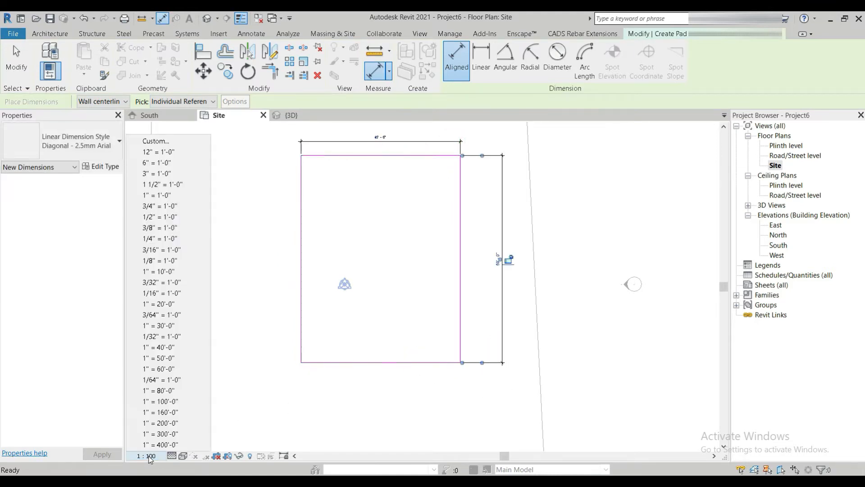
{"action": "left_click", "coordinate": [162, 271]}
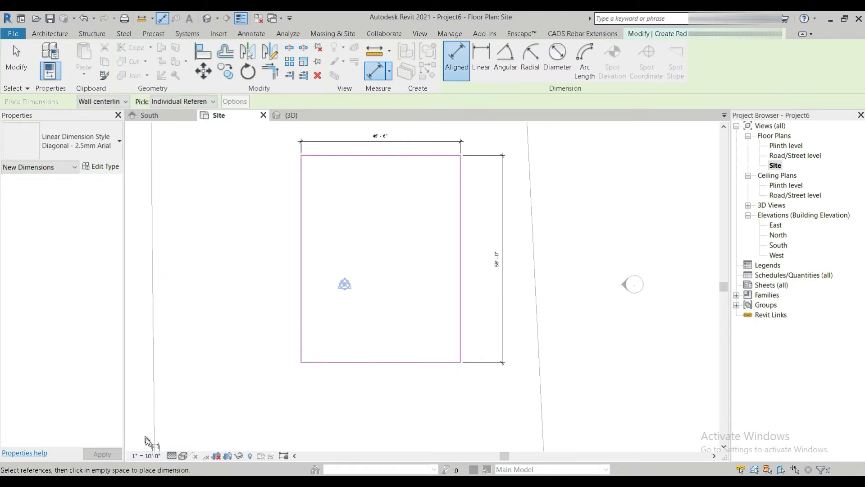
{"action": "left_click", "coordinate": [146, 455]}
{"action": "left_click", "coordinate": [183, 294]}
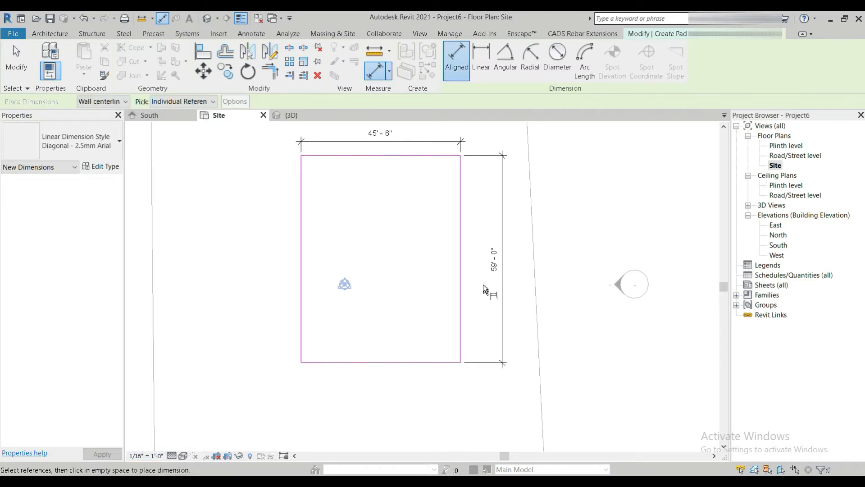
{"action": "left_click", "coordinate": [22, 59]}
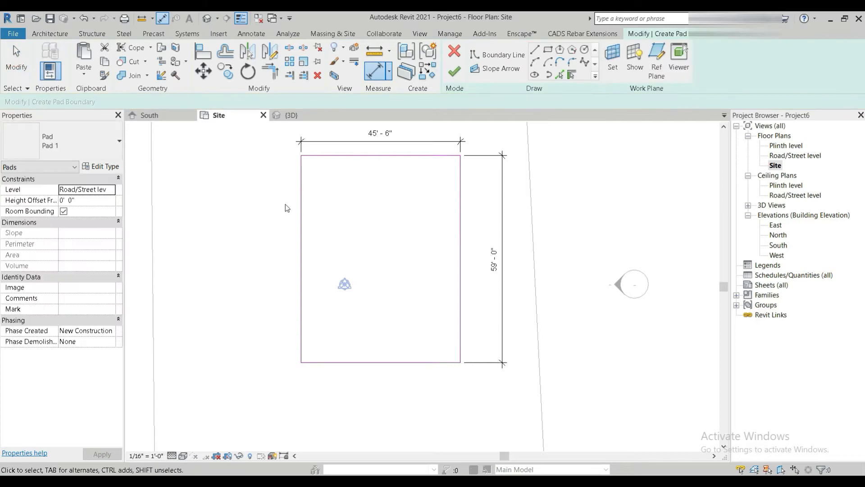
- Set the pad boundary's width to 35 feet by driving its left edge
{"action": "left_click", "coordinate": [301, 225]}
{"action": "left_click", "coordinate": [377, 130]}
{"action": "type", "text": "35"}
{"action": "key", "text": "Return"}
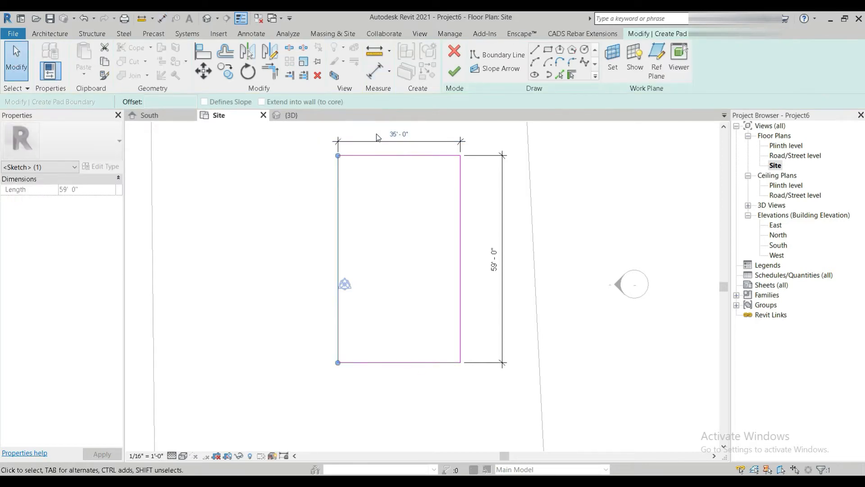
- Set the pad boundary's length to 80 feet by driving its lower edge
{"action": "left_click", "coordinate": [458, 262]}
{"action": "left_click", "coordinate": [493, 266]}
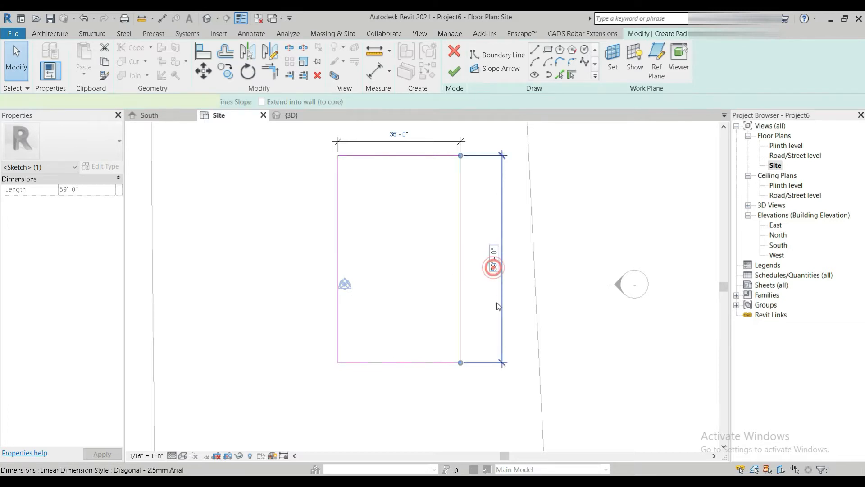
{"action": "left_click", "coordinate": [428, 361]}
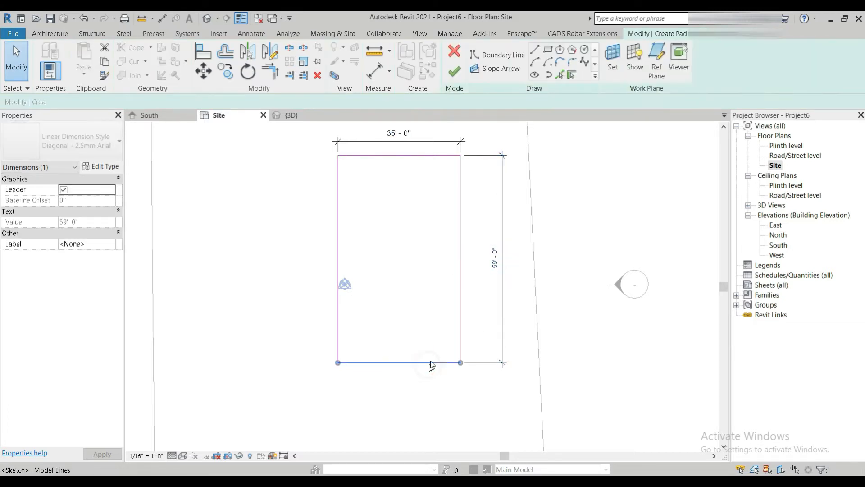
{"action": "left_click", "coordinate": [493, 260]}
{"action": "type", "text": "8"}
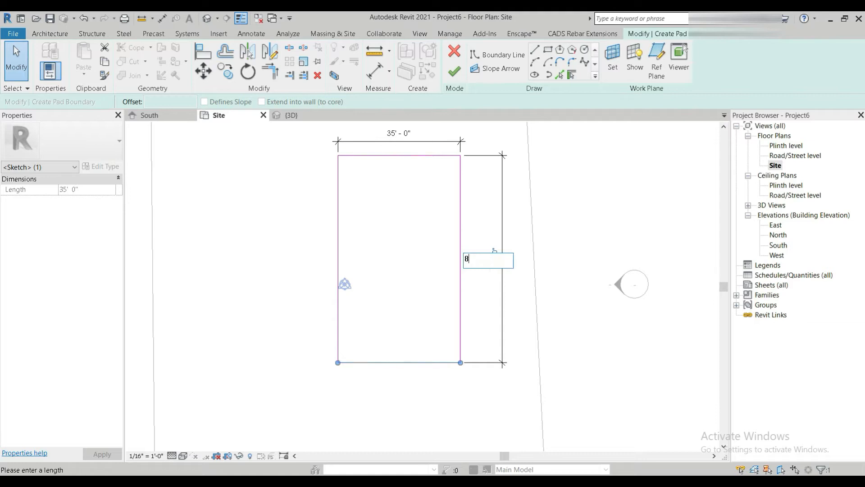
{"action": "type", "text": "0'"}
{"action": "key", "text": "Return"}
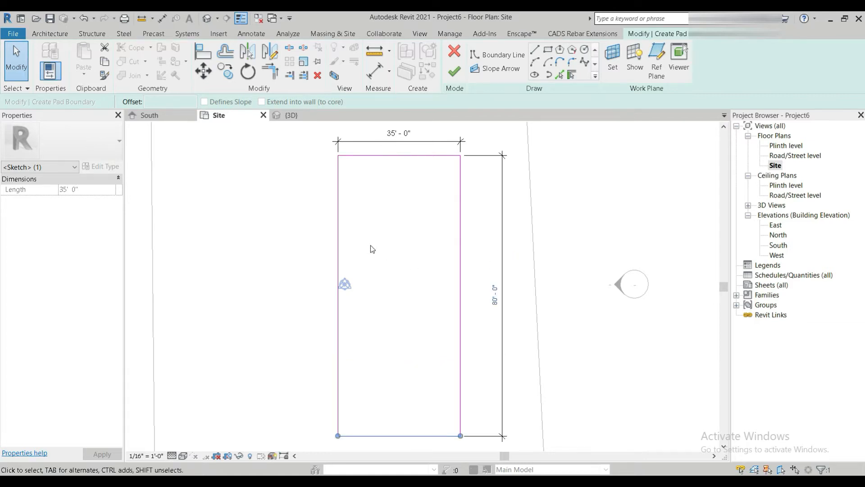
- Finish the building pad, set the Site plan to Realistic with Fine detail, and clear the selection
{"action": "scroll", "coordinate": [392, 275], "scroll_direction": "down", "scroll_amount": 2}
{"action": "left_click", "coordinate": [450, 72]}
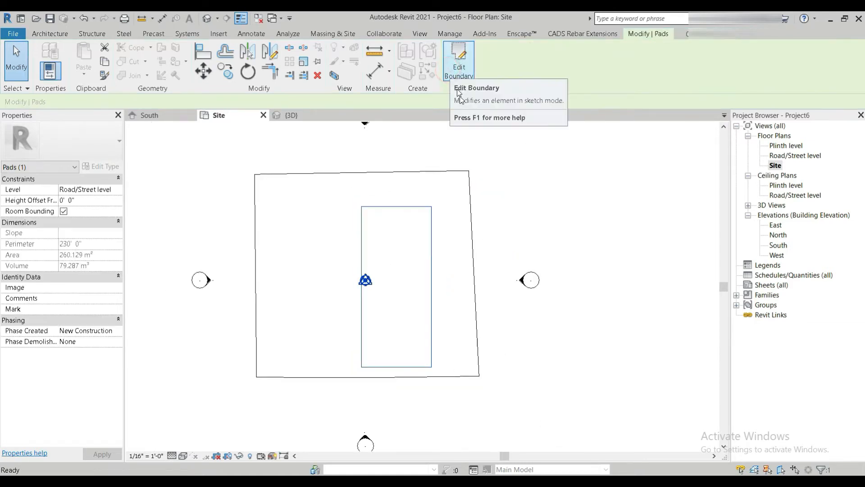
{"action": "left_click", "coordinate": [183, 456]}
{"action": "left_click", "coordinate": [190, 443]}
{"action": "left_click", "coordinate": [173, 456]}
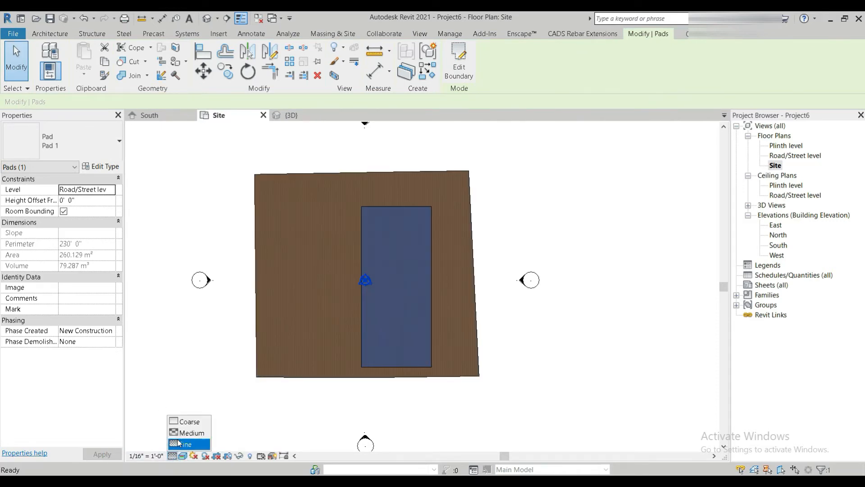
{"action": "left_click", "coordinate": [184, 444]}
{"action": "left_click", "coordinate": [544, 364]}
{"action": "scroll", "coordinate": [543, 362], "scroll_direction": "up", "scroll_amount": 2}
- Open the default 3D view and set the building pad's level to 9" of Compacted Brick ballast
{"action": "left_click", "coordinate": [207, 19]}
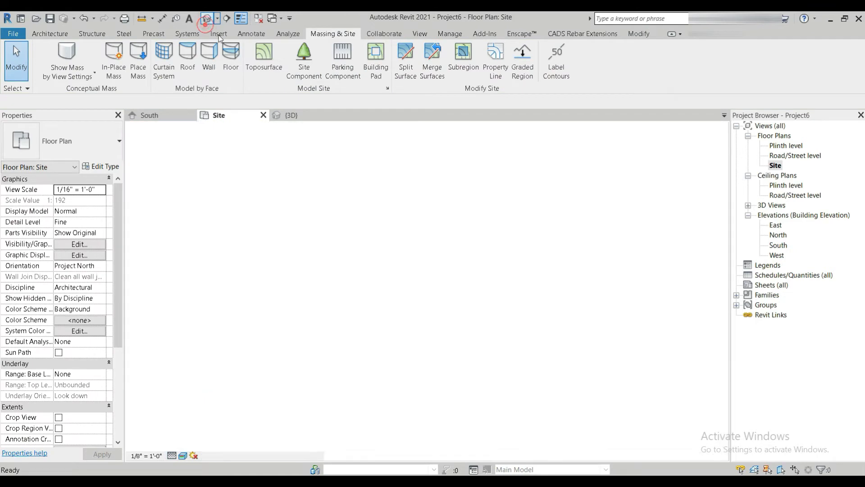
{"action": "left_click", "coordinate": [394, 365]}
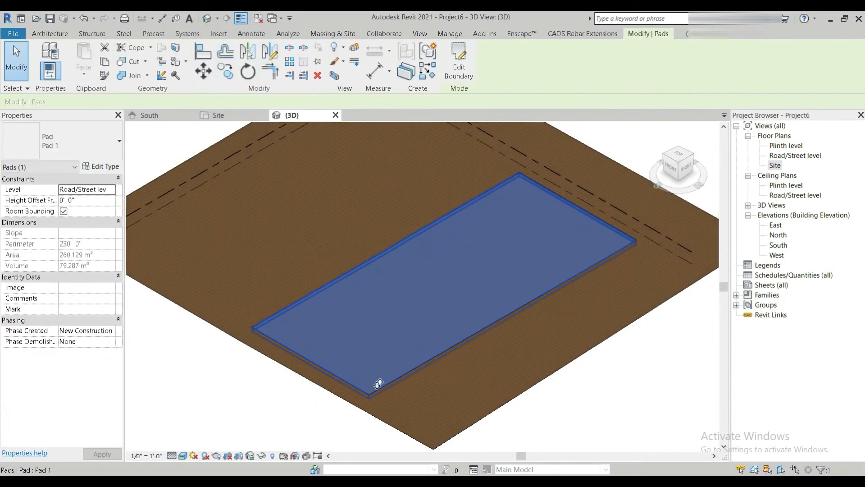
{"action": "left_click", "coordinate": [113, 192]}
{"action": "scroll", "coordinate": [107, 219], "scroll_direction": "up", "scroll_amount": 1}
{"action": "scroll", "coordinate": [105, 221], "scroll_direction": "down", "scroll_amount": 1}
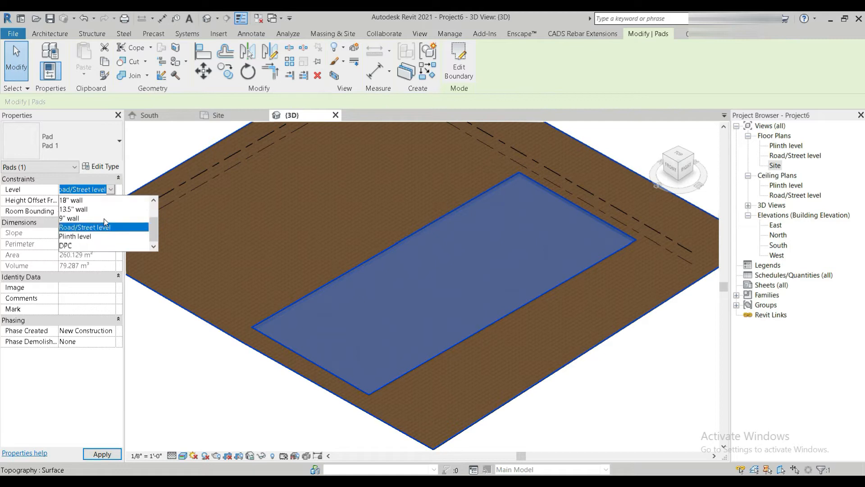
{"action": "scroll", "coordinate": [106, 225], "scroll_direction": "up", "scroll_amount": 1}
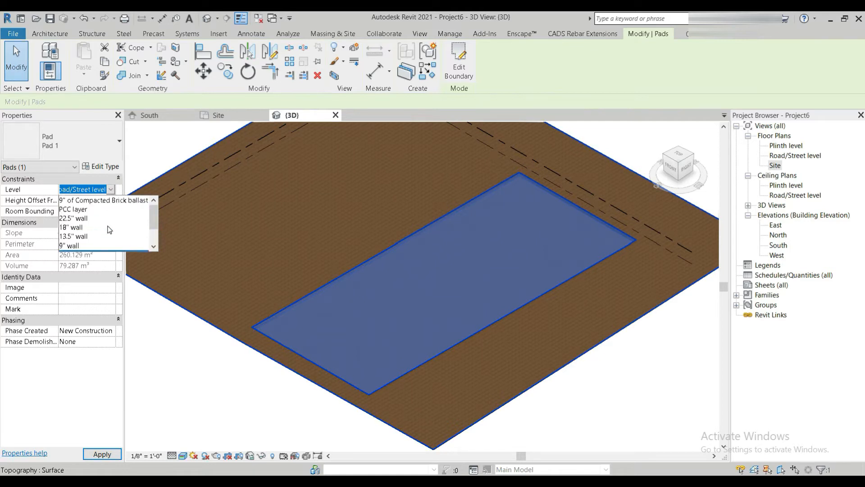
{"action": "left_click", "coordinate": [111, 201]}
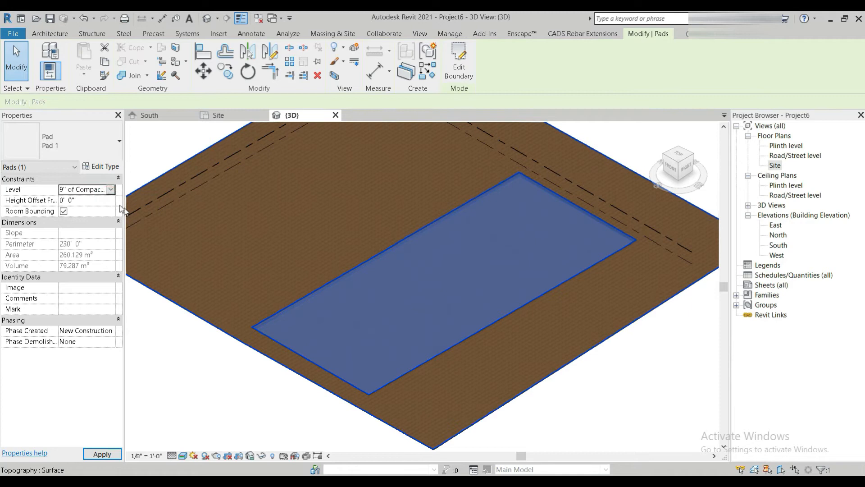
{"action": "left_click", "coordinate": [322, 404]}
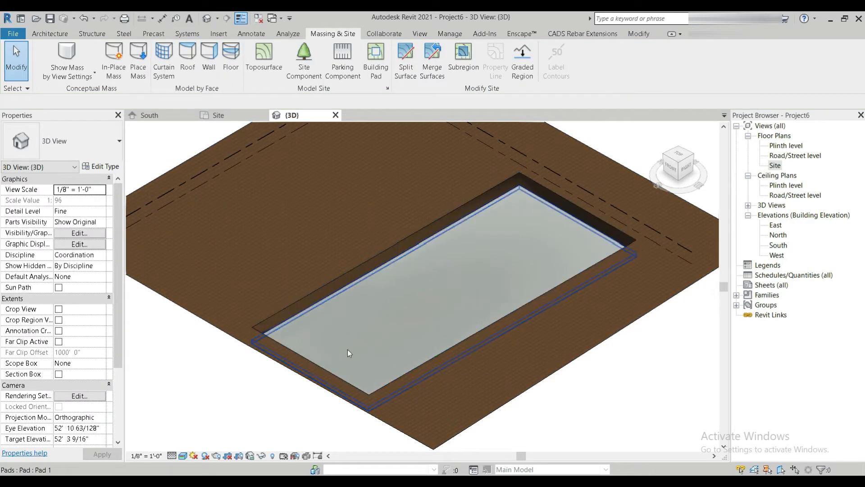
- Inspect the lowered pad in 3D, then close the Site and South views, keeping only the 3D view open
{"action": "scroll", "coordinate": [348, 350], "scroll_direction": "up", "scroll_amount": 4}
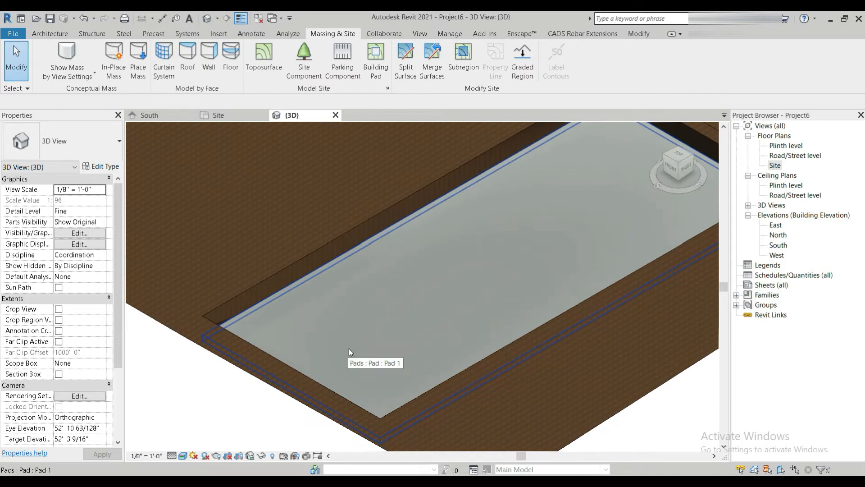
{"action": "scroll", "coordinate": [369, 344], "scroll_direction": "down", "scroll_amount": 3}
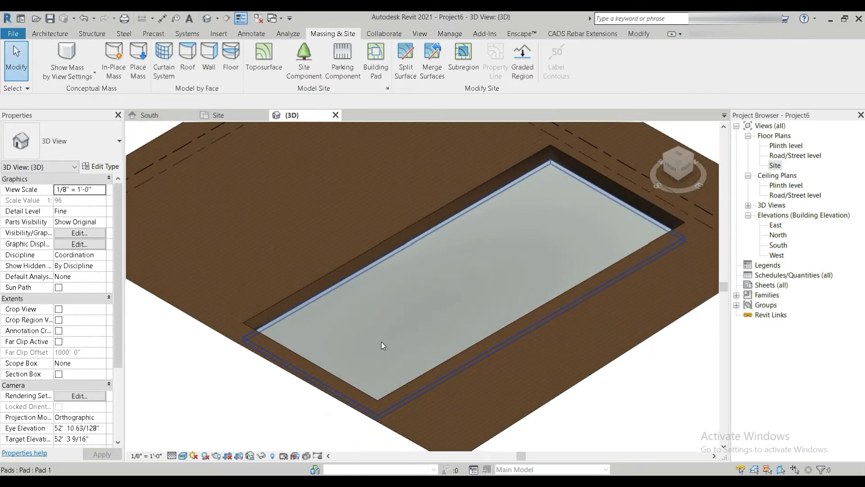
{"action": "scroll", "coordinate": [379, 341], "scroll_direction": "up", "scroll_amount": 2}
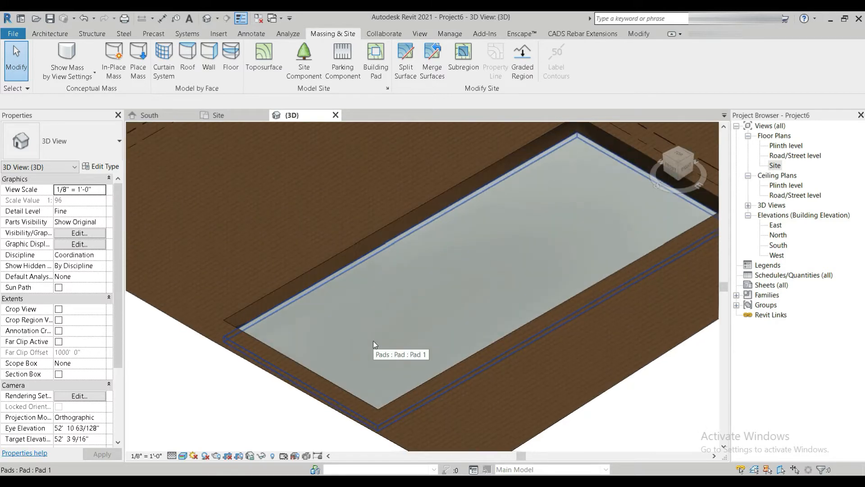
{"action": "left_click", "coordinate": [320, 326]}
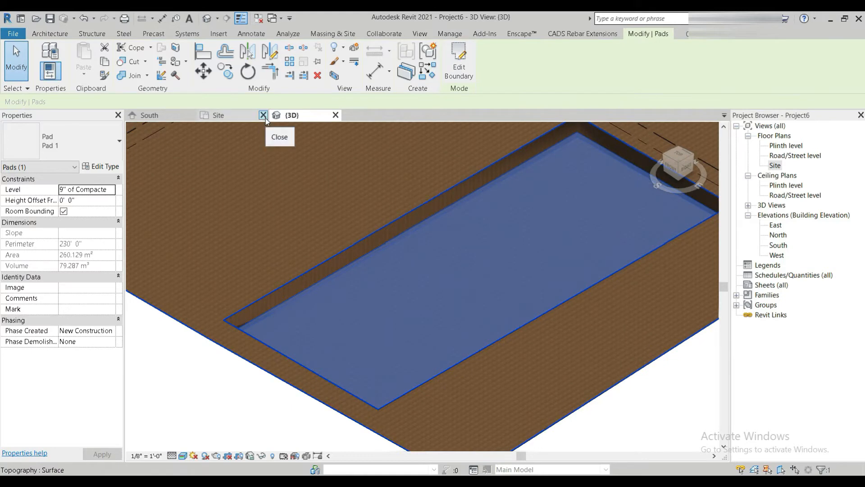
{"action": "left_click", "coordinate": [265, 115]}
{"action": "left_click", "coordinate": [191, 115]}
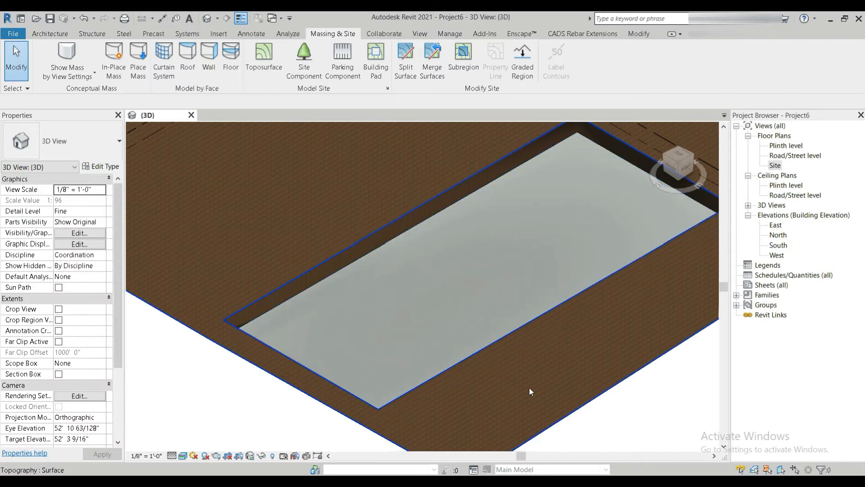
- Check the building pad's type properties, set its height offset from level to -1' 0", and clear the selection
{"action": "scroll", "coordinate": [396, 328], "scroll_direction": "down", "scroll_amount": 3}
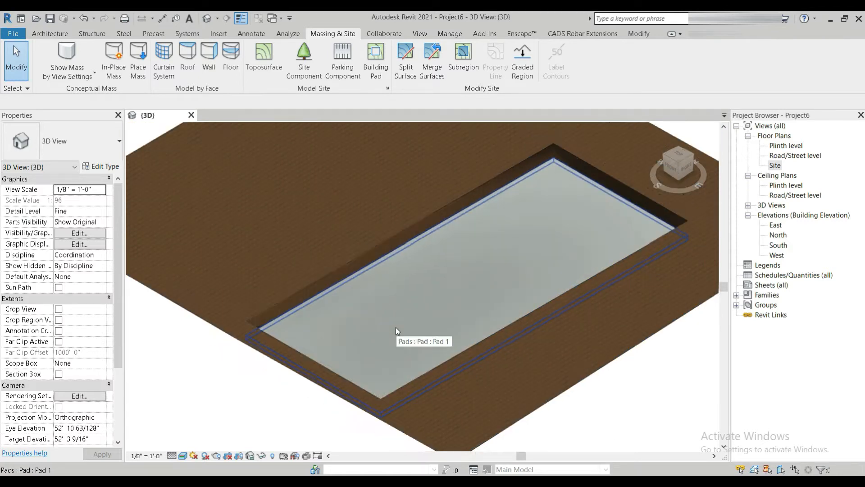
{"action": "left_click", "coordinate": [388, 324]}
{"action": "left_click", "coordinate": [86, 166]}
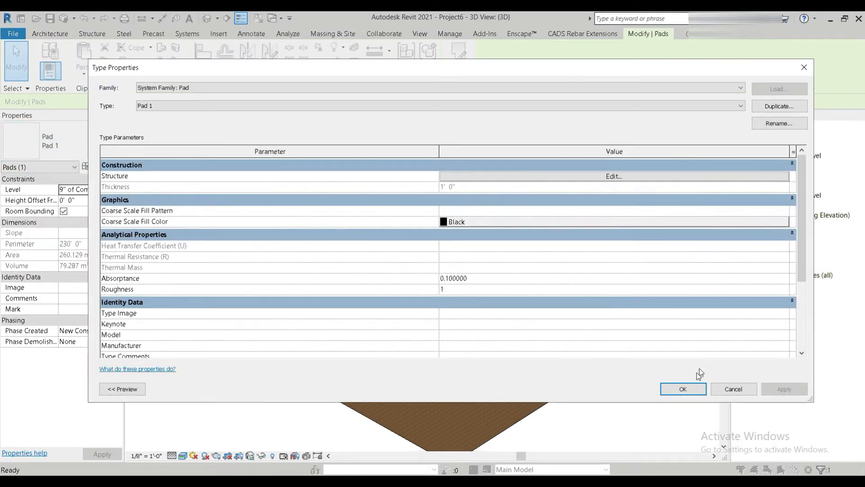
{"action": "left_click", "coordinate": [683, 389]}
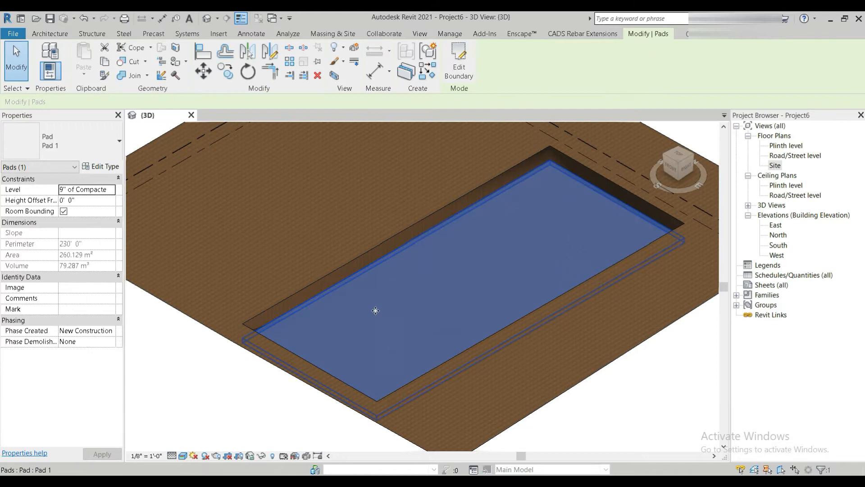
{"action": "left_click", "coordinate": [84, 200]}
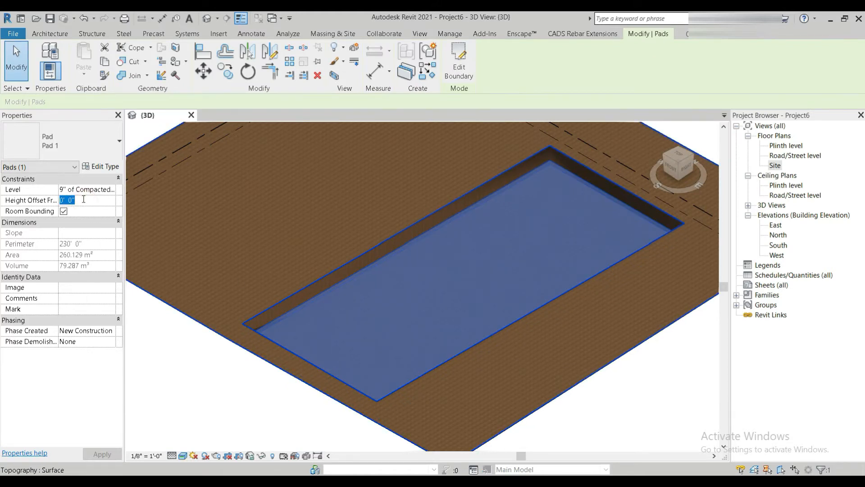
{"action": "type", "text": "-1"}
{"action": "key", "text": "Return"}
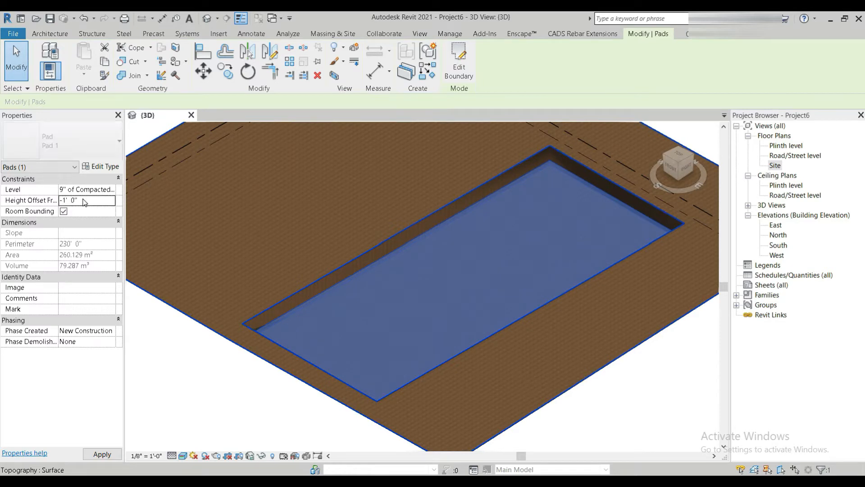
{"action": "left_click", "coordinate": [250, 398]}
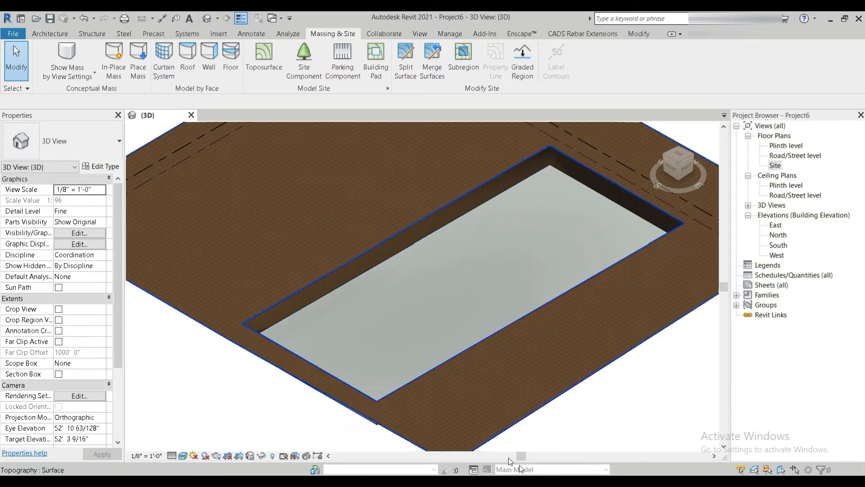
- Switch to Photos to examine the foundation detail drawing's footing width and layer sizes, and return to Revit's 3D view
{"action": "mouse_move", "coordinate": [595, 469]}
{"action": "left_click", "coordinate": [546, 451]}
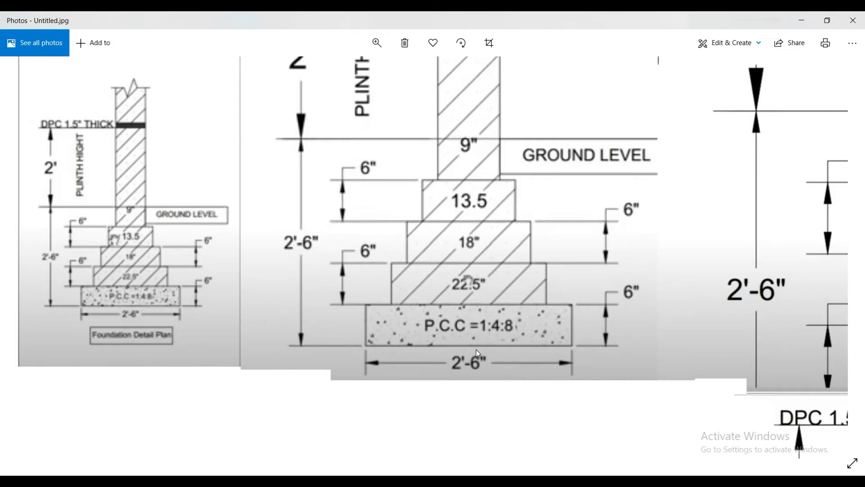
{"action": "mouse_move", "coordinate": [477, 471]}
{"action": "left_click", "coordinate": [478, 430]}
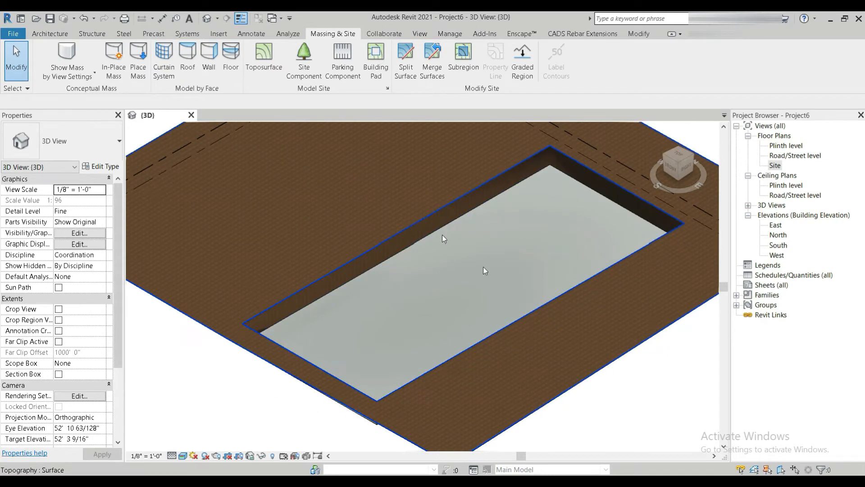
{"action": "scroll", "coordinate": [556, 279], "scroll_direction": "down", "scroll_amount": 2}
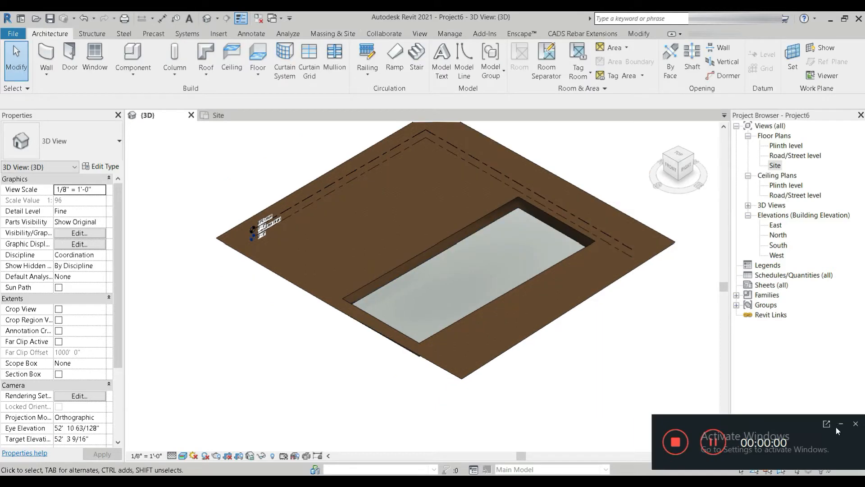
{"action": "left_click", "coordinate": [842, 425]}
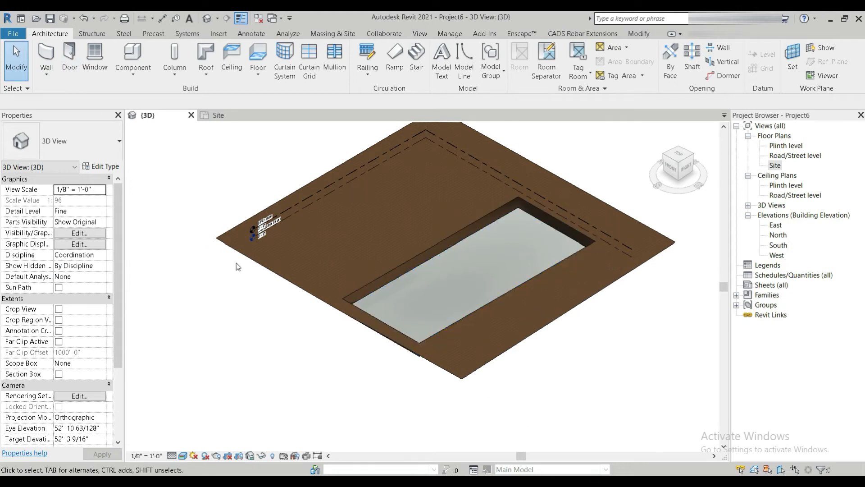
- Start a wall and duplicate the Generic - 200mm basic wall type as "plastic polyethene sheet 2' 6""
{"action": "left_click", "coordinate": [47, 56]}
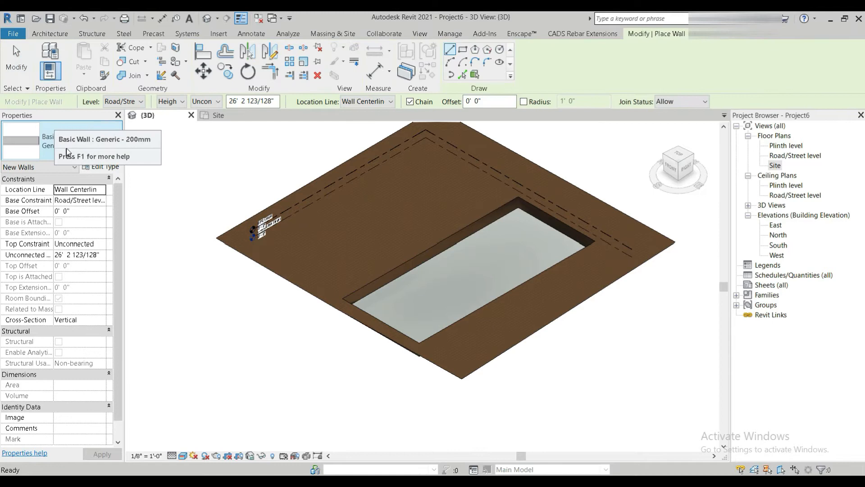
{"action": "left_click", "coordinate": [106, 145]}
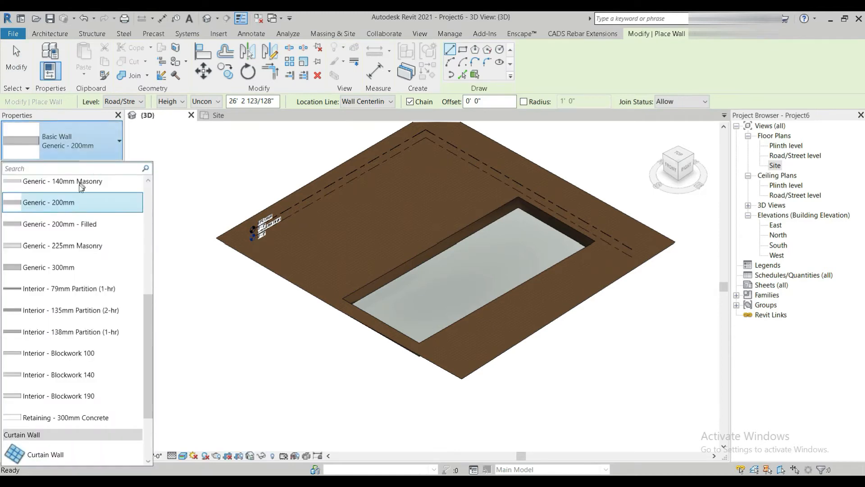
{"action": "left_click", "coordinate": [58, 202]}
{"action": "left_click", "coordinate": [100, 168]}
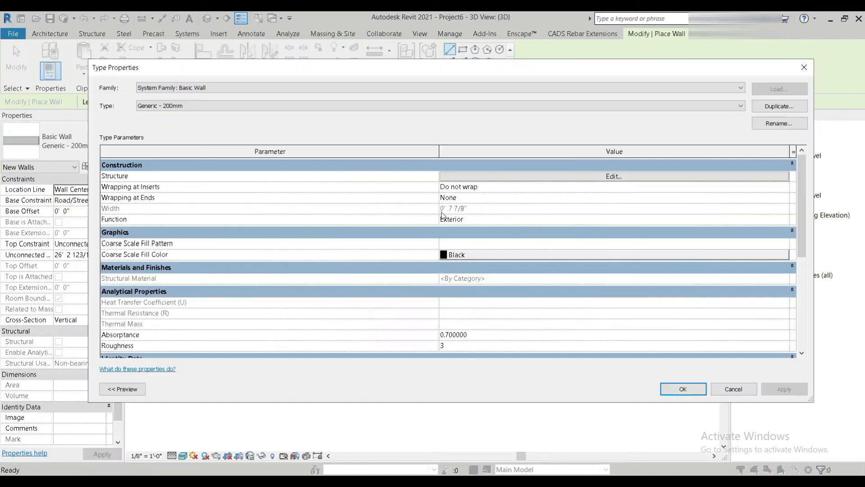
{"action": "left_click", "coordinate": [779, 106]}
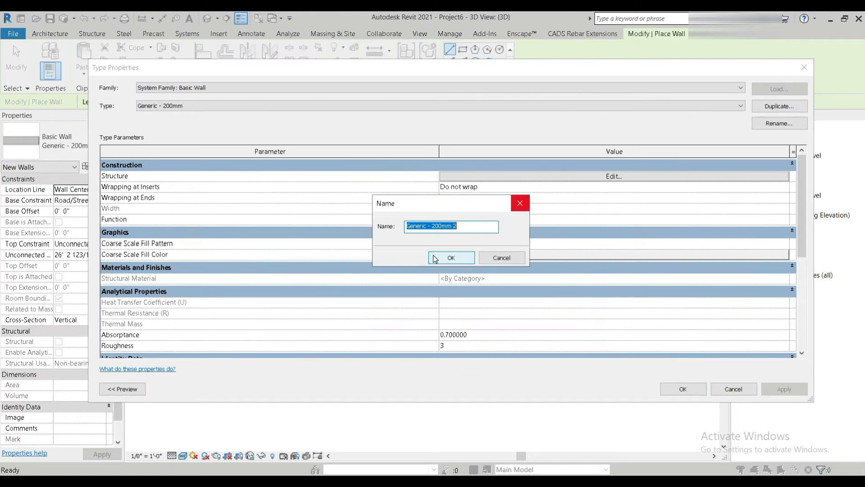
{"action": "type", "text": "plastic polyethene sheet 2' 6\""}
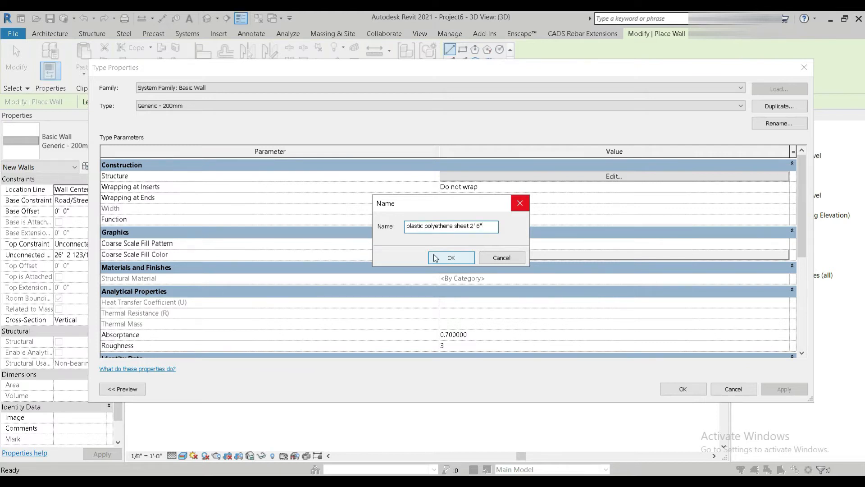
{"action": "left_click", "coordinate": [436, 258]}
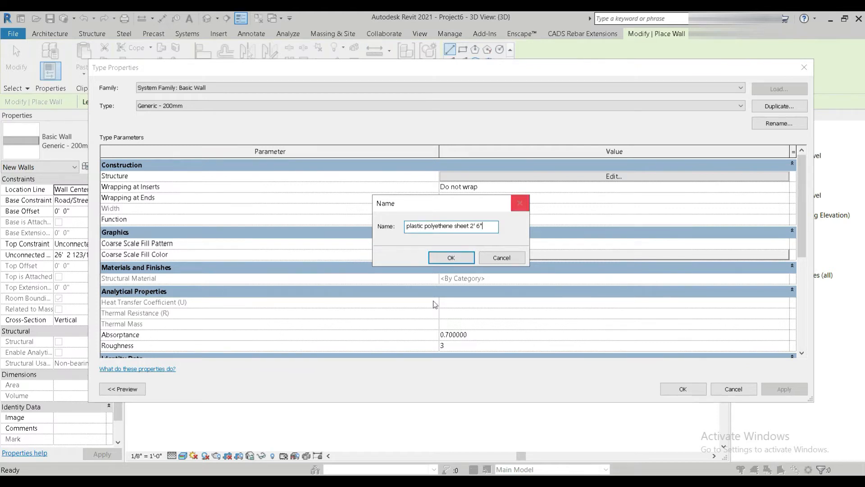
- Edit the new wall type's structure and set its structural layer thickness to 2' 6"
{"action": "left_click", "coordinate": [497, 177]}
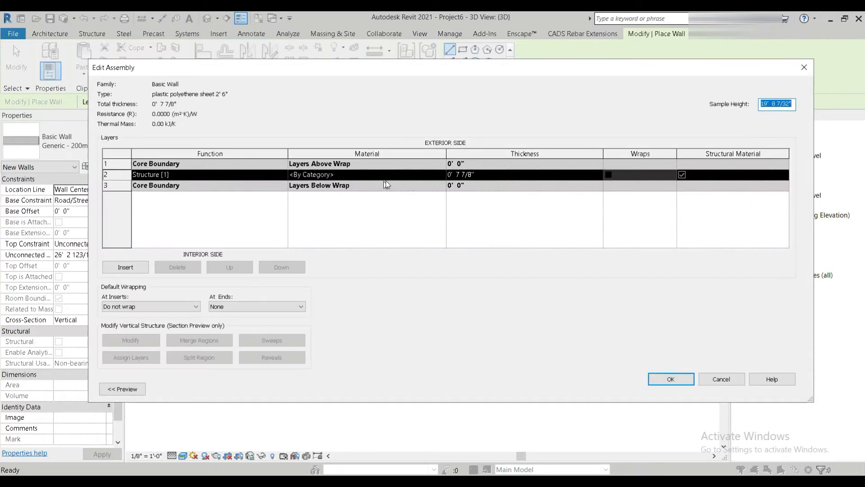
{"action": "left_click", "coordinate": [469, 176]}
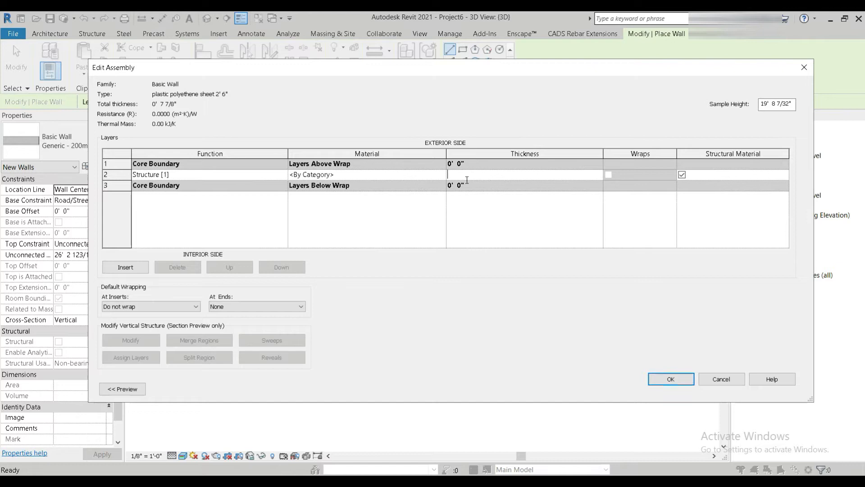
{"action": "key", "text": "Tab"}
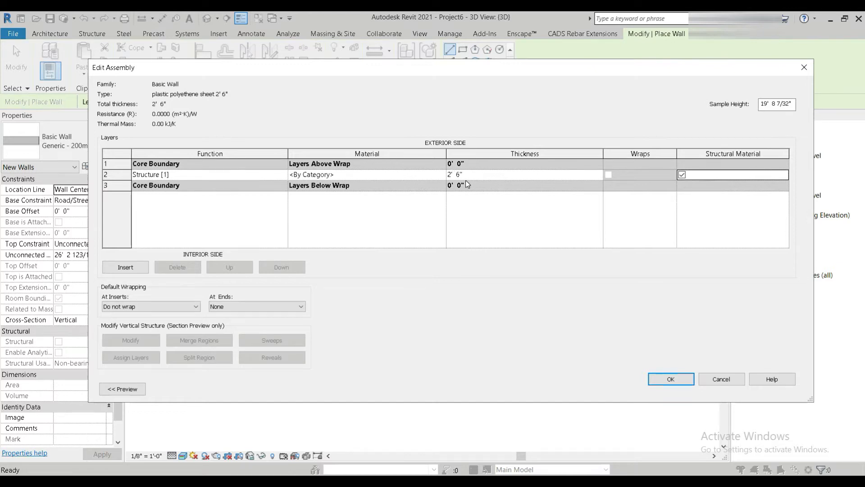
- Search the material library for "plastic", browse the materials, and try to assign Acrylic to the wall type's structural layer
{"action": "left_click", "coordinate": [441, 174]}
{"action": "left_click", "coordinate": [440, 175]}
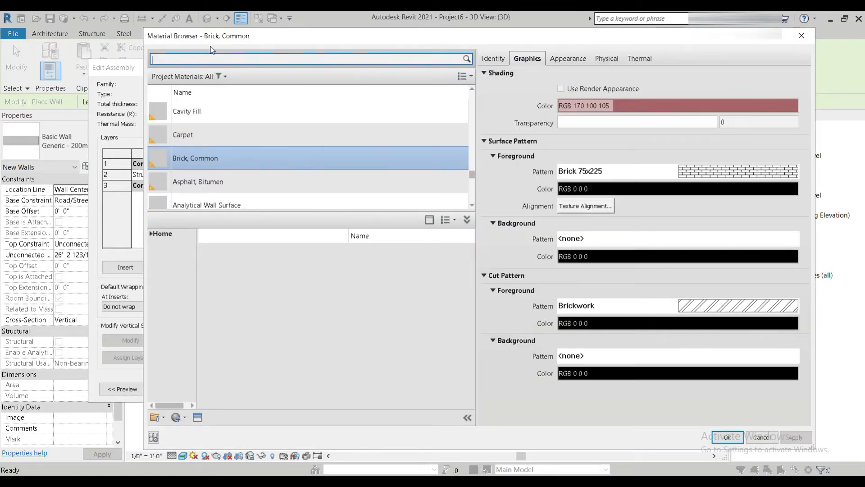
{"action": "type", "text": "plastic"}
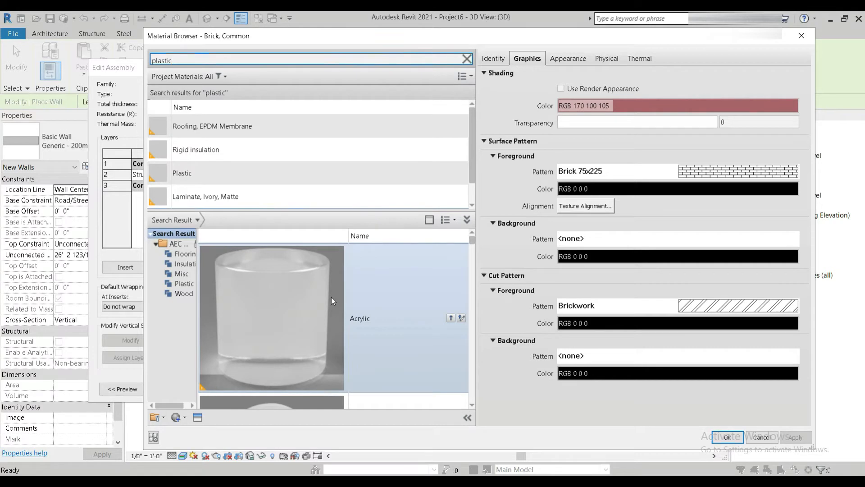
{"action": "scroll", "coordinate": [331, 297], "scroll_direction": "down", "scroll_amount": 4}
{"action": "scroll", "coordinate": [331, 296], "scroll_direction": "down", "scroll_amount": 3}
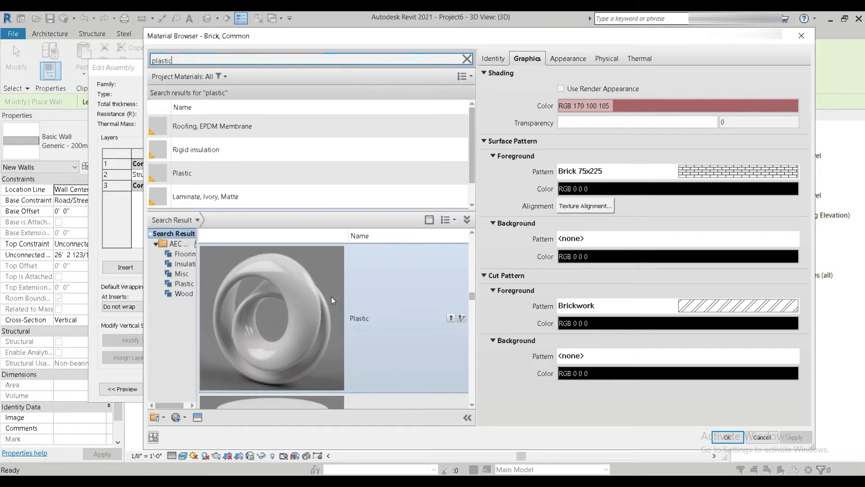
{"action": "scroll", "coordinate": [331, 296], "scroll_direction": "down", "scroll_amount": 3}
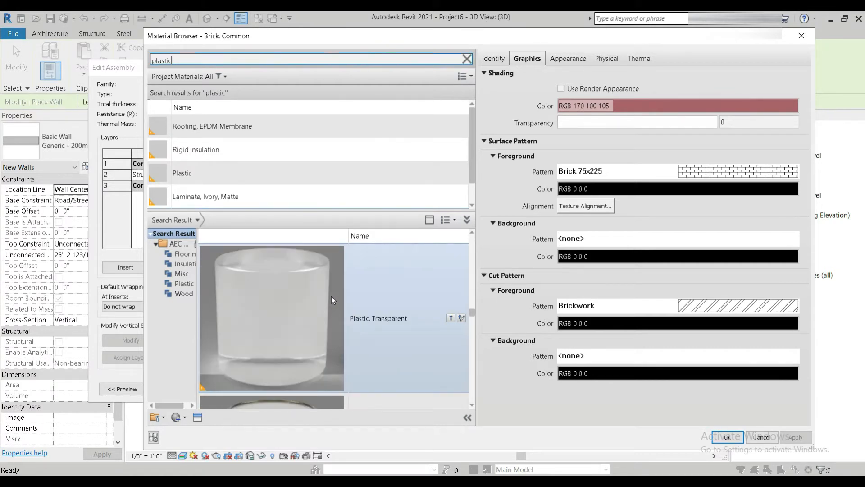
{"action": "scroll", "coordinate": [331, 296], "scroll_direction": "up", "scroll_amount": 1}
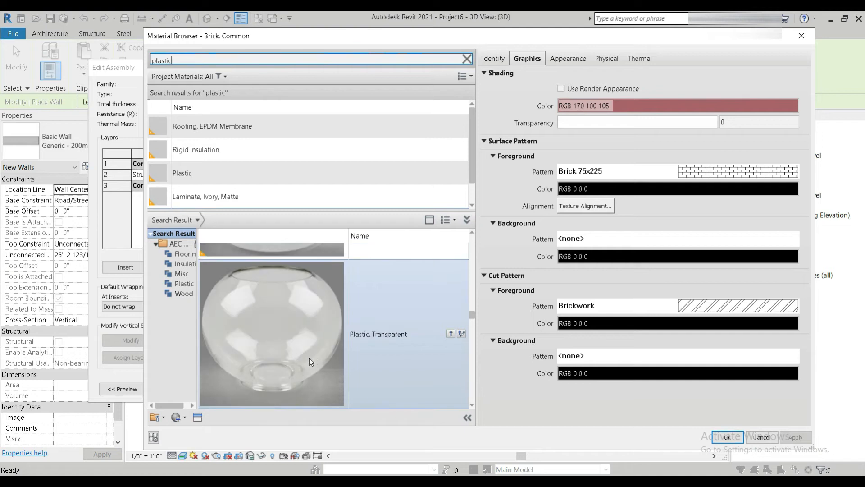
{"action": "scroll", "coordinate": [308, 357], "scroll_direction": "down", "scroll_amount": 1}
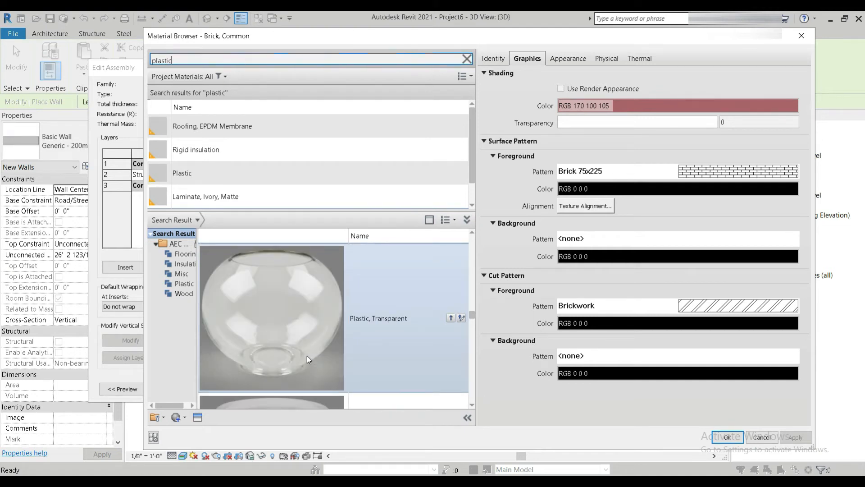
{"action": "scroll", "coordinate": [307, 356], "scroll_direction": "down", "scroll_amount": 3}
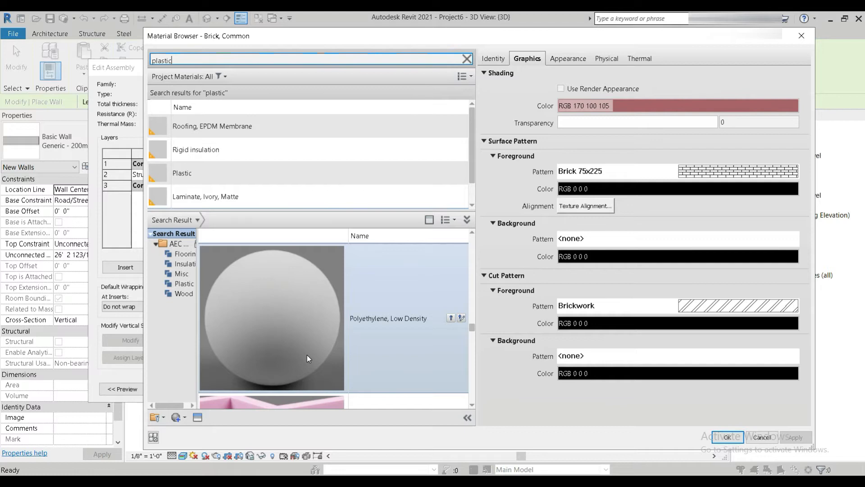
{"action": "scroll", "coordinate": [307, 355], "scroll_direction": "up", "scroll_amount": 1}
{"action": "scroll", "coordinate": [306, 354], "scroll_direction": "down", "scroll_amount": 1}
{"action": "scroll", "coordinate": [307, 354], "scroll_direction": "up", "scroll_amount": 1}
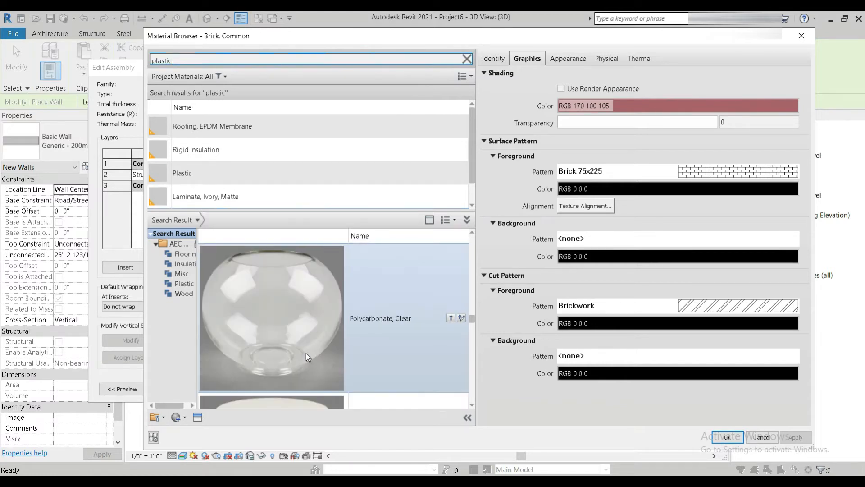
{"action": "scroll", "coordinate": [306, 353], "scroll_direction": "up", "scroll_amount": 2}
{"action": "scroll", "coordinate": [307, 358], "scroll_direction": "up", "scroll_amount": 4}
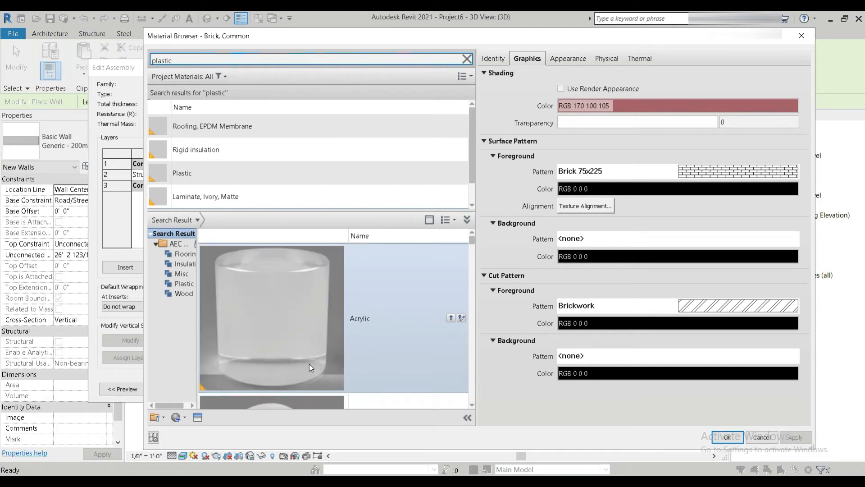
{"action": "left_click", "coordinate": [306, 324]}
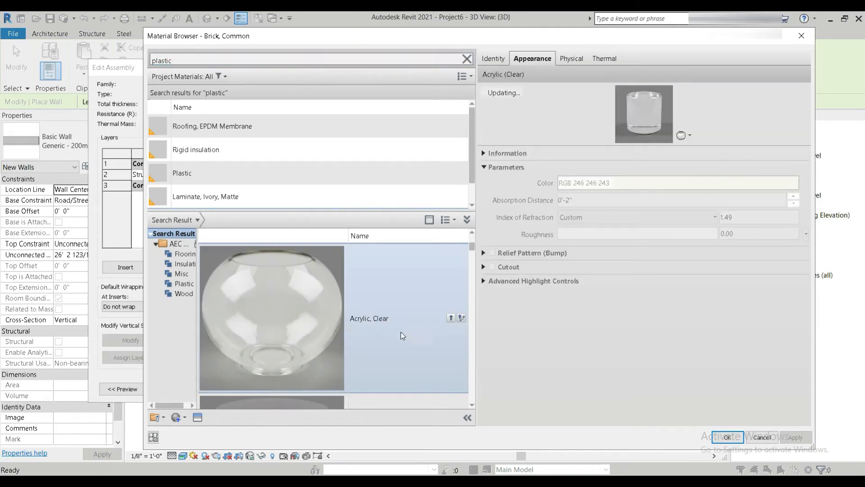
{"action": "left_click", "coordinate": [728, 437]}
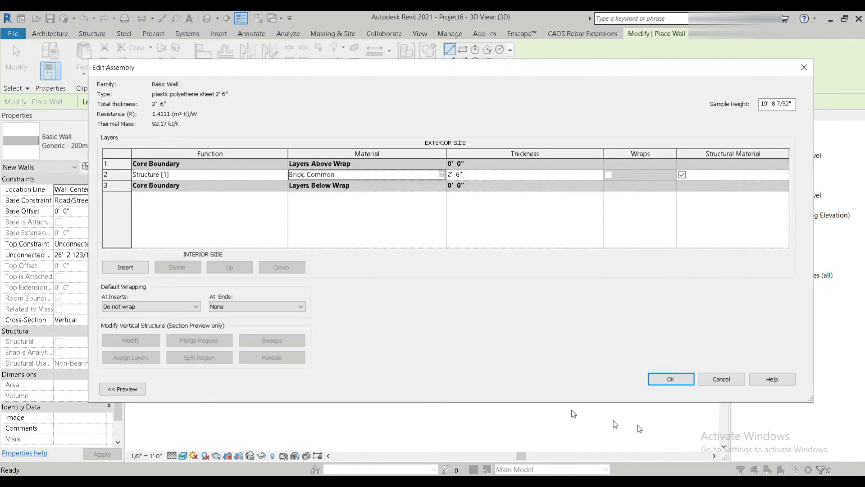
- Search for "plastic" again, assign Acrylic to the structural layer, and confirm the wall type's structure and properties
{"action": "left_click", "coordinate": [444, 175]}
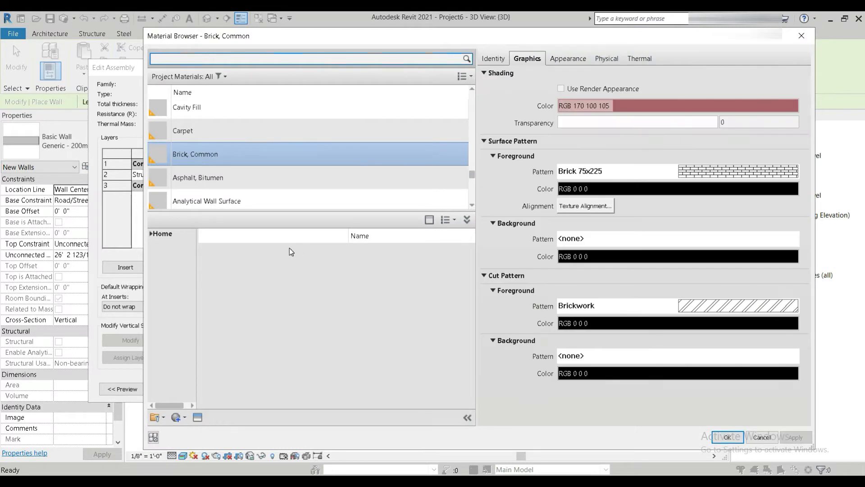
{"action": "type", "text": "pl"}
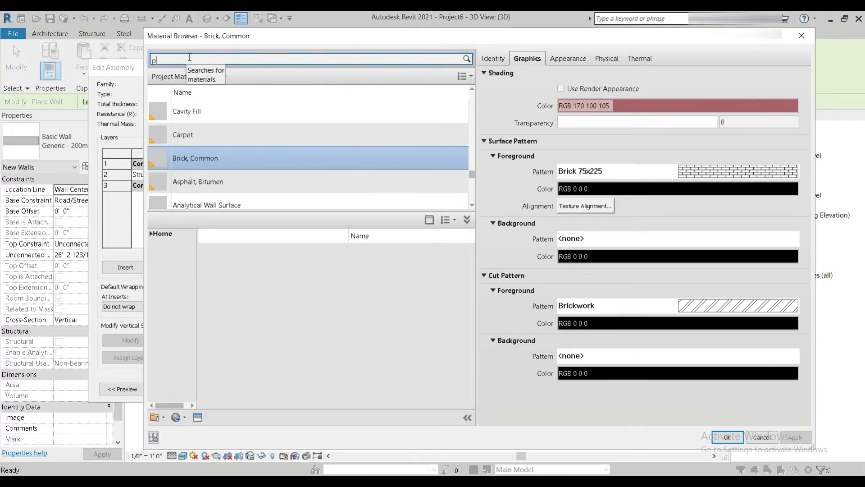
{"action": "type", "text": "astic"}
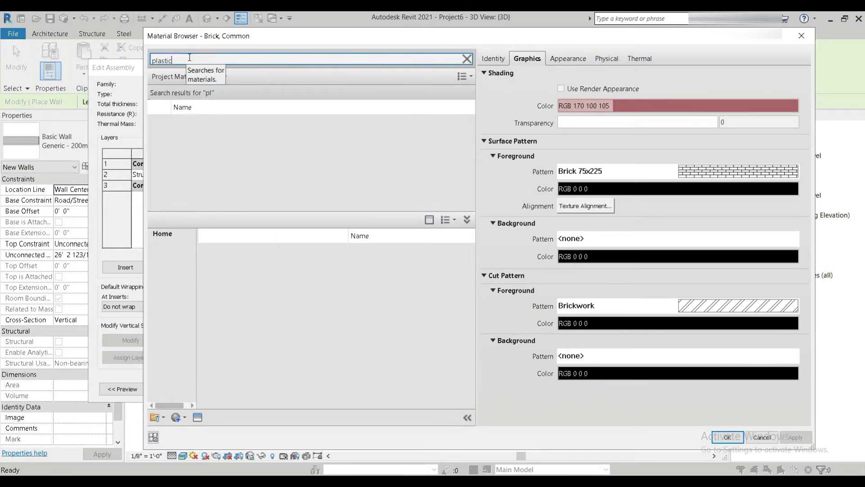
{"action": "left_click", "coordinate": [448, 317]}
{"action": "double_click", "coordinate": [205, 197]}
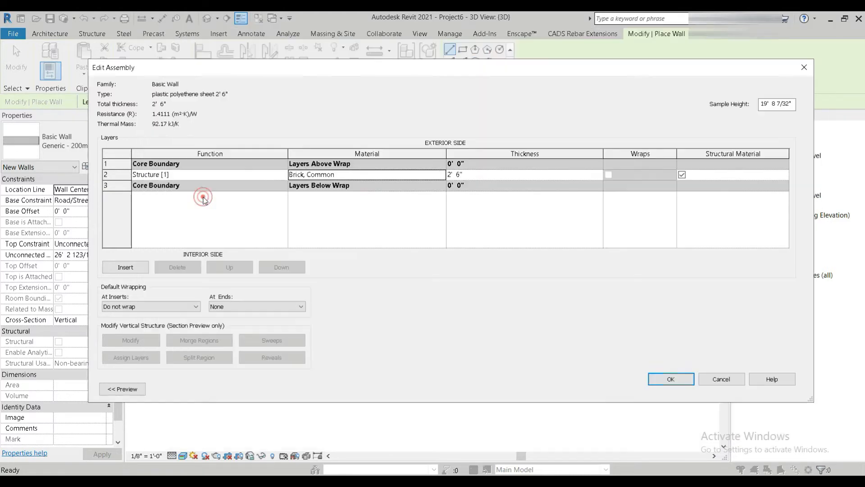
{"action": "left_click", "coordinate": [669, 379]}
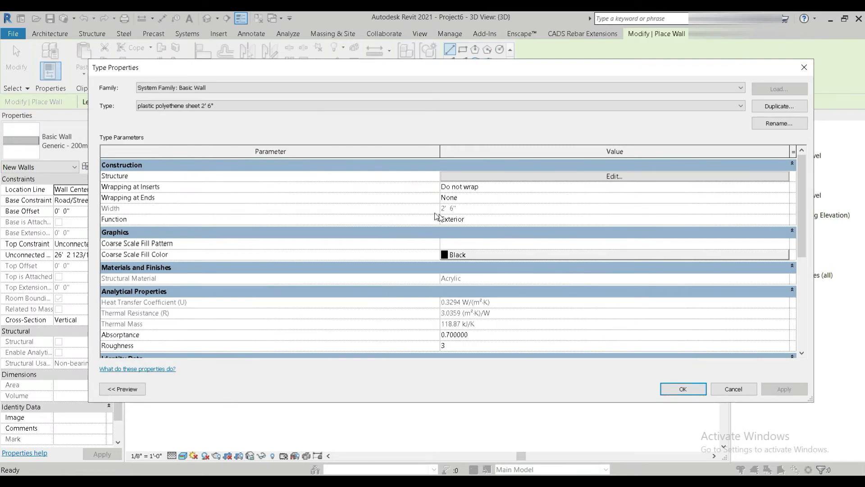
{"action": "left_click", "coordinate": [683, 389]}
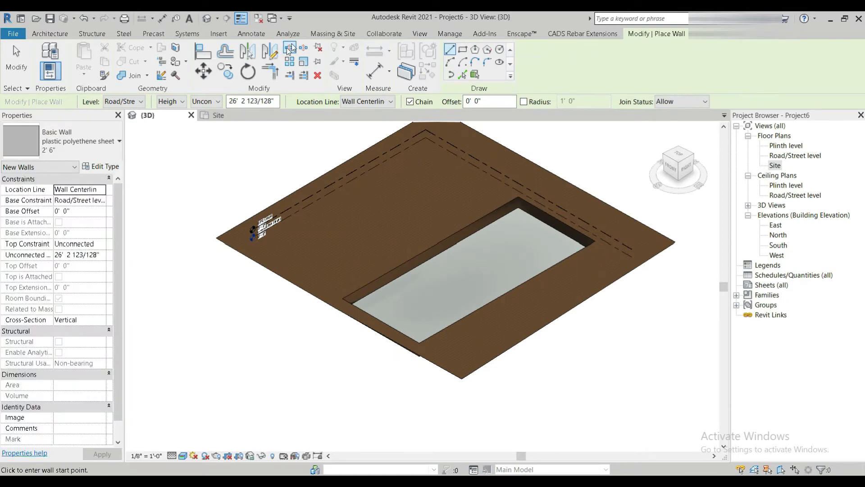
- Create floor plan views for all seven foundation and wall levels without one, from 9" of Compacted Brick ballast through PCC layer
{"action": "left_click", "coordinate": [308, 35]}
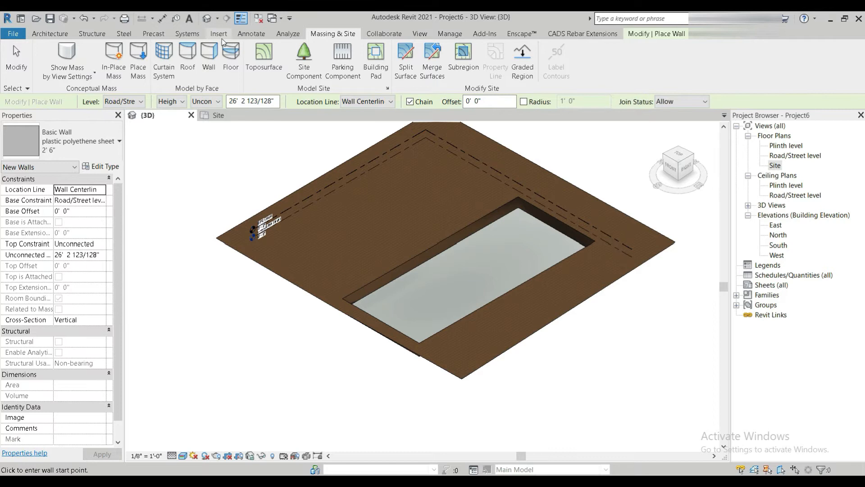
{"action": "left_click", "coordinate": [422, 34]}
{"action": "left_click", "coordinate": [444, 47]}
{"action": "left_click", "coordinate": [435, 66]}
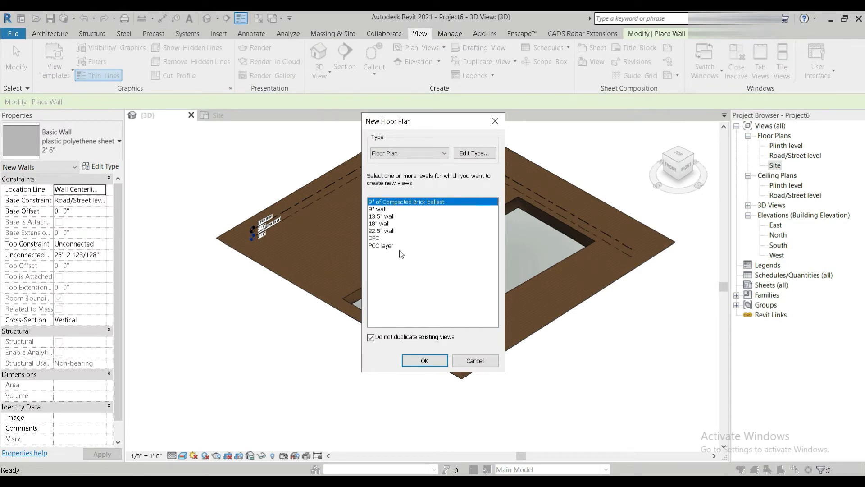
{"action": "left_click", "coordinate": [388, 246], "text": "shift"}
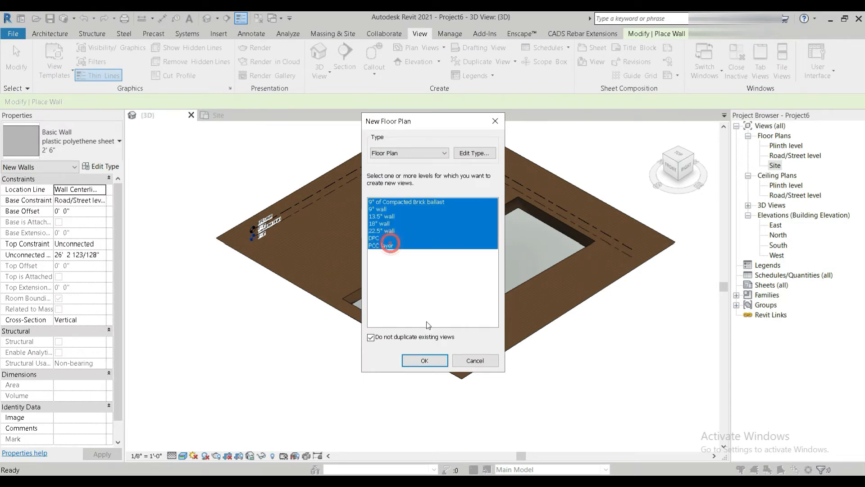
{"action": "left_click", "coordinate": [425, 360]}
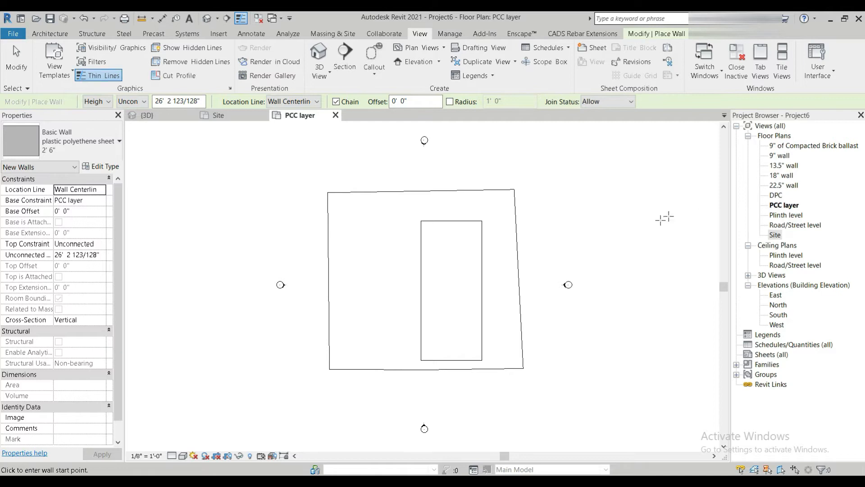
- Open the South elevation and examine the foundation levels from Road/Street level down to the compacted brick ballast
{"action": "double_click", "coordinate": [771, 315]}
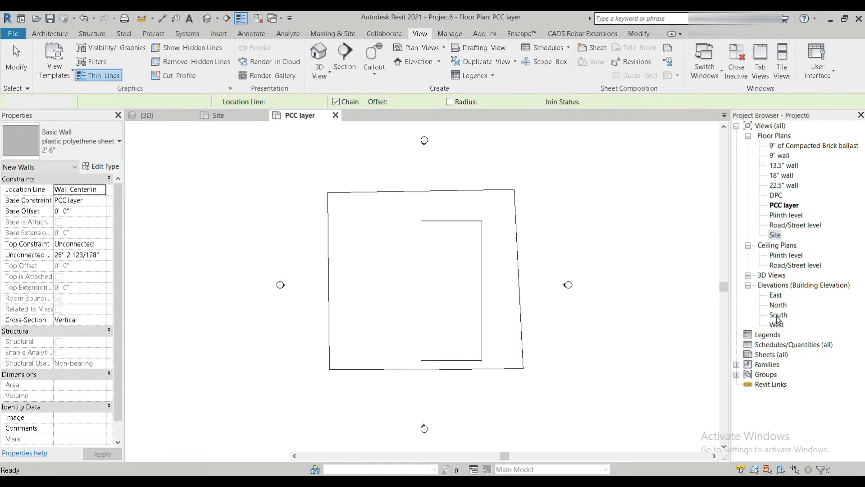
{"action": "scroll", "coordinate": [673, 287], "scroll_direction": "up", "scroll_amount": 6}
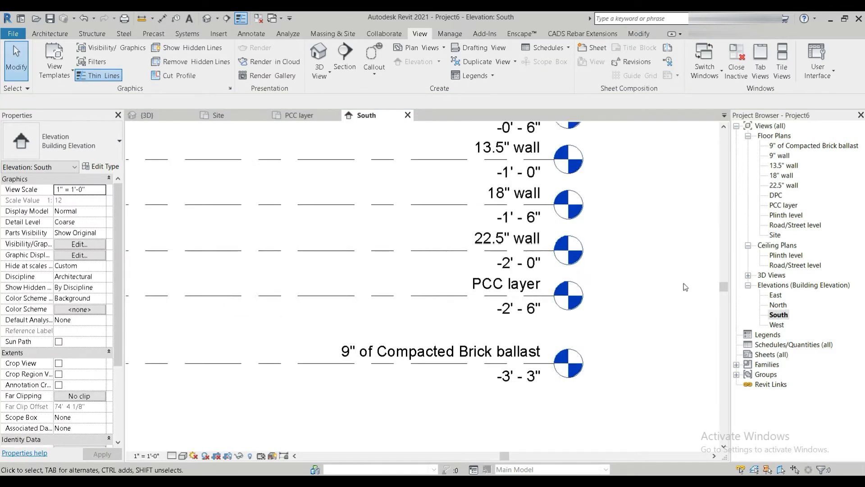
{"action": "scroll", "coordinate": [578, 216], "scroll_direction": "down", "scroll_amount": 2}
{"action": "scroll", "coordinate": [624, 209], "scroll_direction": "down", "scroll_amount": 3}
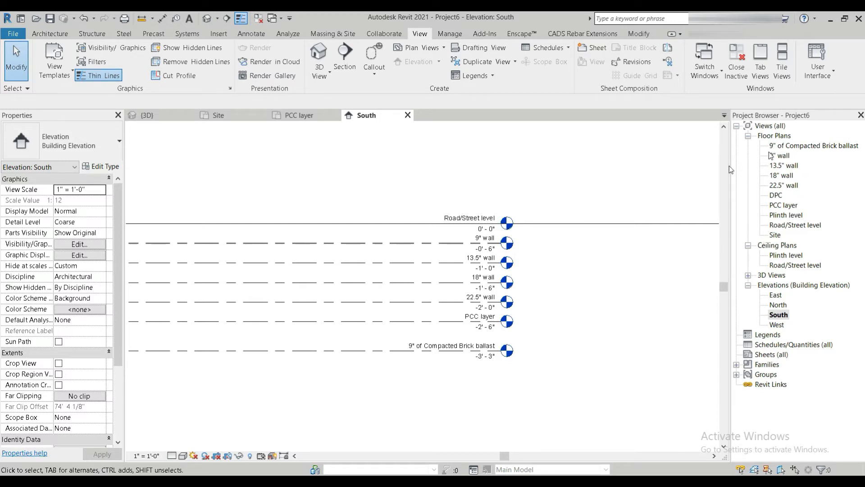
{"action": "scroll", "coordinate": [505, 306], "scroll_direction": "up", "scroll_amount": 3}
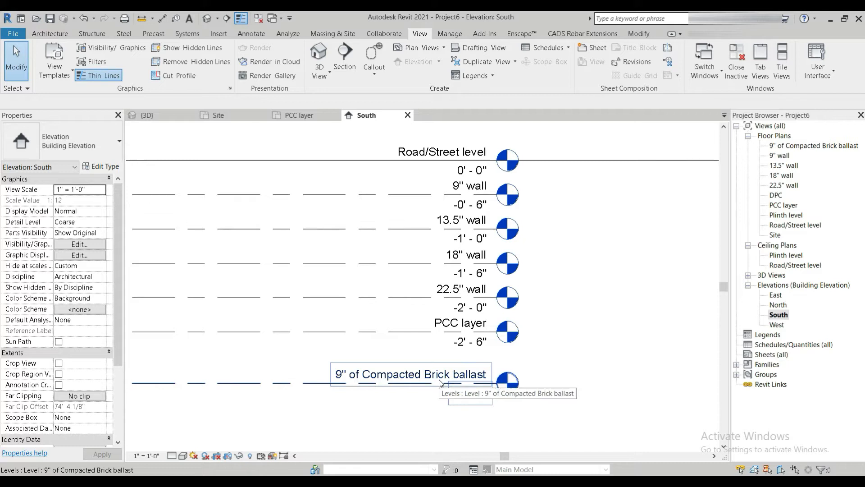
- Open the 9" of Compacted Brick ballast floor plan and change its visual style to show surface colours
{"action": "left_click", "coordinate": [813, 147]}
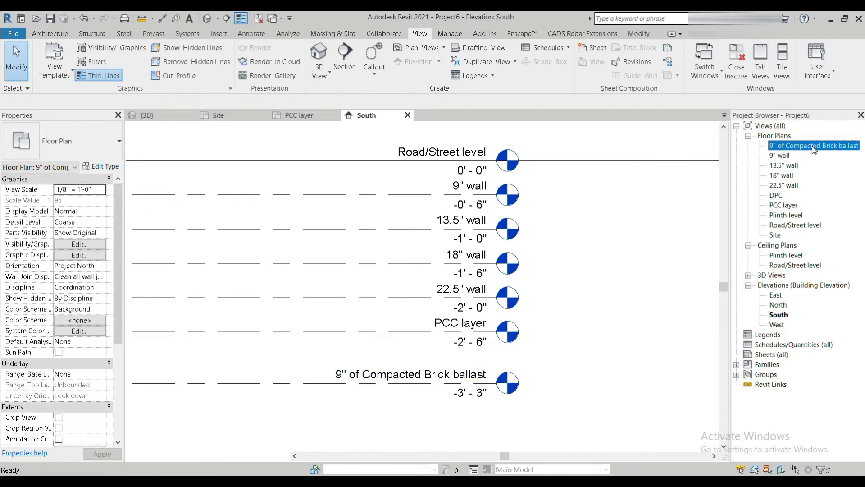
{"action": "double_click", "coordinate": [814, 147]}
{"action": "scroll", "coordinate": [476, 284], "scroll_direction": "up", "scroll_amount": 3}
{"action": "scroll", "coordinate": [475, 284], "scroll_direction": "down", "scroll_amount": 1}
{"action": "left_click", "coordinate": [172, 456]}
{"action": "left_click", "coordinate": [183, 456]}
{"action": "left_click", "coordinate": [207, 431]}
{"action": "scroll", "coordinate": [513, 328], "scroll_direction": "up", "scroll_amount": 1}
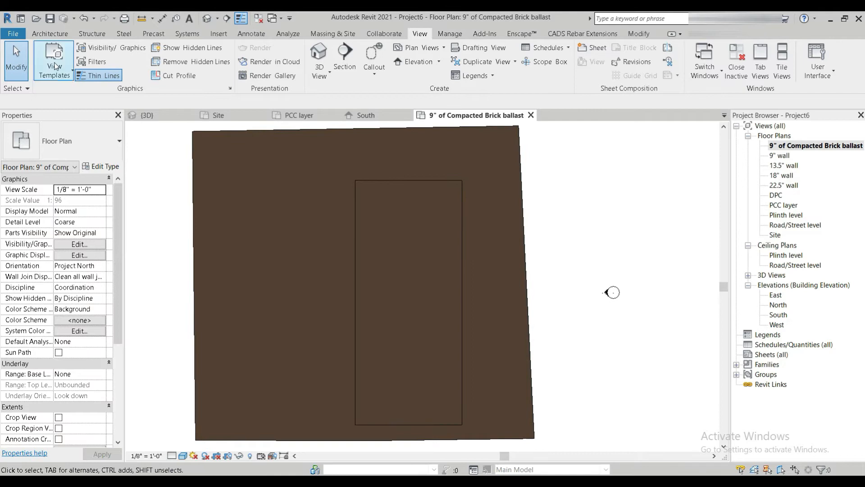
- Start a wall in the brick ballast plan using the plastic polyethene sheet 2' 6" basic wall type
{"action": "left_click", "coordinate": [50, 33]}
{"action": "left_click", "coordinate": [53, 49]}
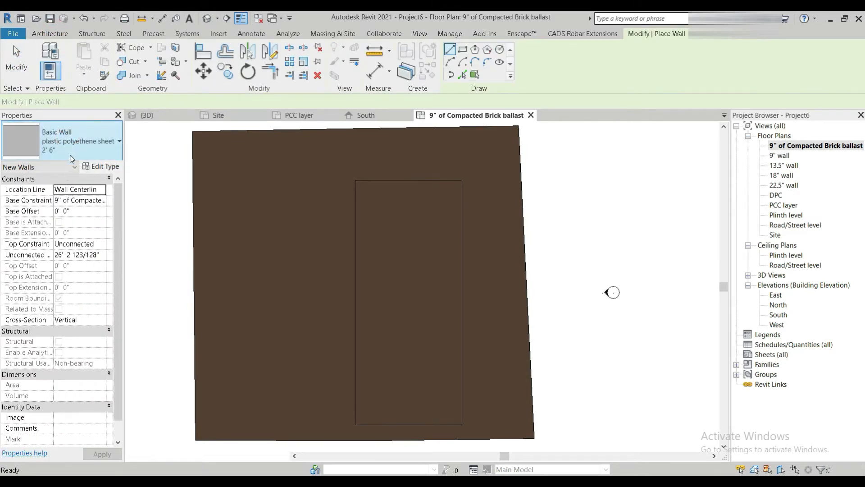
{"action": "left_click", "coordinate": [67, 143]}
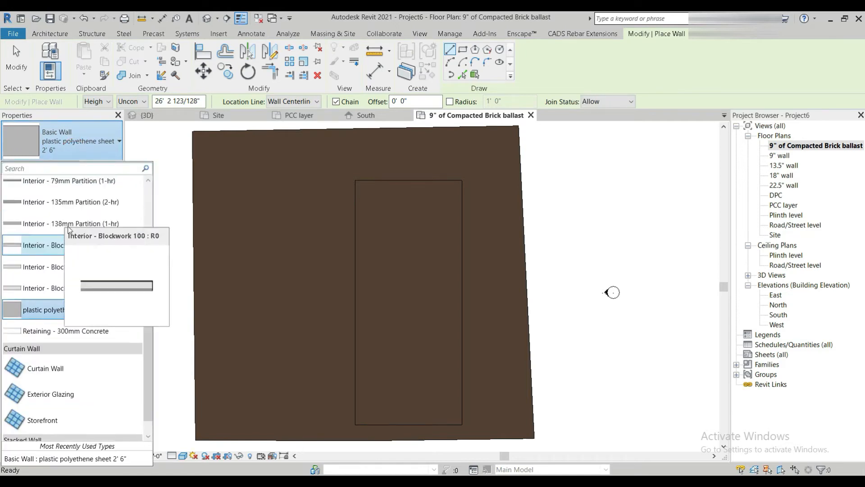
{"action": "scroll", "coordinate": [90, 234], "scroll_direction": "up", "scroll_amount": 10}
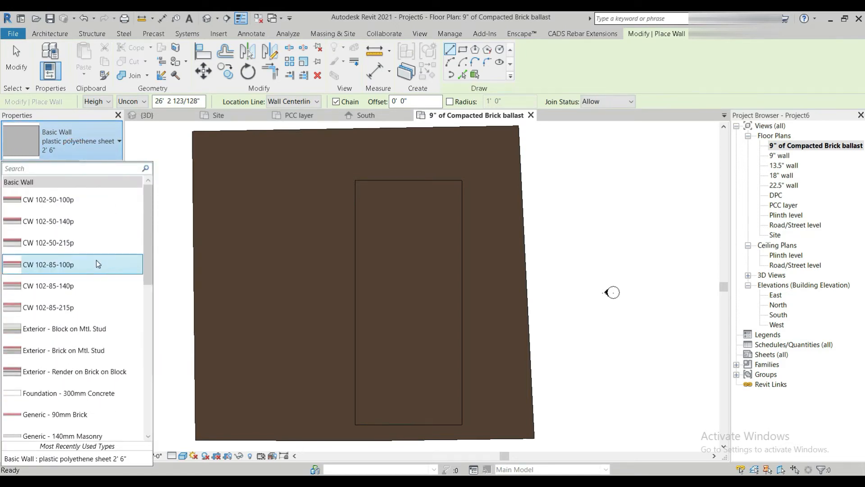
{"action": "scroll", "coordinate": [95, 270], "scroll_direction": "down", "scroll_amount": 8}
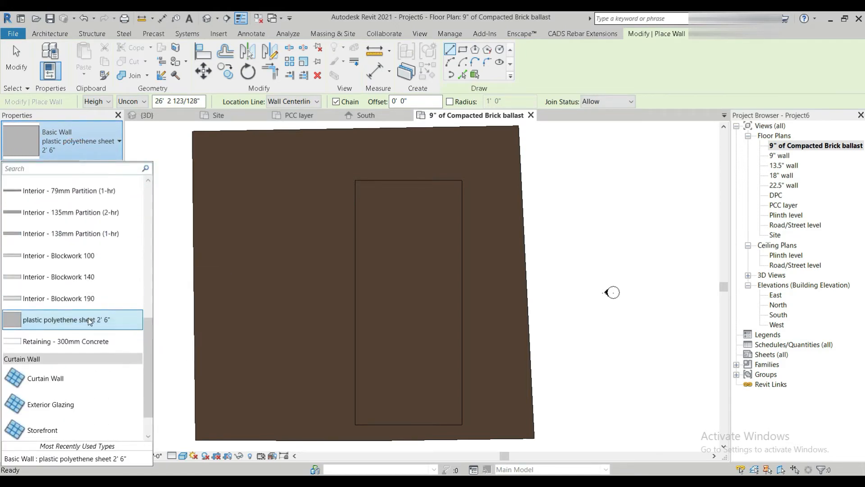
{"action": "left_click", "coordinate": [90, 321]}
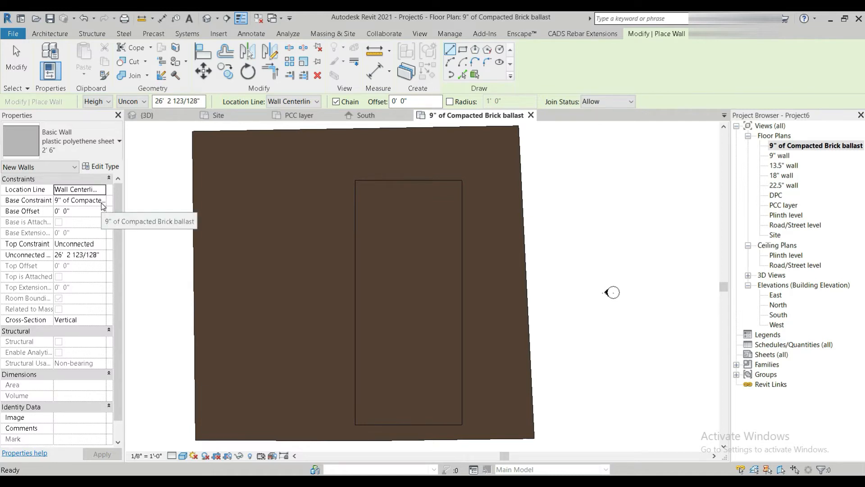
- Check the wall's height constraint options and examine the PCC layer and brick ballast levels in the South elevation
{"action": "left_click", "coordinate": [135, 102]}
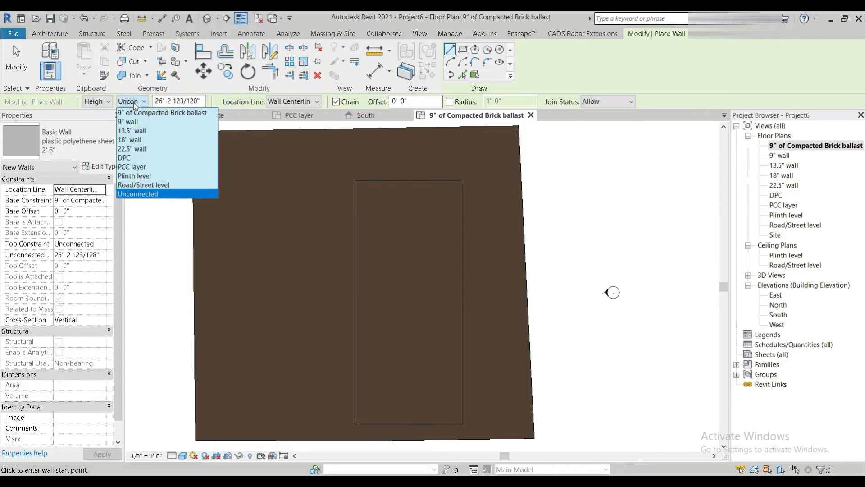
{"action": "left_click", "coordinate": [105, 103]}
{"action": "left_click", "coordinate": [135, 101]}
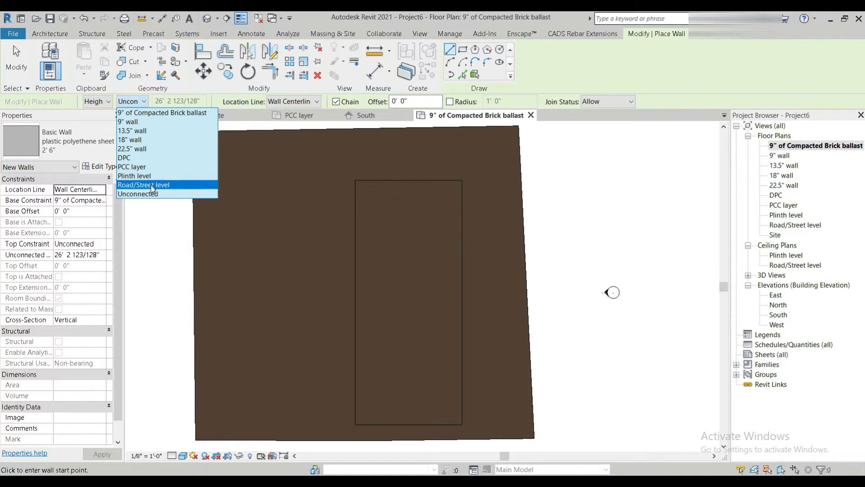
{"action": "double_click", "coordinate": [779, 315]}
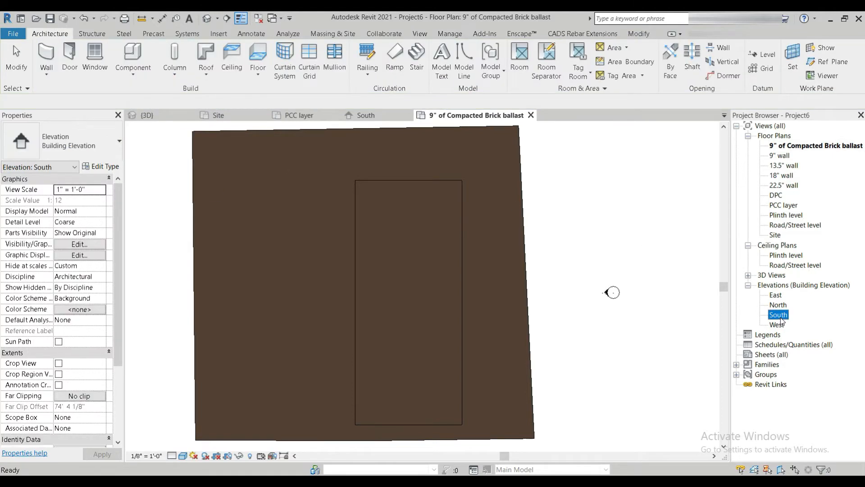
{"action": "scroll", "coordinate": [492, 358], "scroll_direction": "up", "scroll_amount": 2}
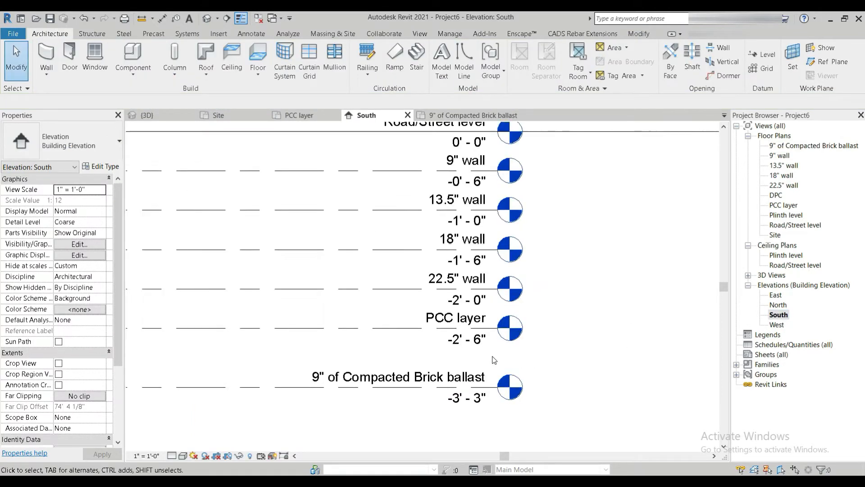
{"action": "left_click", "coordinate": [447, 314]}
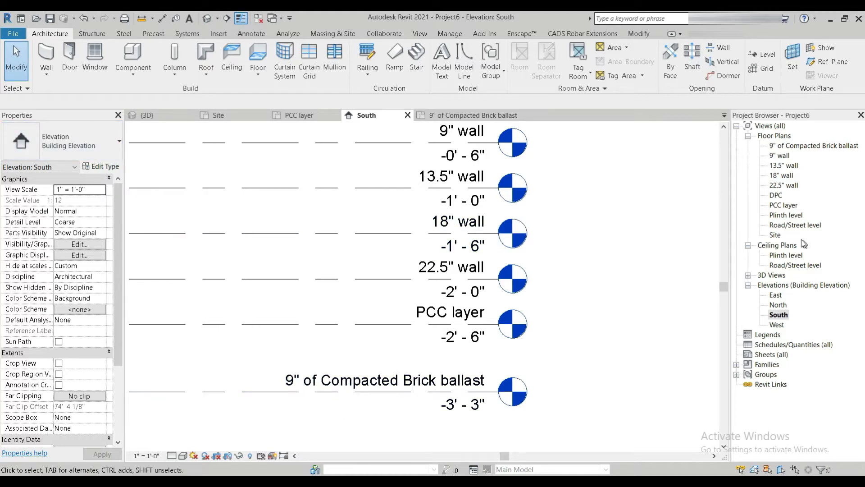
- Restart the sheet wall in the brick ballast plan with a -1" base offset and its top constrained to the 9" of Compacted Brick ballast level
{"action": "double_click", "coordinate": [789, 145]}
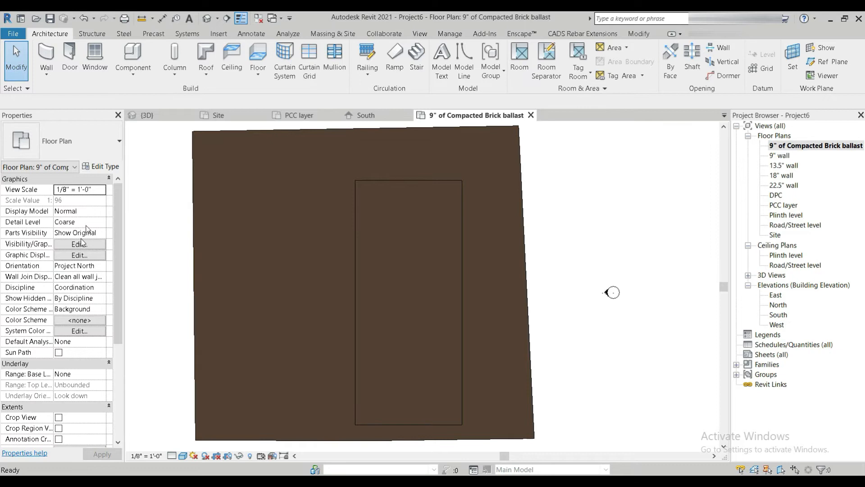
{"action": "scroll", "coordinate": [475, 366], "scroll_direction": "up", "scroll_amount": 1}
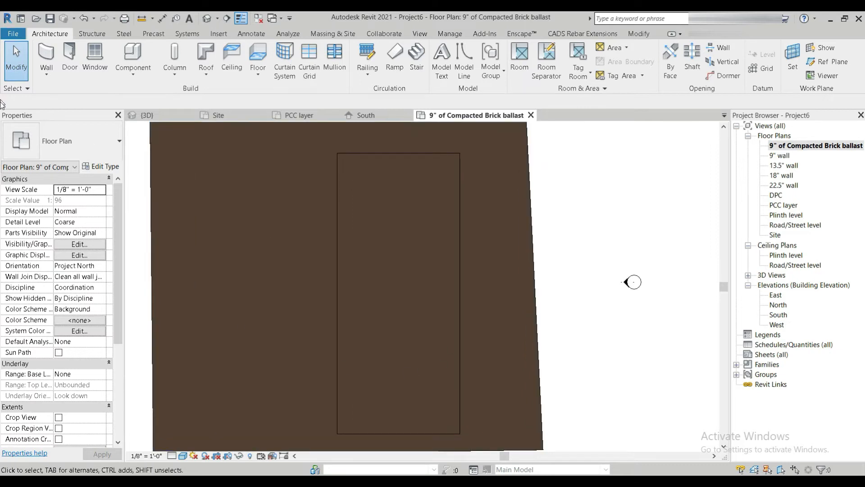
{"action": "left_click", "coordinate": [46, 58]}
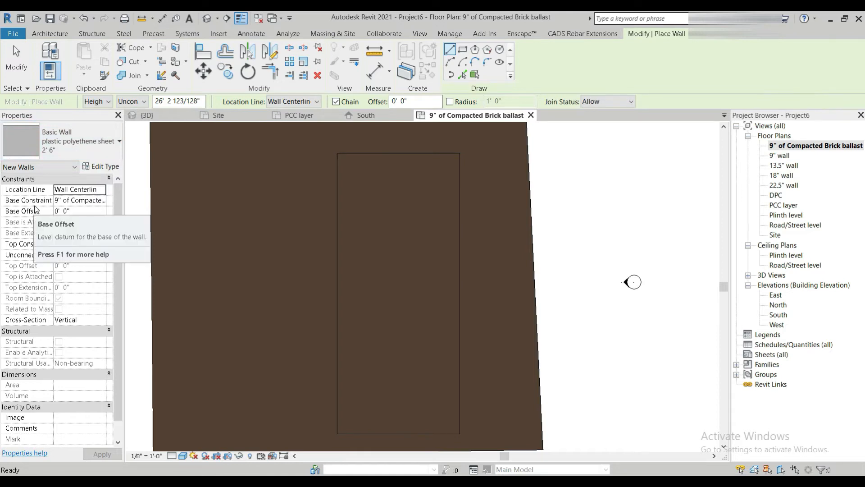
{"action": "left_click", "coordinate": [75, 213]}
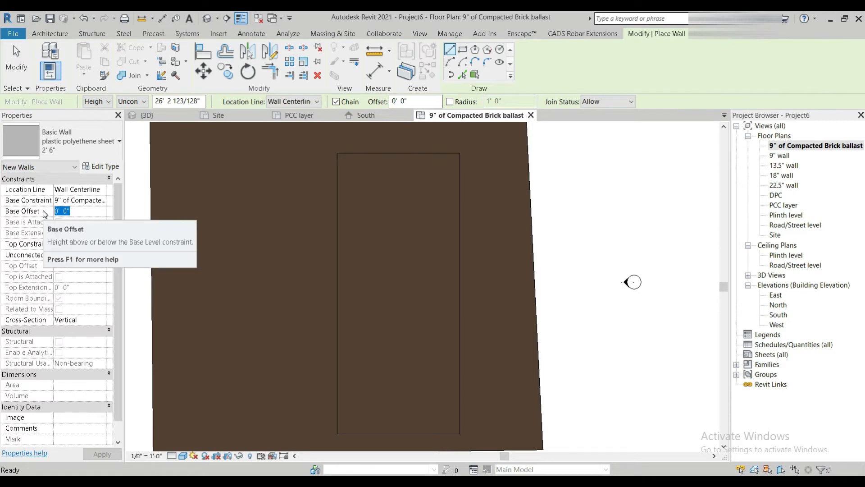
{"action": "type", "text": "-1"}
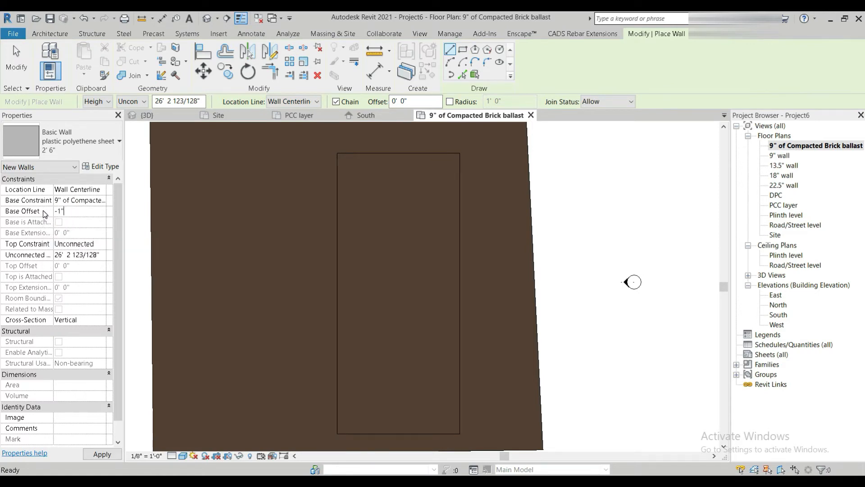
{"action": "key", "text": "Return"}
{"action": "left_click", "coordinate": [103, 246]}
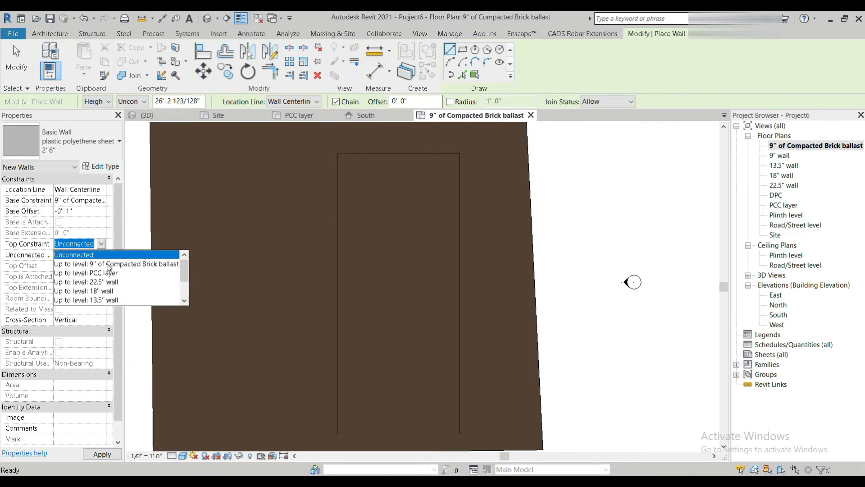
{"action": "left_click", "coordinate": [108, 265]}
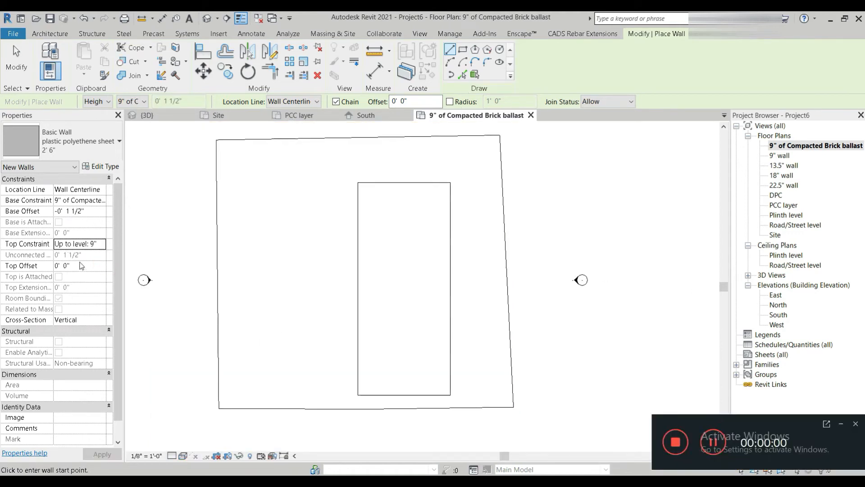
- Set the wall's top constraint to Unconnected, base offset to -1 1/2" and unconnected height to 1 1/2"
{"action": "left_click", "coordinate": [103, 244]}
{"action": "left_click", "coordinate": [93, 251]}
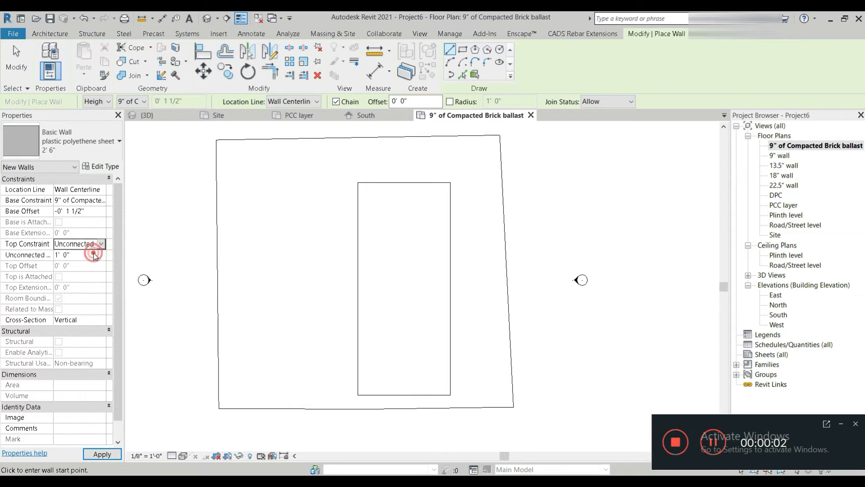
{"action": "left_click", "coordinate": [90, 211]}
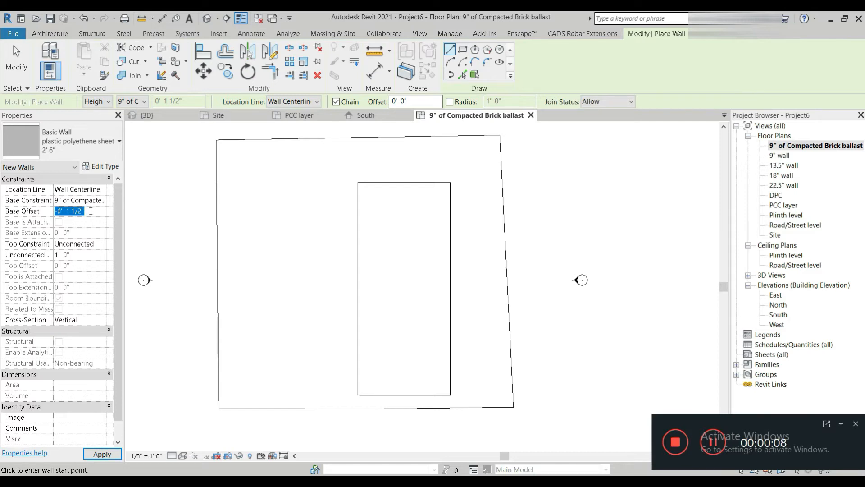
{"action": "type", "text": "-"}
{"action": "key", "text": "Return"}
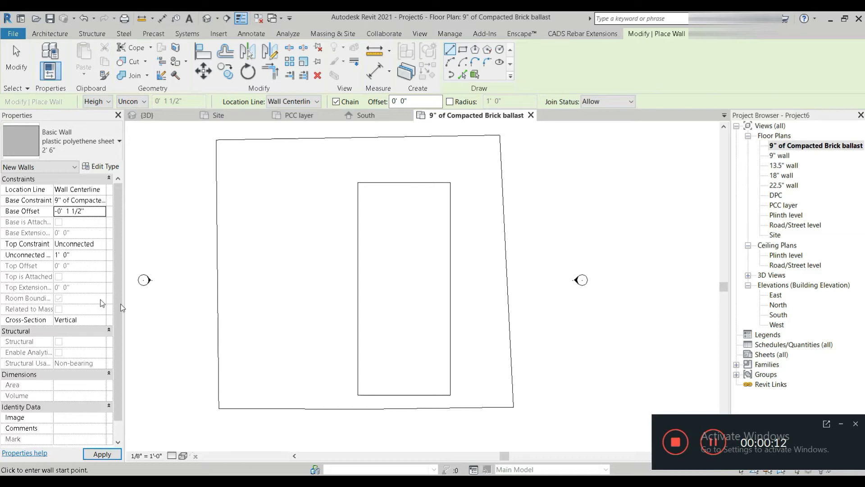
{"action": "left_click", "coordinate": [82, 254]}
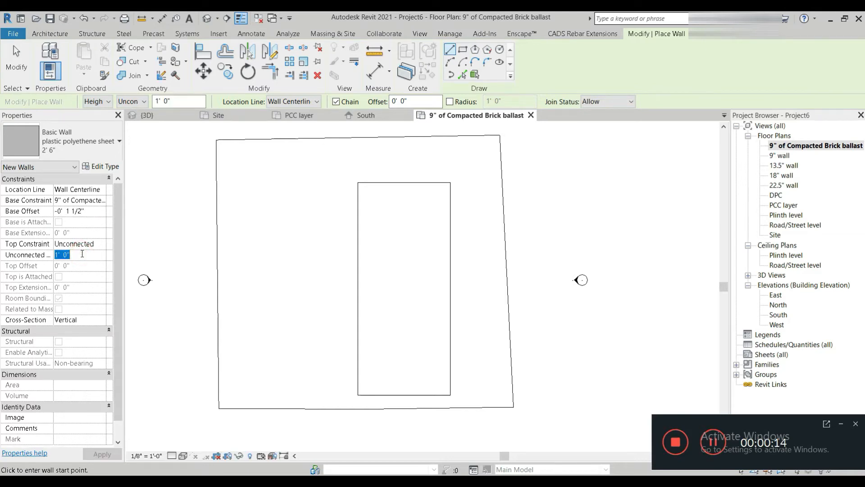
{"action": "type", "text": "1.5\""}
{"action": "key", "text": "Return"}
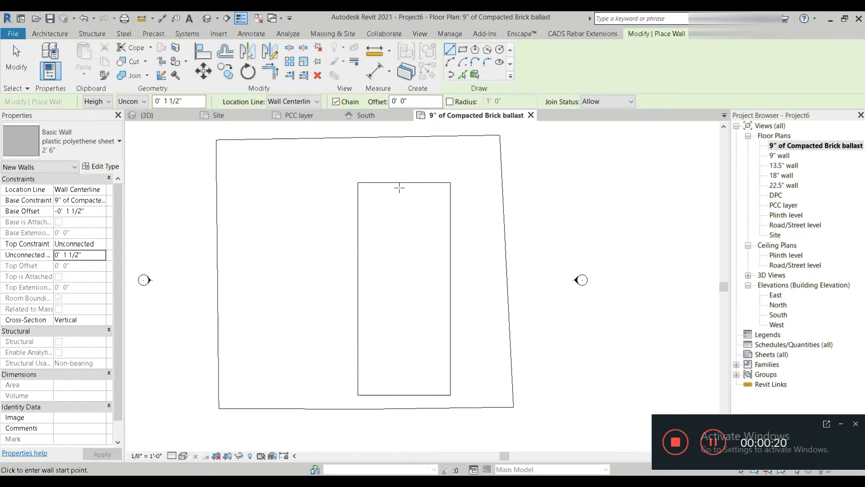
- Set the project length format to feet and fractional inches, rounded to the nearest 1/4"
{"action": "key", "text": "u"}
{"action": "key", "text": "n"}
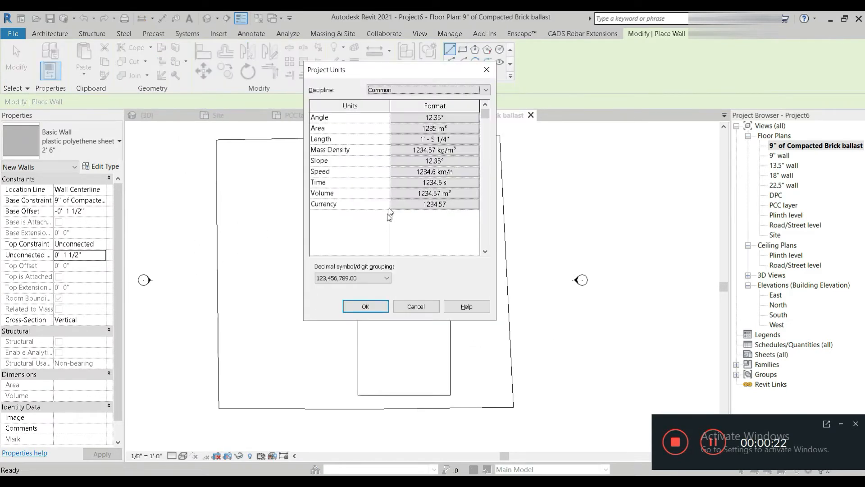
{"action": "left_click", "coordinate": [428, 140]}
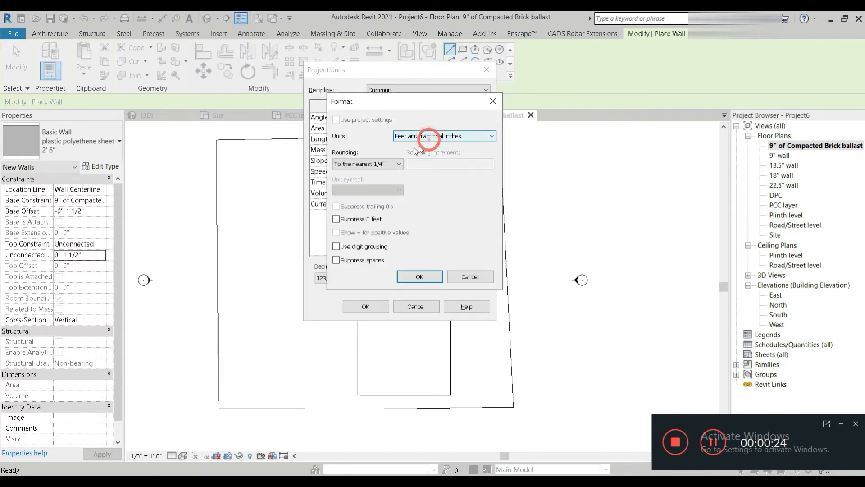
{"action": "left_click", "coordinate": [388, 164]}
{"action": "left_click", "coordinate": [371, 198]}
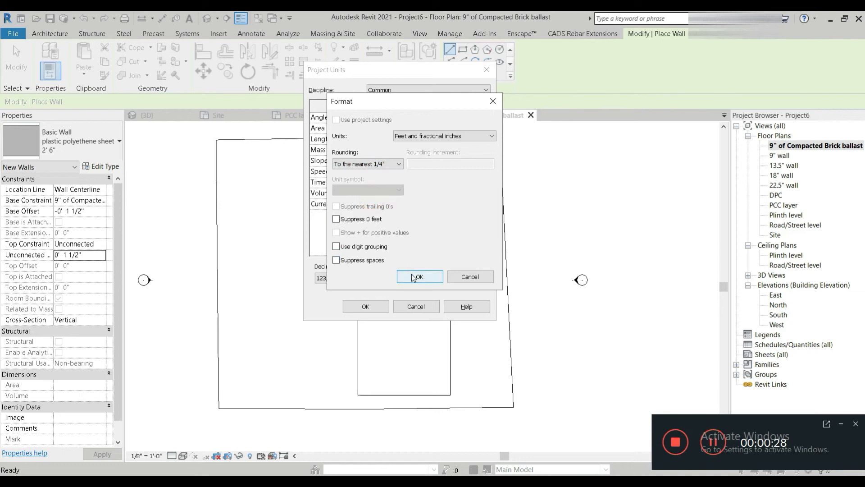
{"action": "left_click", "coordinate": [411, 274]}
{"action": "left_click", "coordinate": [382, 307]}
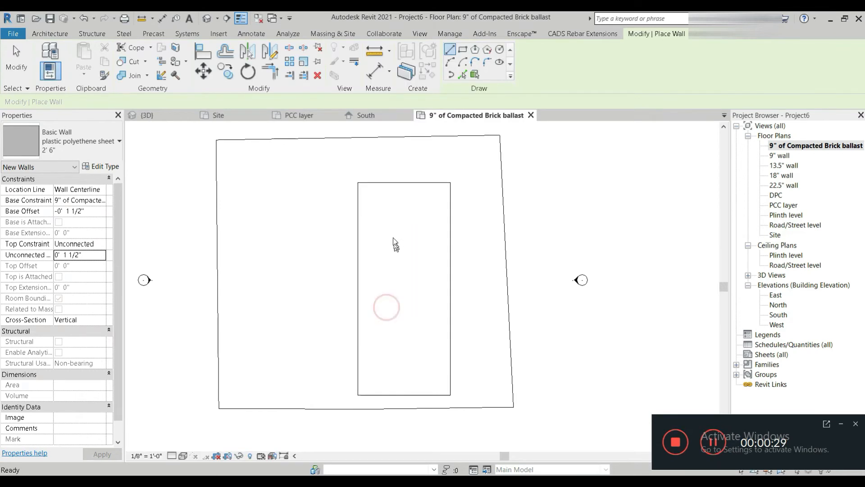
- Draw two connected sheet walls inside the pad, about 21' along its upper edge and down its right edge
{"action": "left_click", "coordinate": [375, 210]}
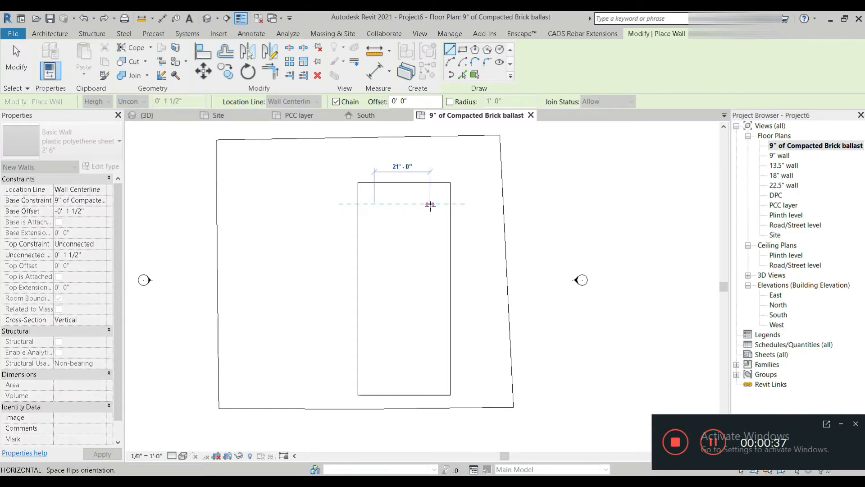
{"action": "left_click", "coordinate": [431, 205]}
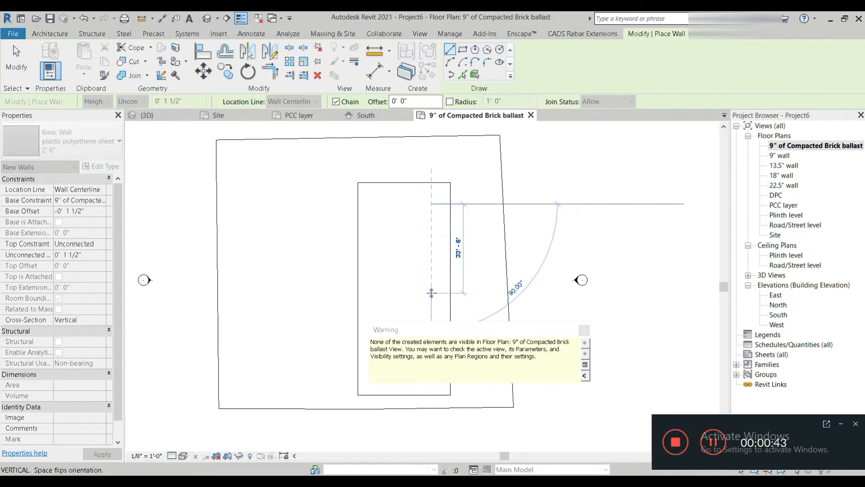
{"action": "left_click", "coordinate": [434, 328]}
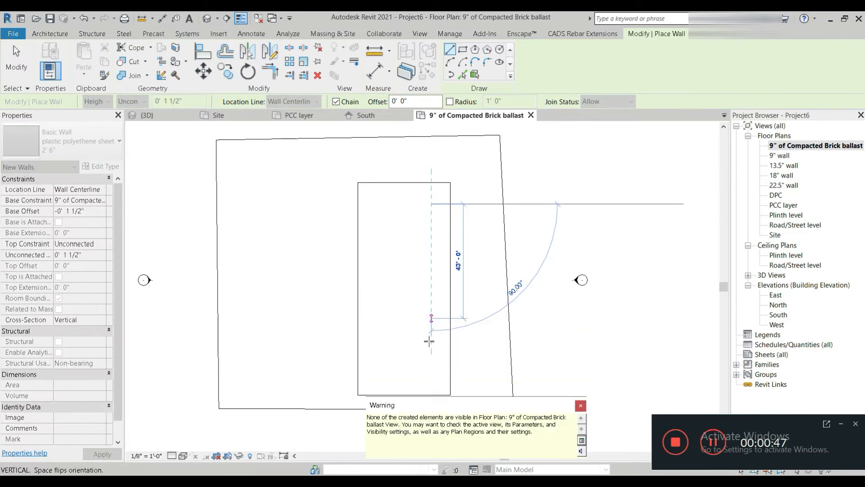
{"action": "left_click", "coordinate": [428, 359]}
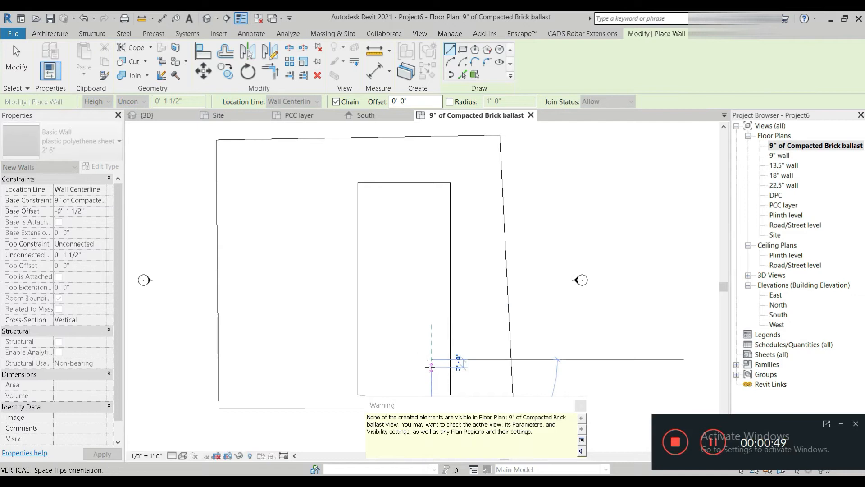
{"action": "left_click", "coordinate": [581, 408]}
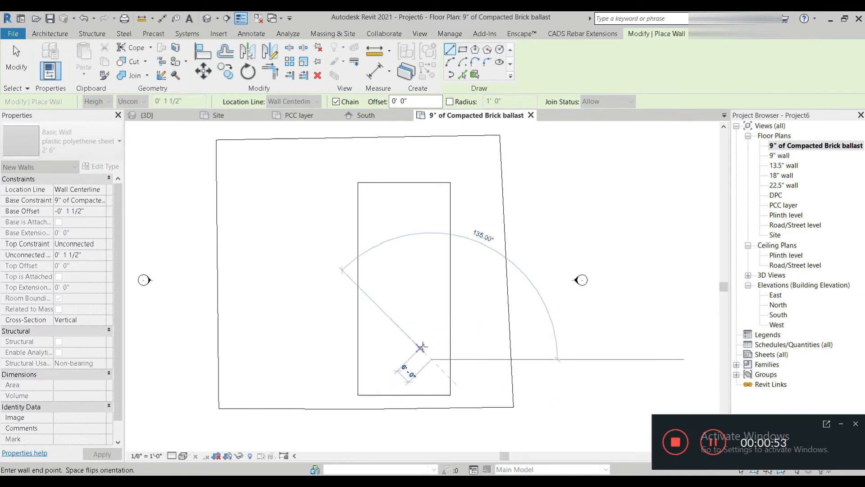
- Set both the bottom and the view depth level of the plan's view range to Unlimited
{"action": "key", "text": "v"}
{"action": "key", "text": "r"}
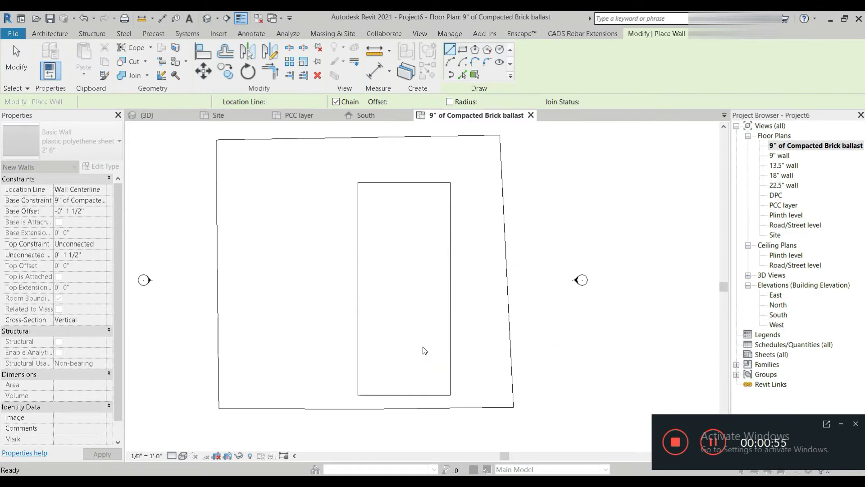
{"action": "left_click", "coordinate": [559, 237]}
{"action": "left_click", "coordinate": [538, 259]}
{"action": "left_click", "coordinate": [557, 272]}
{"action": "left_click", "coordinate": [535, 295]}
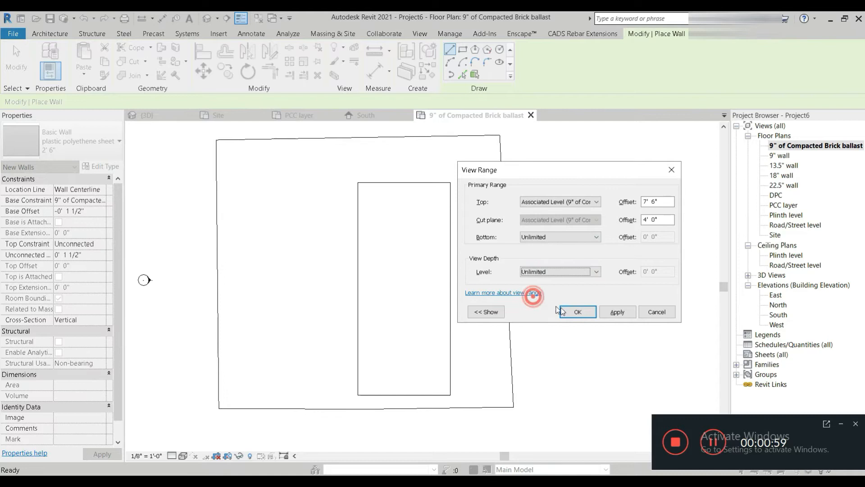
{"action": "left_click", "coordinate": [564, 311]}
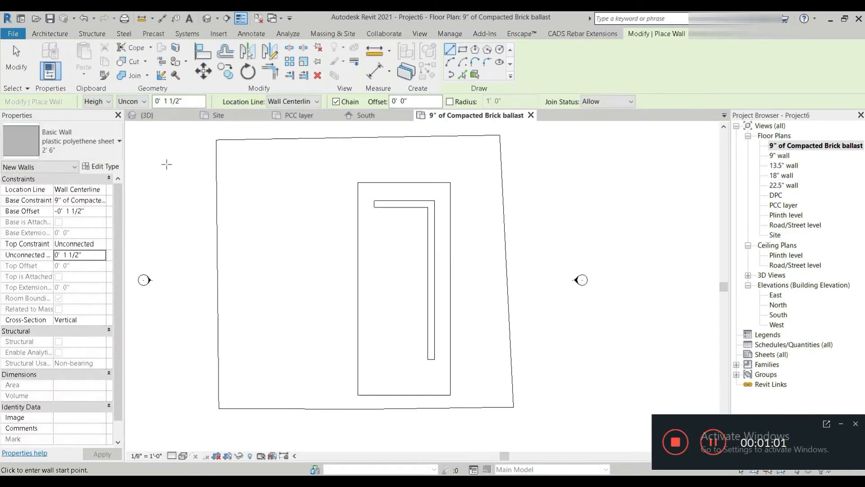
- Extend the sheet wall downward and close it into a rectangular perimeter along the pad's lower and left edges
{"action": "left_click", "coordinate": [431, 359]}
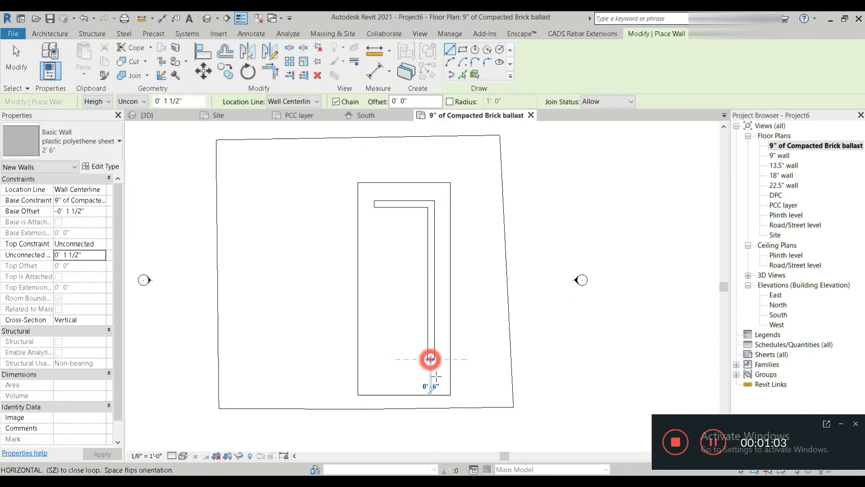
{"action": "left_click", "coordinate": [433, 377]}
{"action": "left_click", "coordinate": [374, 377]}
{"action": "left_click", "coordinate": [374, 207]}
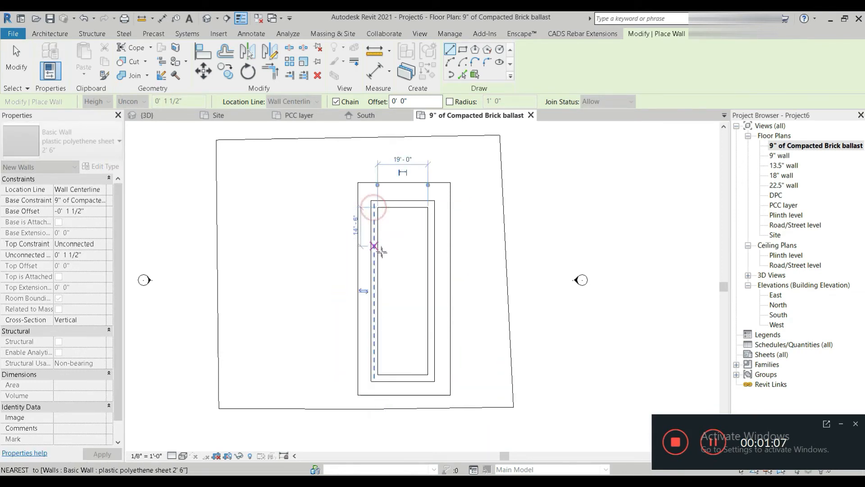
{"action": "key", "text": "Escape"}
- Draw an L-shaped pair of sheet walls enclosing a small room in the perimeter's upper left corner
{"action": "left_click", "coordinate": [374, 231]}
{"action": "left_click", "coordinate": [394, 231]}
{"action": "left_click", "coordinate": [395, 204]}
{"action": "key", "text": "Escape"}
{"action": "scroll", "coordinate": [425, 264], "scroll_direction": "up", "scroll_amount": 3}
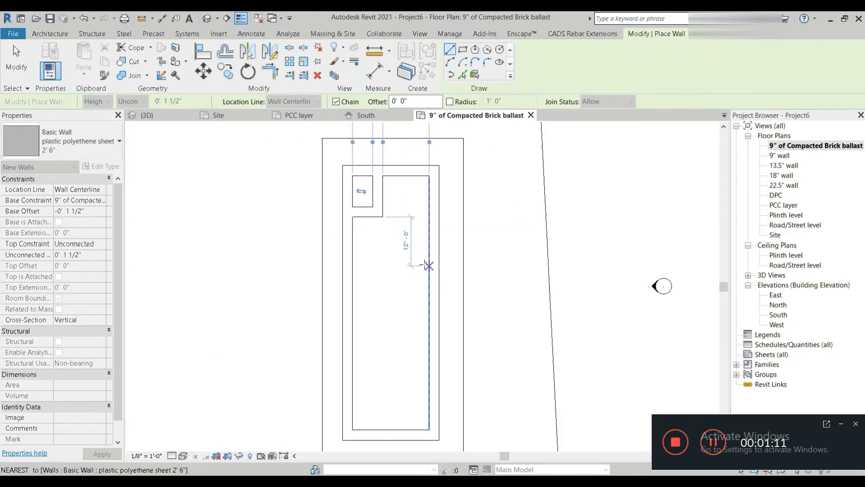
- Draw a full-width sheet wall across the perimeter, about 6' 9" clear below the small corner room
{"action": "key", "text": "Escape"}
{"action": "left_click", "coordinate": [434, 249]}
{"action": "left_click", "coordinate": [352, 249]}
{"action": "key", "text": "Escape"}
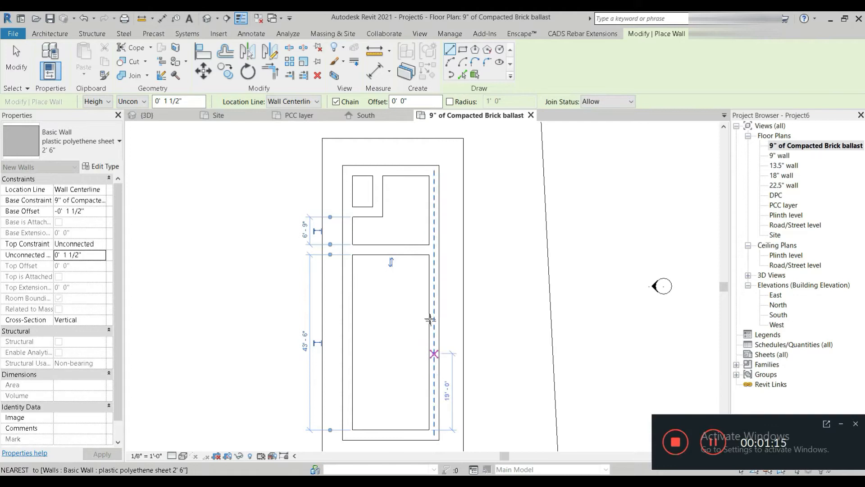
- Enclose a second small room about 7' 6" wide below the cross wall, and add a full-width wall about 15' 3" above the lower perimeter wall
{"action": "left_click", "coordinate": [378, 282]}
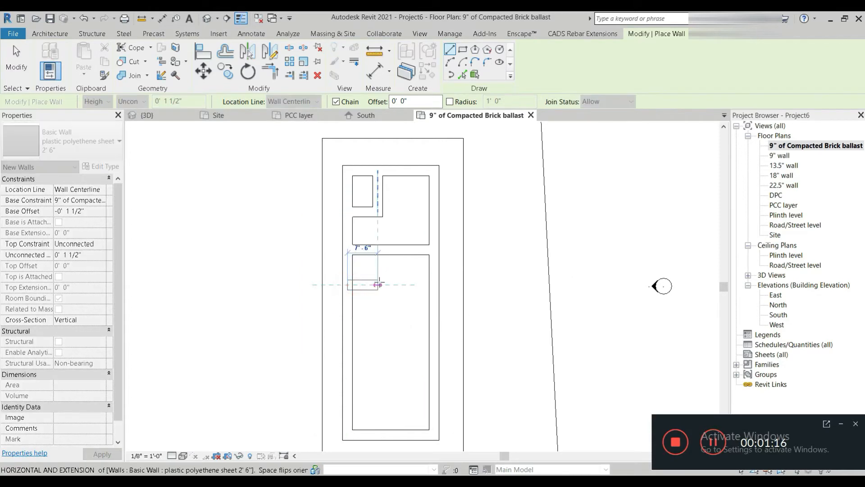
{"action": "left_click", "coordinate": [380, 248]}
{"action": "key", "text": "Escape"}
{"action": "left_click", "coordinate": [434, 363]}
{"action": "left_click", "coordinate": [346, 363]}
{"action": "key", "text": "Escape"}
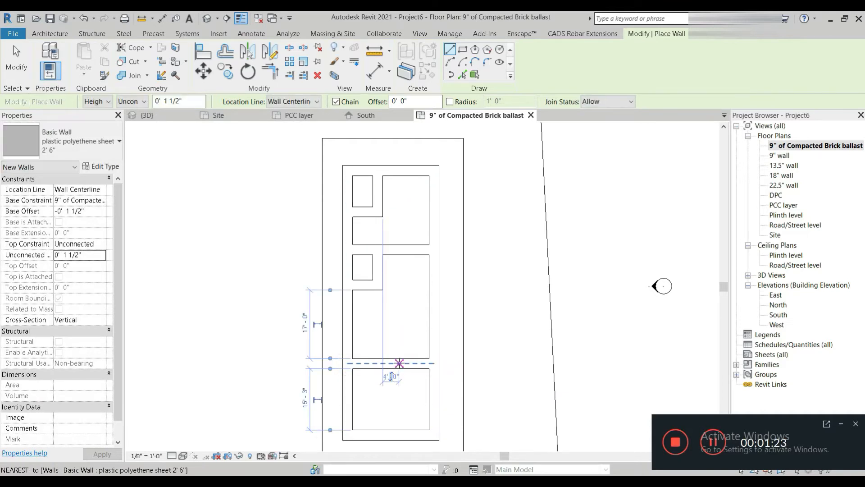
- Draw an L-shaped pair of sheet walls enclosing a small room about 9' 6" long above the lower cross wall, against the right perimeter wall
{"action": "left_click", "coordinate": [399, 363]}
{"action": "left_click", "coordinate": [400, 316]}
{"action": "left_click", "coordinate": [434, 315]}
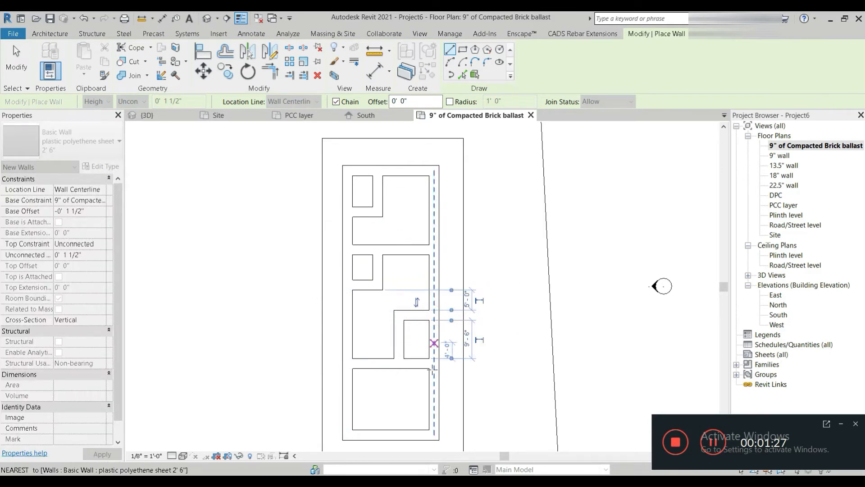
{"action": "key", "text": "Escape"}
{"action": "middle_click_drag", "start_coordinate": [433, 374], "coordinate": [424, 344]}
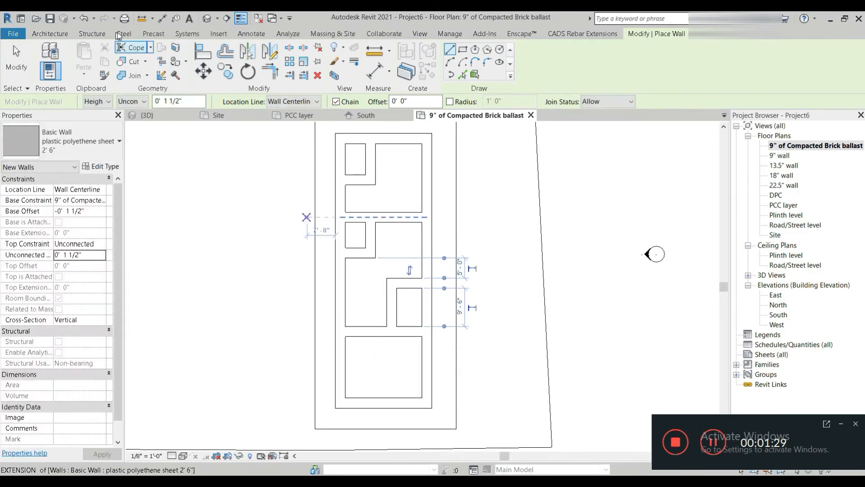
{"action": "left_click", "coordinate": [16, 61]}
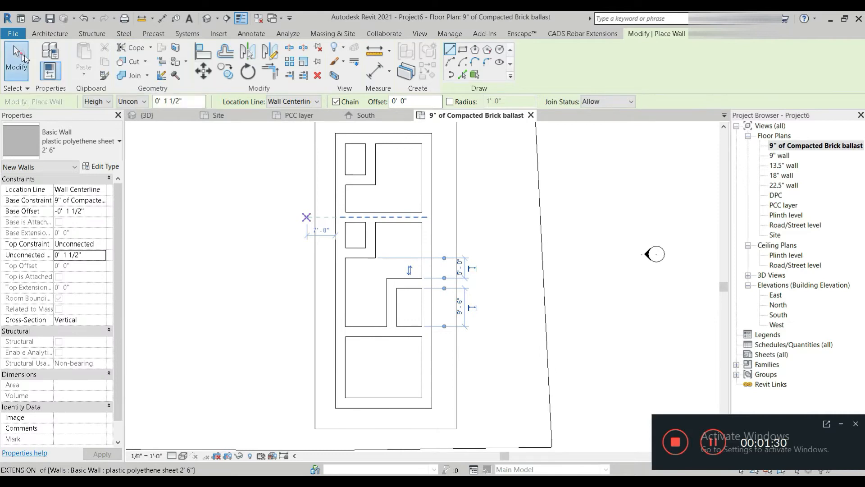
- Select all visible instances of the plastic polyethene sheet wall in the plan and inspect the layout in 3D
{"action": "left_click", "coordinate": [390, 336]}
{"action": "right_click", "coordinate": [393, 335]}
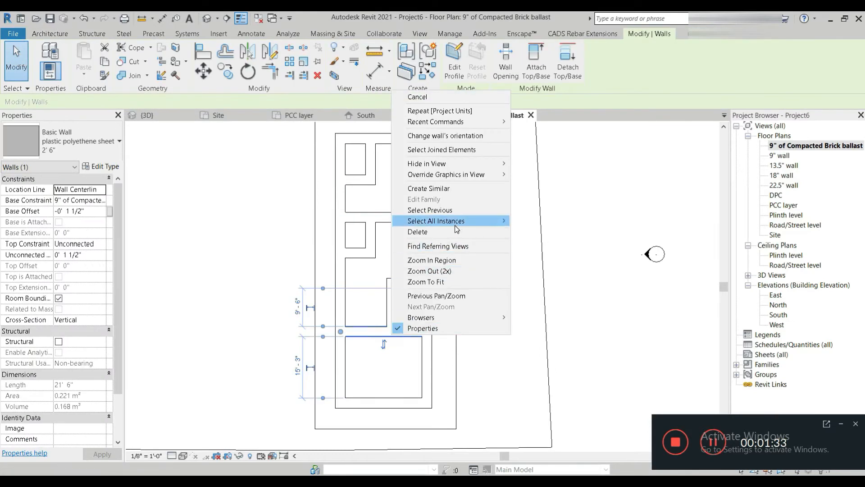
{"action": "mouse_move", "coordinate": [456, 220]}
{"action": "left_click", "coordinate": [535, 223]}
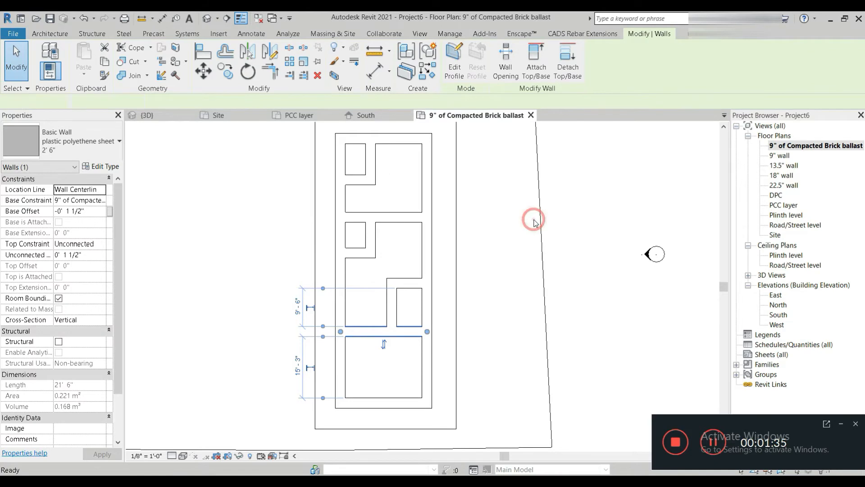
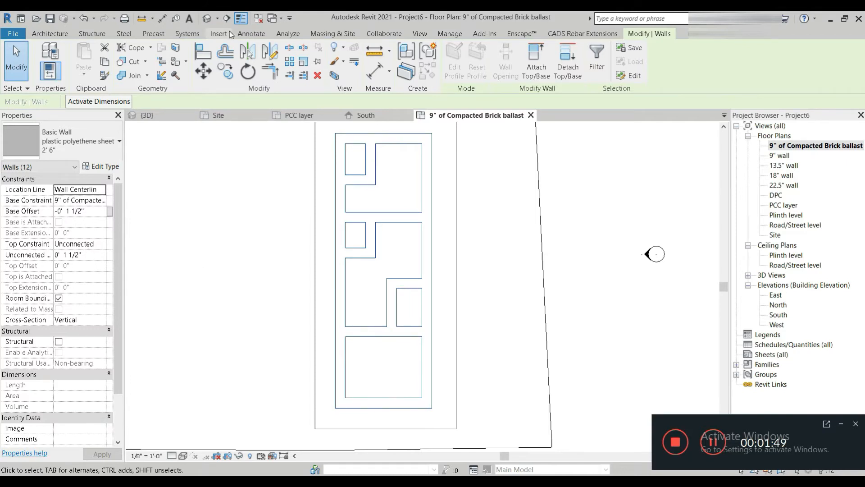
{"action": "left_click", "coordinate": [207, 19]}
{"action": "key", "text": "Escape"}
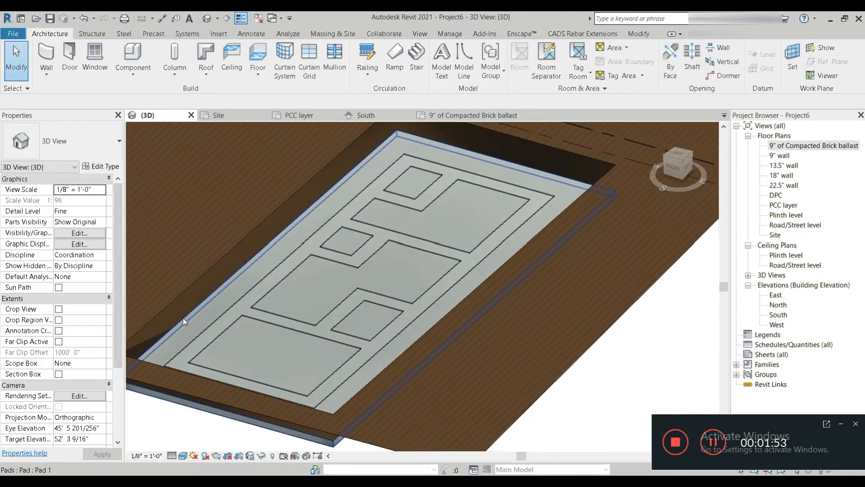
- Assign the Earth material to the structure layer of the Pad 1 type
{"action": "left_click", "coordinate": [183, 321]}
{"action": "scroll", "coordinate": [286, 282], "scroll_direction": "down", "scroll_amount": 1}
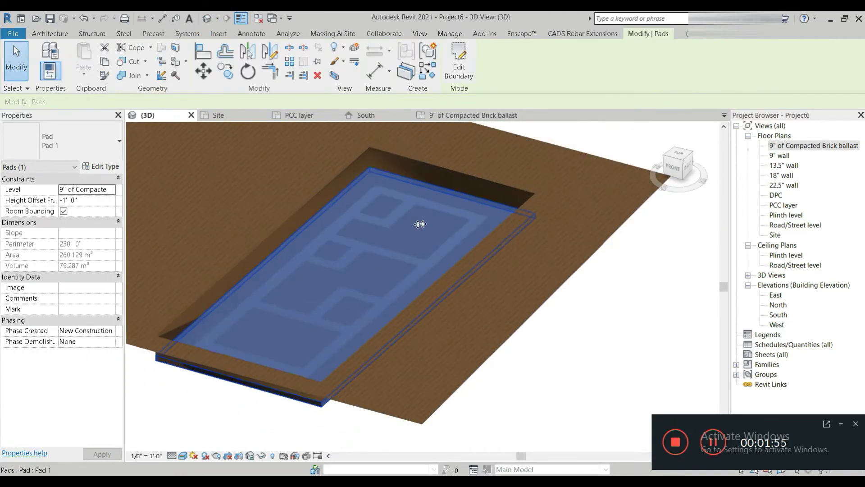
{"action": "left_click", "coordinate": [622, 318]}
{"action": "left_click", "coordinate": [478, 199]}
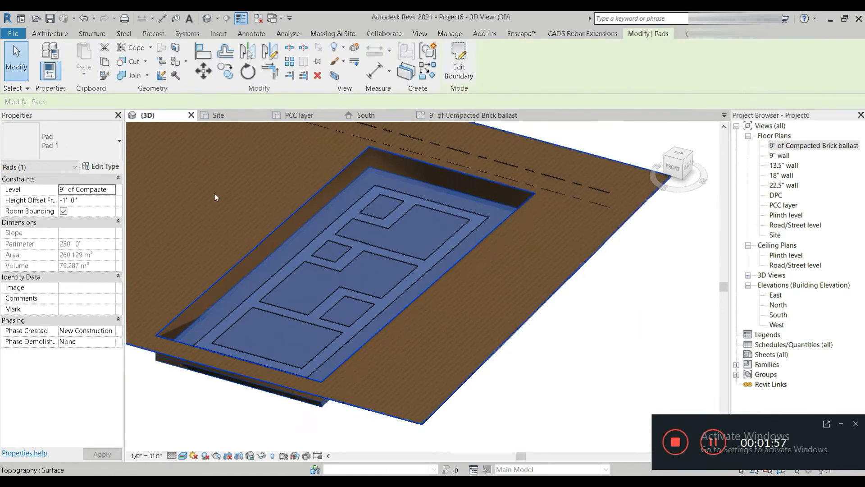
{"action": "left_click", "coordinate": [99, 169]}
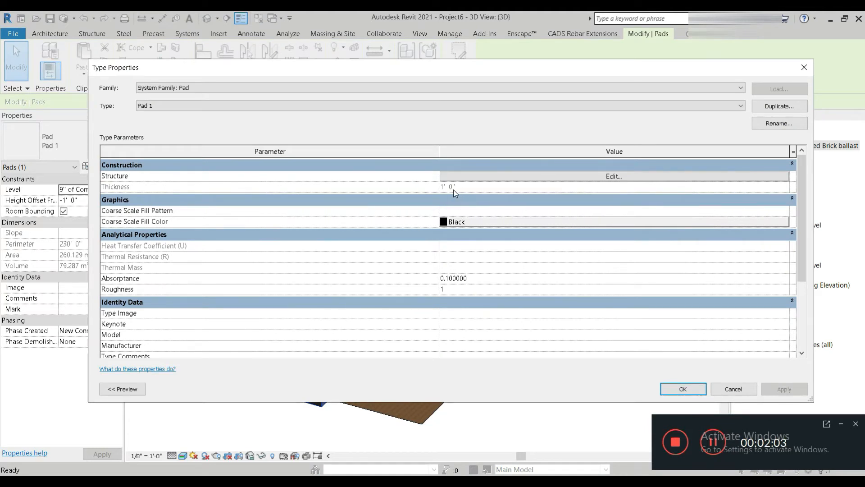
{"action": "left_click", "coordinate": [462, 176]}
{"action": "left_click", "coordinate": [473, 175]}
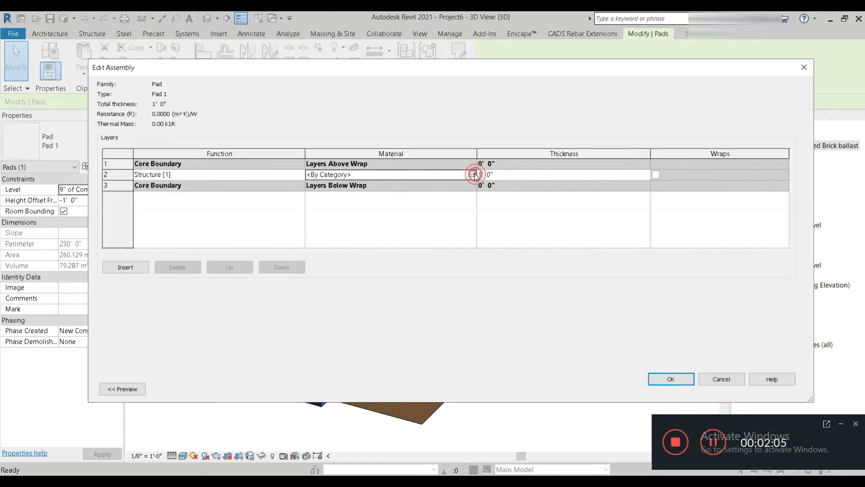
{"action": "left_click", "coordinate": [471, 175]}
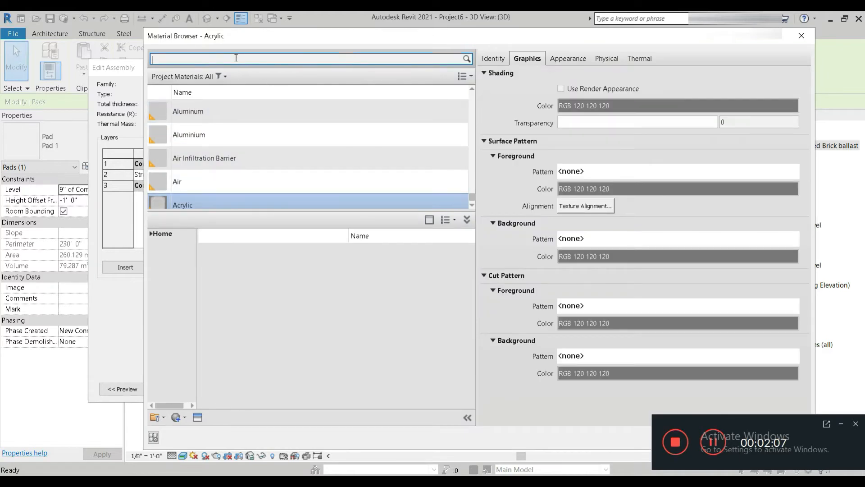
{"action": "type", "text": "earth"}
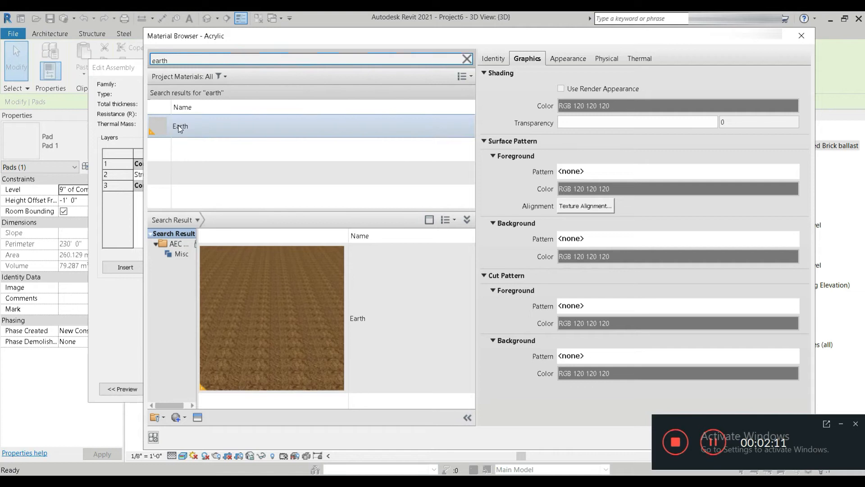
{"action": "double_click", "coordinate": [179, 125]}
{"action": "left_click", "coordinate": [669, 380]}
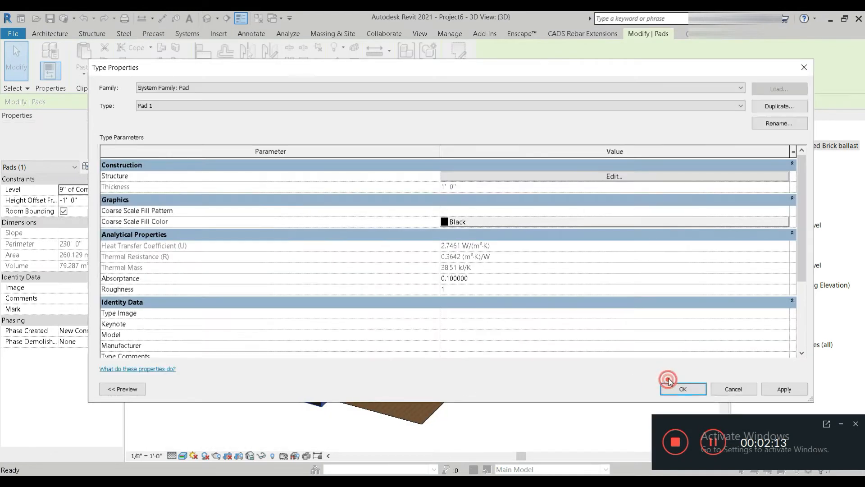
{"action": "left_click", "coordinate": [670, 390]}
- Add the library's Grass material to the project and apply it to the topography surface
{"action": "left_click", "coordinate": [531, 302]}
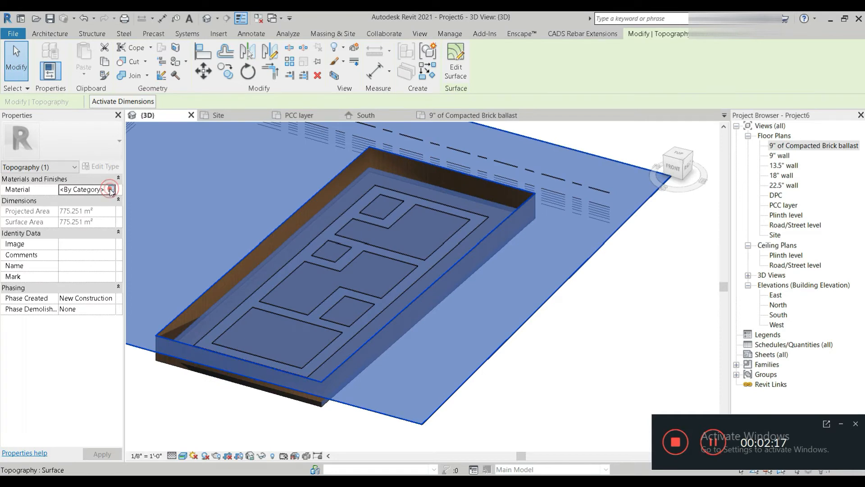
{"action": "left_click", "coordinate": [111, 190]}
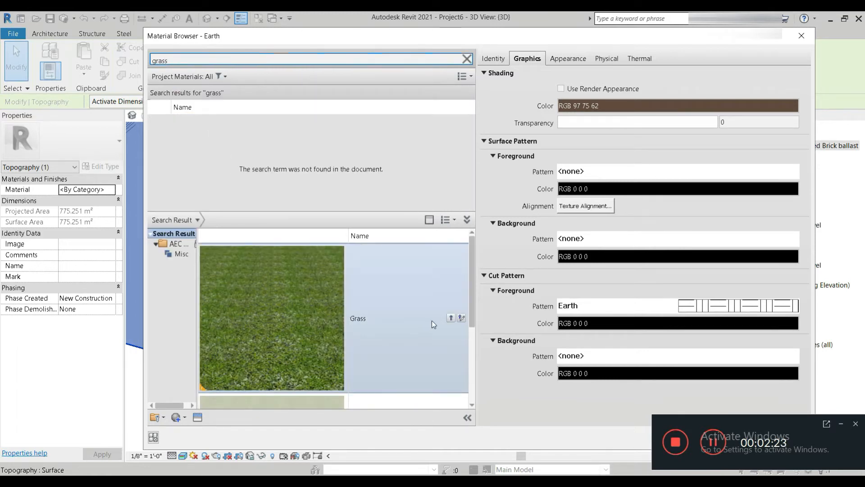
{"action": "left_click", "coordinate": [451, 317]}
{"action": "left_click_drag", "start_coordinate": [506, 45], "coordinate": [324, 48]}
{"action": "left_click", "coordinate": [563, 449]}
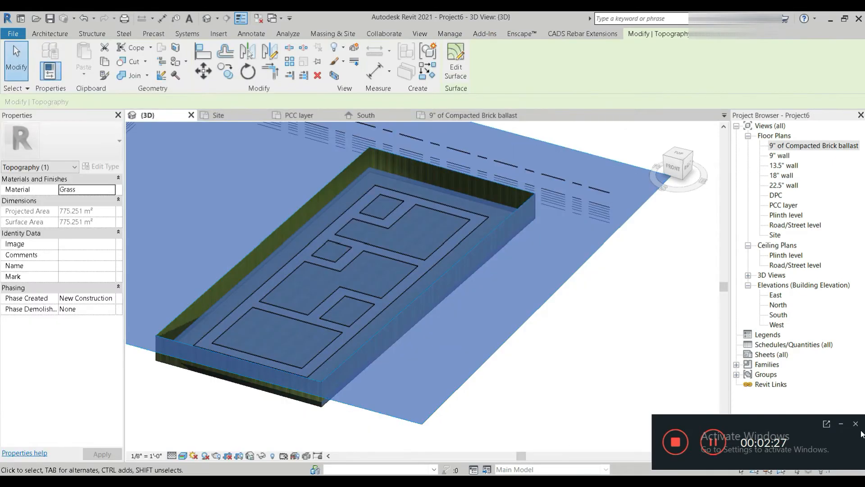
{"action": "left_click", "coordinate": [609, 359]}
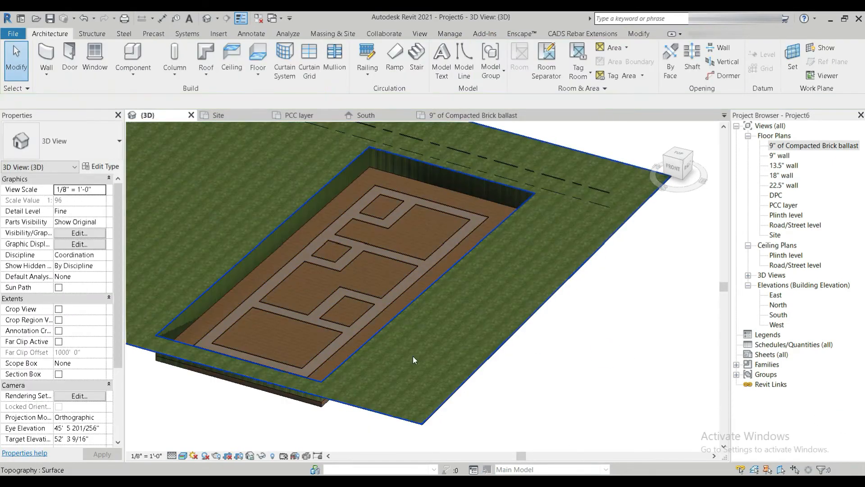
- Select all instances of the sheet wall in the 3D view, and clear the selection
{"action": "scroll", "coordinate": [225, 397], "scroll_direction": "up", "scroll_amount": 4}
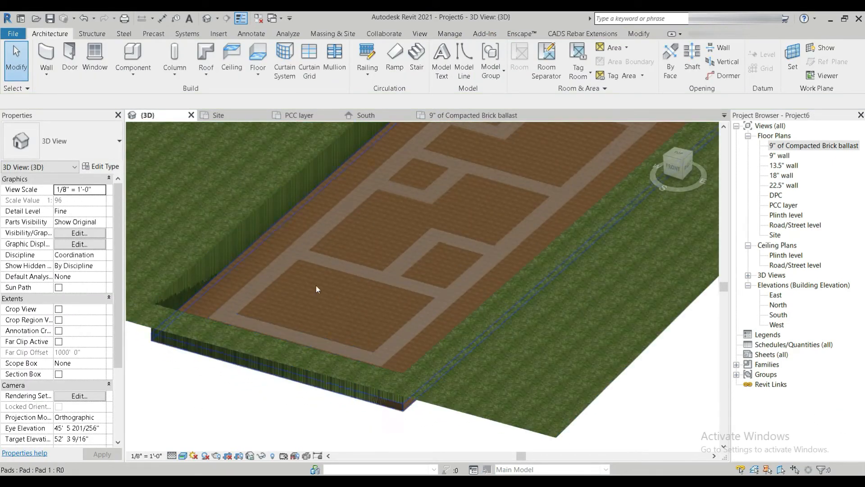
{"action": "left_click", "coordinate": [359, 270]}
{"action": "right_click", "coordinate": [359, 270]}
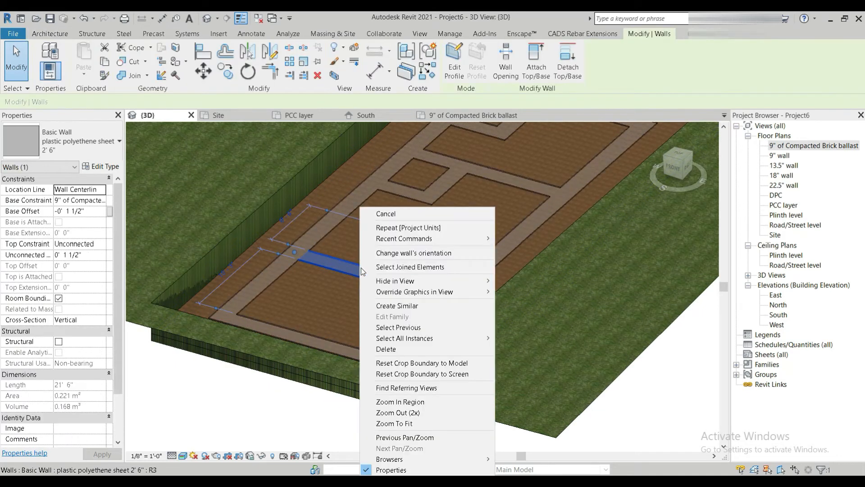
{"action": "mouse_move", "coordinate": [473, 339]}
{"action": "left_click", "coordinate": [508, 339]}
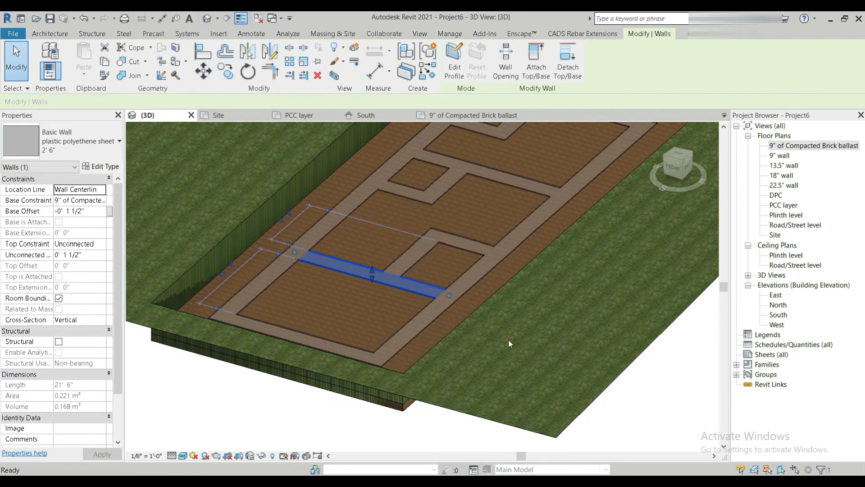
{"action": "left_click", "coordinate": [251, 377]}
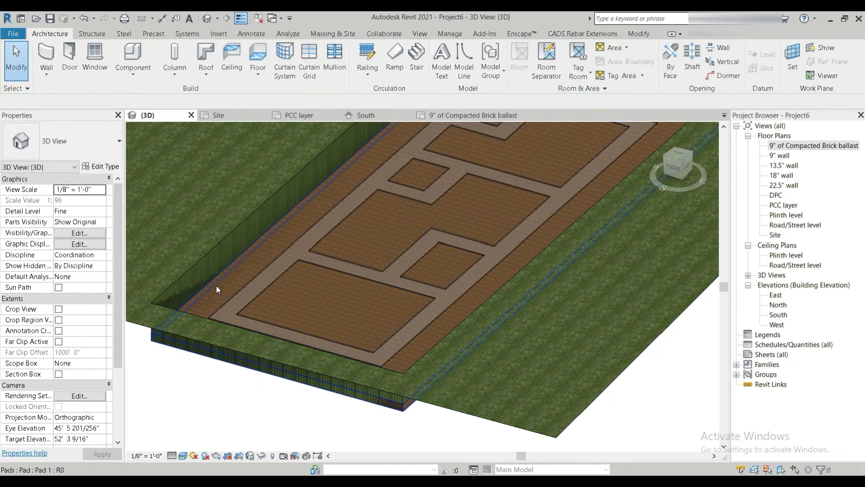
- Check the properties of the pad and the front sheet wall, including the pad's type properties
{"action": "left_click", "coordinate": [216, 286]}
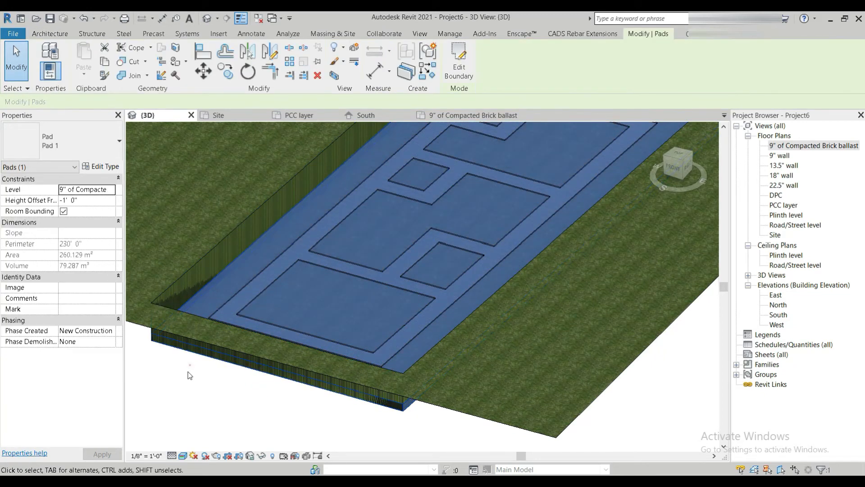
{"action": "key", "text": "Escape"}
{"action": "left_click", "coordinate": [241, 313]}
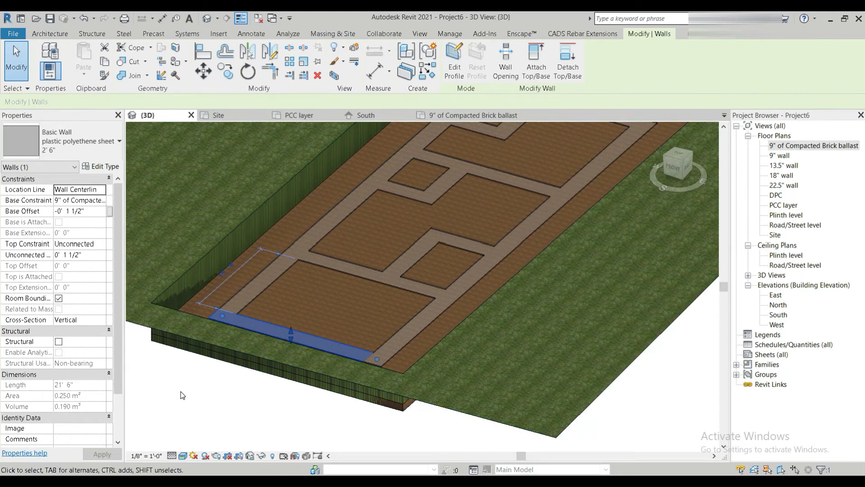
{"action": "key", "text": "Escape"}
{"action": "left_click", "coordinate": [201, 286]}
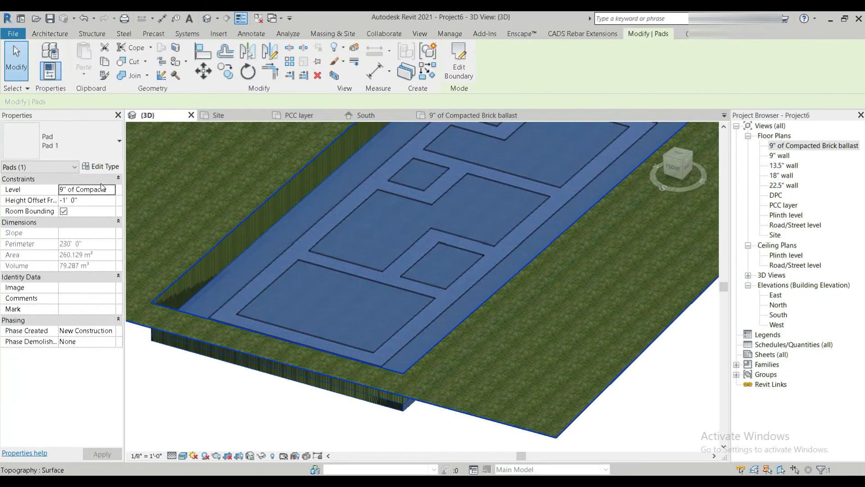
{"action": "left_click", "coordinate": [100, 166]}
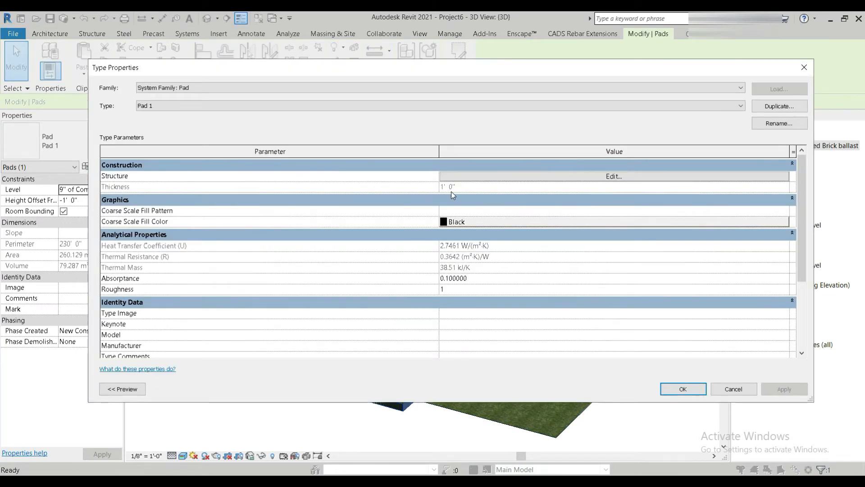
{"action": "left_click", "coordinate": [683, 389]}
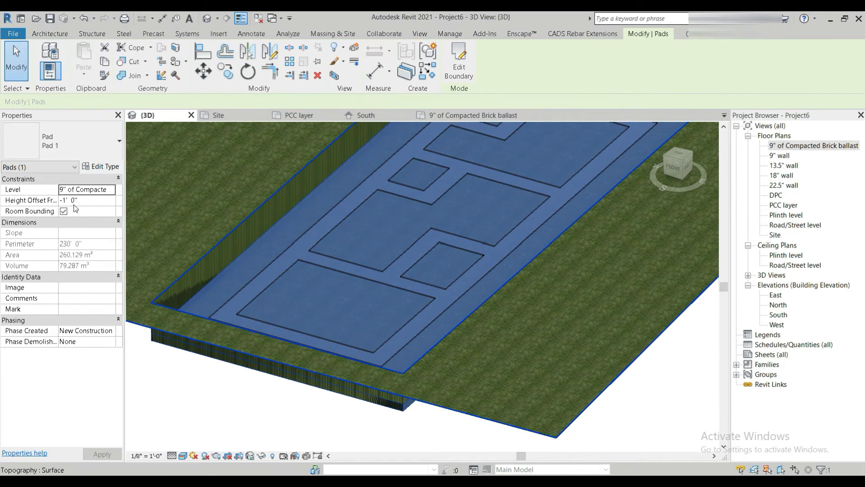
- Set the pad's height offset from level to -1' 1 1/2"
{"action": "left_click", "coordinate": [74, 201]}
{"action": "key", "text": "BackSpace"}
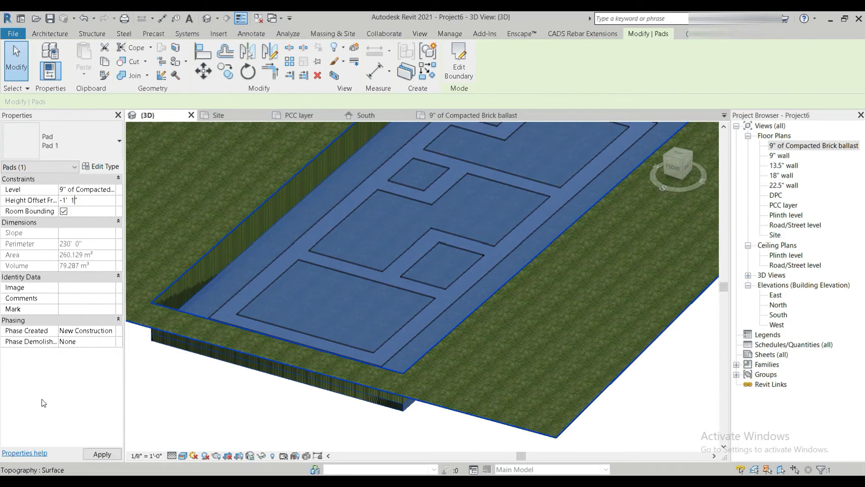
{"action": "type", "text": "1.5"}
{"action": "key", "text": "Return"}
{"action": "left_click", "coordinate": [252, 400]}
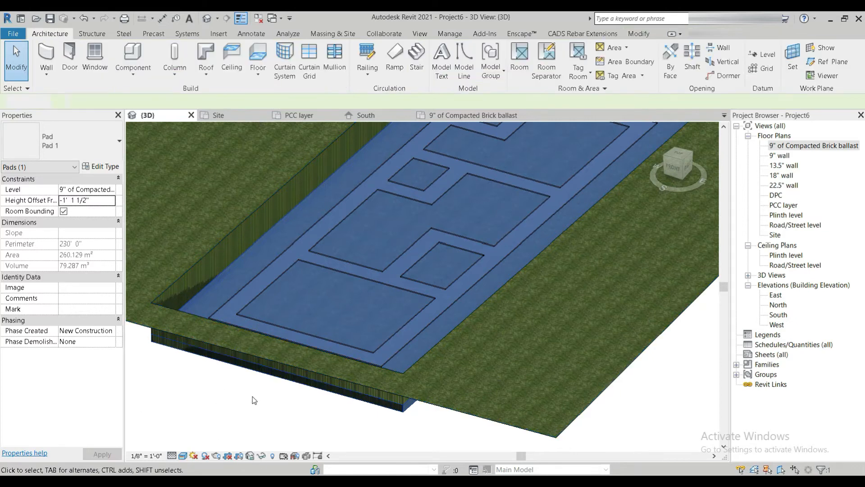
{"action": "scroll", "coordinate": [268, 328], "scroll_direction": "up", "scroll_amount": 3}
{"action": "middle_click_drag", "start_coordinate": [314, 324], "coordinate": [326, 330], "text": "shift"}
{"action": "scroll", "coordinate": [326, 326], "scroll_direction": "down", "scroll_amount": 3}
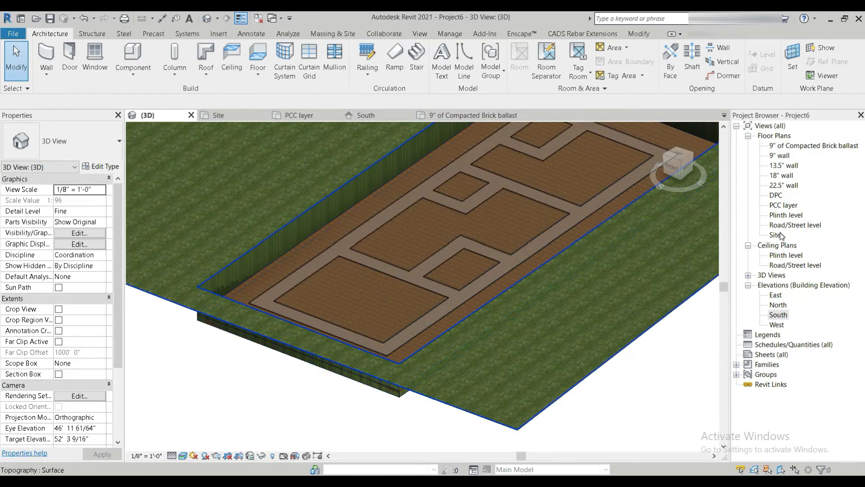
- Review the foundation levels in the South elevation and return to the 9" of Compacted Brick ballast floor plan
{"action": "double_click", "coordinate": [778, 314]}
{"action": "scroll", "coordinate": [516, 340], "scroll_direction": "down", "scroll_amount": 4}
{"action": "scroll", "coordinate": [421, 327], "scroll_direction": "up", "scroll_amount": 5}
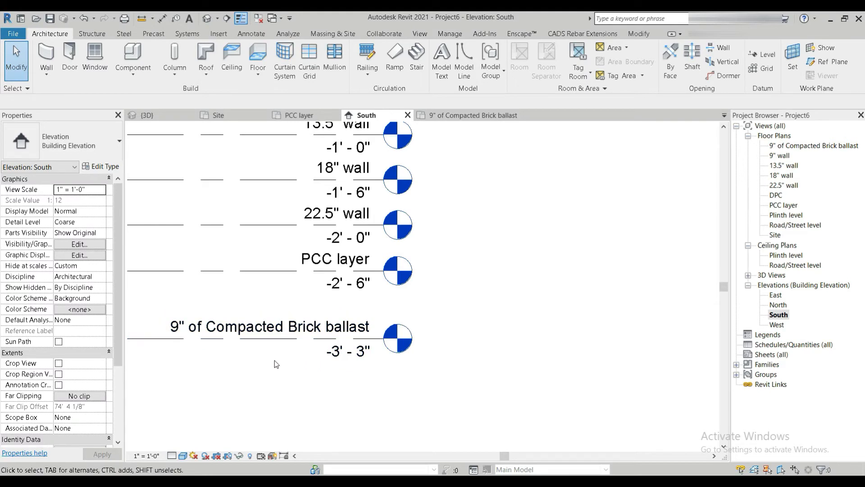
{"action": "middle_click_drag", "start_coordinate": [276, 363], "coordinate": [372, 338]}
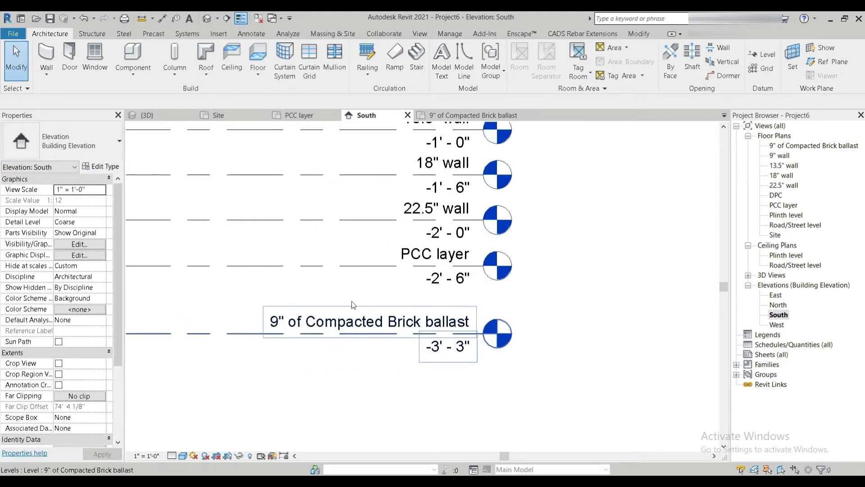
{"action": "middle_click_drag", "start_coordinate": [260, 290], "coordinate": [392, 276]}
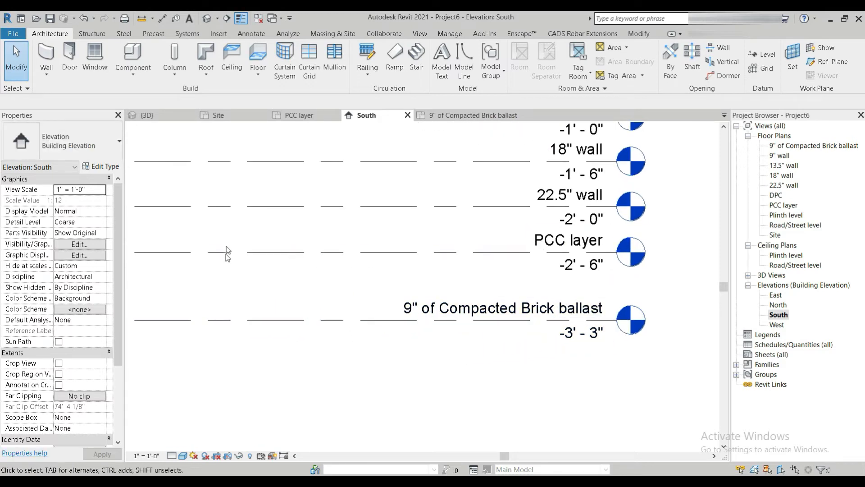
{"action": "left_click", "coordinate": [803, 146]}
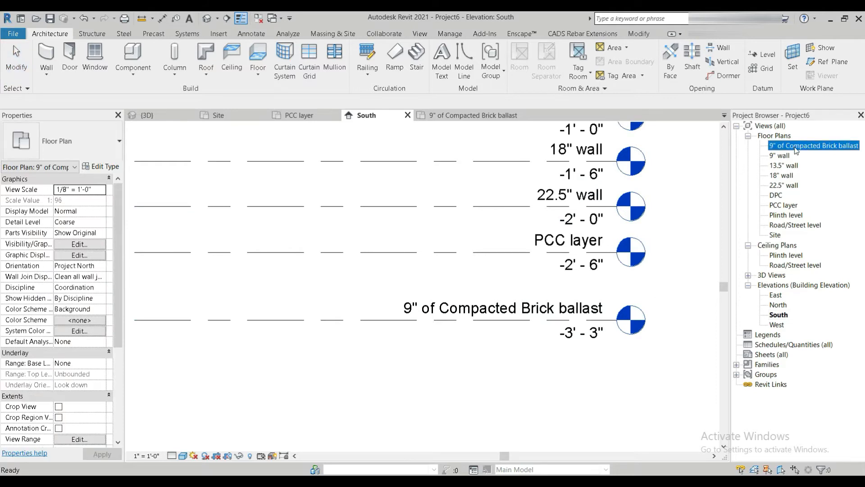
{"action": "double_click", "coordinate": [784, 151]}
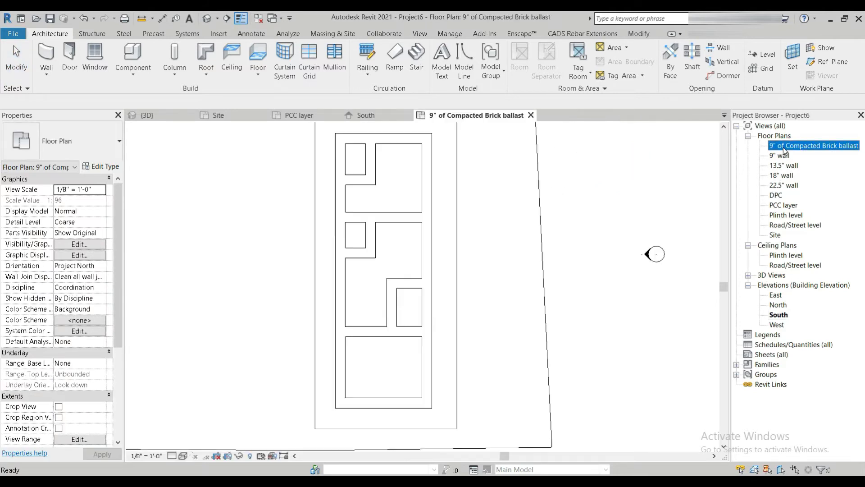
- For a new wall, duplicate the Generic - 90mm Brick type as "brick ballast 2' 6" width" and check its layer structure
{"action": "middle_click_drag", "start_coordinate": [441, 275], "coordinate": [389, 293]}
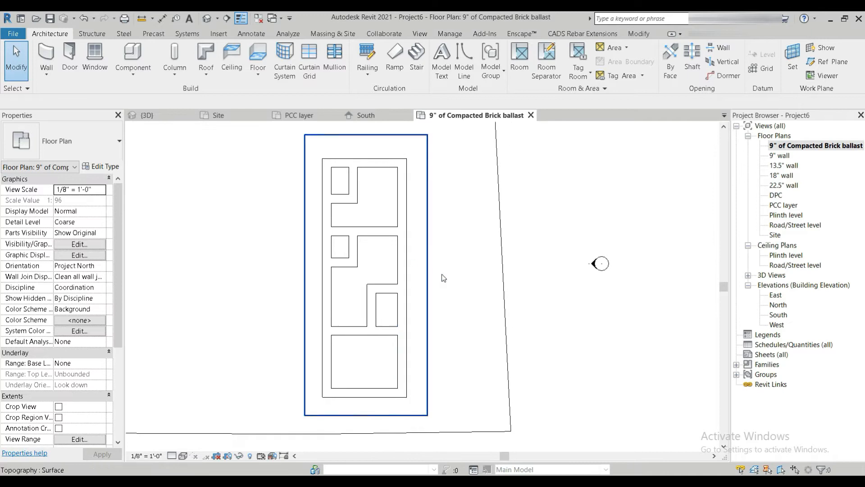
{"action": "left_click", "coordinate": [56, 57]}
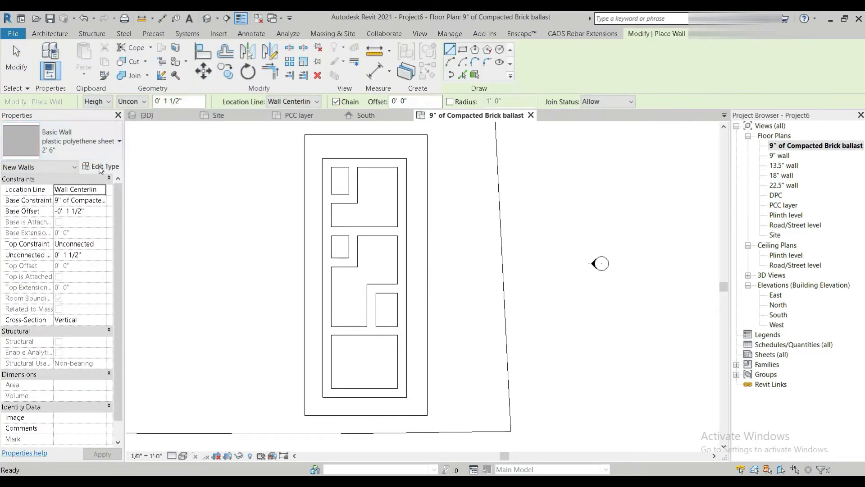
{"action": "left_click", "coordinate": [78, 142]}
{"action": "scroll", "coordinate": [88, 252], "scroll_direction": "up", "scroll_amount": 6}
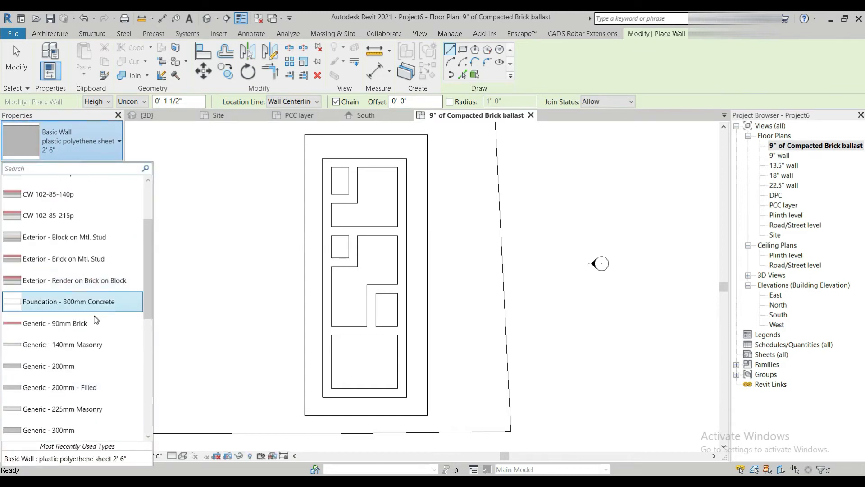
{"action": "left_click", "coordinate": [96, 322]}
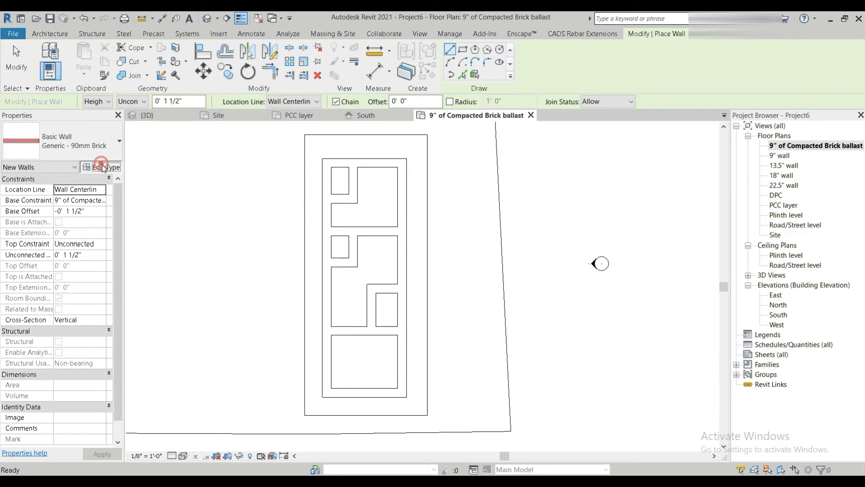
{"action": "left_click", "coordinate": [100, 166]}
{"action": "left_click", "coordinate": [779, 106]}
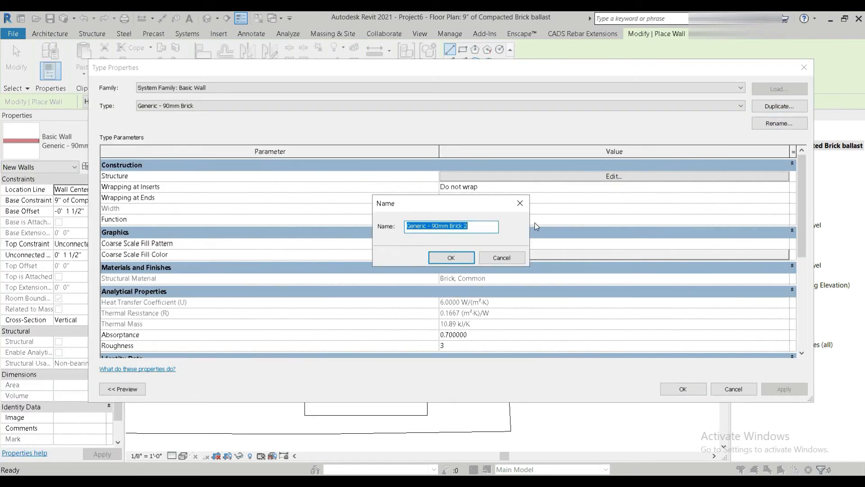
{"action": "type", "text": "brick ballast 2' 6\" width"}
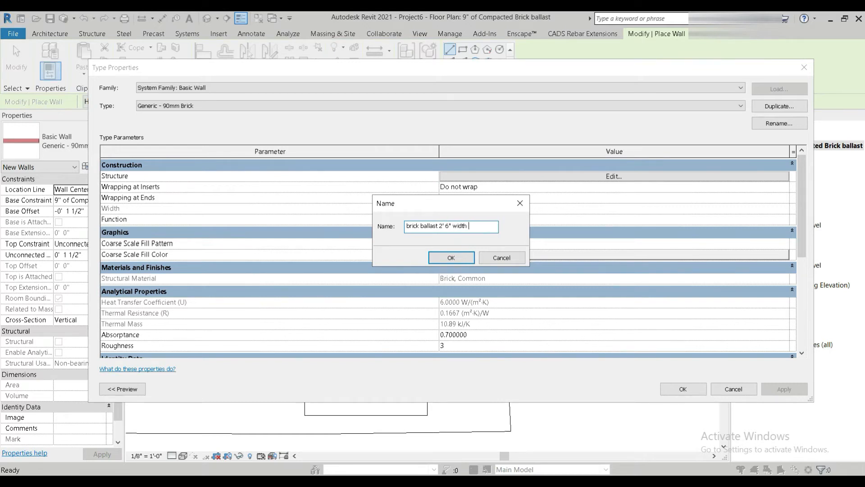
{"action": "key", "text": "Return"}
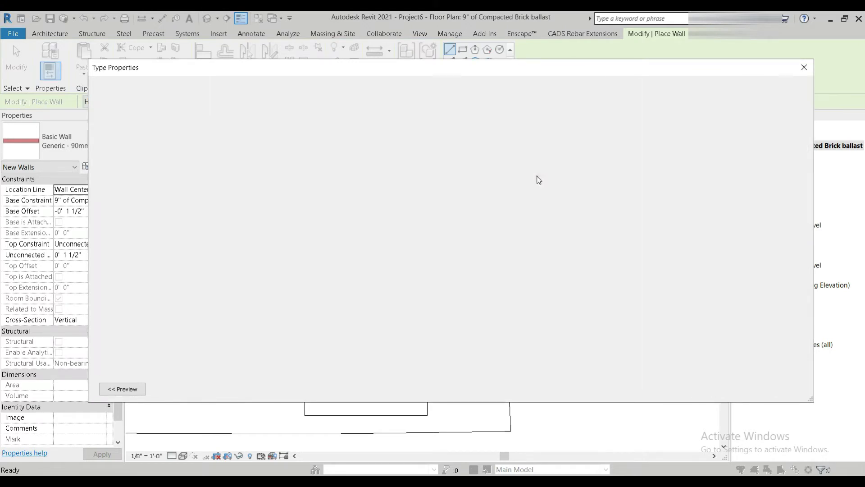
{"action": "left_click", "coordinate": [537, 176]}
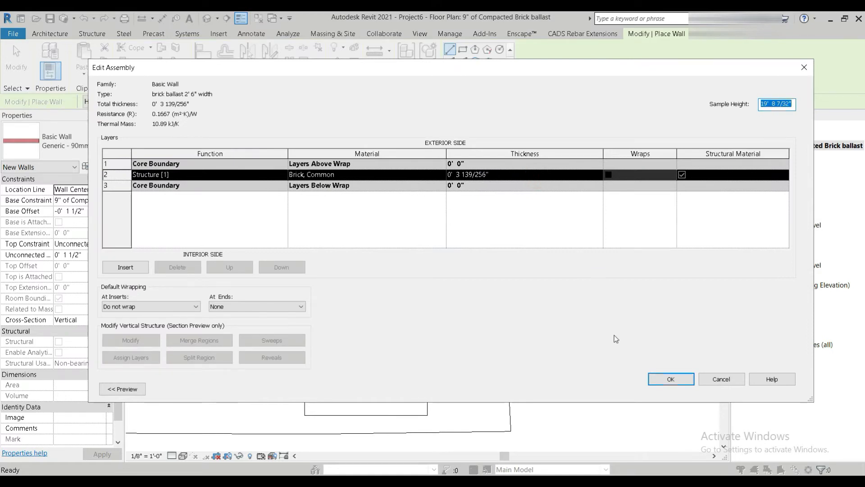
{"action": "left_click", "coordinate": [669, 379]}
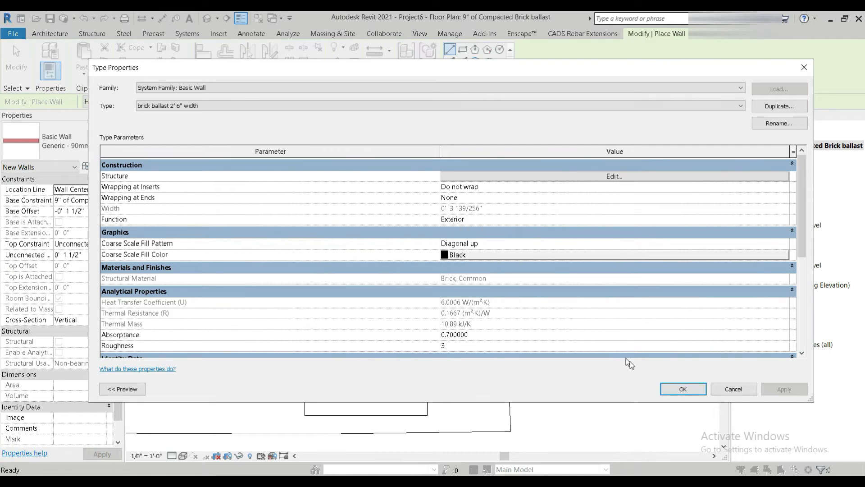
- Accept the "brick ballast 2' 6" width" wall type, check the level heights in the South elevation, and return to the brick ballast floor plan
{"action": "left_click", "coordinate": [682, 388]}
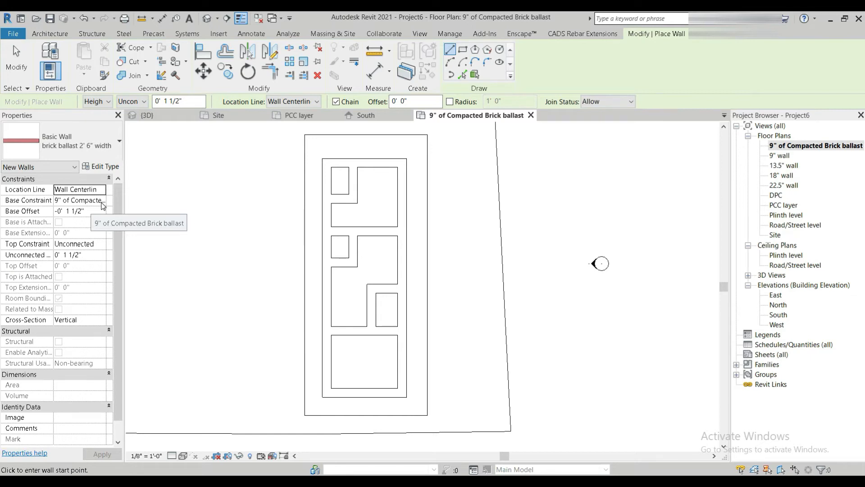
{"action": "left_click", "coordinate": [103, 248]}
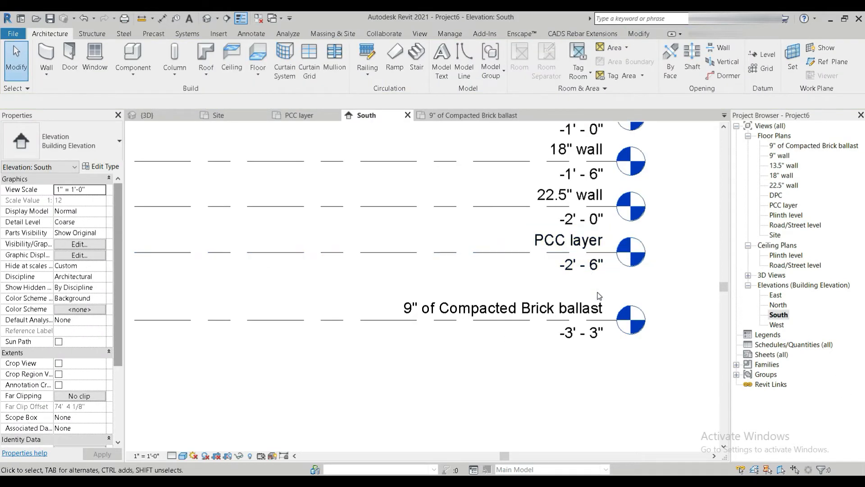
{"action": "middle_click_drag", "start_coordinate": [604, 299], "coordinate": [578, 311]}
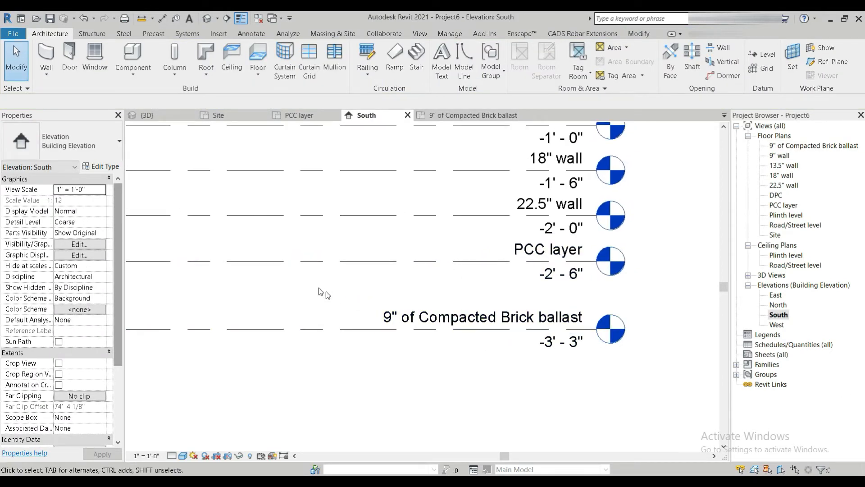
{"action": "double_click", "coordinate": [802, 150]}
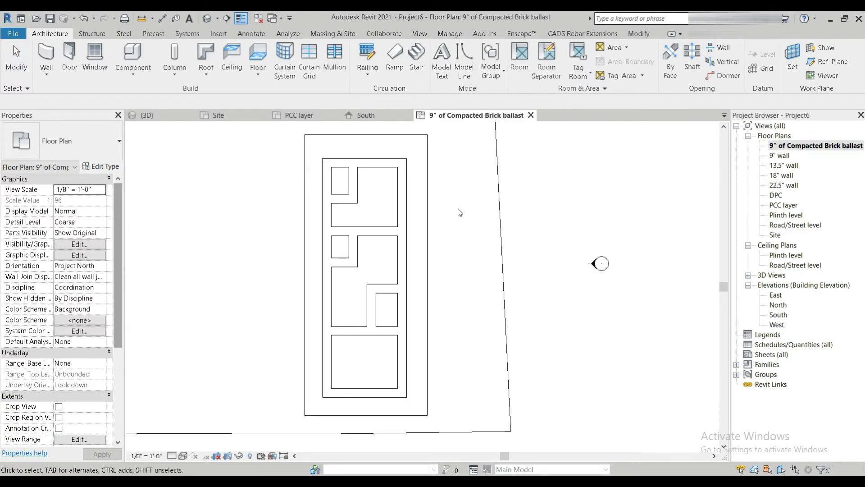
- Start an architectural wall using the "brick ballast 2' 6" width" basic wall type
{"action": "left_click", "coordinate": [54, 54]}
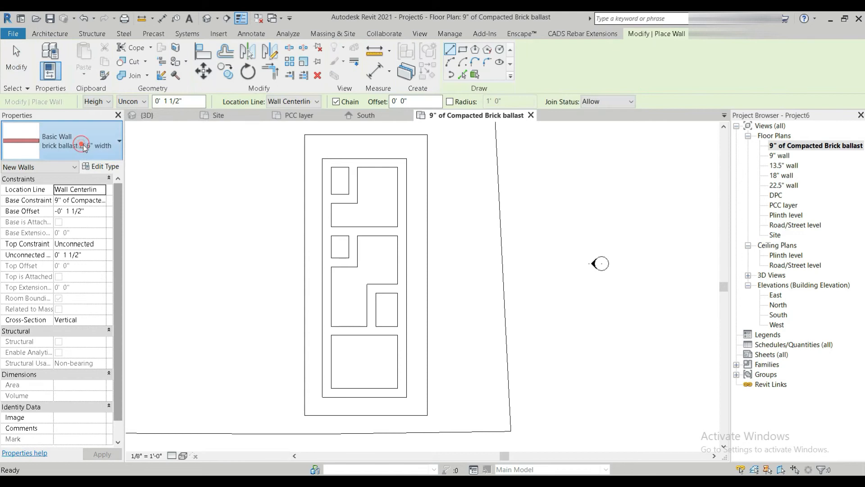
{"action": "left_click", "coordinate": [80, 152]}
{"action": "scroll", "coordinate": [80, 239], "scroll_direction": "down", "scroll_amount": 3}
{"action": "scroll", "coordinate": [80, 239], "scroll_direction": "down", "scroll_amount": 4}
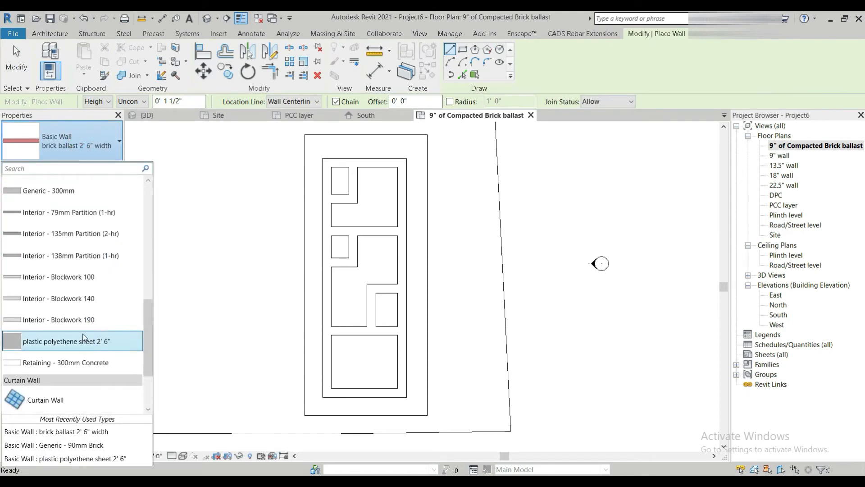
{"action": "scroll", "coordinate": [87, 335], "scroll_direction": "up", "scroll_amount": 8}
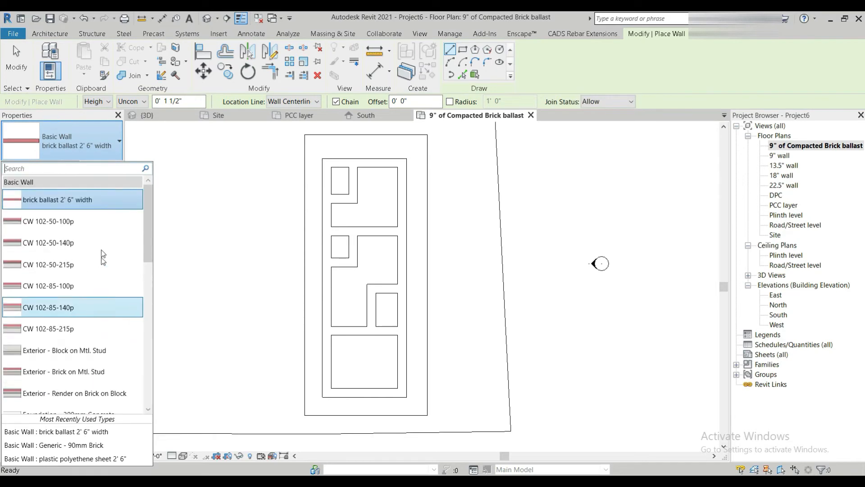
{"action": "left_click", "coordinate": [91, 205]}
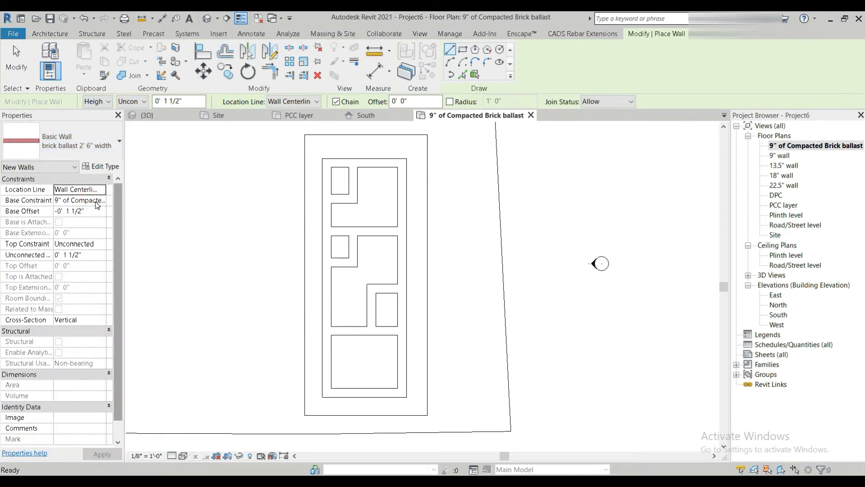
- Set the new wall's base offset to 0 and its top constraint to Up to level: PCC layer
{"action": "left_click", "coordinate": [85, 211]}
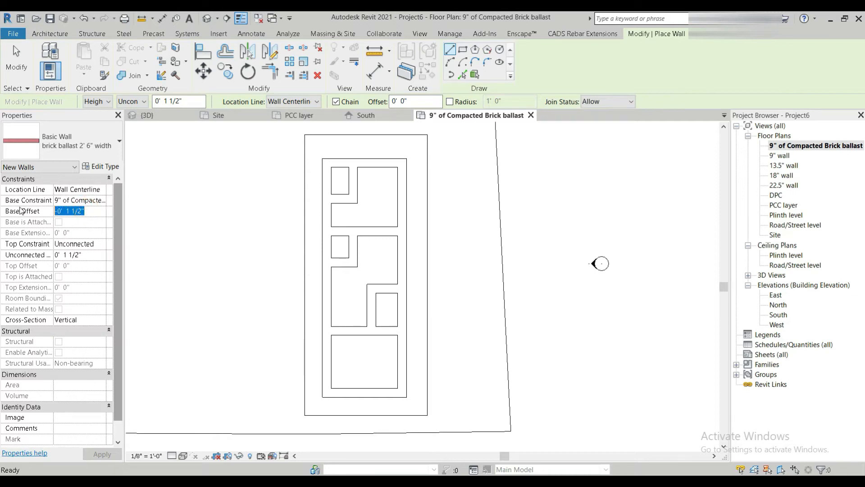
{"action": "type", "text": "0"}
{"action": "key", "text": "Return"}
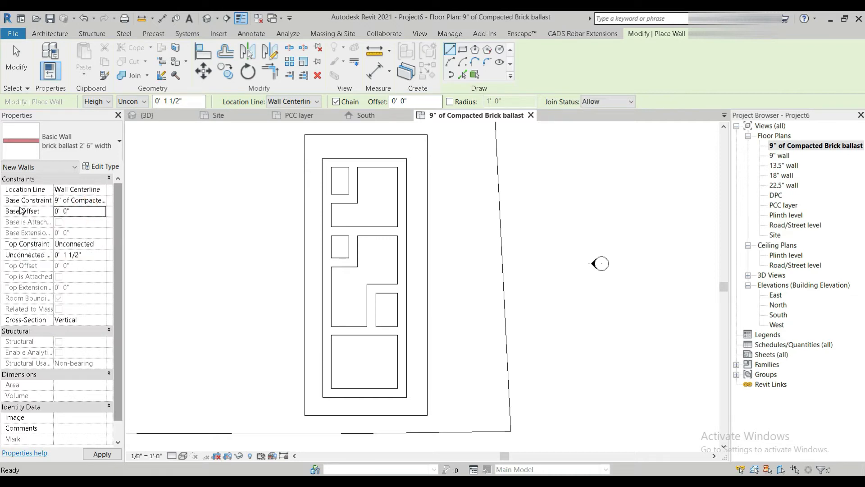
{"action": "left_click", "coordinate": [101, 243]}
{"action": "left_click", "coordinate": [101, 244]}
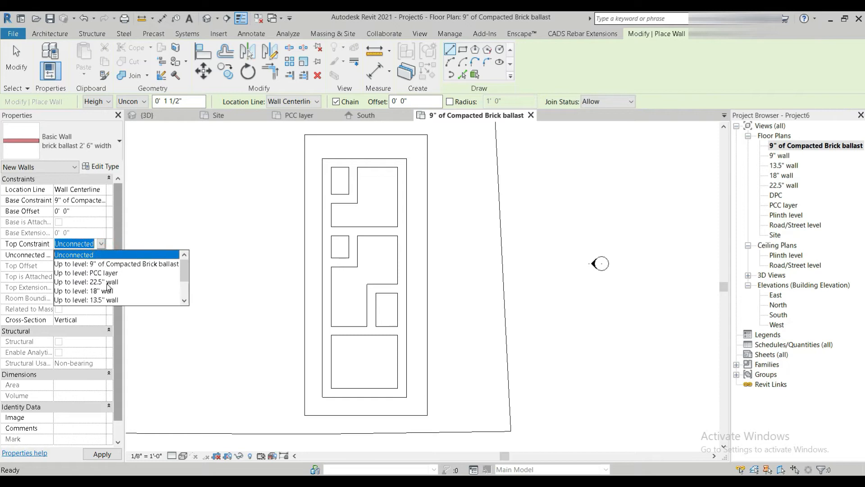
{"action": "left_click", "coordinate": [104, 273]}
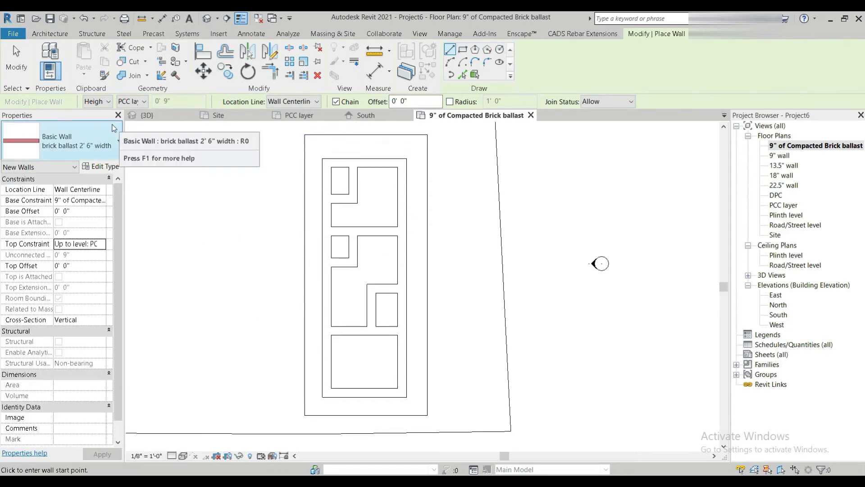
- Draw chained walls on the polyethene sheet centerlines: the 21' 6" upper edge, down the right side, and the 21' 6" cross wall
{"action": "scroll", "coordinate": [327, 162], "scroll_direction": "up", "scroll_amount": 6}
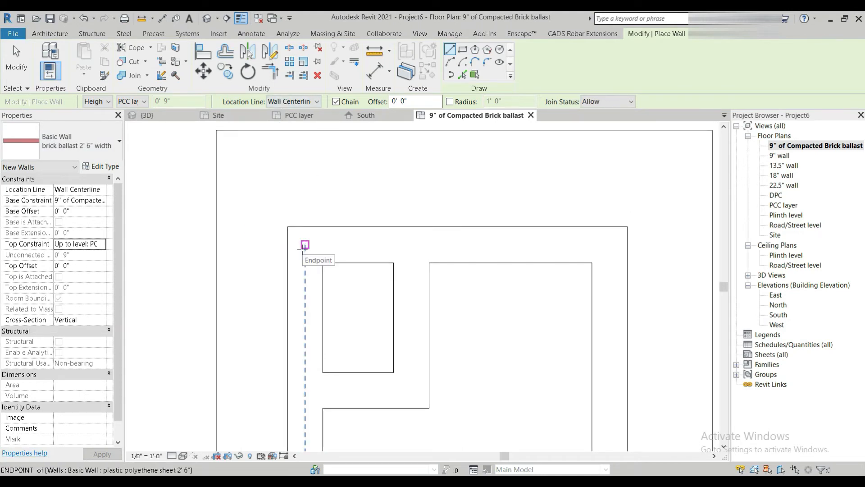
{"action": "left_click", "coordinate": [305, 245]}
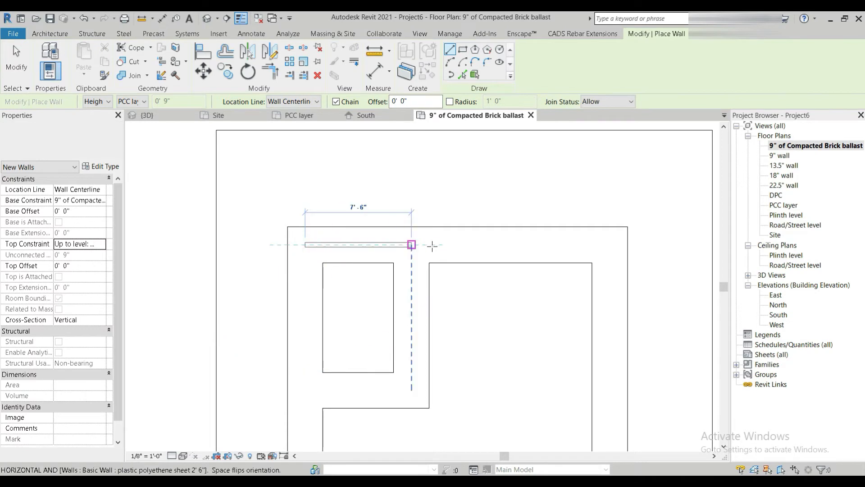
{"action": "left_click", "coordinate": [608, 244]}
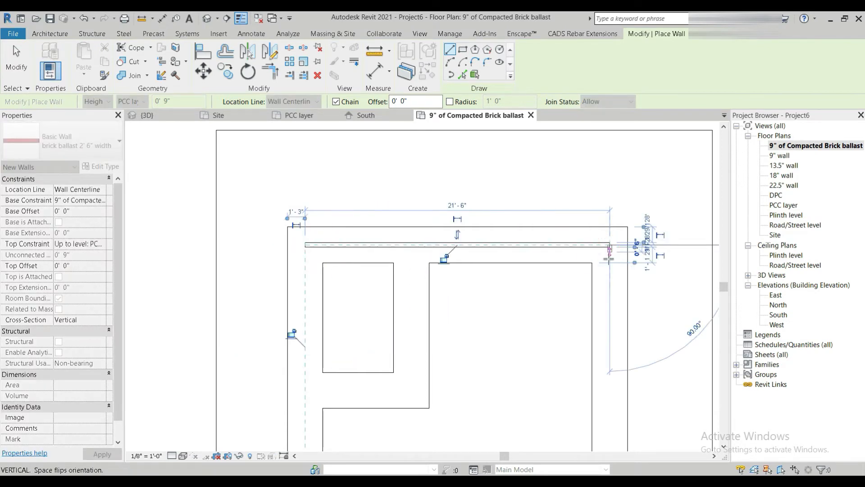
{"action": "scroll", "coordinate": [609, 352], "scroll_direction": "down", "scroll_amount": 3}
{"action": "middle_click_drag", "start_coordinate": [598, 413], "coordinate": [535, 152]}
{"action": "left_click", "coordinate": [535, 153]}
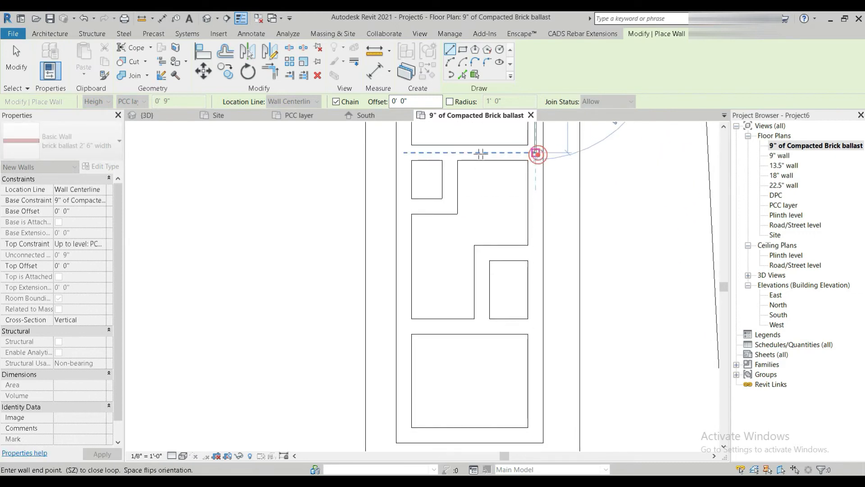
{"action": "left_click", "coordinate": [404, 165]}
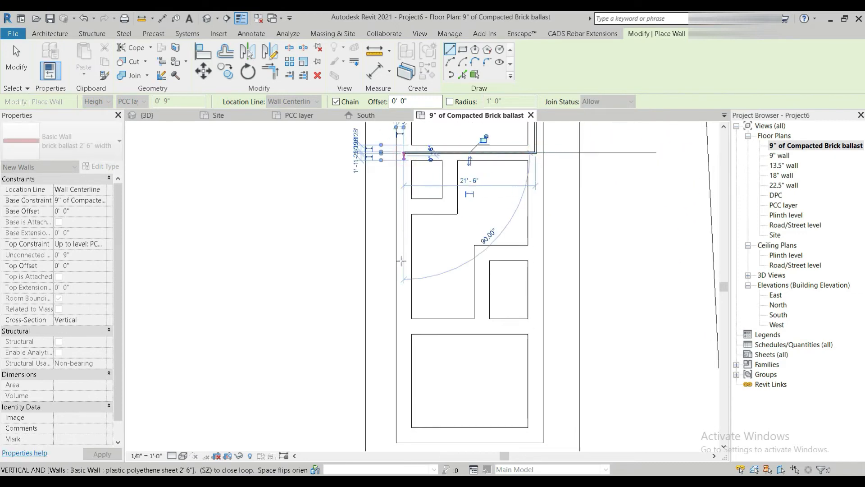
- Continue the wall chain 46' 0" down the left side, 21' 6" along the lower edge, and up the right side to the cross wall's corner
{"action": "left_click", "coordinate": [404, 435]}
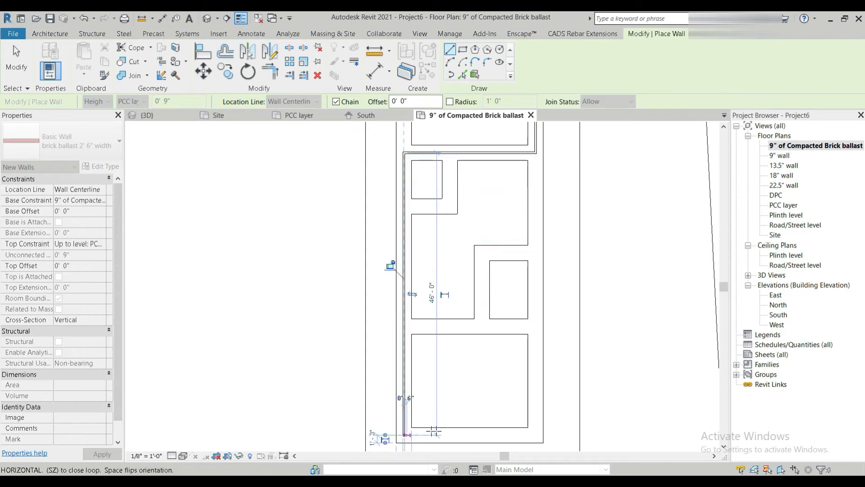
{"action": "left_click", "coordinate": [535, 434]}
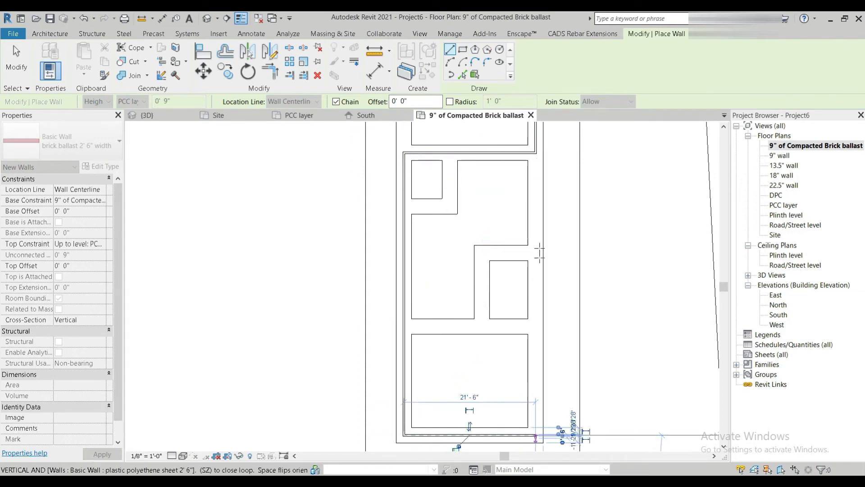
{"action": "middle_click_drag", "start_coordinate": [560, 260], "coordinate": [522, 286]}
{"action": "scroll", "coordinate": [523, 259], "scroll_direction": "up", "scroll_amount": 3}
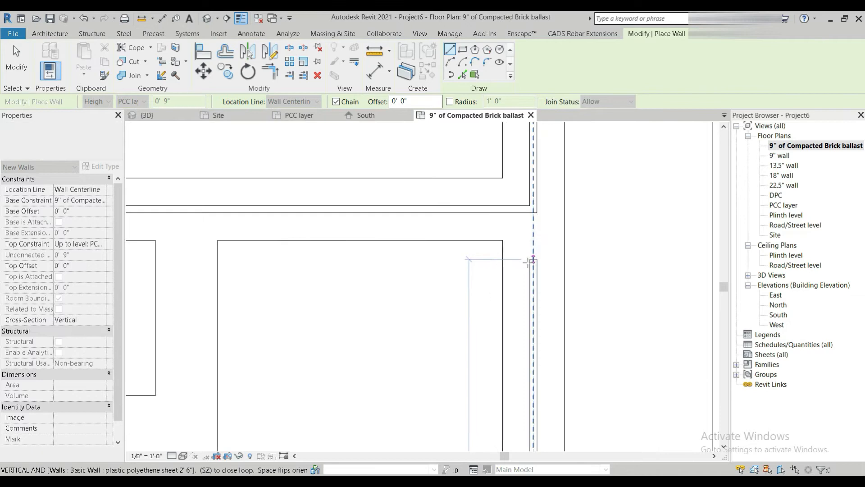
{"action": "left_click", "coordinate": [532, 210]}
- Draw the remaining 19' 6" left wall from the cross wall up to the upper-left corner and finish wall placement
{"action": "middle_click_drag", "start_coordinate": [509, 252], "coordinate": [541, 309]}
{"action": "left_click", "coordinate": [502, 299]}
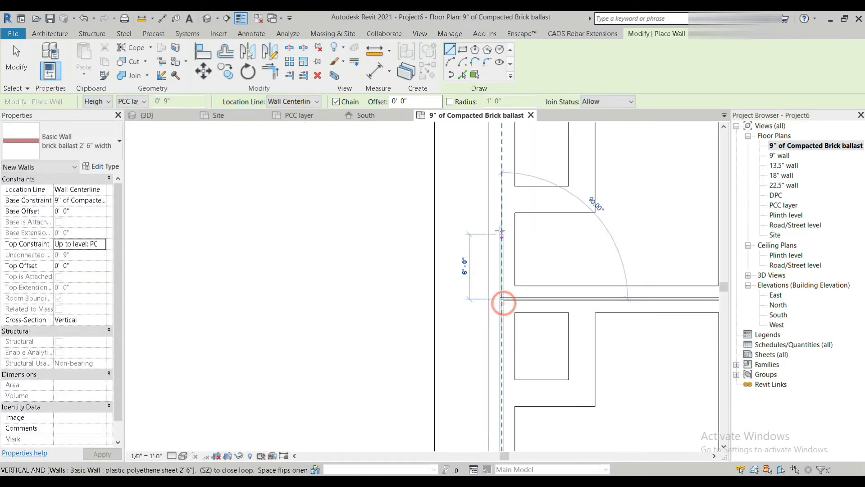
{"action": "middle_click_drag", "start_coordinate": [505, 210], "coordinate": [496, 410]}
{"action": "left_click", "coordinate": [492, 290]}
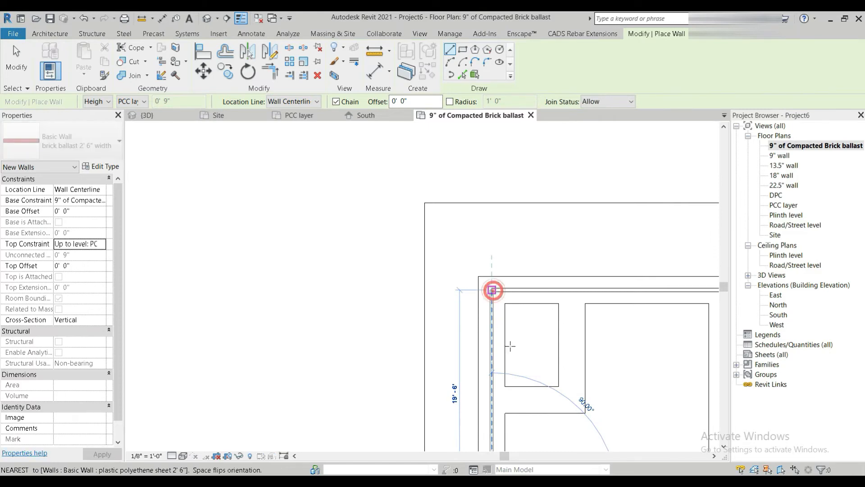
{"action": "left_click", "coordinate": [18, 63]}
- Select all brick ballast walls visible in the view and set their type's structure layer thickness to 2' 6"
{"action": "scroll", "coordinate": [672, 343], "scroll_direction": "down", "scroll_amount": 2}
{"action": "middle_click_drag", "start_coordinate": [670, 341], "coordinate": [385, 183]}
{"action": "left_click", "coordinate": [424, 250]}
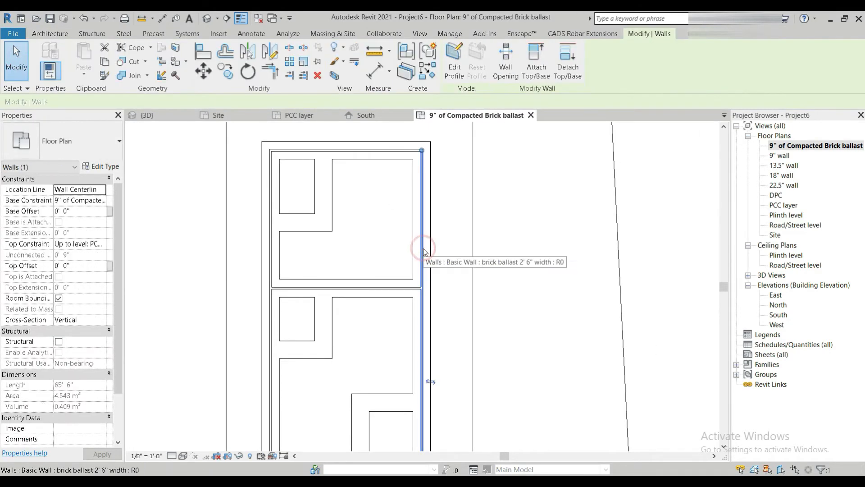
{"action": "right_click", "coordinate": [424, 249]}
{"action": "mouse_move", "coordinate": [511, 363]}
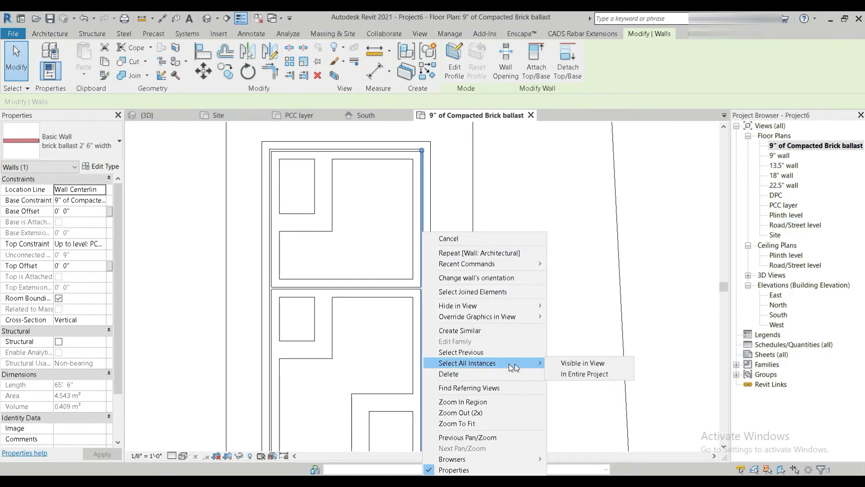
{"action": "left_click", "coordinate": [577, 362]}
{"action": "left_click", "coordinate": [103, 166]}
{"action": "left_click", "coordinate": [528, 176]}
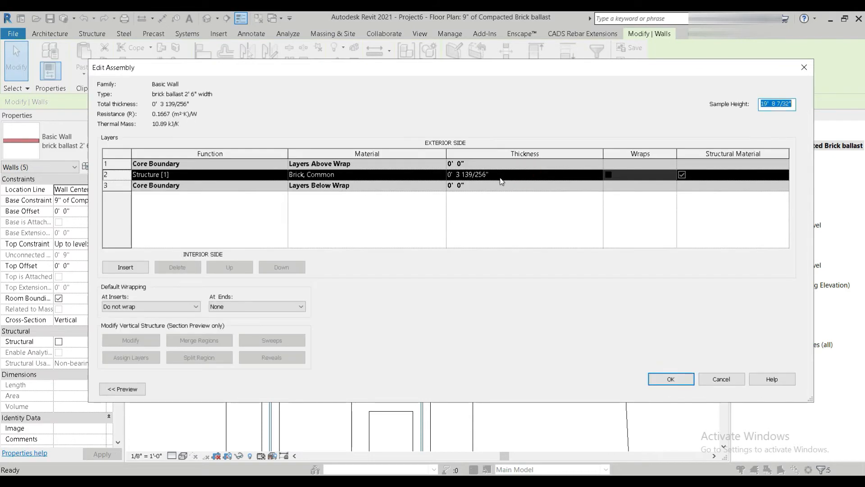
{"action": "left_click", "coordinate": [501, 178]}
{"action": "type", "text": "2"}
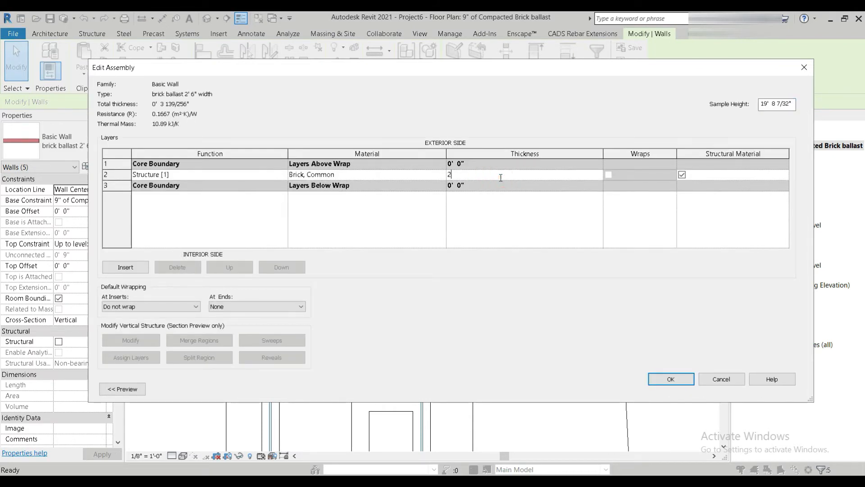
{"action": "type", "text": "' 6"}
{"action": "key", "text": "Tab"}
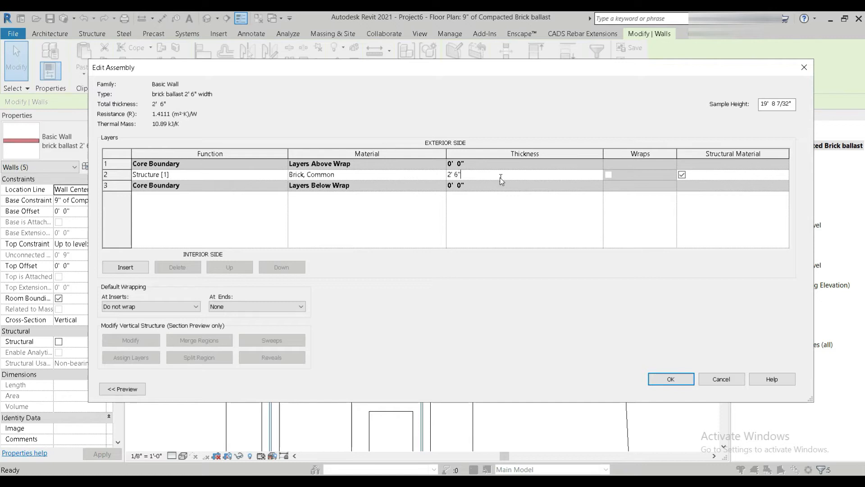
{"action": "left_click", "coordinate": [671, 380]}
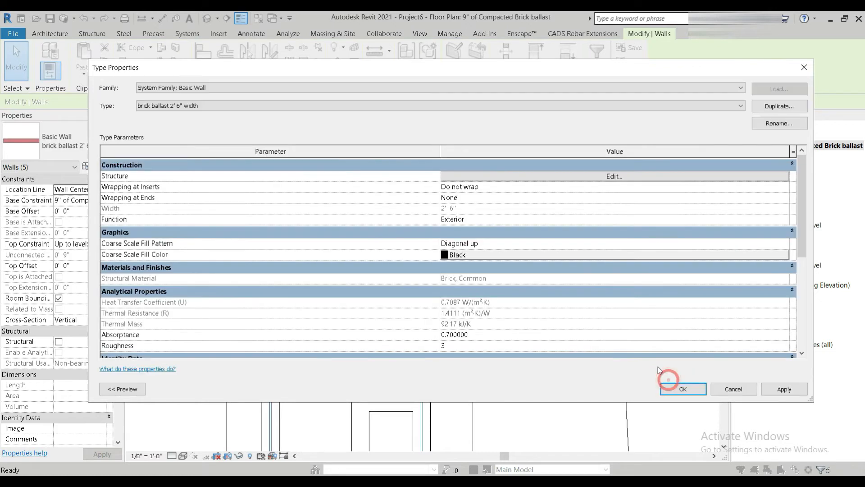
{"action": "left_click", "coordinate": [678, 388]}
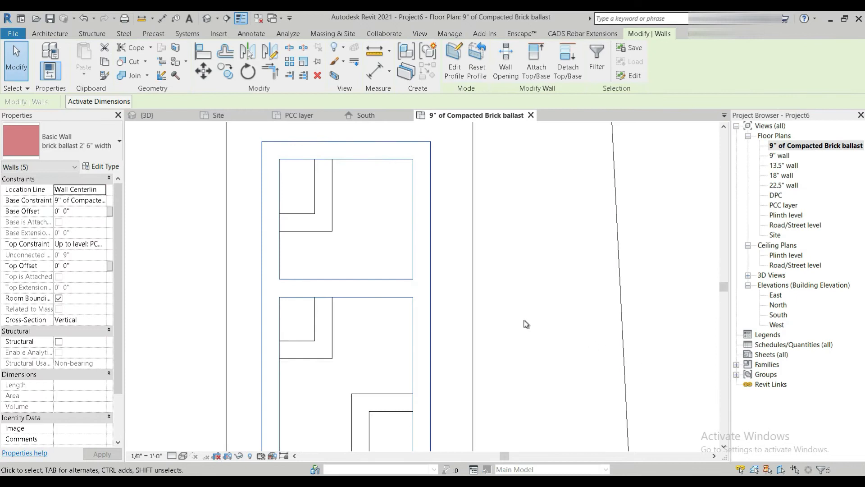
- Inspect the brick ballast walls in the 3D view and return to the 9" of Compacted Brick ballast floor plan
{"action": "left_click", "coordinate": [207, 18]}
{"action": "scroll", "coordinate": [407, 340], "scroll_direction": "up", "scroll_amount": 6}
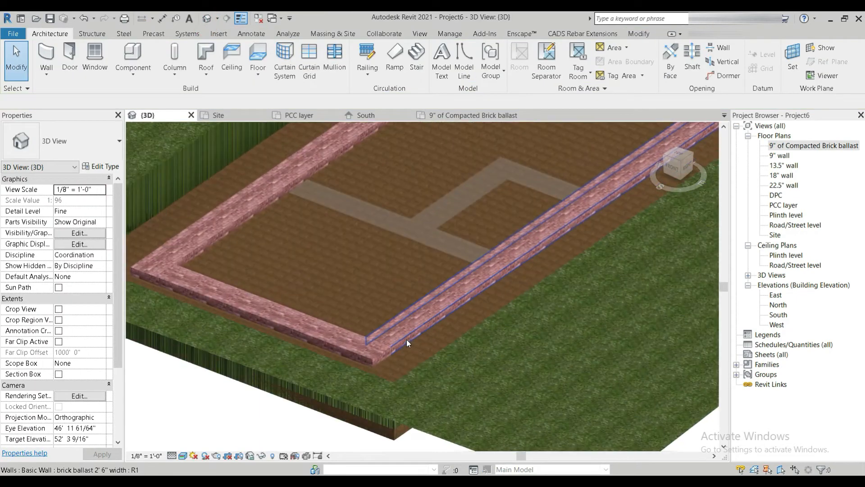
{"action": "double_click", "coordinate": [800, 146]}
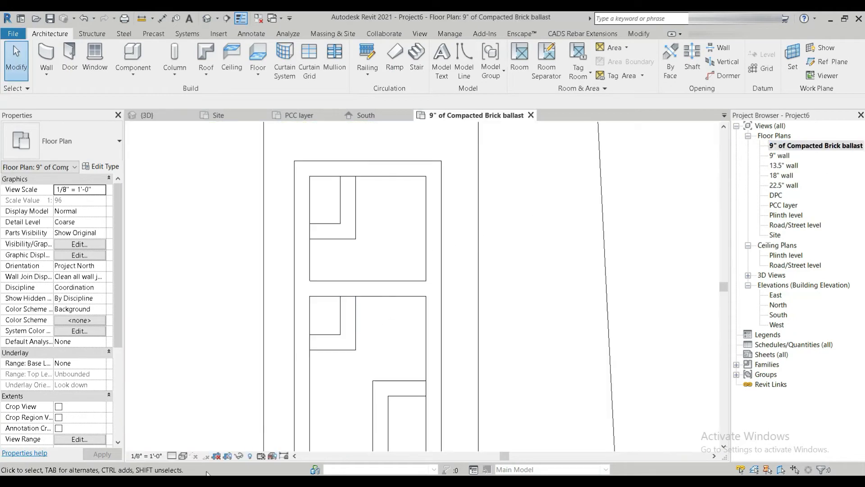
- Check the floor plan's view range and set its visual style to Realistic
{"action": "key", "text": "v"}
{"action": "key", "text": "r"}
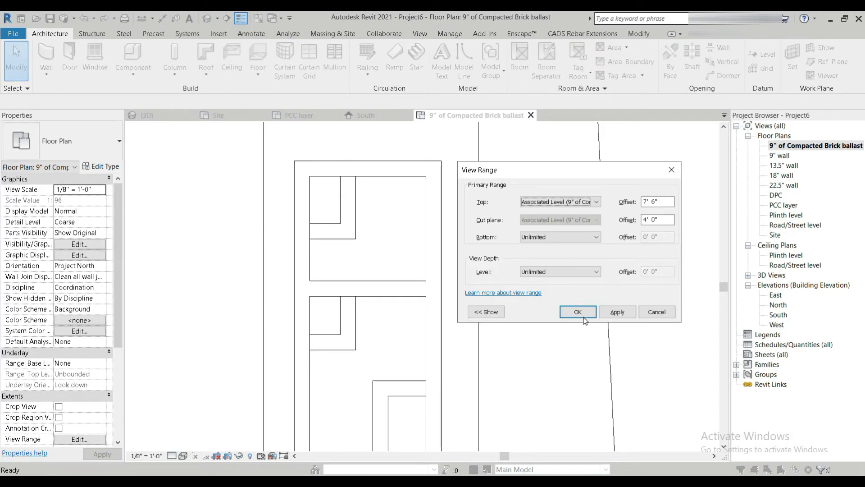
{"action": "left_click", "coordinate": [578, 312]}
{"action": "left_click", "coordinate": [183, 455]}
{"action": "left_click", "coordinate": [200, 436]}
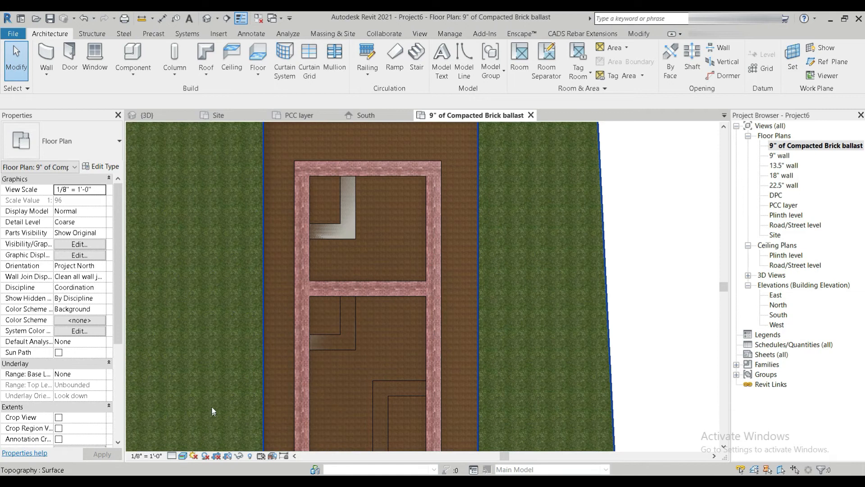
- Start placing walls similar to the brick ballast cross wall for the inner L-shaped partitions
{"action": "left_click", "coordinate": [331, 293]}
{"action": "right_click", "coordinate": [332, 293]}
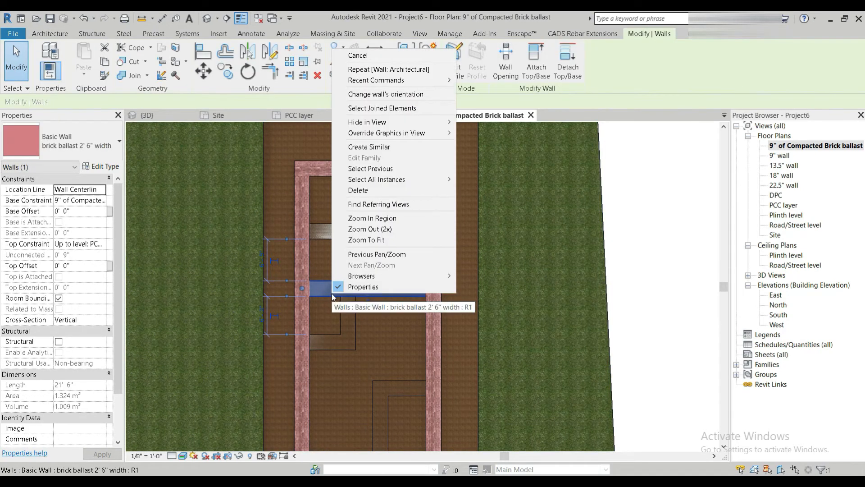
{"action": "left_click", "coordinate": [369, 146]}
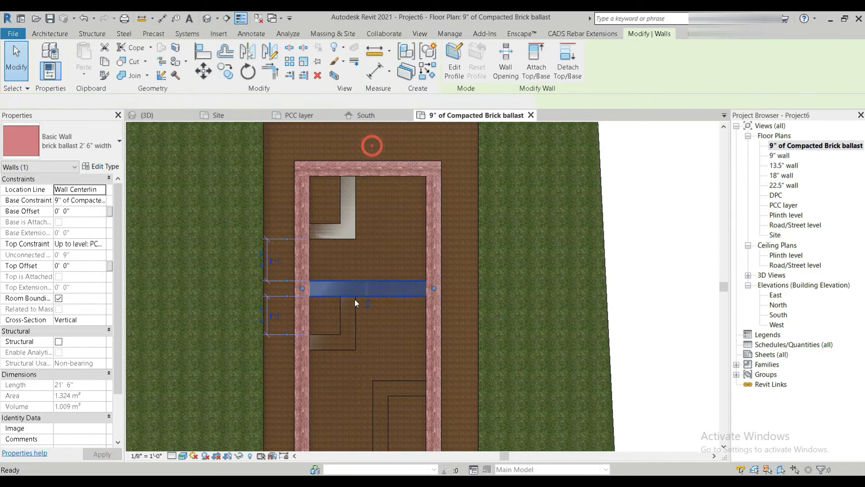
{"action": "scroll", "coordinate": [347, 290], "scroll_direction": "up", "scroll_amount": 2}
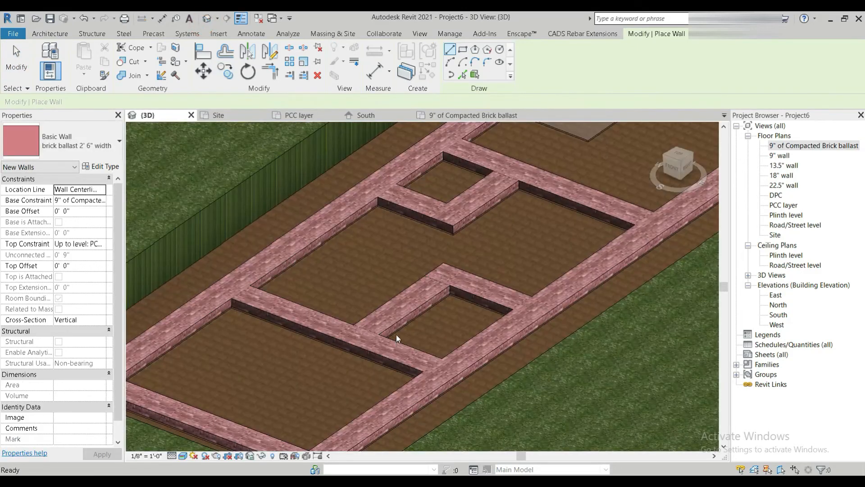
- Inspect the brick ballast walls in the 3D view and check the PCC dimensions in the foundation detail image
{"action": "scroll", "coordinate": [396, 340], "scroll_direction": "down", "scroll_amount": 2}
{"action": "middle_click_drag", "start_coordinate": [395, 338], "coordinate": [296, 284]}
{"action": "scroll", "coordinate": [295, 284], "scroll_direction": "up", "scroll_amount": 3}
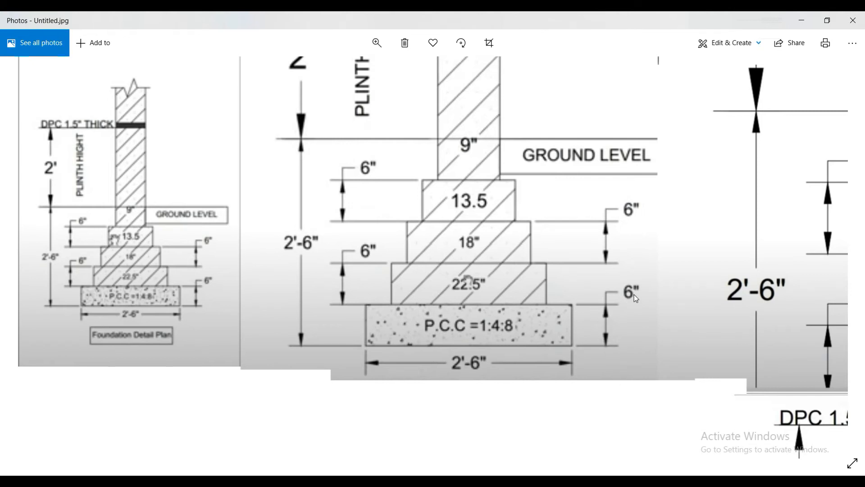
{"action": "left_click", "coordinate": [461, 481]}
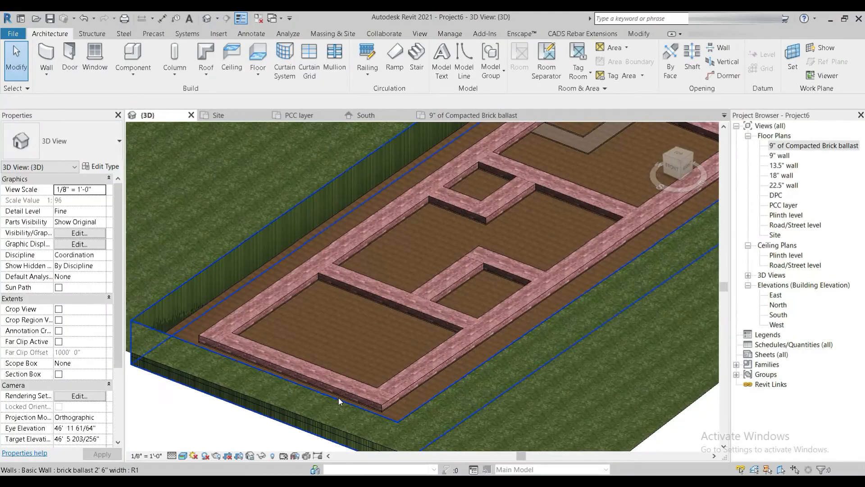
- Open the South elevation and examine the PCC layer level relative to the neighbouring foundation levels
{"action": "left_click", "coordinate": [779, 156]}
{"action": "double_click", "coordinate": [779, 314]}
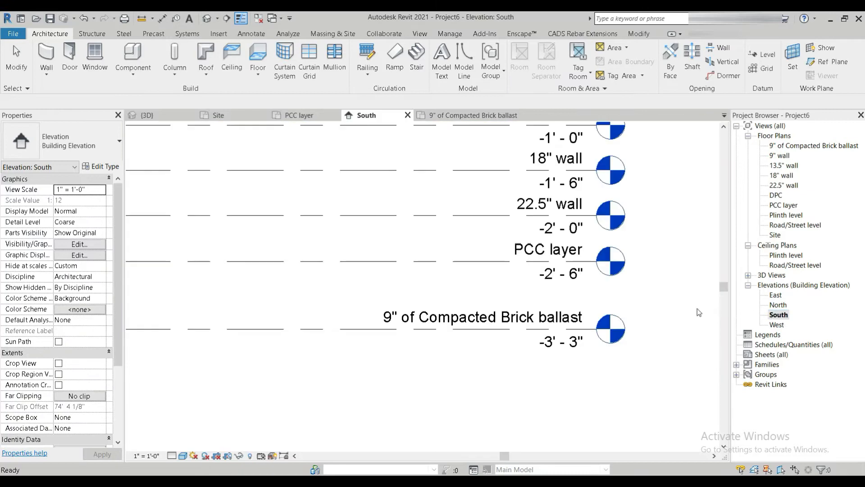
{"action": "middle_click_drag", "start_coordinate": [625, 294], "coordinate": [536, 351]}
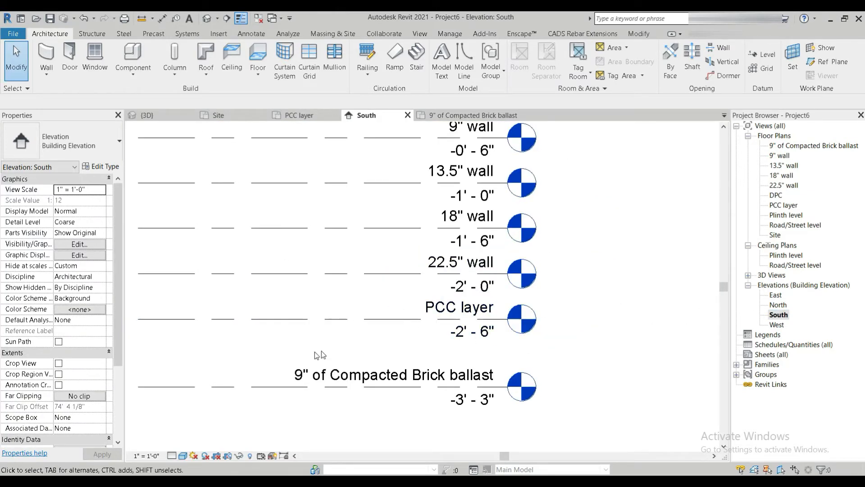
{"action": "scroll", "coordinate": [324, 357], "scroll_direction": "down", "scroll_amount": 1}
{"action": "scroll", "coordinate": [430, 332], "scroll_direction": "up", "scroll_amount": 1}
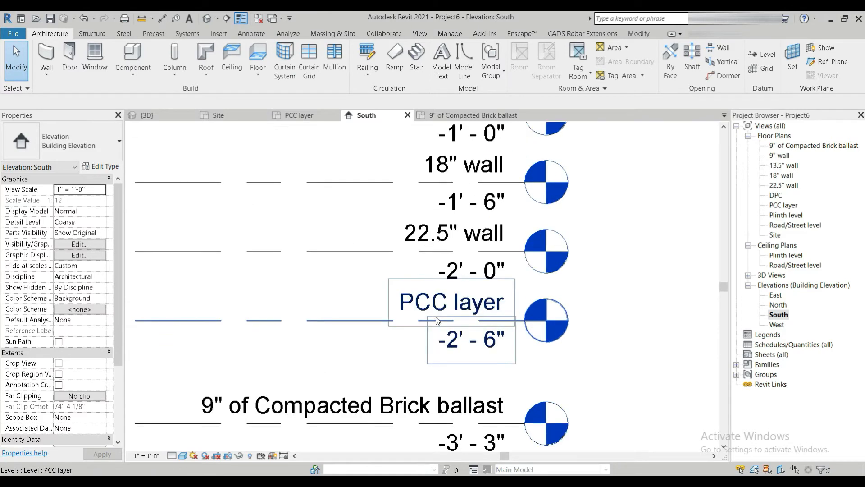
{"action": "scroll", "coordinate": [436, 318], "scroll_direction": "down", "scroll_amount": 2}
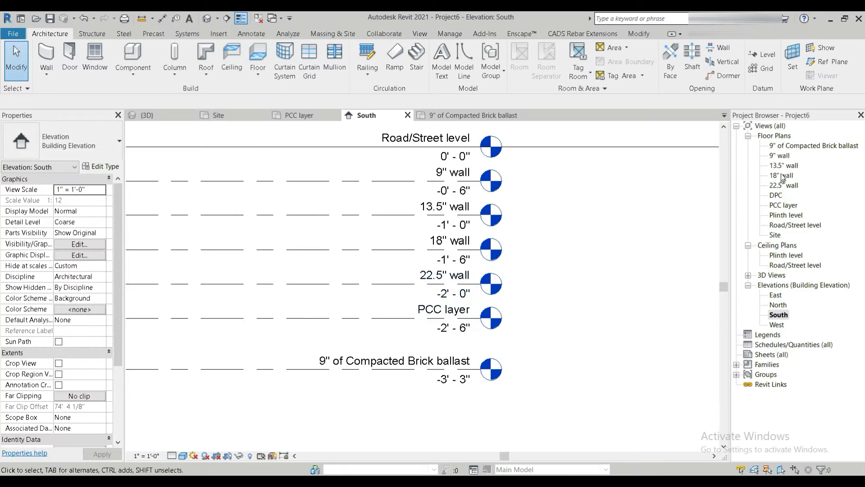
- Open the PCC layer floor plan and lower its view range bottom and view depth levels to reveal the brick ballast walls
{"action": "double_click", "coordinate": [786, 206]}
{"action": "scroll", "coordinate": [510, 283], "scroll_direction": "up", "scroll_amount": 2}
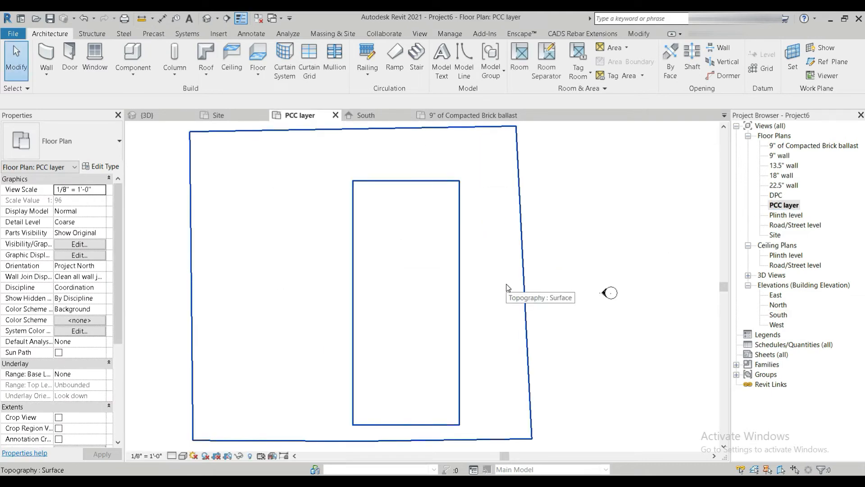
{"action": "key", "text": "v"}
{"action": "key", "text": "r"}
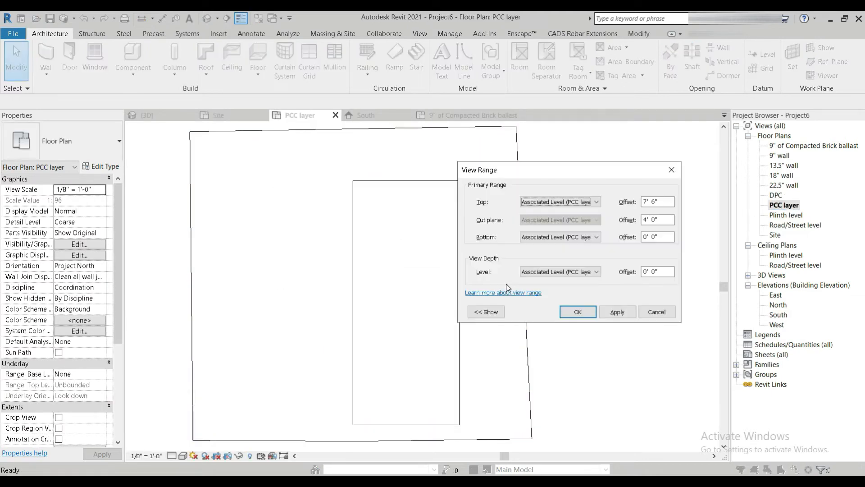
{"action": "left_click", "coordinate": [543, 237]}
{"action": "left_click", "coordinate": [537, 260]}
{"action": "left_click", "coordinate": [547, 272]}
{"action": "left_click", "coordinate": [547, 296]}
{"action": "left_click", "coordinate": [585, 313]}
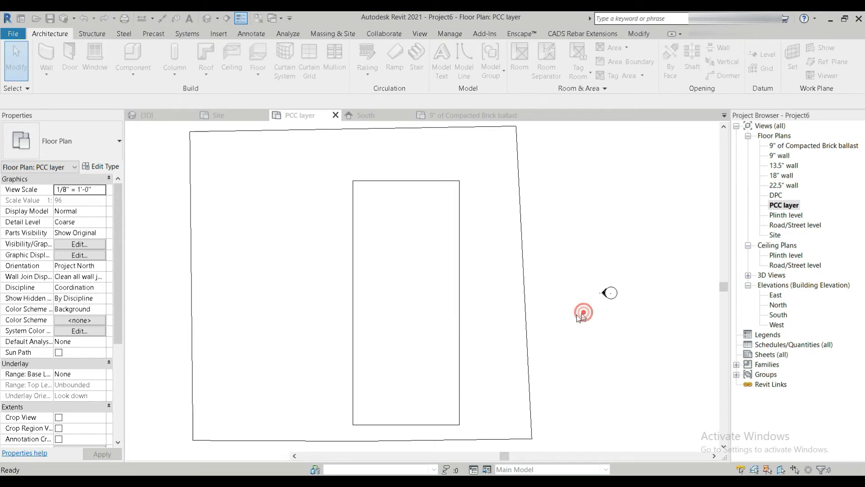
- Set the PCC layer floor plan's visual style to Realistic
{"action": "scroll", "coordinate": [469, 332], "scroll_direction": "up", "scroll_amount": 2}
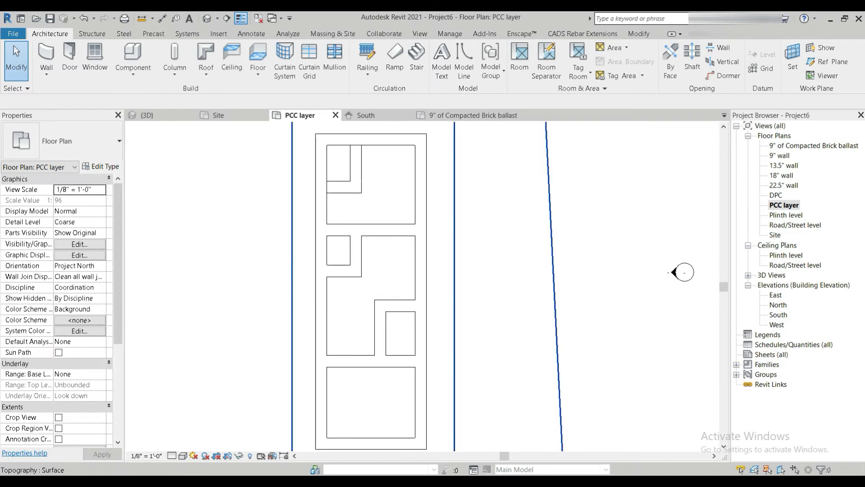
{"action": "left_click", "coordinate": [182, 455]}
{"action": "left_click", "coordinate": [217, 435]}
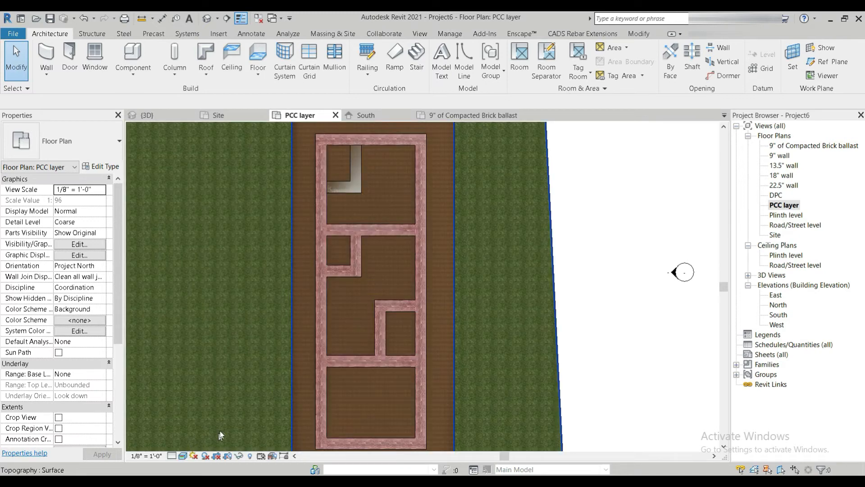
- Create walls similar to the uppermost brick ballast wall to form the missing L-shaped partition in the building's upper-left corner, and finish wall placement
{"action": "left_click", "coordinate": [375, 139]}
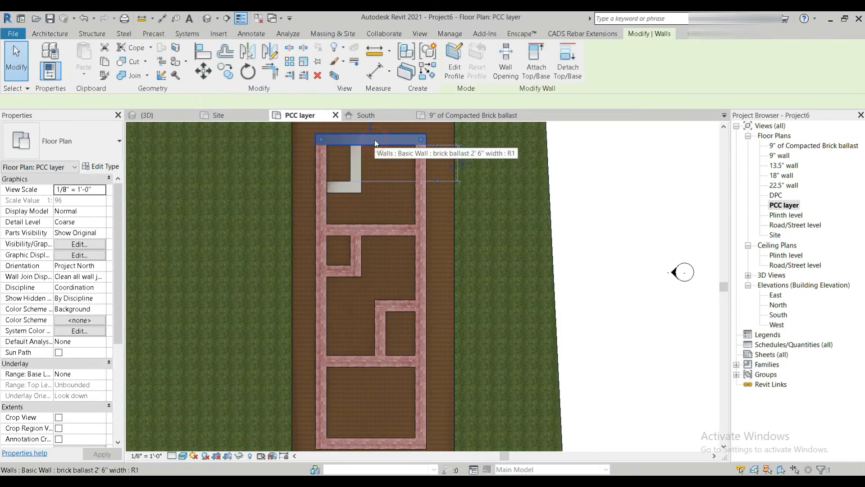
{"action": "right_click", "coordinate": [375, 139]}
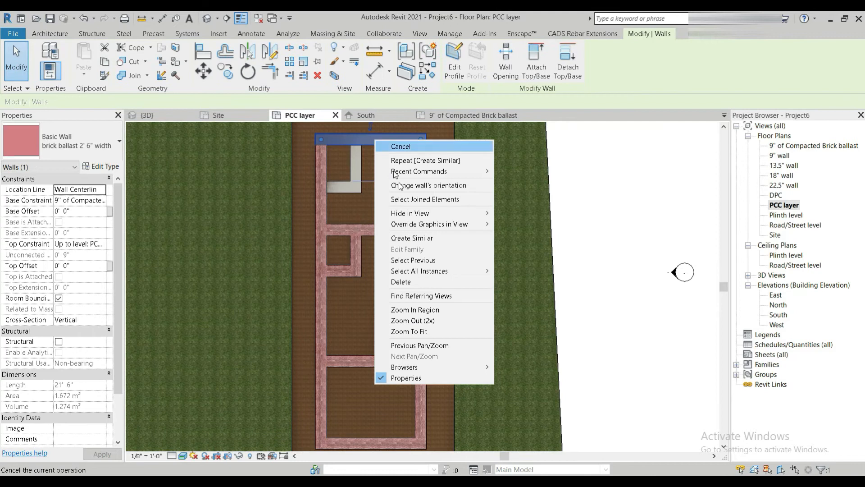
{"action": "left_click", "coordinate": [436, 238]}
{"action": "middle_click_drag", "start_coordinate": [409, 204], "coordinate": [407, 329]}
{"action": "scroll", "coordinate": [350, 283], "scroll_direction": "up", "scroll_amount": 3}
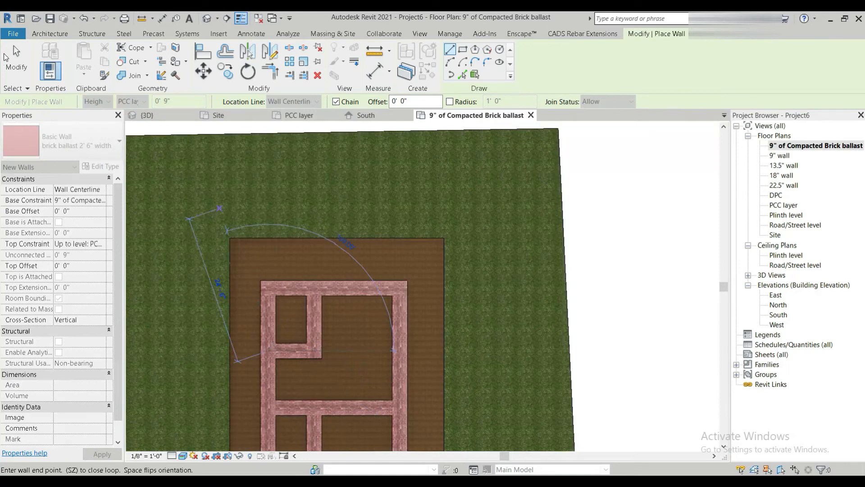
{"action": "left_click", "coordinate": [26, 56]}
{"action": "scroll", "coordinate": [161, 212], "scroll_direction": "down", "scroll_amount": 3}
{"action": "middle_click_drag", "start_coordinate": [379, 358], "coordinate": [413, 314]}
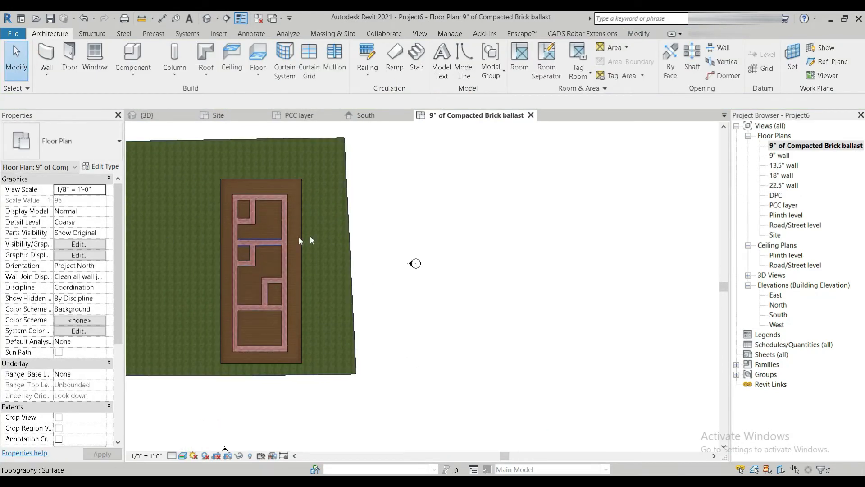
- In the PCC layer floor plan, start a wall and duplicate the brick ballast type as PCC 2' 6" width 2
{"action": "left_click", "coordinate": [783, 205]}
{"action": "double_click", "coordinate": [784, 206]}
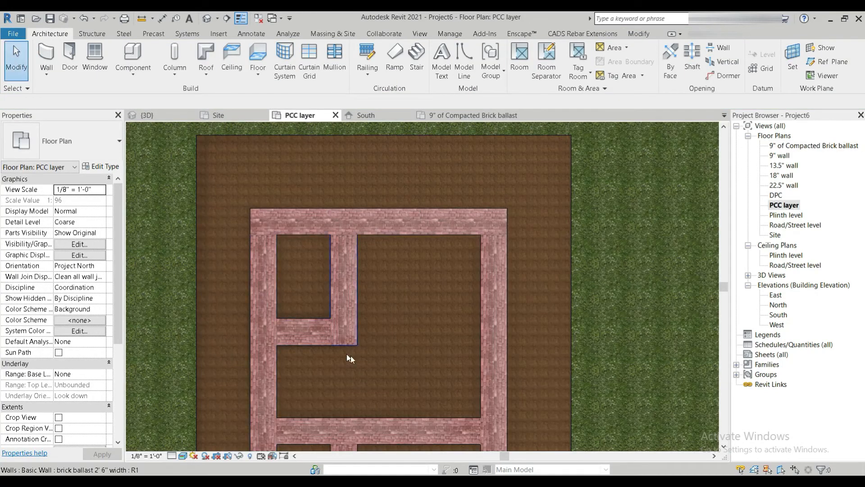
{"action": "scroll", "coordinate": [351, 354], "scroll_direction": "down", "scroll_amount": 2}
{"action": "middle_click_drag", "start_coordinate": [341, 329], "coordinate": [317, 243]}
{"action": "left_click", "coordinate": [46, 56]}
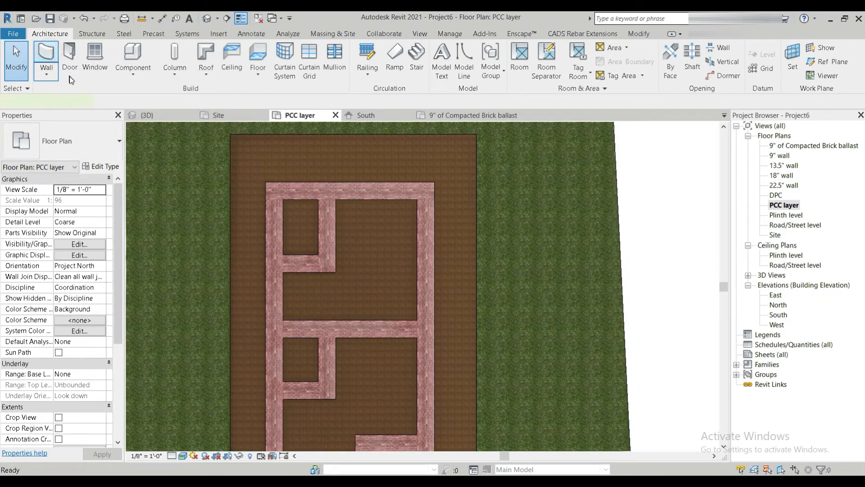
{"action": "left_click", "coordinate": [96, 164]}
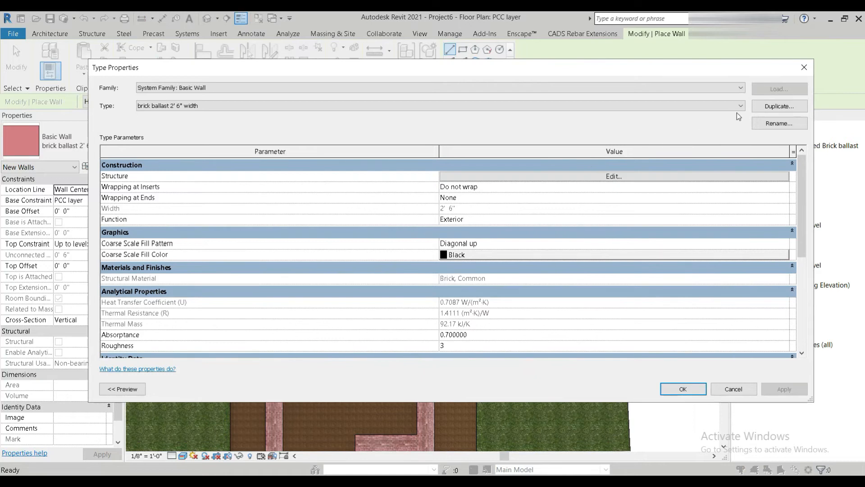
{"action": "left_click", "coordinate": [778, 106]}
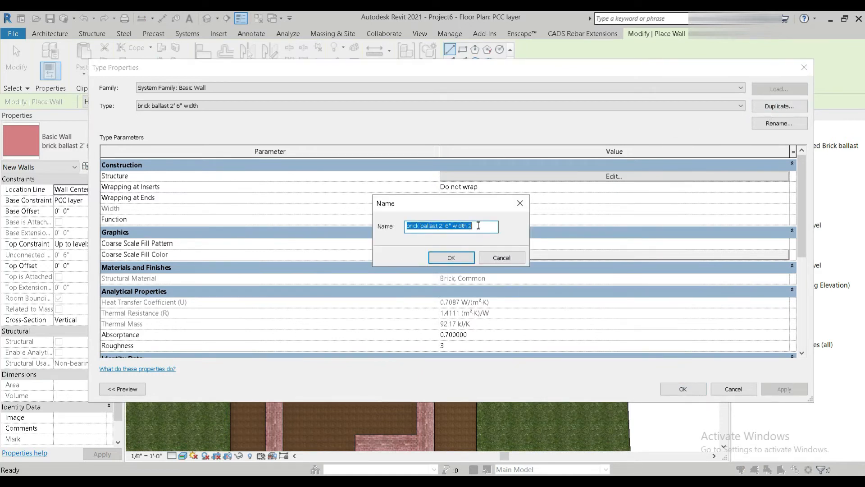
{"action": "left_click", "coordinate": [440, 227]}
{"action": "key", "text": "BackSpace"}
{"action": "key", "text": "BackSpace"}
{"action": "key", "text": "BackSpace"}
{"action": "key", "text": "BackSpace"}
{"action": "key", "text": "BackSpace"}
{"action": "key", "text": "BackSpace"}
{"action": "key", "text": "BackSpace"}
{"action": "key", "text": "BackSpace"}
{"action": "key", "text": "BackSpace"}
{"action": "key", "text": "BackSpace"}
{"action": "key", "text": "BackSpace"}
{"action": "key", "text": "BackSpace"}
{"action": "type", "text": "PCC"}
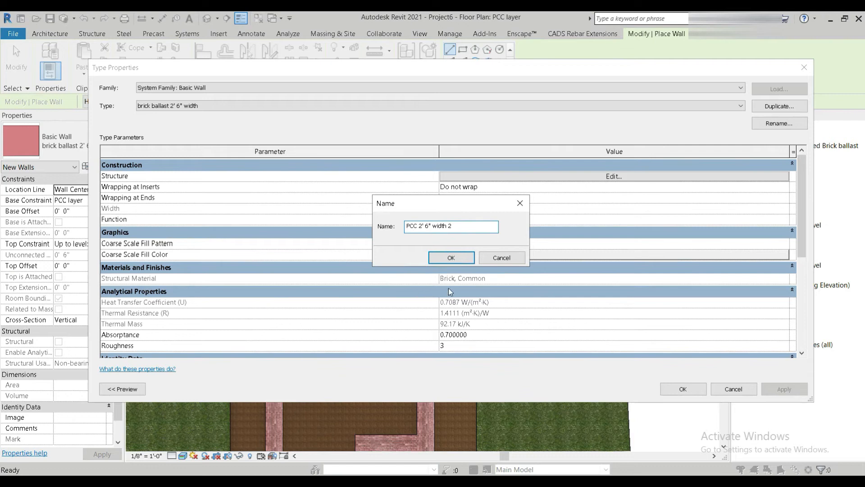
{"action": "left_click", "coordinate": [453, 258]}
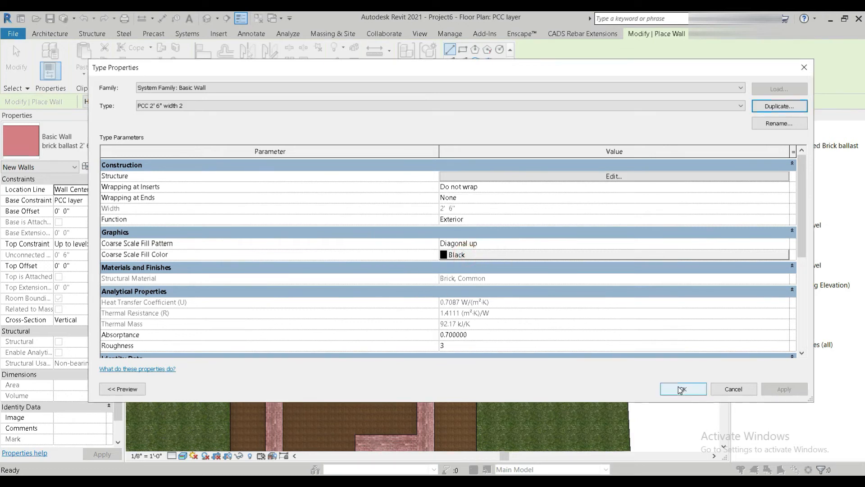
- Review the new PCC wall type's layer structure and accept the type settings
{"action": "left_click", "coordinate": [597, 176]}
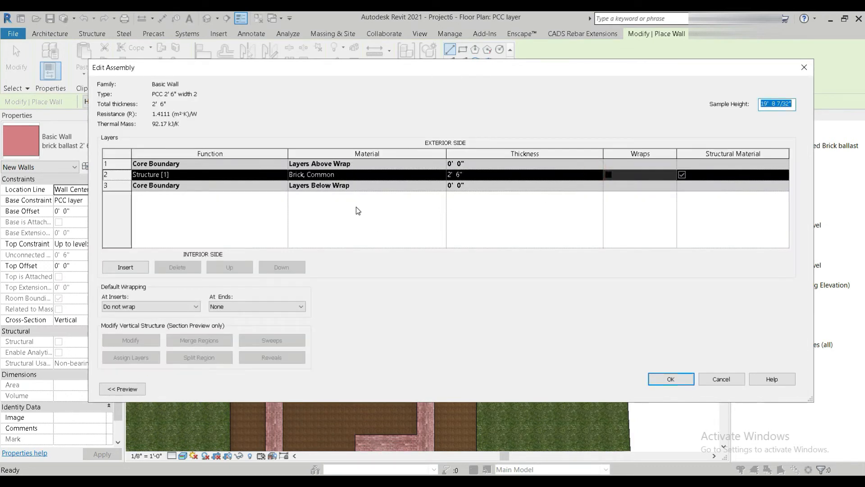
{"action": "left_click", "coordinate": [670, 378]}
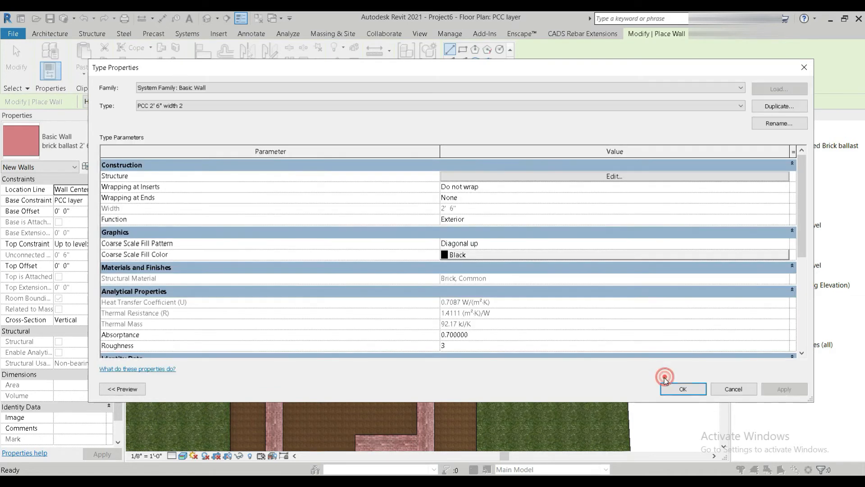
{"action": "left_click", "coordinate": [678, 388]}
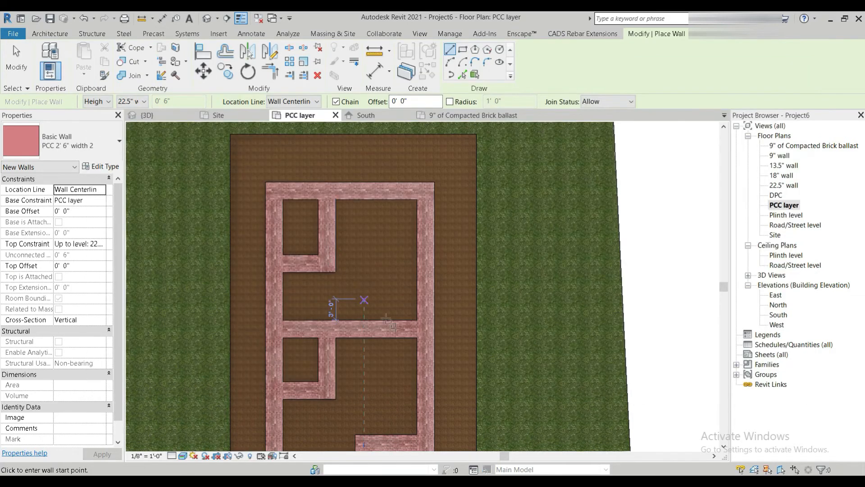
- Check the PCC layer and 22.5" wall levels in the South elevation and return to the PCC layer floor plan
{"action": "scroll", "coordinate": [369, 316], "scroll_direction": "down", "scroll_amount": 1}
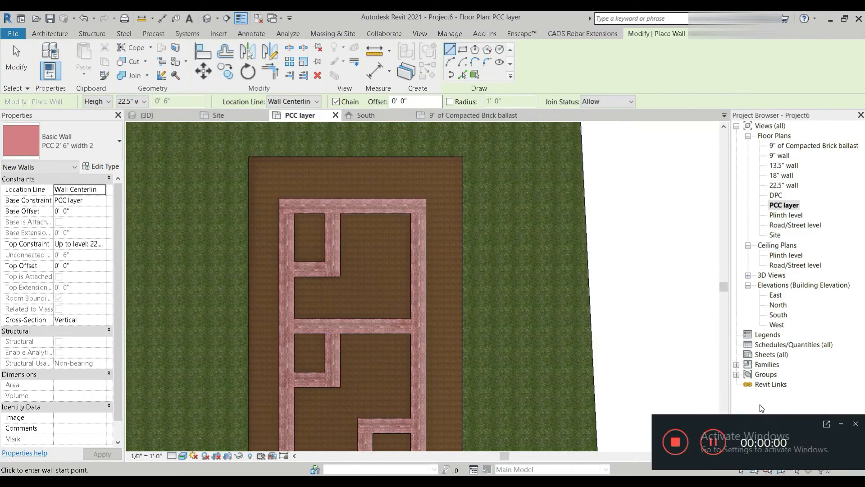
{"action": "left_click", "coordinate": [841, 427]}
{"action": "scroll", "coordinate": [424, 305], "scroll_direction": "down", "scroll_amount": 1}
{"action": "middle_click_drag", "start_coordinate": [423, 304], "coordinate": [439, 203]}
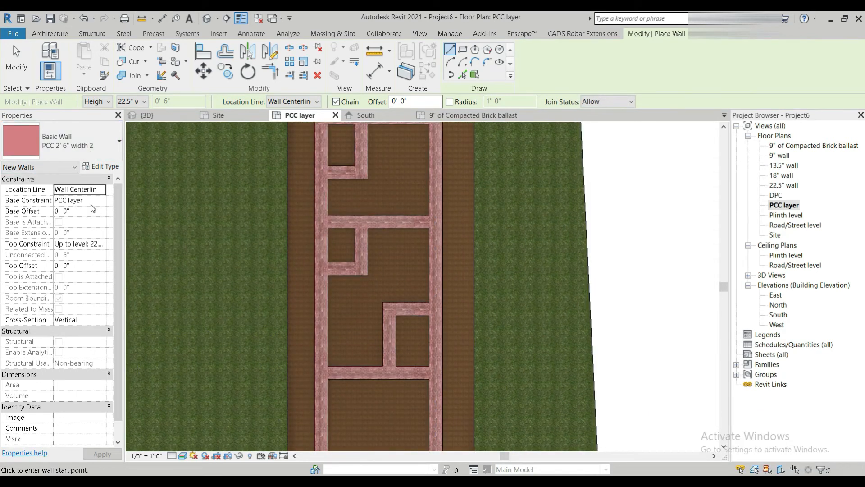
{"action": "double_click", "coordinate": [778, 315]}
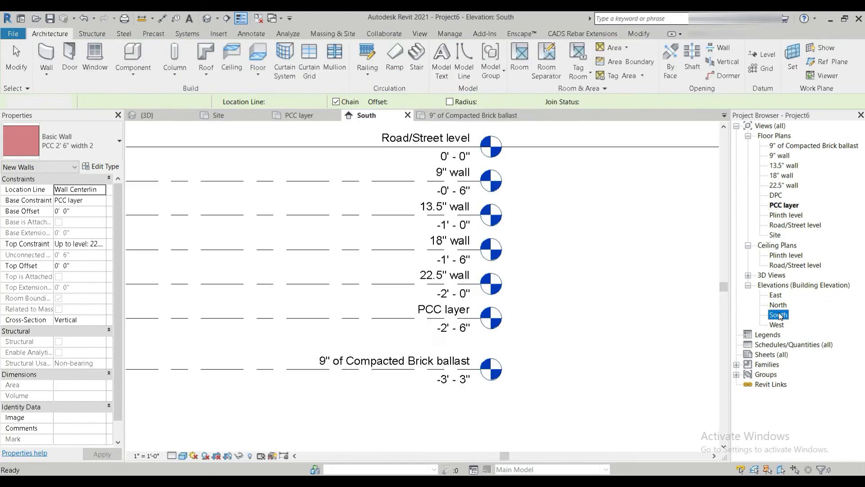
{"action": "scroll", "coordinate": [432, 316], "scroll_direction": "up", "scroll_amount": 2}
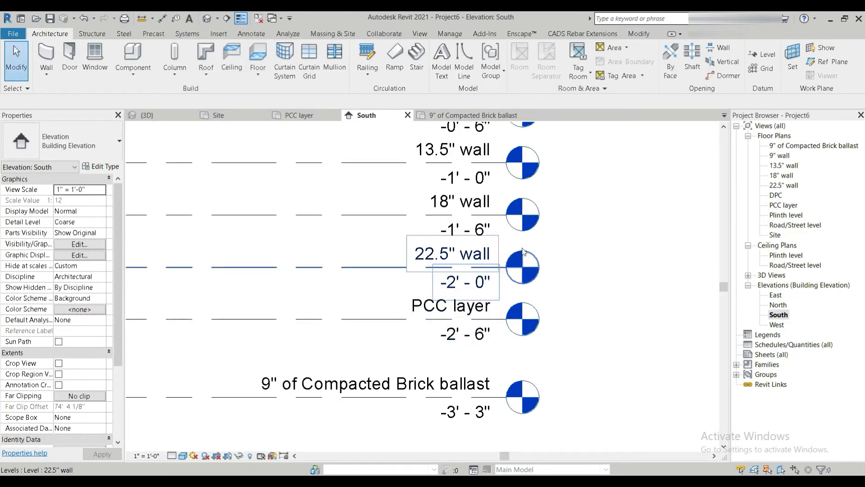
{"action": "double_click", "coordinate": [782, 206]}
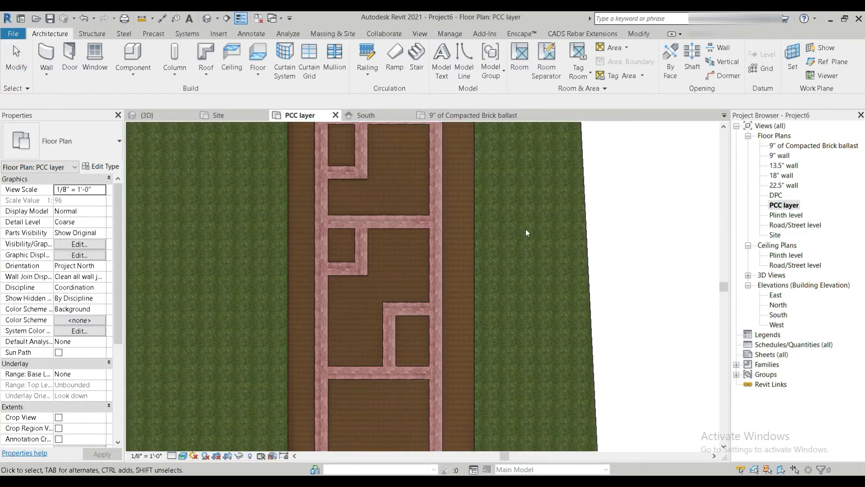
- Restart wall placement with the PCC 2' 6" width 2 type and set its top constraint up to the 22.5" wall level
{"action": "left_click", "coordinate": [46, 55]}
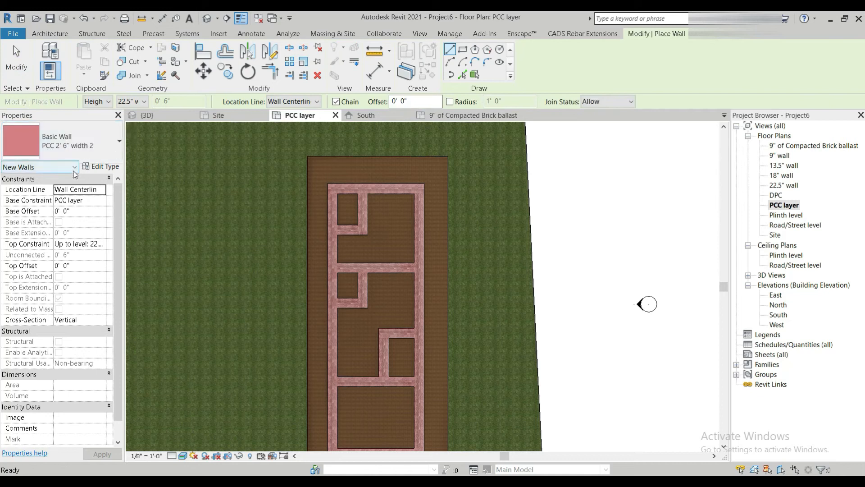
{"action": "left_click", "coordinate": [102, 245]}
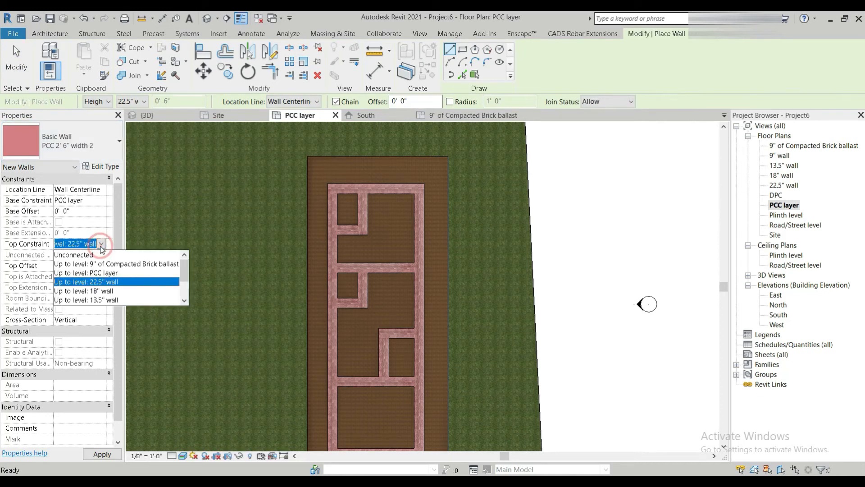
{"action": "scroll", "coordinate": [103, 288], "scroll_direction": "down", "scroll_amount": 2}
{"action": "scroll", "coordinate": [103, 289], "scroll_direction": "up", "scroll_amount": 2}
{"action": "left_click", "coordinate": [109, 282]}
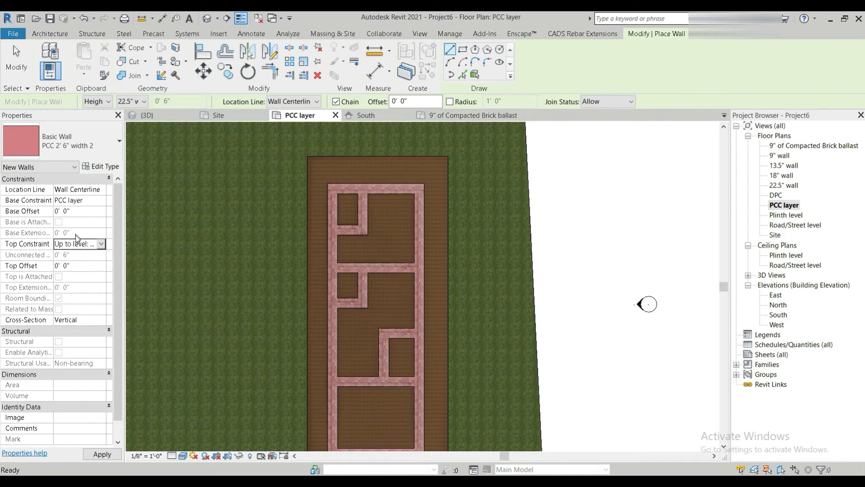
- Draw the PCC 2' 6" width 2 walls along the centrelines of all outer and inner brick ballast walls
{"action": "left_click", "coordinate": [76, 255]}
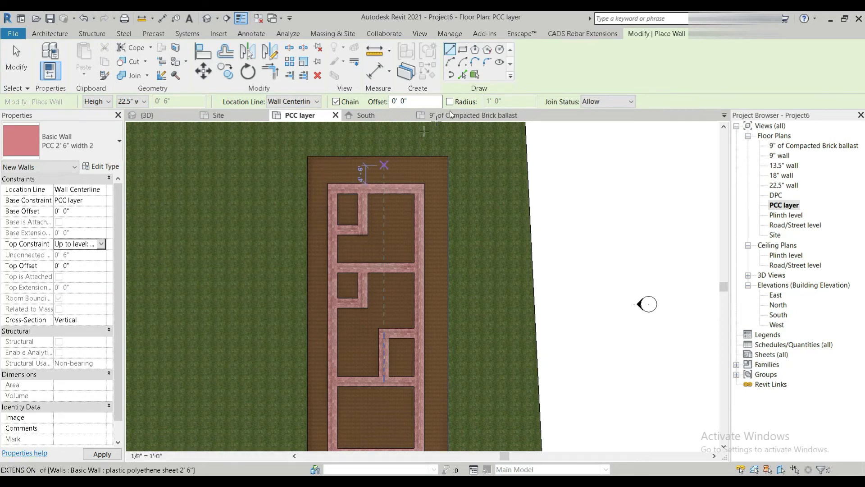
{"action": "scroll", "coordinate": [381, 169], "scroll_direction": "up", "scroll_amount": 5}
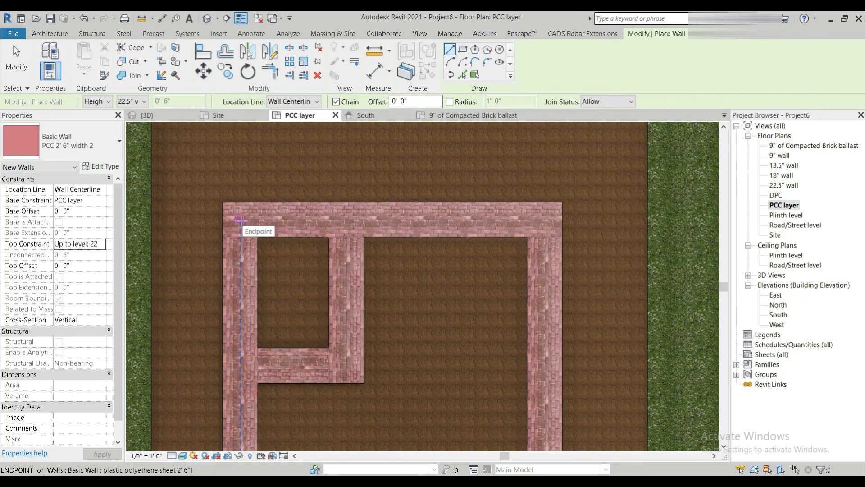
{"action": "left_click", "coordinate": [240, 220]}
{"action": "left_click", "coordinate": [347, 220]}
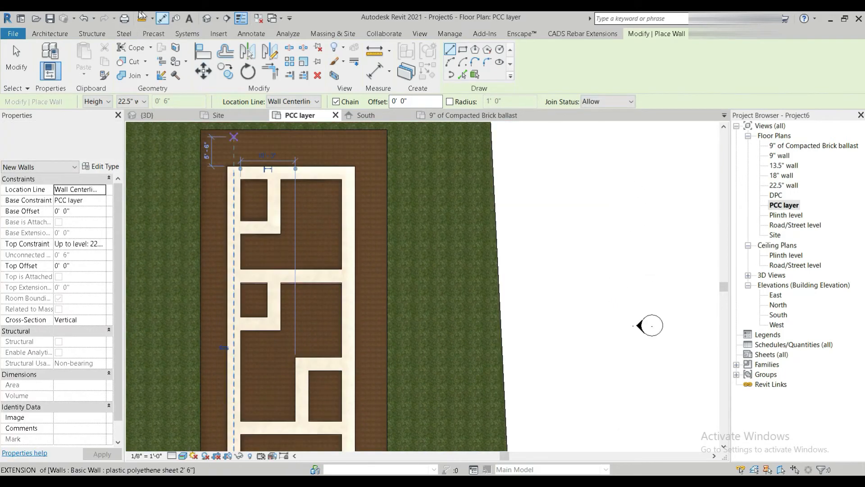
- Inspect the PCC layer on top of the brick ballast walls in the 3D view, including the outer corner
{"action": "left_click", "coordinate": [207, 18]}
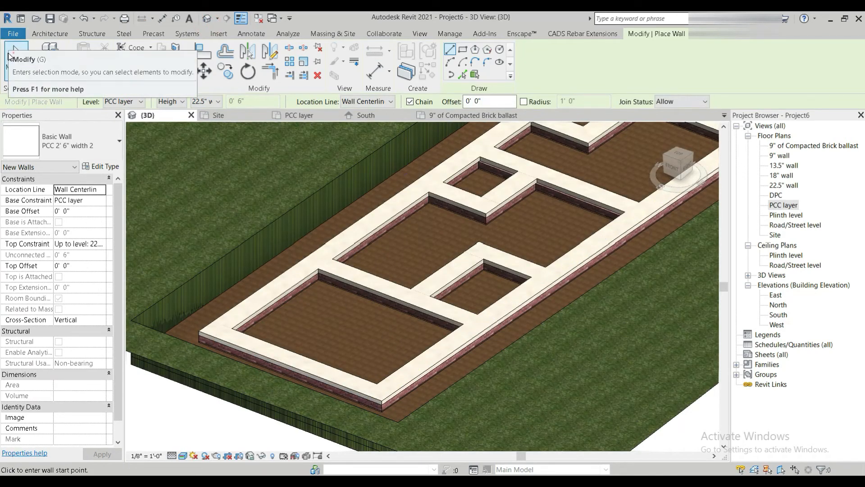
{"action": "left_click", "coordinate": [9, 55]}
{"action": "scroll", "coordinate": [394, 420], "scroll_direction": "up", "scroll_amount": 6}
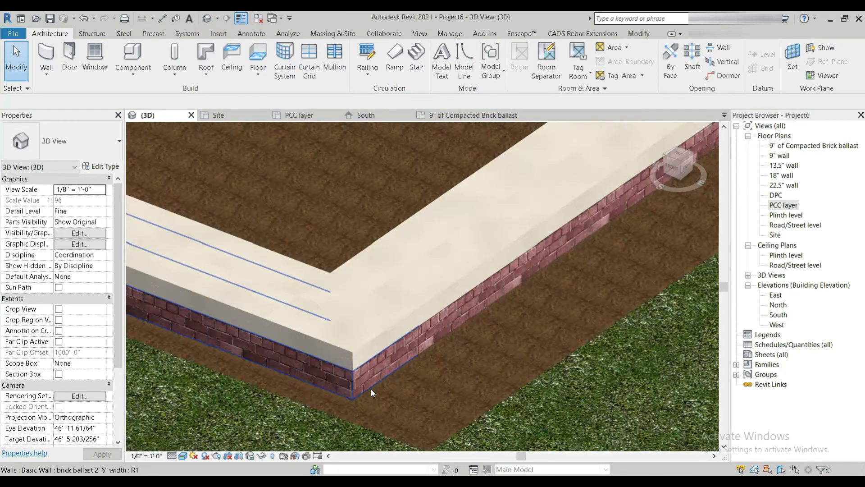
{"action": "scroll", "coordinate": [371, 388], "scroll_direction": "up", "scroll_amount": 2}
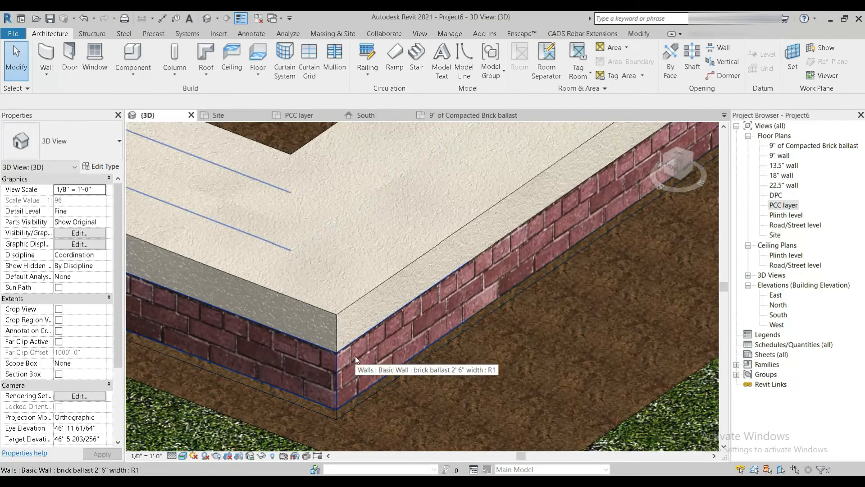
{"action": "scroll", "coordinate": [352, 303], "scroll_direction": "down", "scroll_amount": 4}
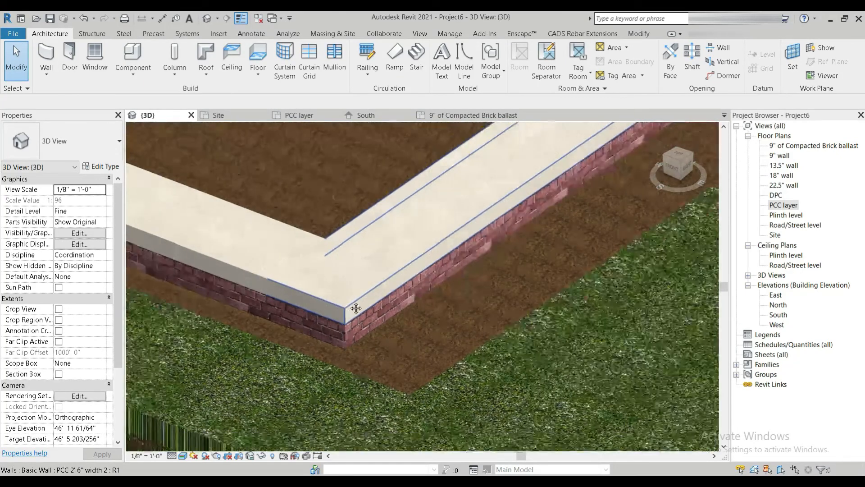
{"action": "scroll", "coordinate": [481, 306], "scroll_direction": "down", "scroll_amount": 5}
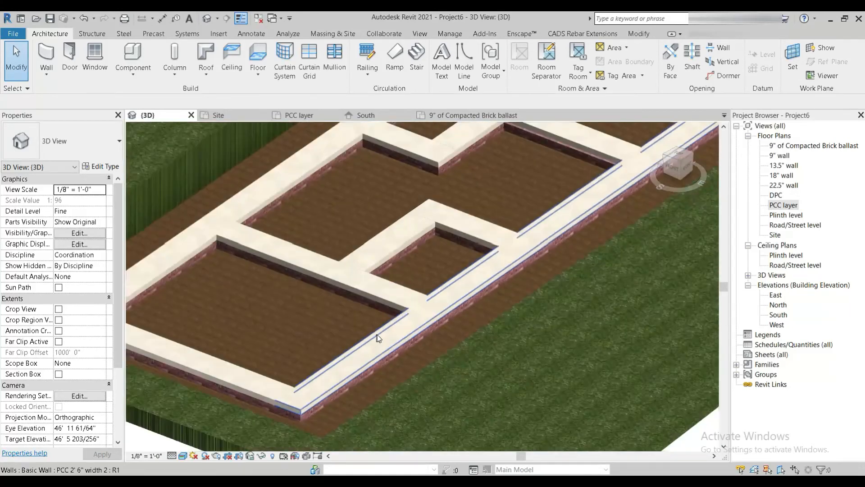
{"action": "scroll", "coordinate": [455, 277], "scroll_direction": "up", "scroll_amount": 3}
{"action": "middle_click_drag", "start_coordinate": [455, 278], "coordinate": [349, 369]}
{"action": "middle_click_drag", "start_coordinate": [414, 333], "coordinate": [483, 301]}
- Check the width of the brick course above the PCC in the foundation detail image in Photos, and return to Revit
{"action": "mouse_move", "coordinate": [595, 480]}
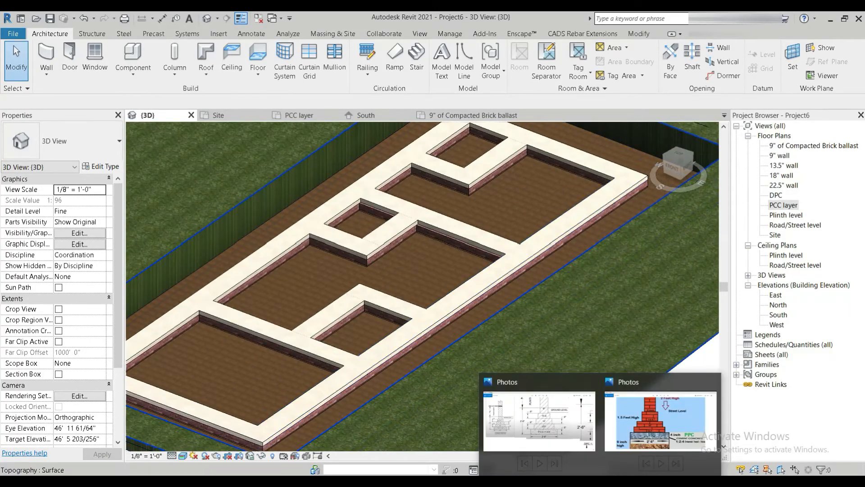
{"action": "left_click", "coordinate": [566, 428]}
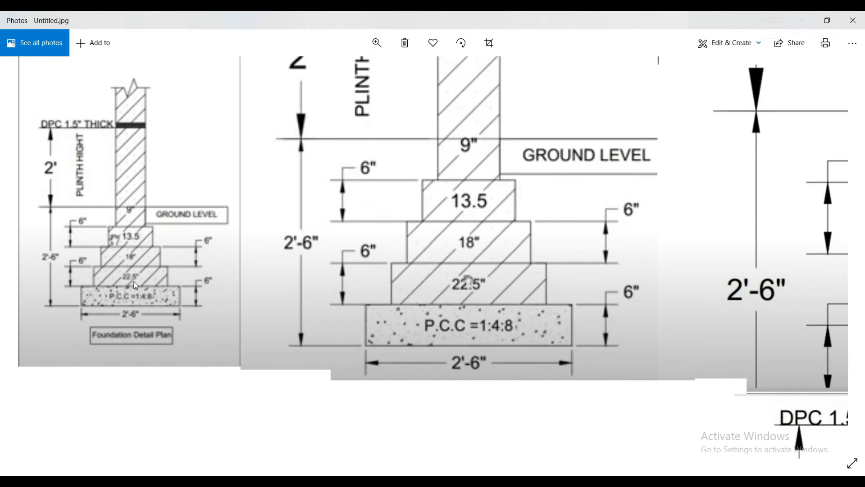
{"action": "left_click", "coordinate": [426, 446]}
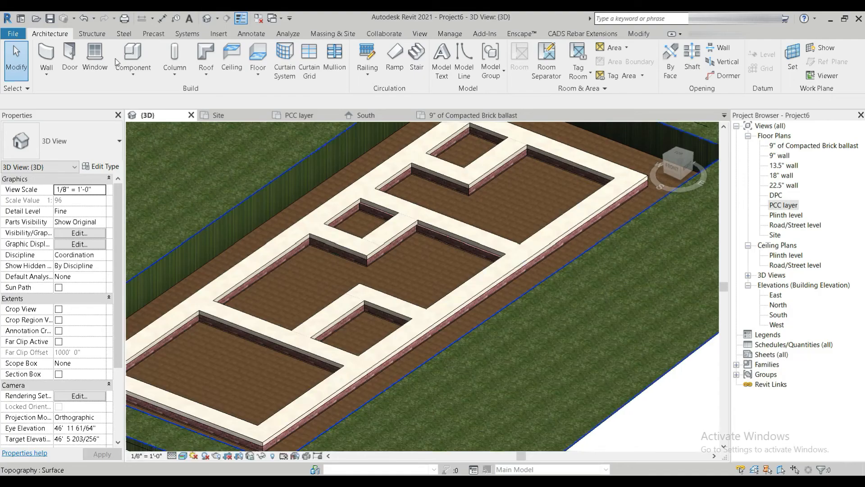
- Start a wall and duplicate the PCC 2' 6" width 2 type as brick wall 22.5"
{"action": "left_click", "coordinate": [38, 49]}
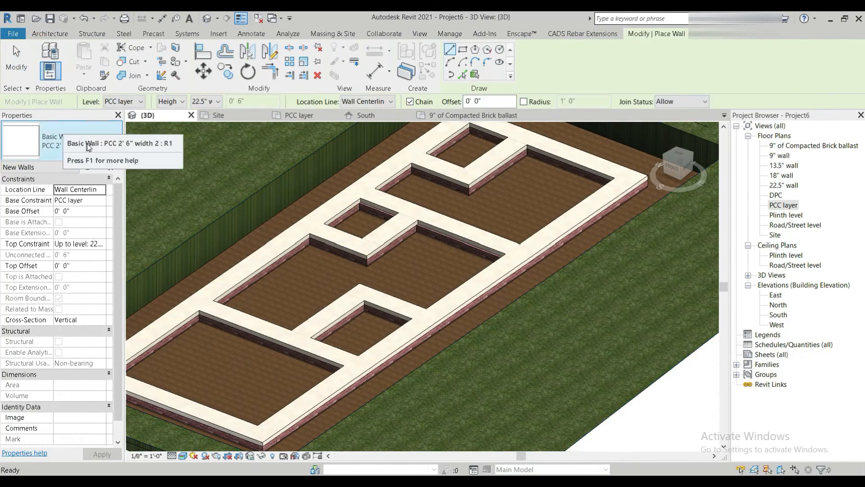
{"action": "left_click", "coordinate": [105, 167]}
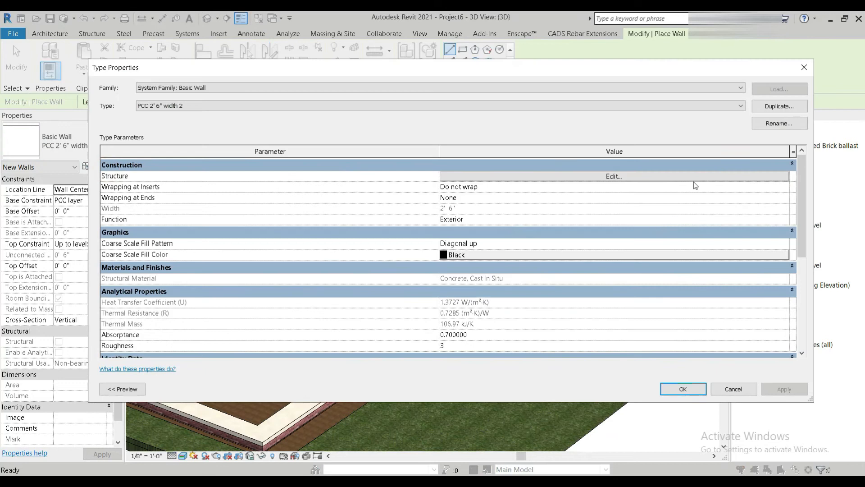
{"action": "left_click", "coordinate": [761, 110]}
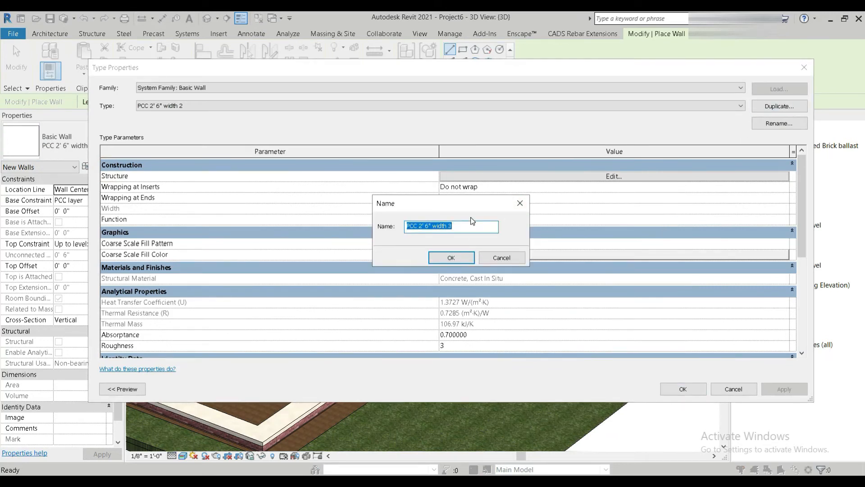
{"action": "type", "text": "brci wall 22.5"}
{"action": "left_click", "coordinate": [417, 226]}
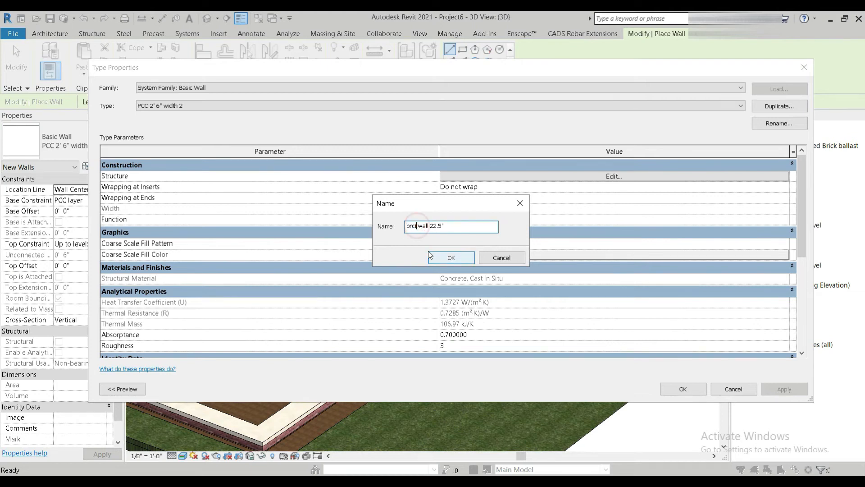
{"action": "key", "text": "BackSpace"}
{"action": "key", "text": "BackSpace"}
{"action": "type", "text": "ick"}
{"action": "left_click", "coordinate": [439, 258]}
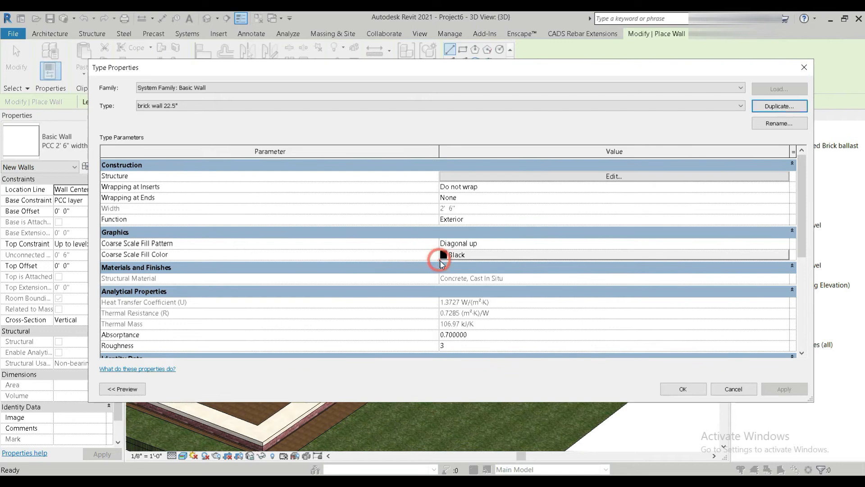
- Assign the Brick, Engineering, Grey material to the structure layer of the brick wall 22.5" type and accept the type settings
{"action": "left_click", "coordinate": [481, 177]}
{"action": "left_click", "coordinate": [443, 177]}
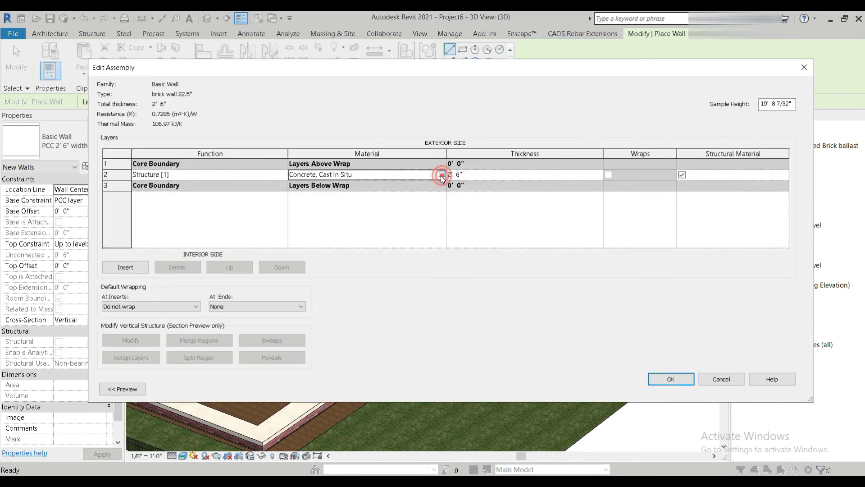
{"action": "left_click", "coordinate": [440, 174]}
{"action": "left_click", "coordinate": [196, 333]}
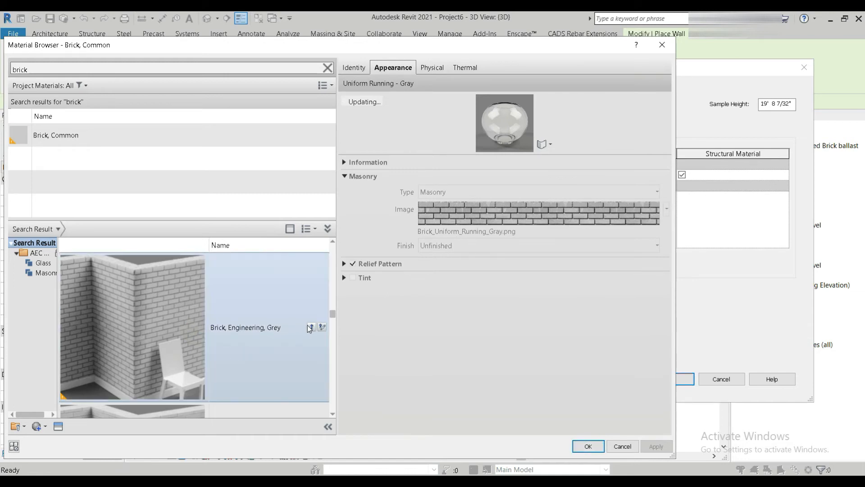
{"action": "left_click", "coordinate": [298, 327]}
{"action": "double_click", "coordinate": [67, 137]}
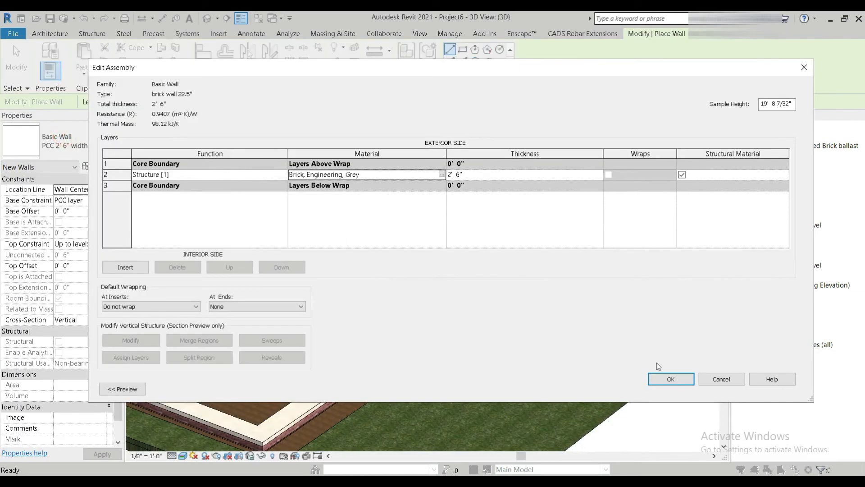
{"action": "left_click", "coordinate": [670, 378]}
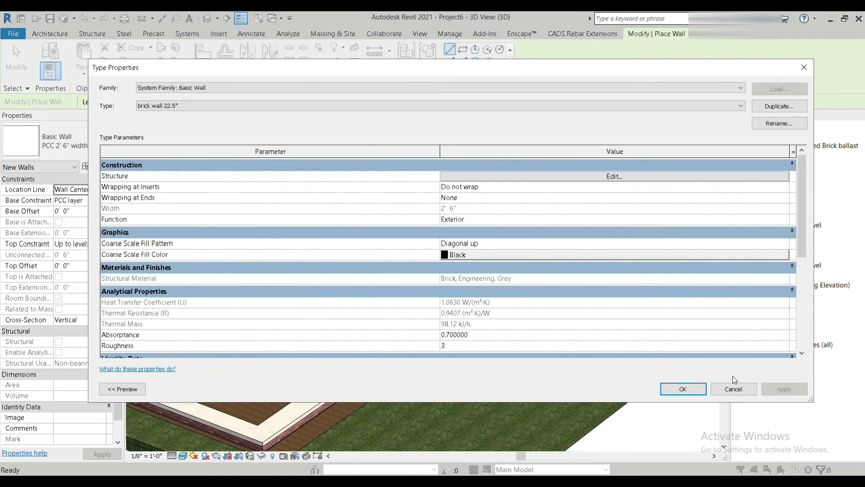
{"action": "left_click", "coordinate": [683, 388]}
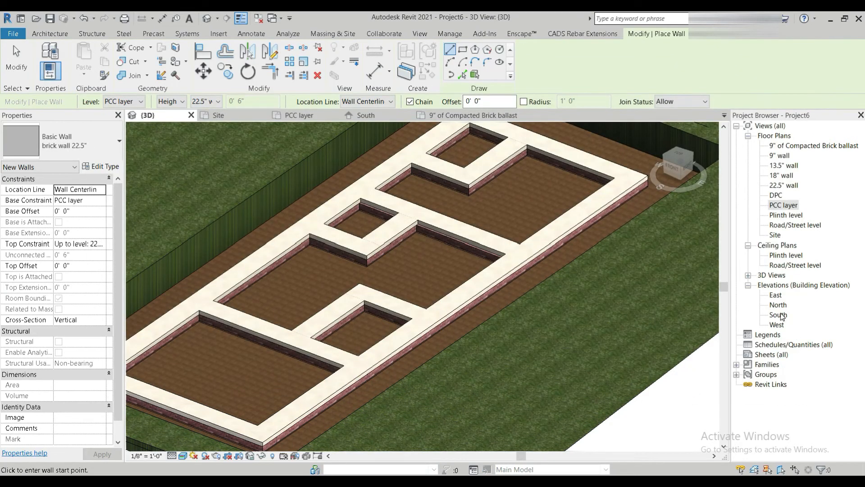
- In the South elevation, prefix the level names in ascending order, from 01 for 9" of Compacted Brick ballast to 09 for DPC
{"action": "double_click", "coordinate": [779, 314]}
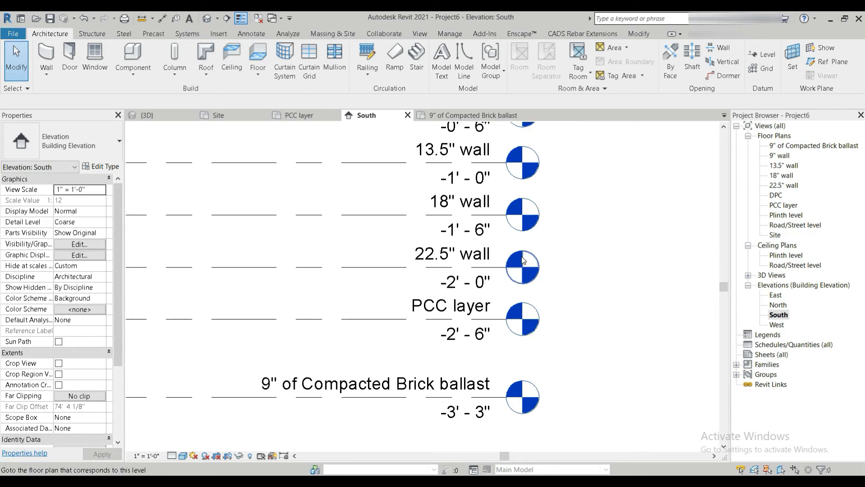
{"action": "scroll", "coordinate": [645, 226], "scroll_direction": "down", "scroll_amount": 2}
{"action": "scroll", "coordinate": [598, 271], "scroll_direction": "down", "scroll_amount": 1}
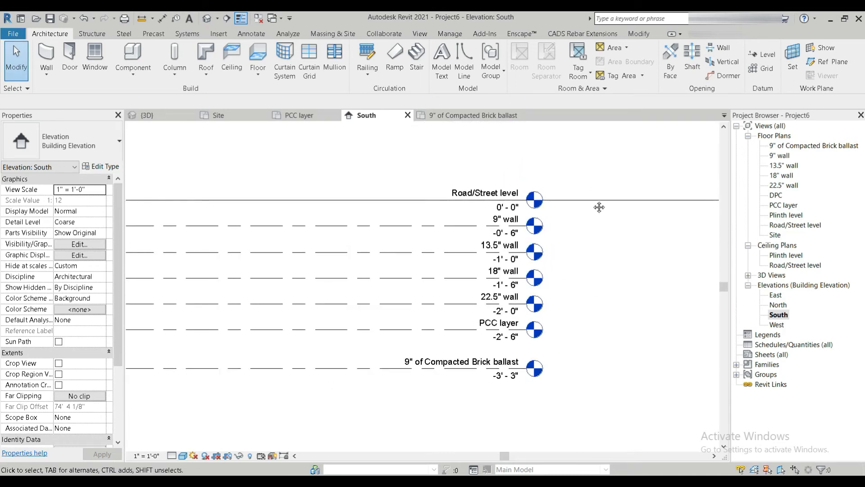
{"action": "middle_click_drag", "start_coordinate": [599, 208], "coordinate": [574, 415]}
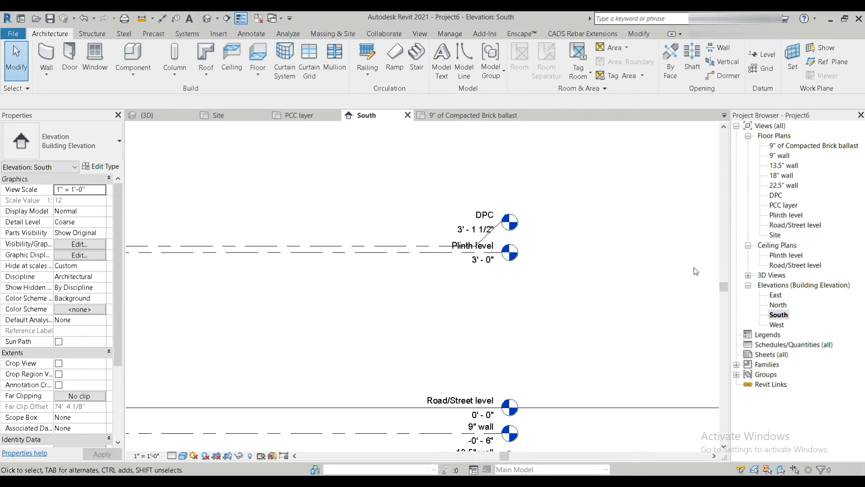
{"action": "middle_click_drag", "start_coordinate": [648, 332], "coordinate": [655, 166]}
{"action": "middle_click_drag", "start_coordinate": [574, 359], "coordinate": [588, 303]}
{"action": "scroll", "coordinate": [487, 345], "scroll_direction": "up", "scroll_amount": 2}
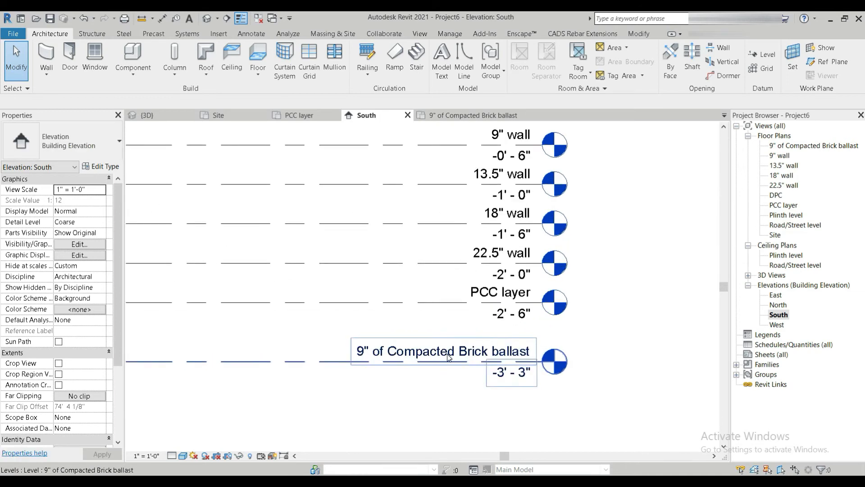
{"action": "double_click", "coordinate": [440, 353]}
{"action": "left_click", "coordinate": [419, 351]}
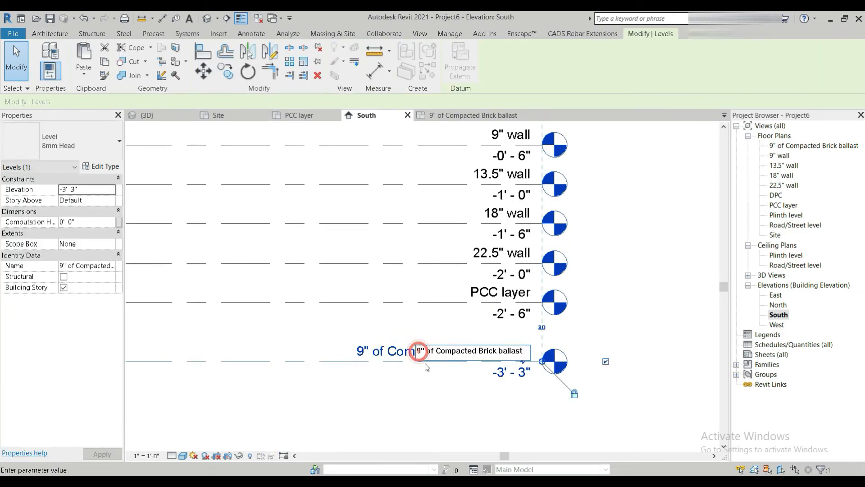
{"action": "type", "text": "01"}
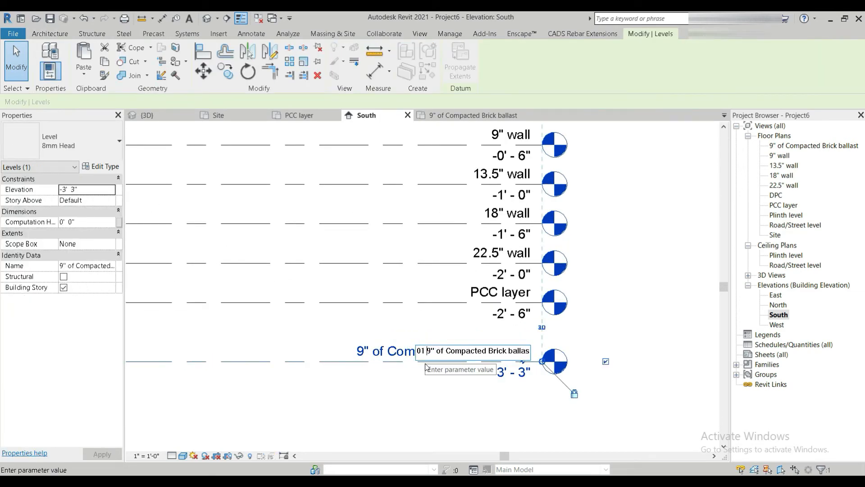
{"action": "key", "text": "Return"}
{"action": "left_click", "coordinate": [476, 251]}
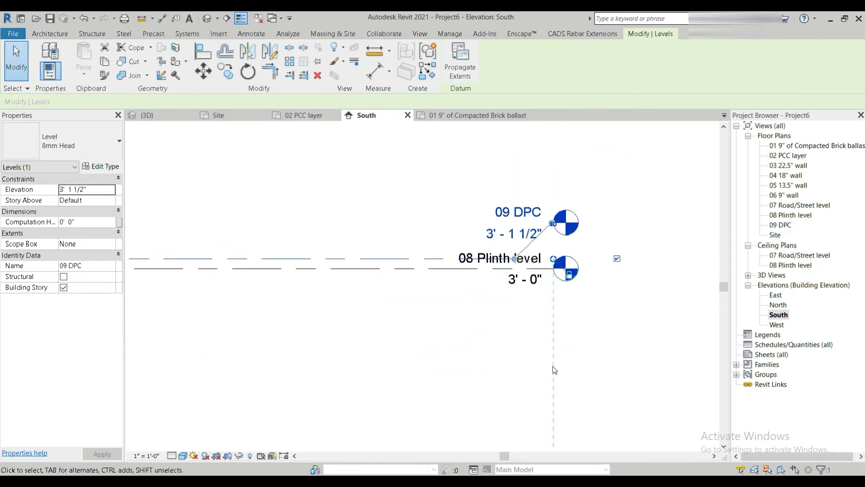
- Review the order of the numbered levels in the South elevation, from the plinth level down to the foundation levels
{"action": "middle_click_drag", "start_coordinate": [555, 369], "coordinate": [538, 247]}
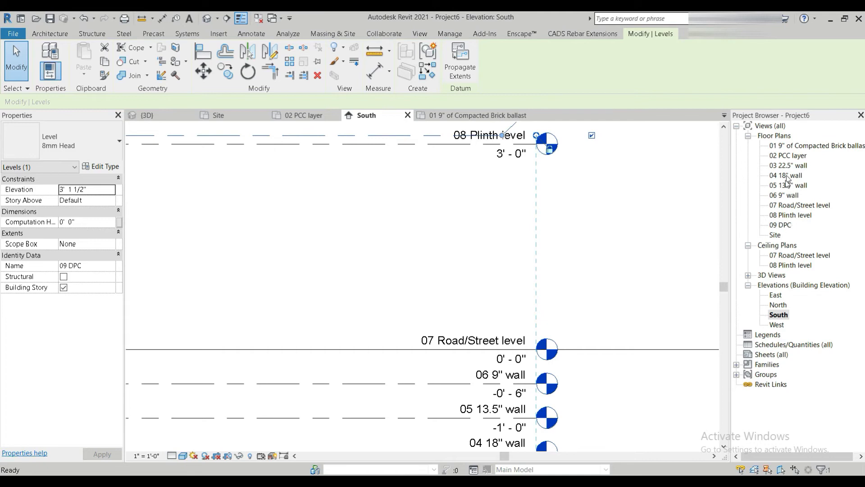
{"action": "middle_click_drag", "start_coordinate": [608, 386], "coordinate": [619, 224]}
{"action": "scroll", "coordinate": [561, 257], "scroll_direction": "up", "scroll_amount": 3}
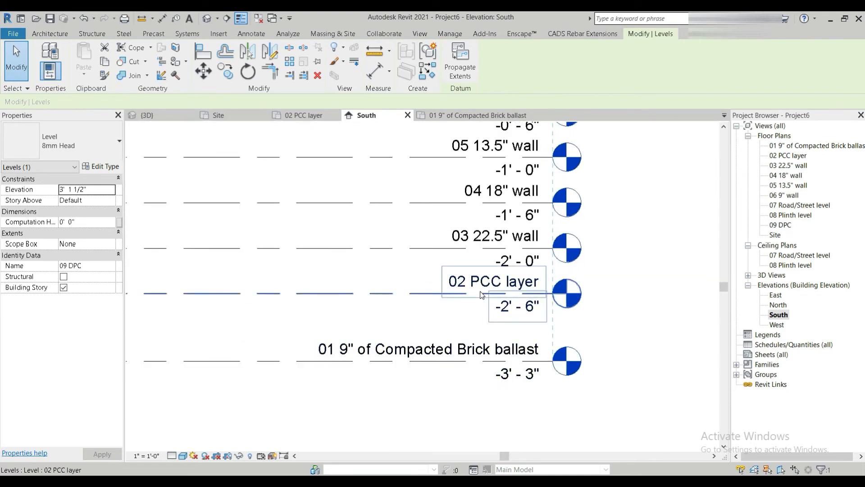
{"action": "scroll", "coordinate": [482, 291], "scroll_direction": "up", "scroll_amount": 2}
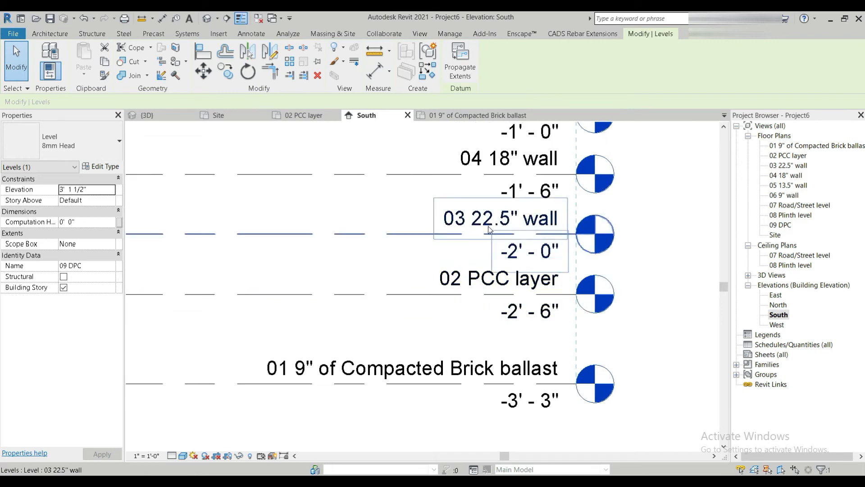
{"action": "scroll", "coordinate": [471, 302], "scroll_direction": "up", "scroll_amount": 3}
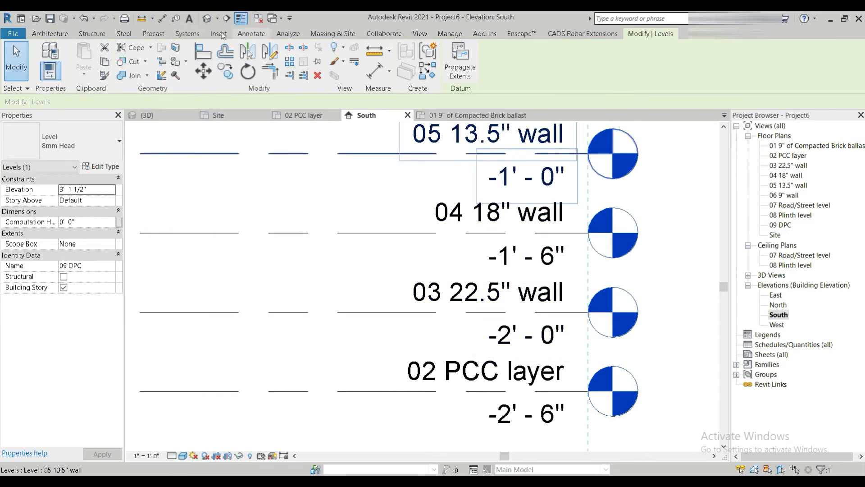
- Open the 03 22.5" wall floor plan and start a wall with the brick wall 22.5" type
{"action": "left_click", "coordinate": [206, 20]}
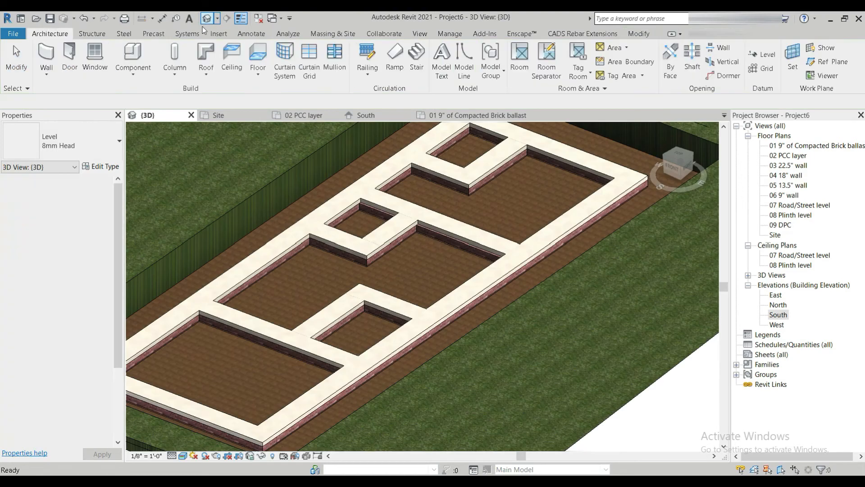
{"action": "left_click", "coordinate": [48, 57]}
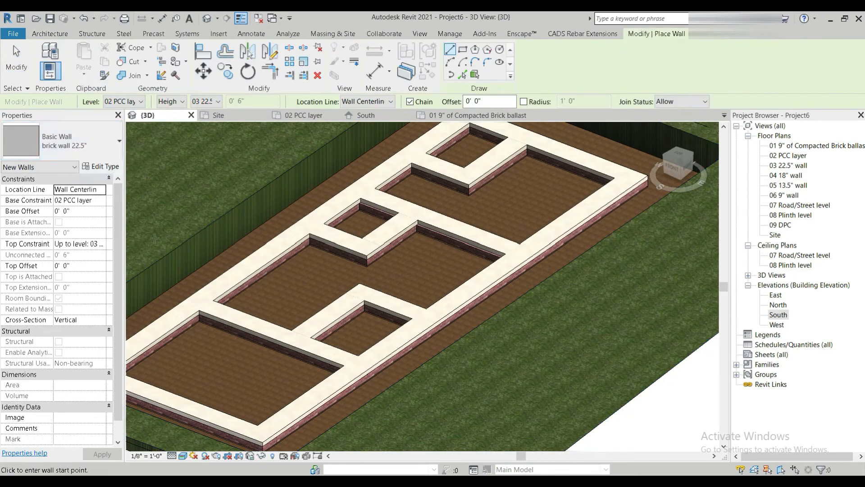
{"action": "middle_click_drag", "start_coordinate": [310, 219], "coordinate": [362, 201]}
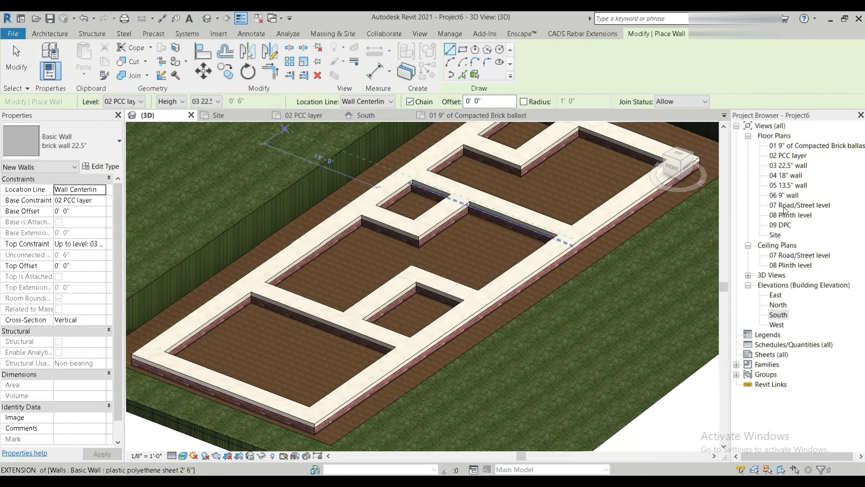
{"action": "double_click", "coordinate": [793, 167]}
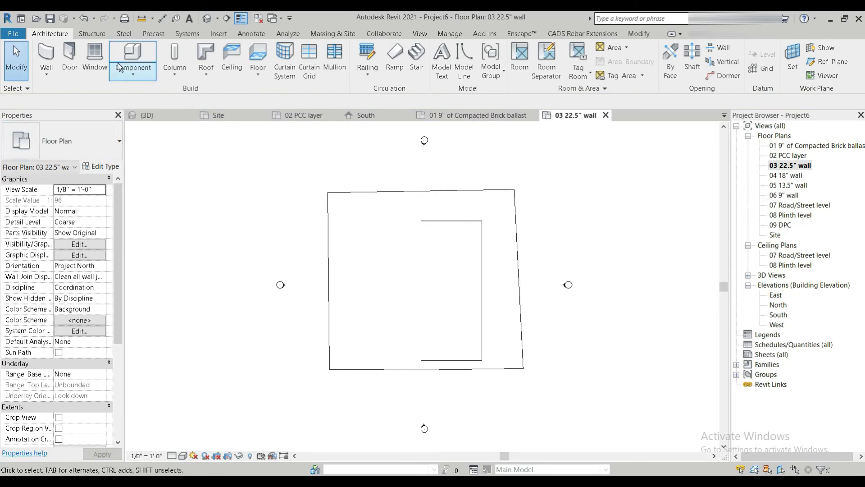
{"action": "left_click", "coordinate": [47, 56]}
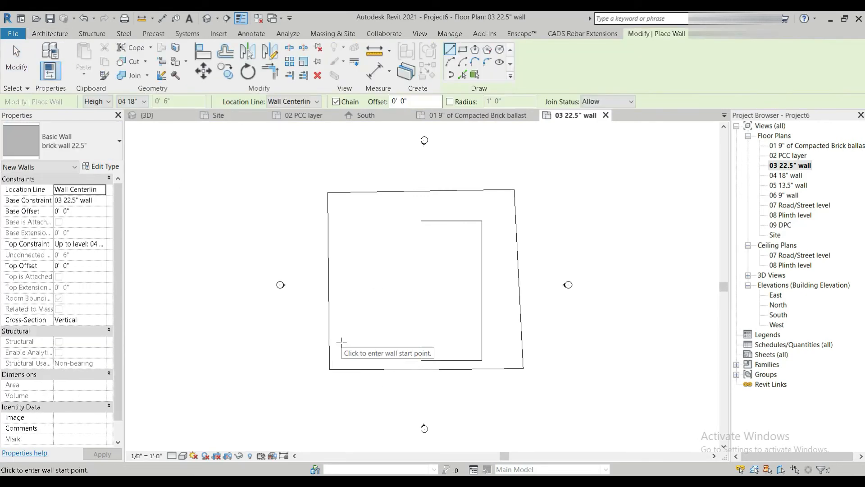
- Set the bottom and view depth of the 03 22.5" wall plan's view range to Unlimited
{"action": "key", "text": "v"}
{"action": "key", "text": "r"}
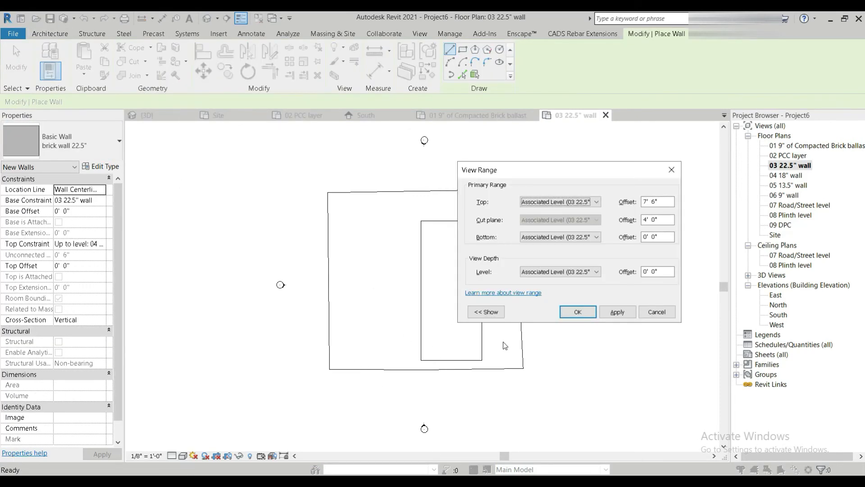
{"action": "left_click", "coordinate": [561, 237]}
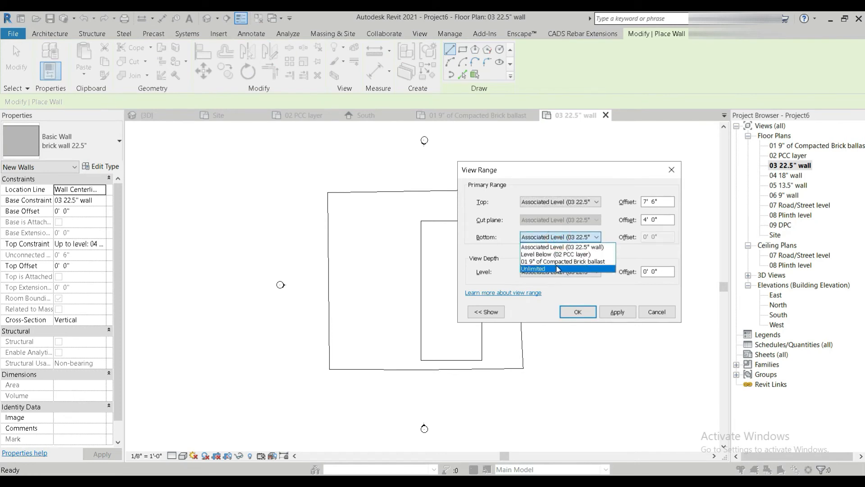
{"action": "left_click", "coordinate": [538, 267]}
{"action": "left_click", "coordinate": [555, 270]}
{"action": "left_click", "coordinate": [554, 292]}
{"action": "left_click", "coordinate": [577, 311]}
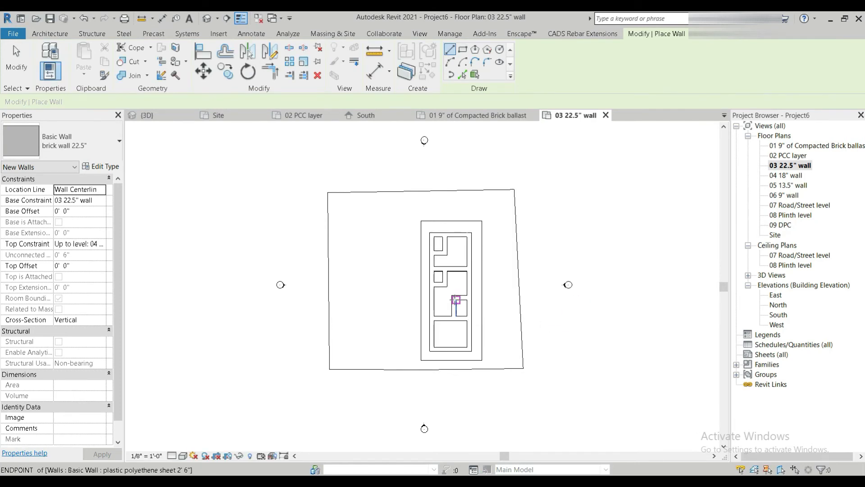
- Constrain the top of the new 22.5" brick wall up to level 04 18" wall
{"action": "scroll", "coordinate": [497, 318], "scroll_direction": "up", "scroll_amount": 3}
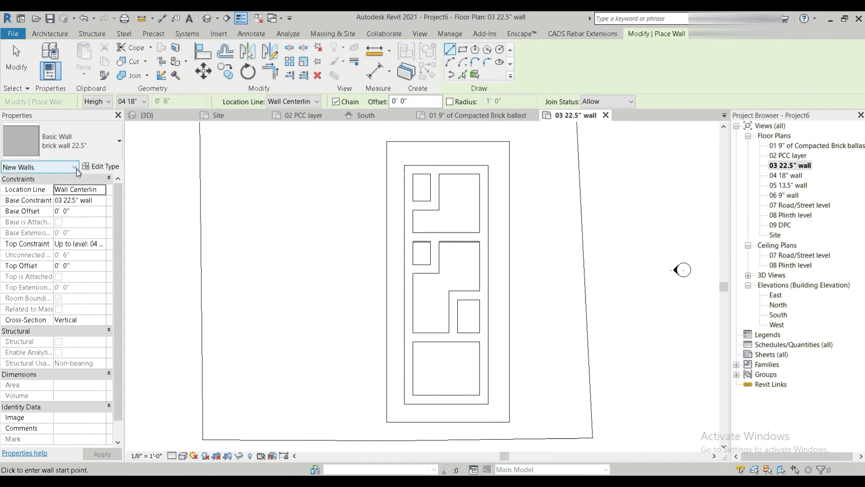
{"action": "left_click", "coordinate": [99, 243]}
{"action": "left_click", "coordinate": [101, 245]}
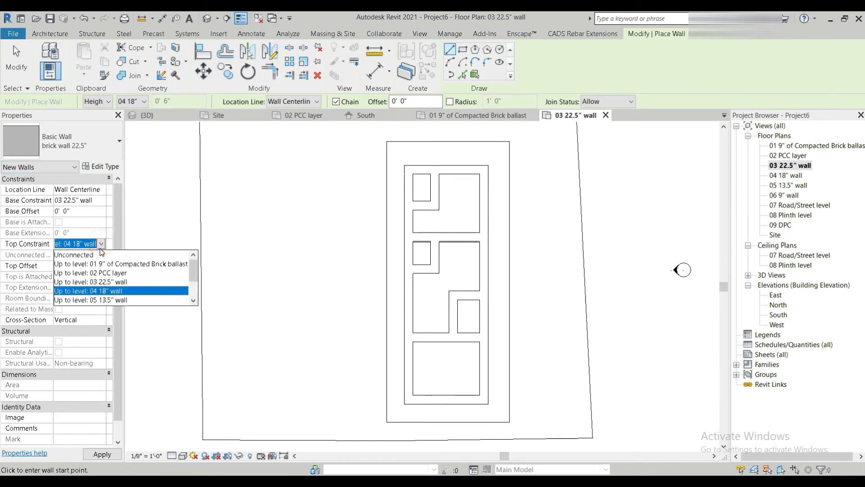
{"action": "left_click", "coordinate": [116, 291]}
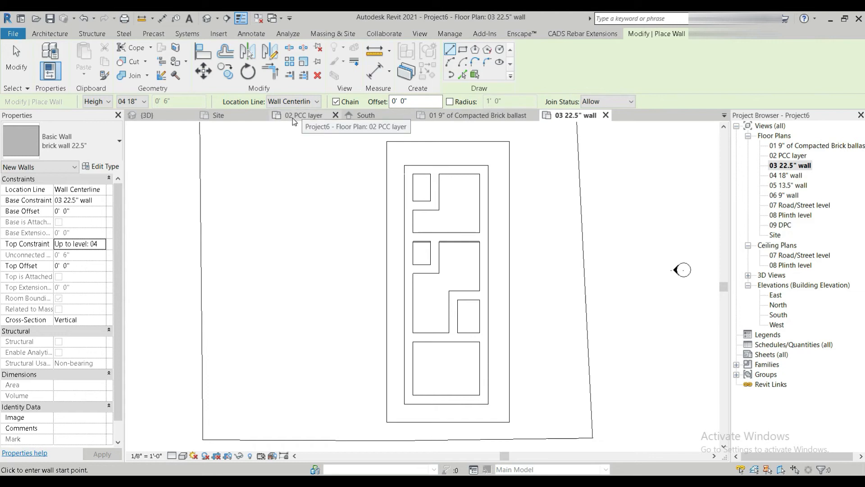
- Inspect the 22.5" brick course above the PCC layer in the 3D view, at the corner and along the foundation
{"action": "scroll", "coordinate": [435, 170], "scroll_direction": "up", "scroll_amount": 3}
{"action": "left_click", "coordinate": [371, 166]}
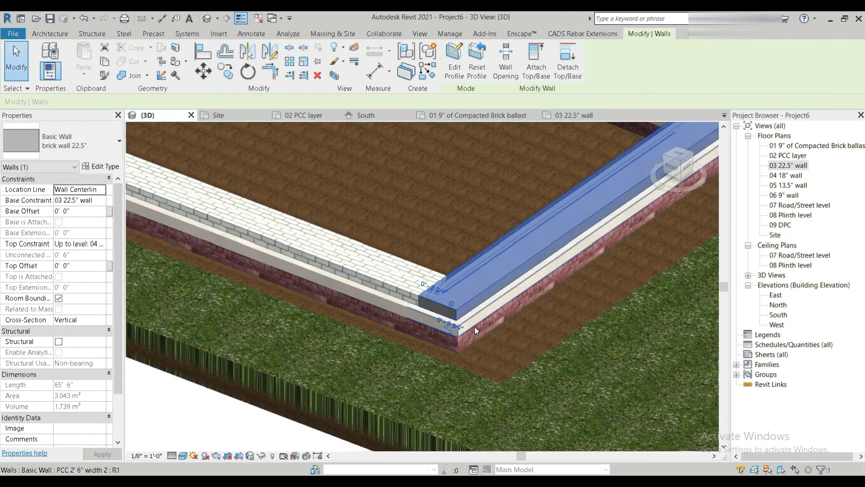
{"action": "key", "text": "Escape"}
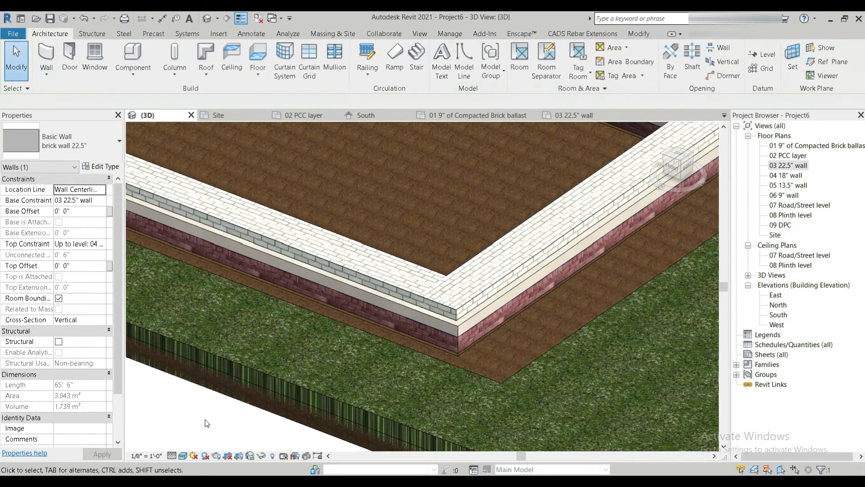
{"action": "middle_click_drag", "start_coordinate": [594, 276], "coordinate": [405, 428]}
{"action": "scroll", "coordinate": [405, 322], "scroll_direction": "down", "scroll_amount": 2}
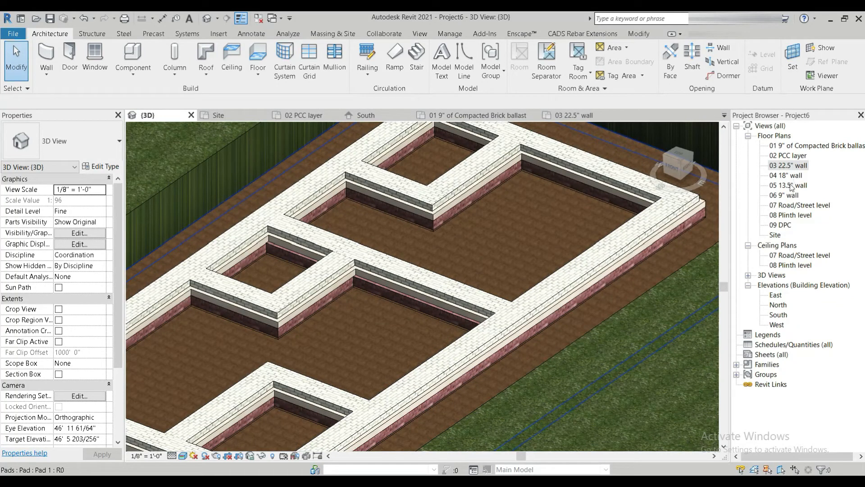
- Start a wall and duplicate the brick wall 22.5" type as brick wall 18"
{"action": "left_click", "coordinate": [789, 175]}
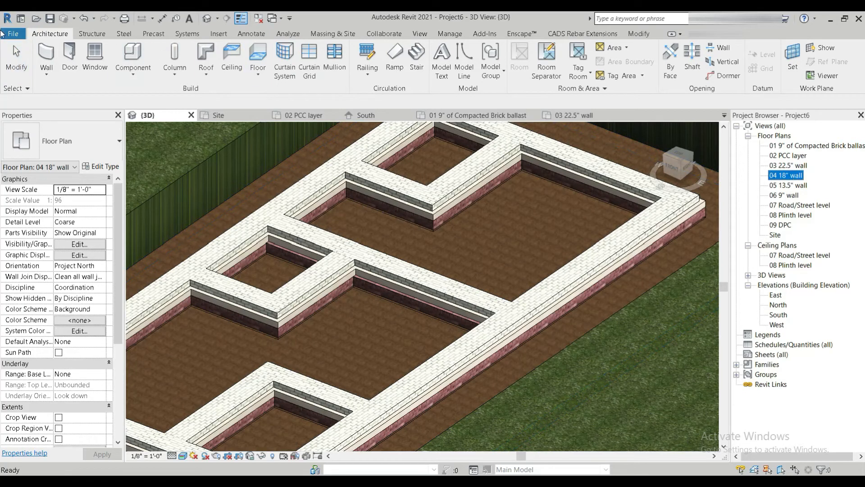
{"action": "left_click", "coordinate": [46, 51]}
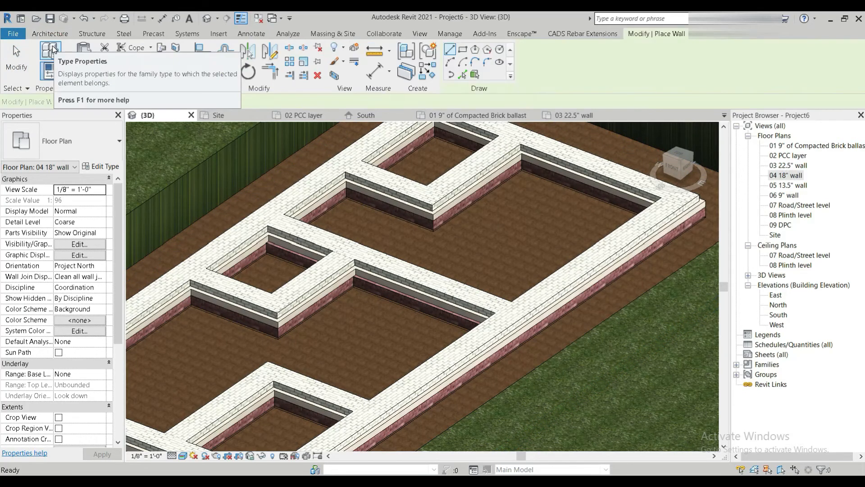
{"action": "left_click", "coordinate": [100, 166]}
{"action": "left_click", "coordinate": [770, 106]}
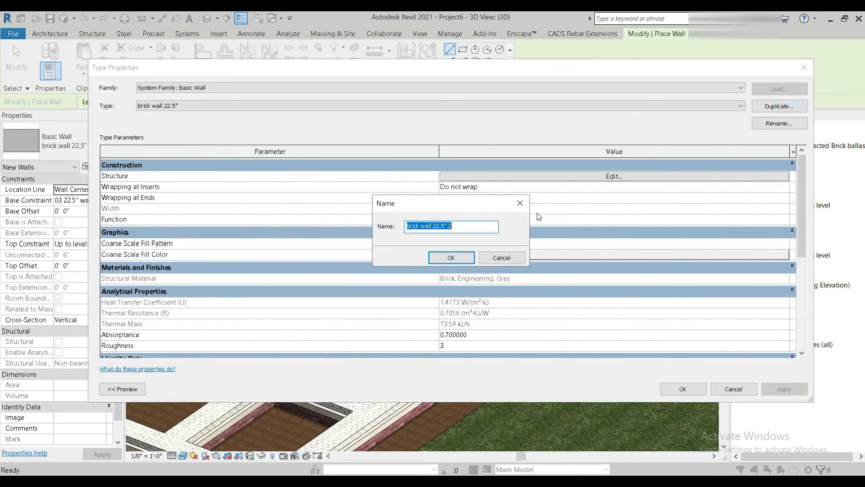
{"action": "left_click", "coordinate": [457, 230]}
{"action": "type", "text": "18\""}
{"action": "key", "text": "Return"}
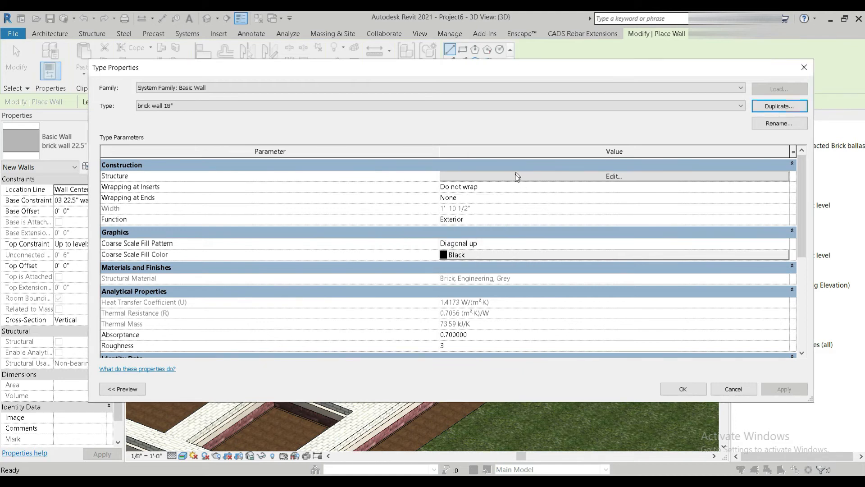
- Set the structure layer thickness of the brick wall 18" type to 18" and accept the type settings
{"action": "left_click", "coordinate": [517, 176]}
{"action": "left_click", "coordinate": [502, 176]}
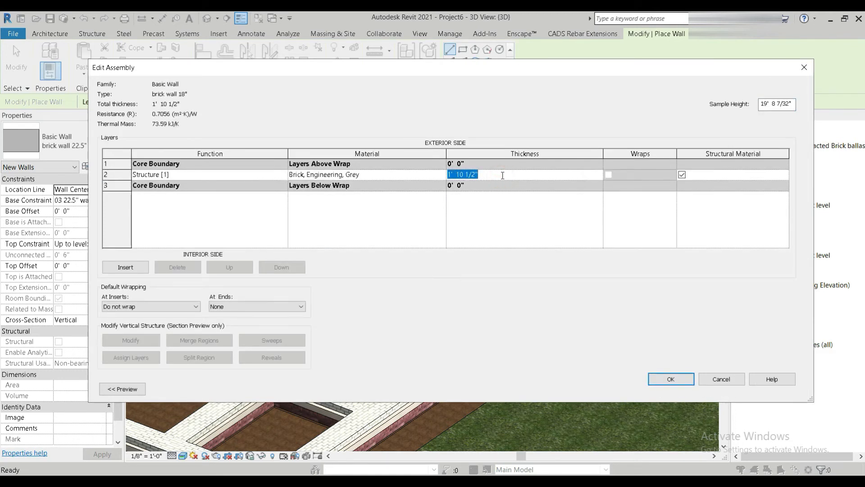
{"action": "type", "text": "18"}
{"action": "key", "text": "Tab"}
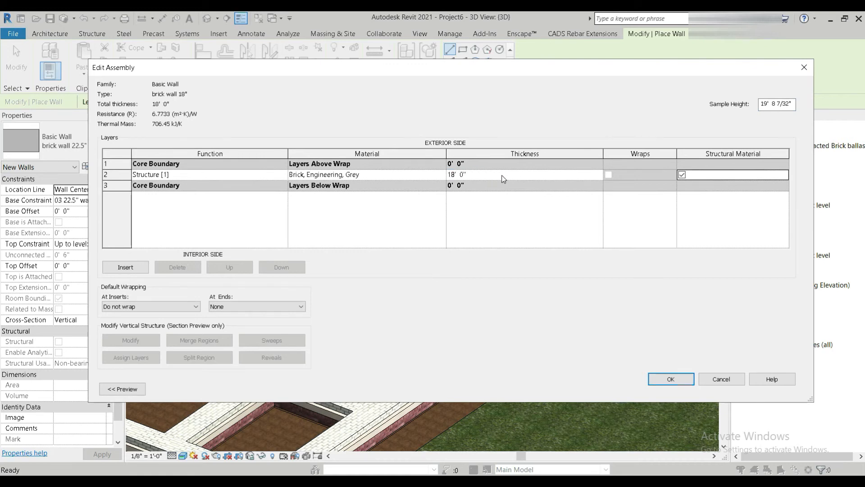
{"action": "left_click", "coordinate": [486, 175]}
{"action": "type", "text": "18"}
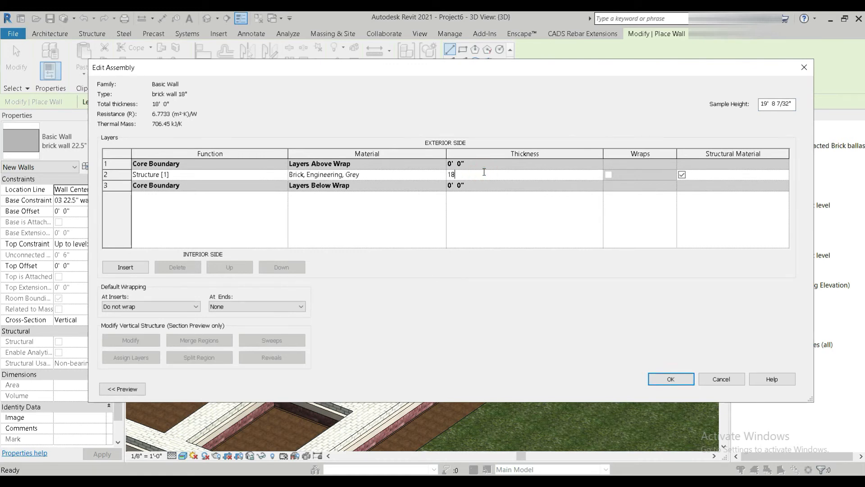
{"action": "type", "text": "\""}
{"action": "key", "text": "Tab"}
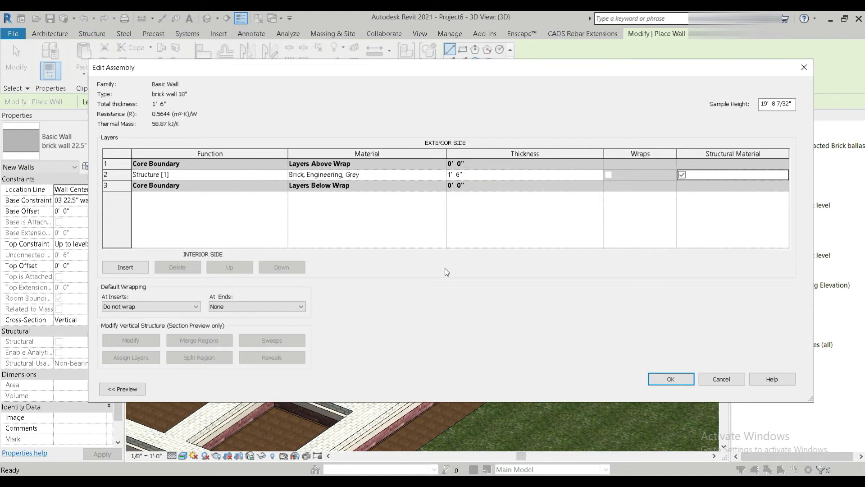
{"action": "left_click", "coordinate": [670, 379]}
{"action": "left_click", "coordinate": [682, 389]}
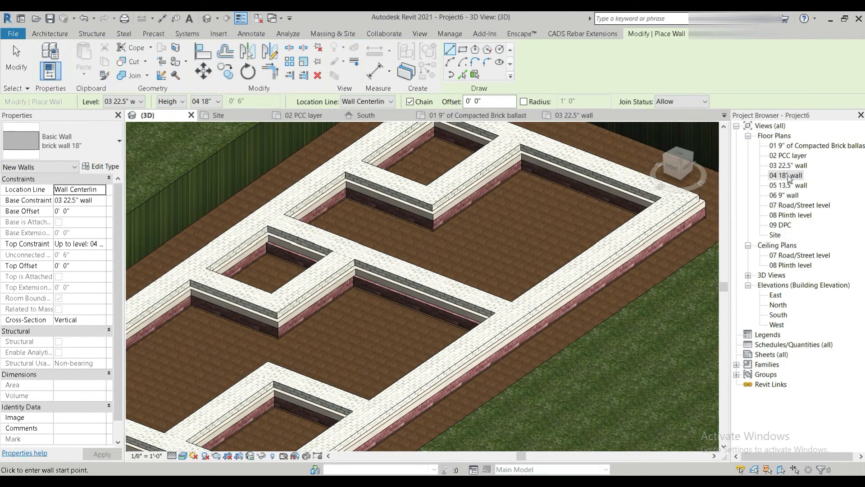
- Open the 04 18" wall floor plan and set its view range bottom and view depth to Unlimited
{"action": "double_click", "coordinate": [789, 177]}
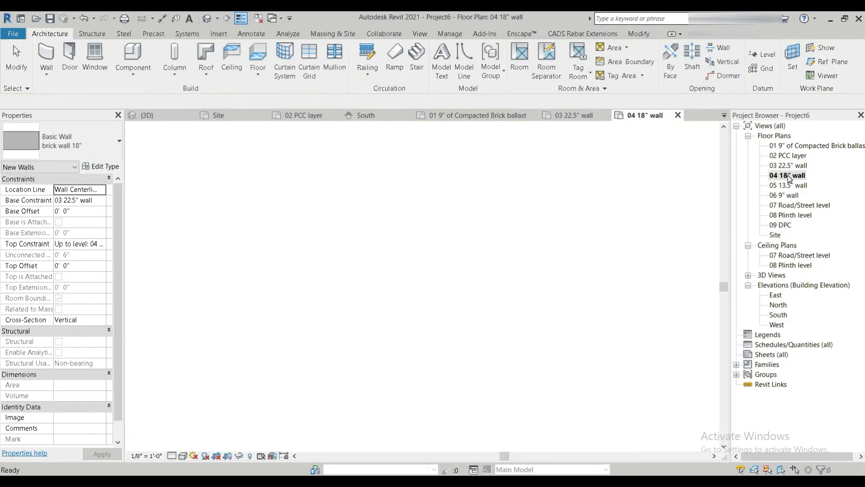
{"action": "key", "text": "v"}
{"action": "key", "text": "r"}
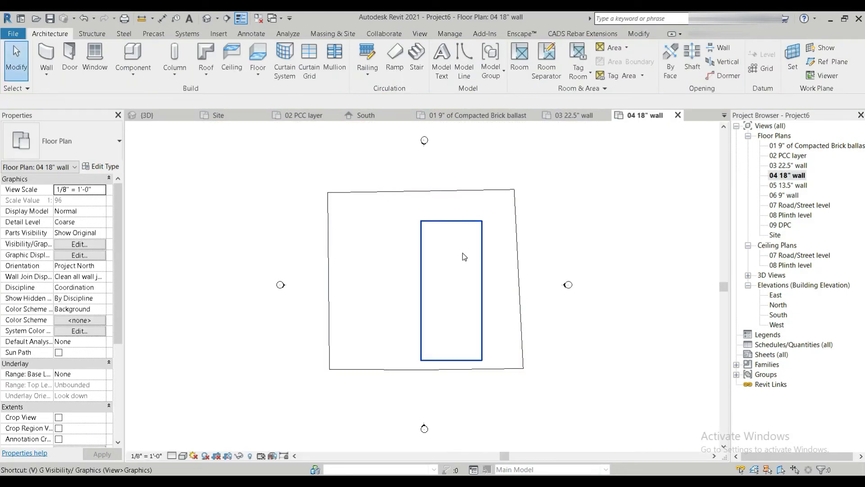
{"action": "left_click", "coordinate": [593, 237]}
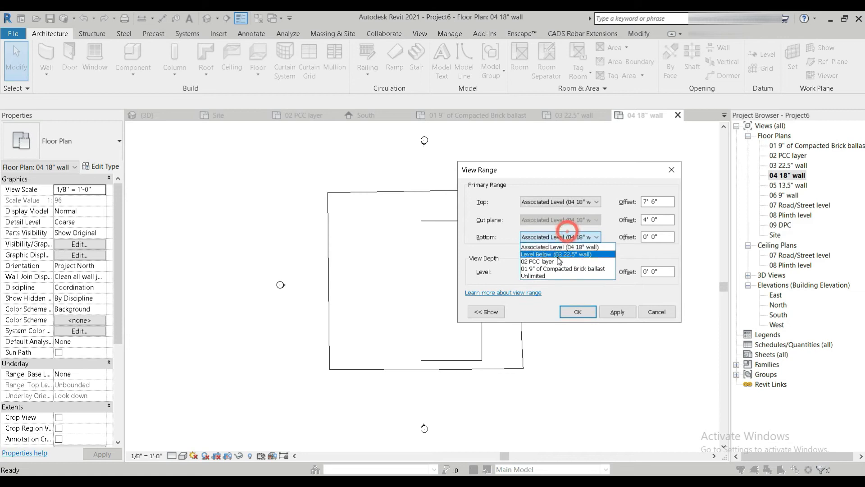
{"action": "left_click", "coordinate": [554, 275]}
{"action": "left_click", "coordinate": [555, 272]}
{"action": "left_click", "coordinate": [552, 304]}
{"action": "left_click", "coordinate": [550, 276]}
{"action": "left_click", "coordinate": [551, 302]}
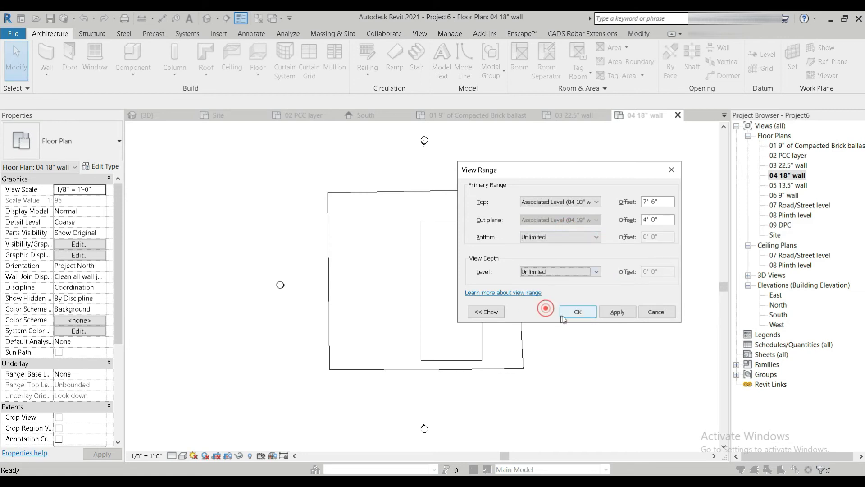
{"action": "left_click", "coordinate": [578, 311]}
- Draw the brick wall 18" centred on the upper outer 22.5" wall, from its left corner to its right corner
{"action": "scroll", "coordinate": [365, 272], "scroll_direction": "up", "scroll_amount": 3}
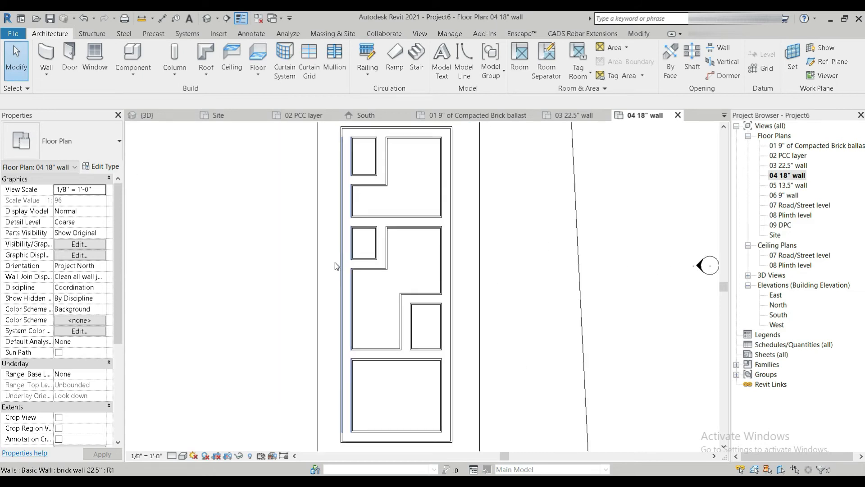
{"action": "left_click", "coordinate": [45, 52]}
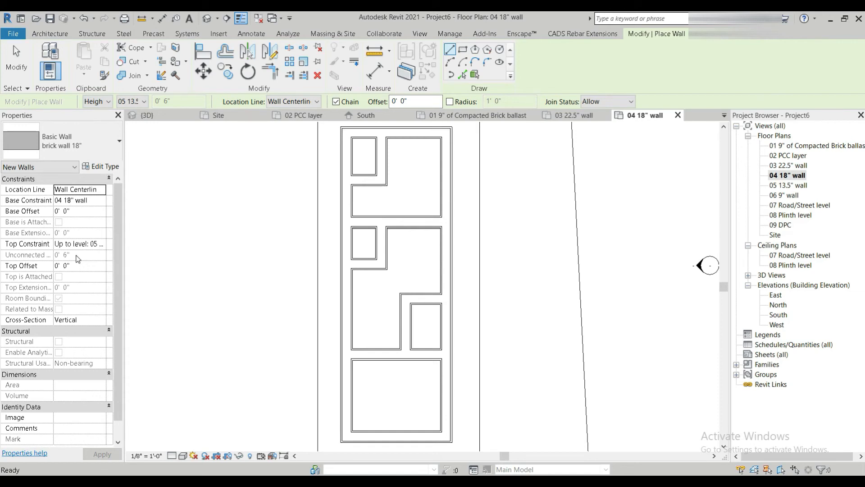
{"action": "middle_click_drag", "start_coordinate": [402, 176], "coordinate": [402, 269]}
{"action": "scroll", "coordinate": [364, 212], "scroll_direction": "up", "scroll_amount": 3}
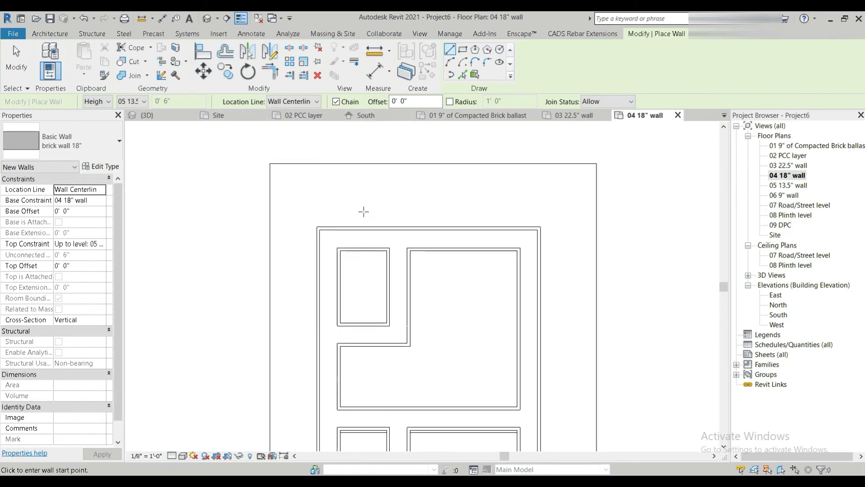
{"action": "left_click", "coordinate": [329, 238]}
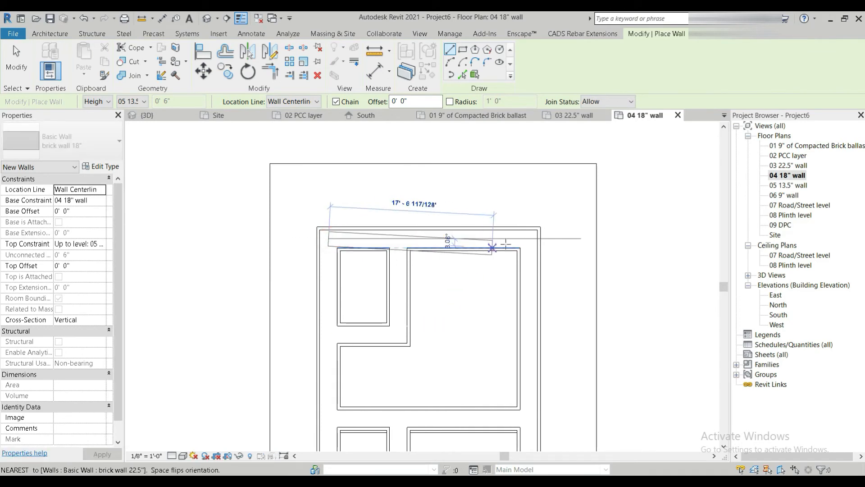
{"action": "left_click", "coordinate": [528, 239]}
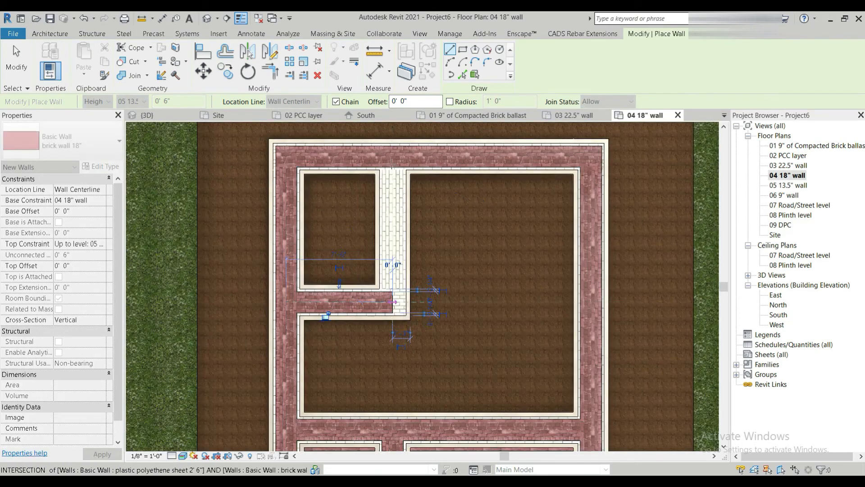
- Run the 18" wall along the partition beside the small upper-left room to the outer wall, and check the stepped courses in 3D
{"action": "left_click", "coordinate": [392, 156]}
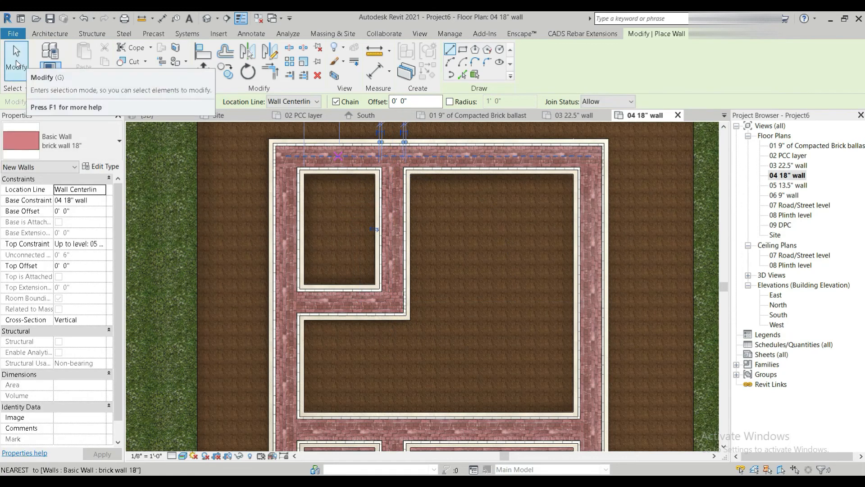
{"action": "left_click", "coordinate": [16, 61]}
{"action": "left_click", "coordinate": [206, 18]}
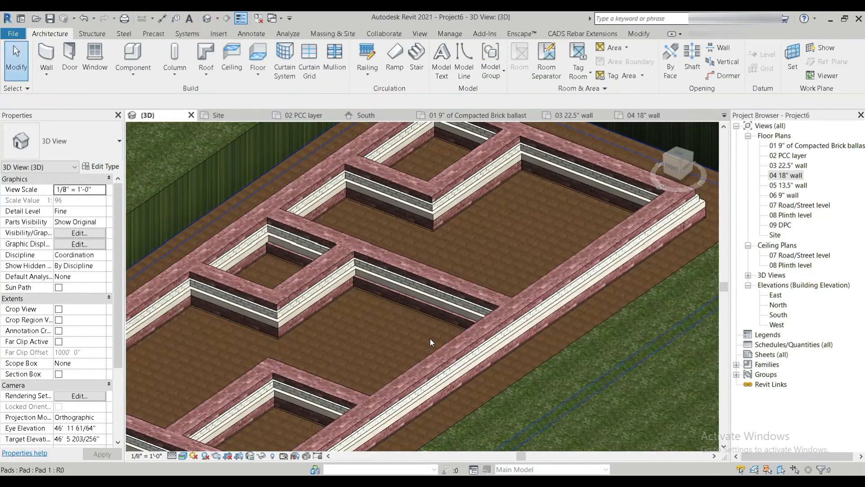
{"action": "scroll", "coordinate": [314, 280], "scroll_direction": "up", "scroll_amount": 4}
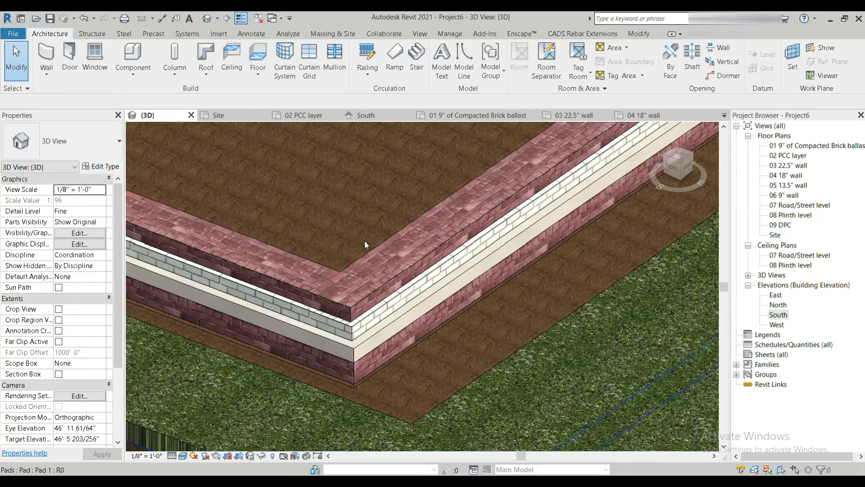
- Start a new wall and duplicate the brick wall 18" type under the name brick wall 13.5"
{"action": "left_click", "coordinate": [370, 291]}
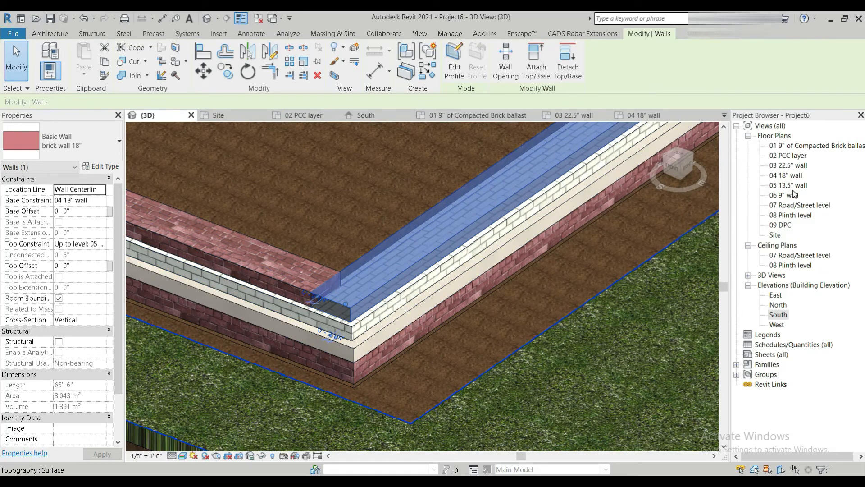
{"action": "left_click", "coordinate": [49, 34]}
{"action": "left_click", "coordinate": [49, 50]}
{"action": "left_click", "coordinate": [103, 166]}
{"action": "left_click", "coordinate": [798, 107]}
{"action": "left_click", "coordinate": [478, 227]}
{"action": "key", "text": "BackSpace"}
{"action": "key", "text": "BackSpace"}
{"action": "key", "text": "BackSpace"}
{"action": "key", "text": "BackSpace"}
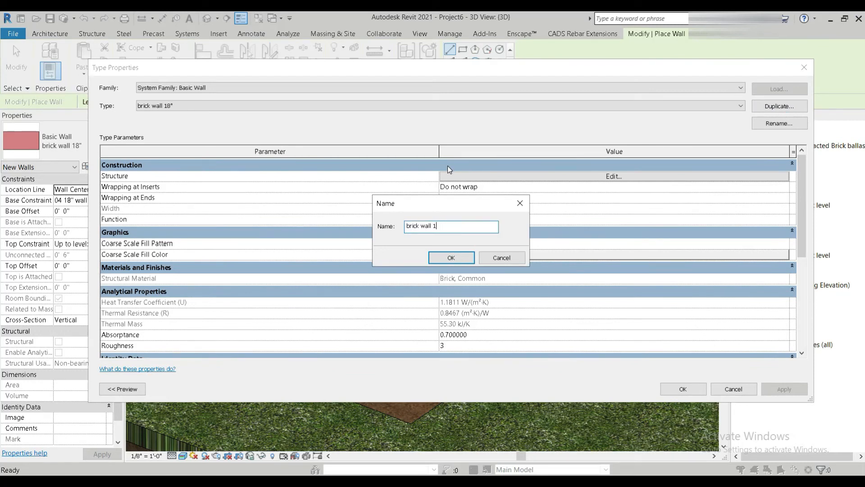
{"action": "type", "text": "13.5\""}
{"action": "key", "text": "Return"}
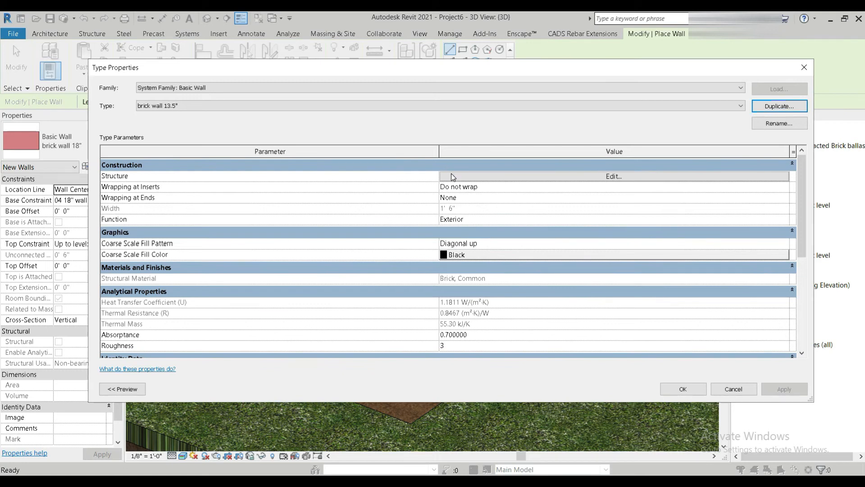
- Set the structure layer thickness of the brick wall 13.5" type to 13.5"
{"action": "left_click", "coordinate": [450, 174]}
{"action": "left_click", "coordinate": [476, 175]}
{"action": "type", "text": "13"}
{"action": "key", "text": "Tab"}
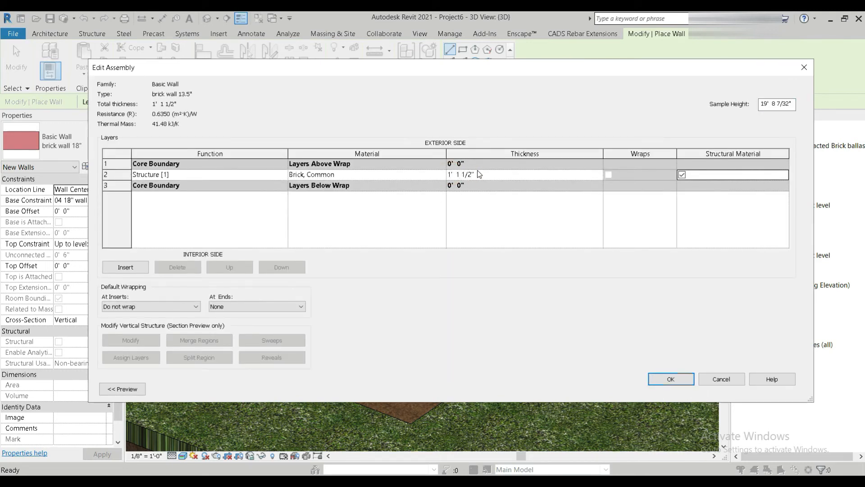
- Assign the library material Brick, Common, Brown to the 13.5" wall's structure layer and accept the type settings
{"action": "left_click", "coordinate": [444, 175]}
{"action": "left_click", "coordinate": [442, 174]}
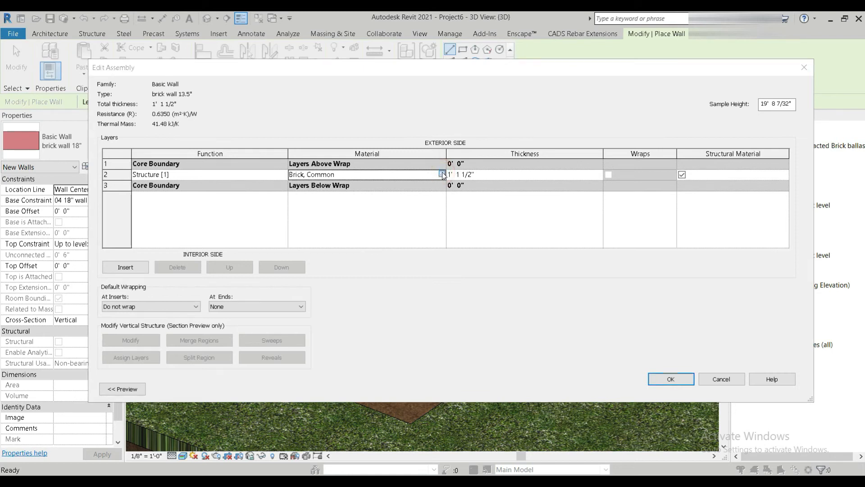
{"action": "left_click", "coordinate": [84, 66]}
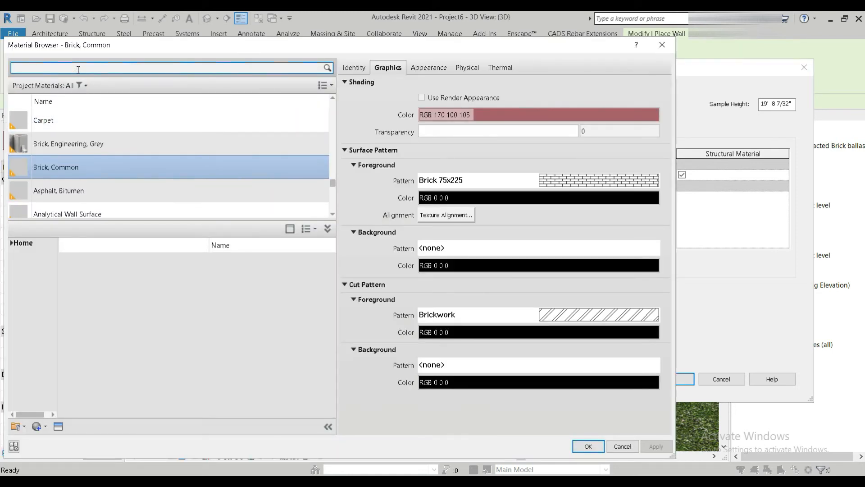
{"action": "type", "text": "brick"}
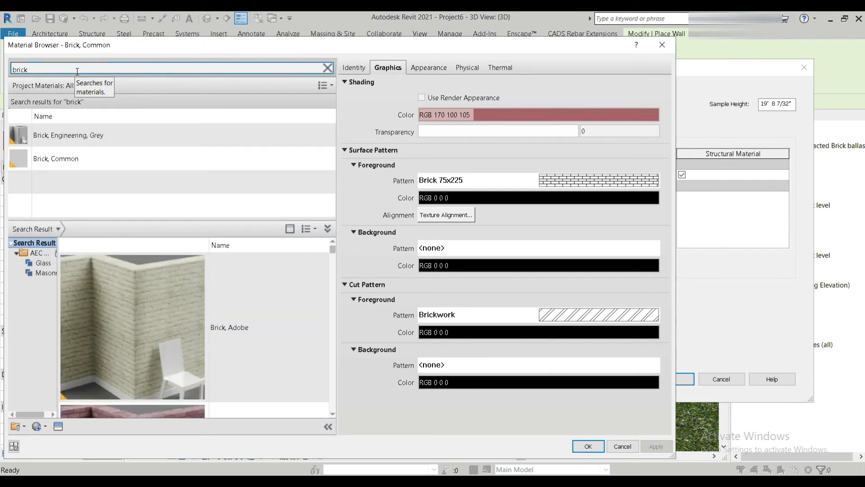
{"action": "left_click", "coordinate": [181, 326]}
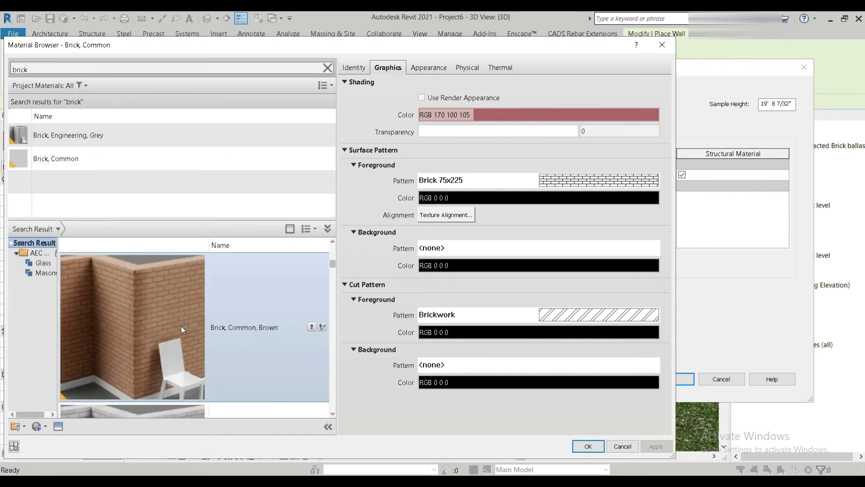
{"action": "left_click", "coordinate": [311, 326]}
{"action": "left_click", "coordinate": [588, 446]}
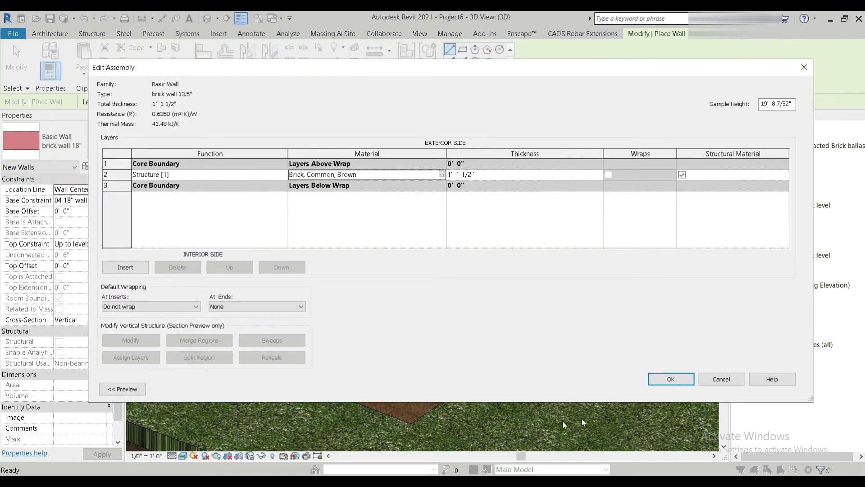
{"action": "left_click", "coordinate": [671, 379]}
{"action": "left_click", "coordinate": [682, 389]}
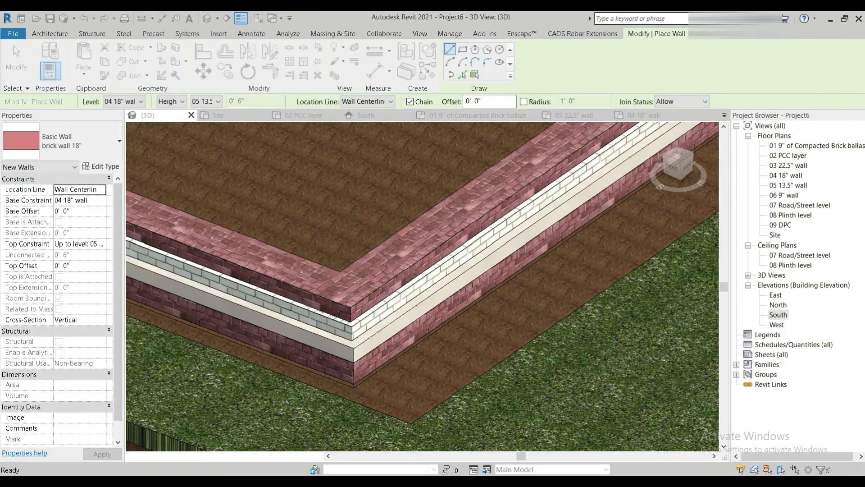
- Open the 05 13.5" wall floor plan and set its view range bottom and view depth to Unlimited
{"action": "double_click", "coordinate": [789, 186]}
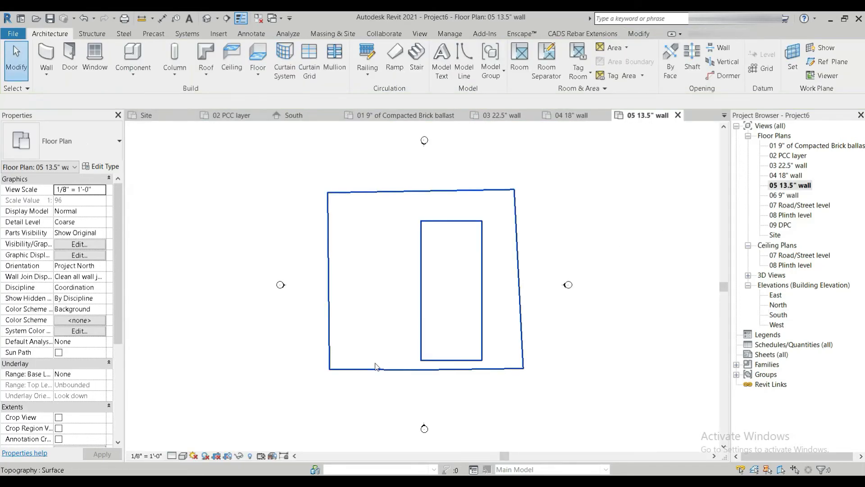
{"action": "key", "text": "v"}
{"action": "key", "text": "r"}
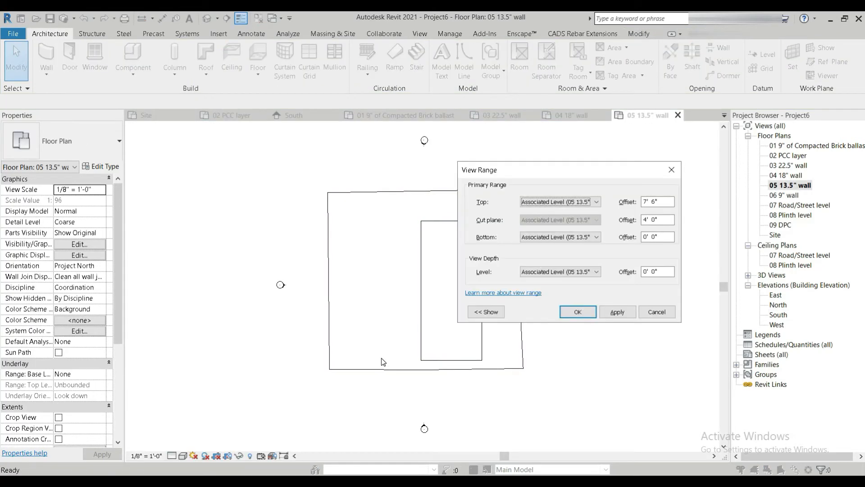
{"action": "left_click", "coordinate": [584, 237]}
{"action": "left_click", "coordinate": [541, 282]}
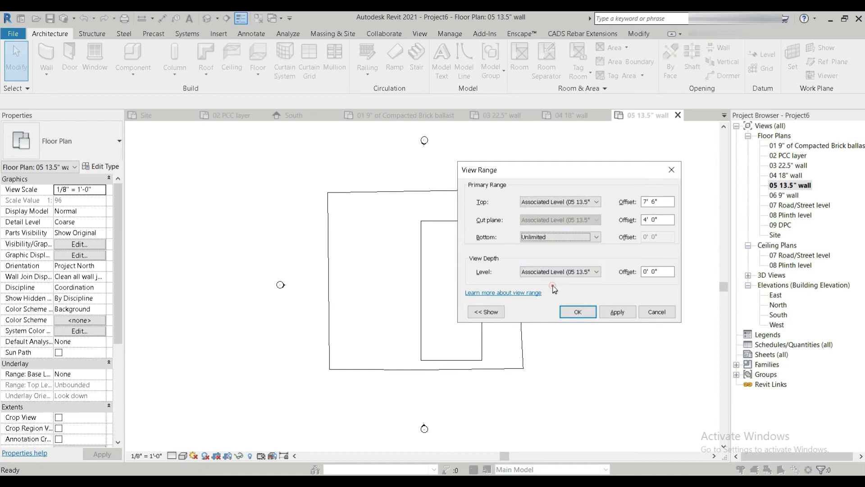
{"action": "left_click", "coordinate": [559, 272]}
{"action": "left_click", "coordinate": [540, 318]}
{"action": "left_click", "coordinate": [581, 311]}
{"action": "scroll", "coordinate": [487, 311], "scroll_direction": "up", "scroll_amount": 5}
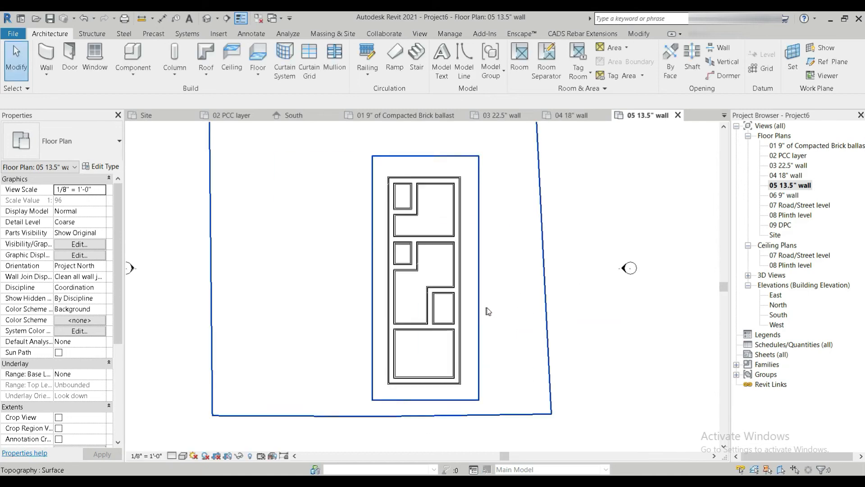
- Draw the brick wall 13.5" up to level 06 9" wall, centred on all the outer and partition 18" walls, and check the courses in 3D
{"action": "left_click", "coordinate": [47, 56]}
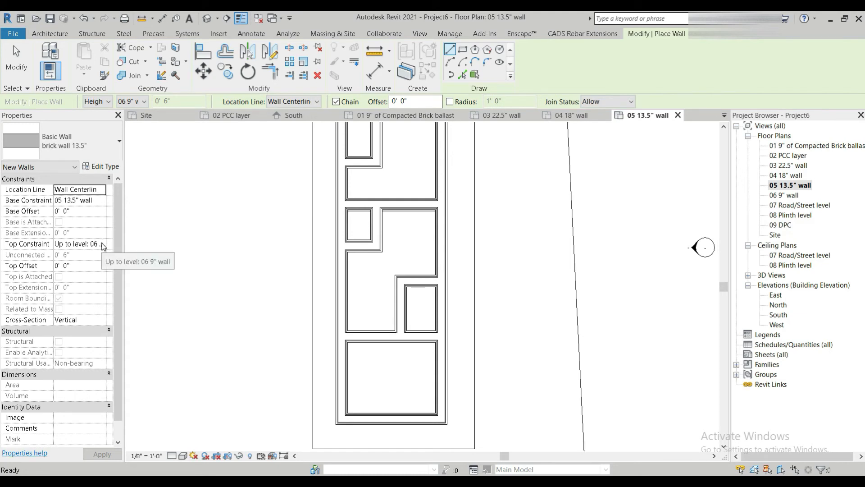
{"action": "middle_click_drag", "start_coordinate": [363, 166], "coordinate": [368, 289]}
{"action": "scroll", "coordinate": [372, 221], "scroll_direction": "up", "scroll_amount": 5}
{"action": "scroll", "coordinate": [338, 257], "scroll_direction": "up", "scroll_amount": 2}
{"action": "left_click", "coordinate": [299, 252]}
{"action": "middle_click_drag", "start_coordinate": [504, 268], "coordinate": [496, 251]}
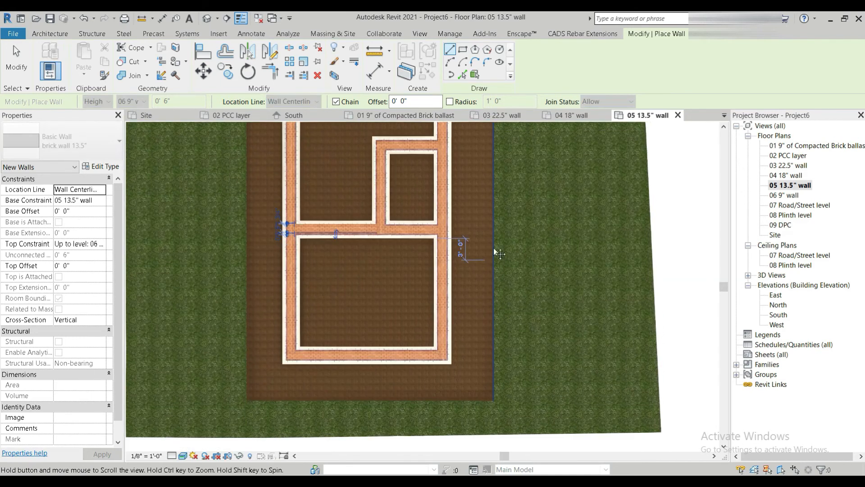
{"action": "key", "text": "Escape"}
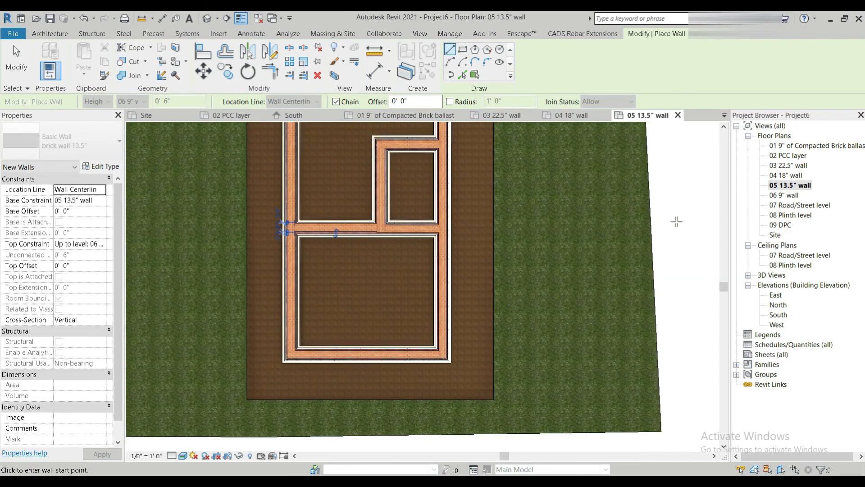
{"action": "left_click", "coordinate": [206, 18]}
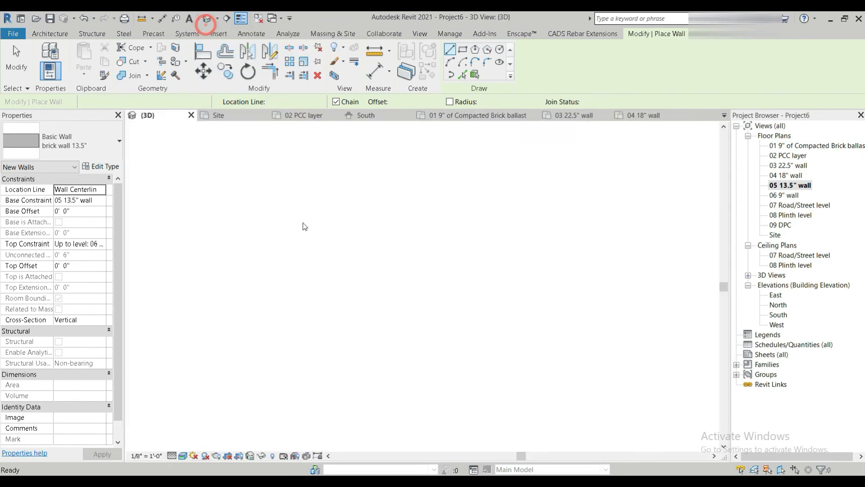
{"action": "scroll", "coordinate": [333, 295], "scroll_direction": "up", "scroll_amount": 3}
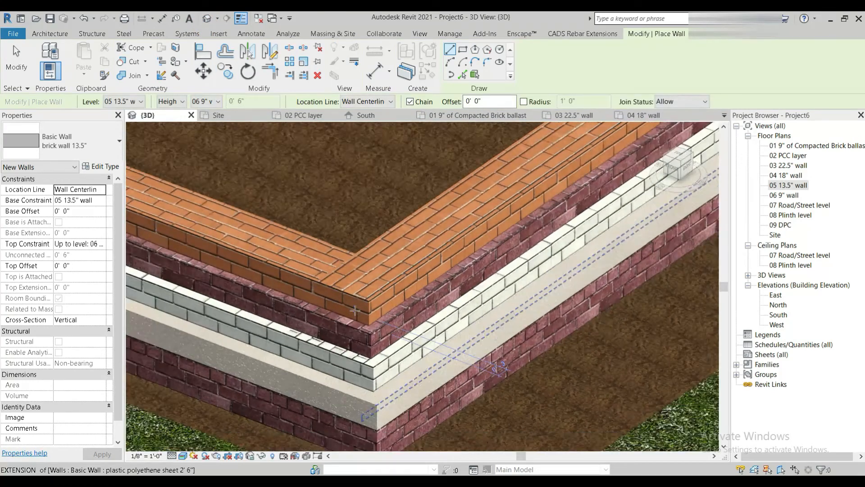
{"action": "middle_click_drag", "start_coordinate": [385, 394], "coordinate": [371, 262], "text": "shift"}
{"action": "middle_click_drag", "start_coordinate": [399, 316], "coordinate": [391, 383], "text": "shift"}
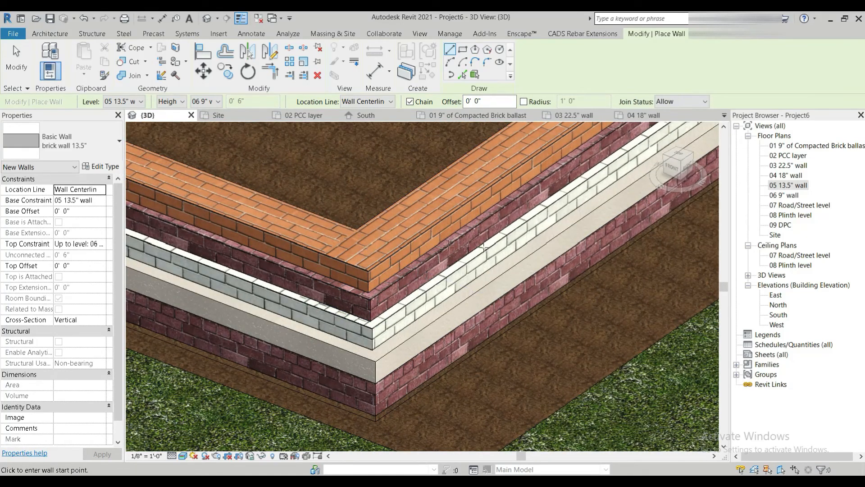
- Start a new wall and duplicate the brick wall 13.5" type under the name brick wall 9'
{"action": "left_click", "coordinate": [795, 196]}
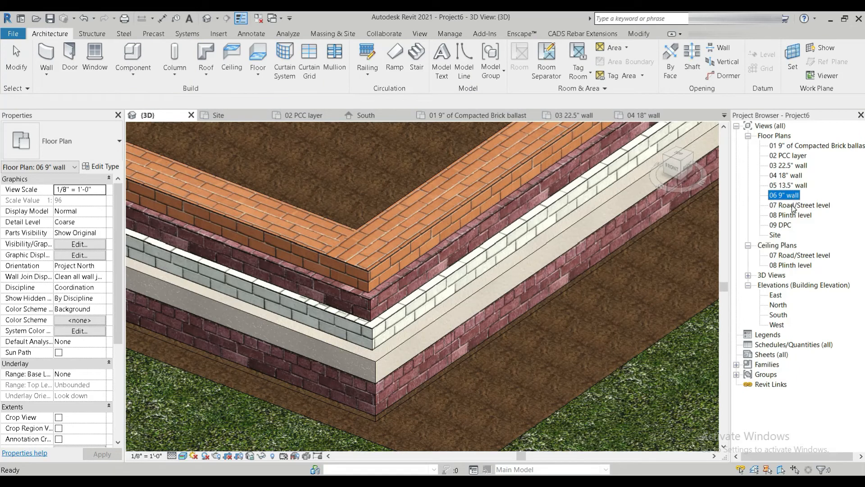
{"action": "left_click", "coordinate": [47, 50]}
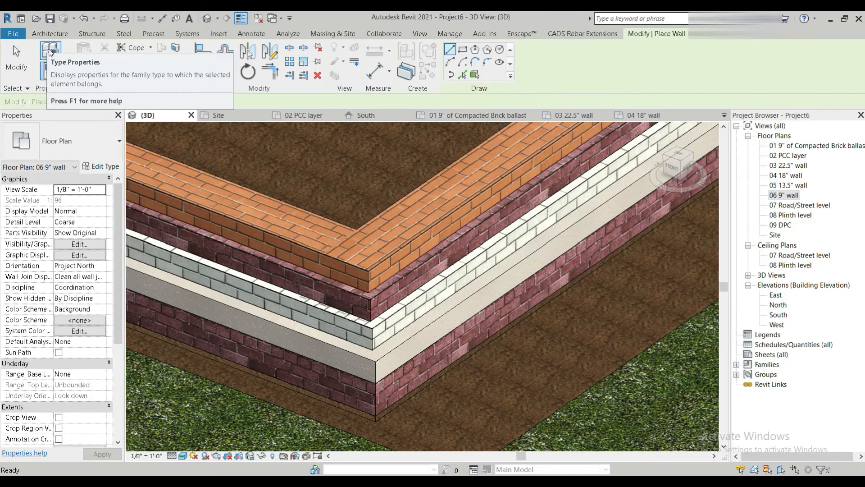
{"action": "left_click", "coordinate": [108, 167]}
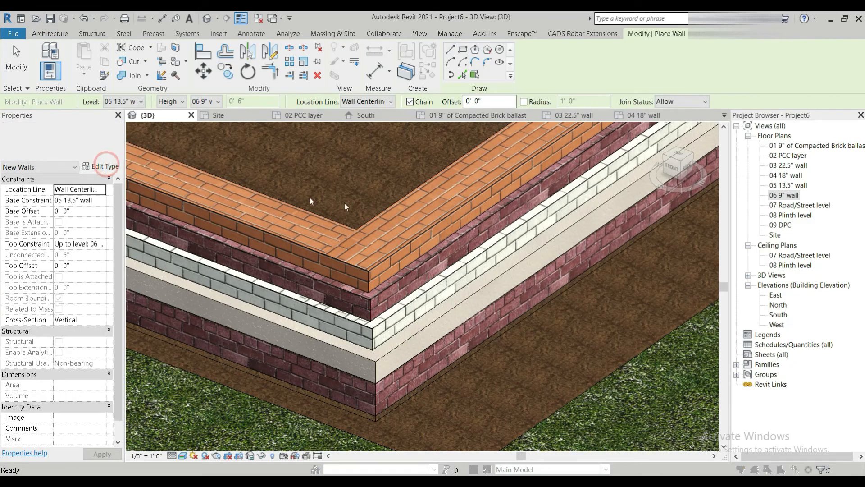
{"action": "left_click", "coordinate": [780, 106]}
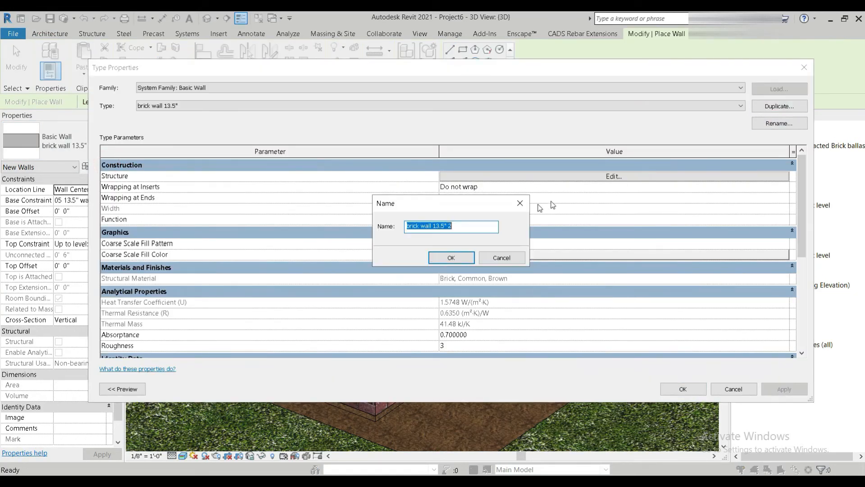
{"action": "left_click", "coordinate": [464, 231]}
{"action": "type", "text": "9\""}
{"action": "key", "text": "Return"}
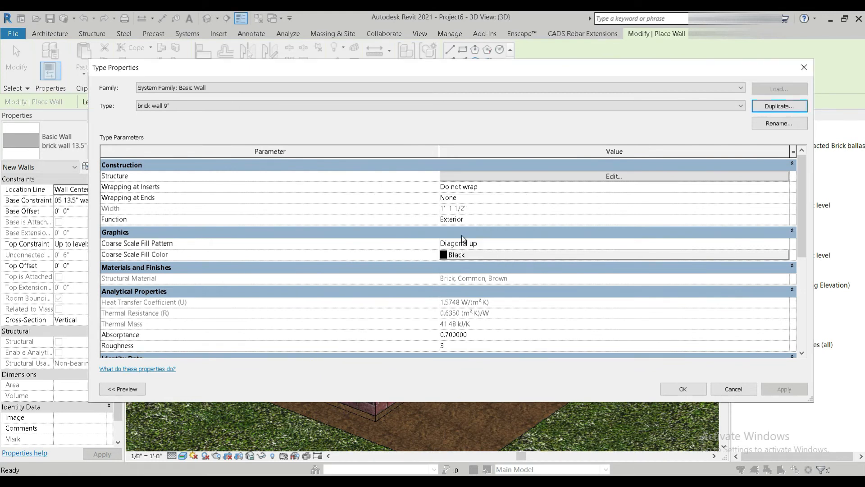
- Set the structure layer thickness of the duplicated 9-inch wall type to 9"
{"action": "left_click", "coordinate": [569, 179]}
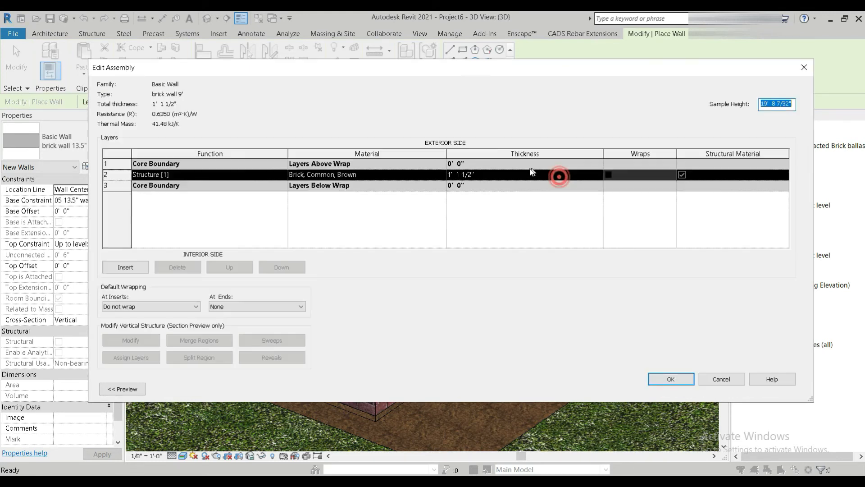
{"action": "left_click", "coordinate": [499, 176]}
{"action": "key", "text": "Tab"}
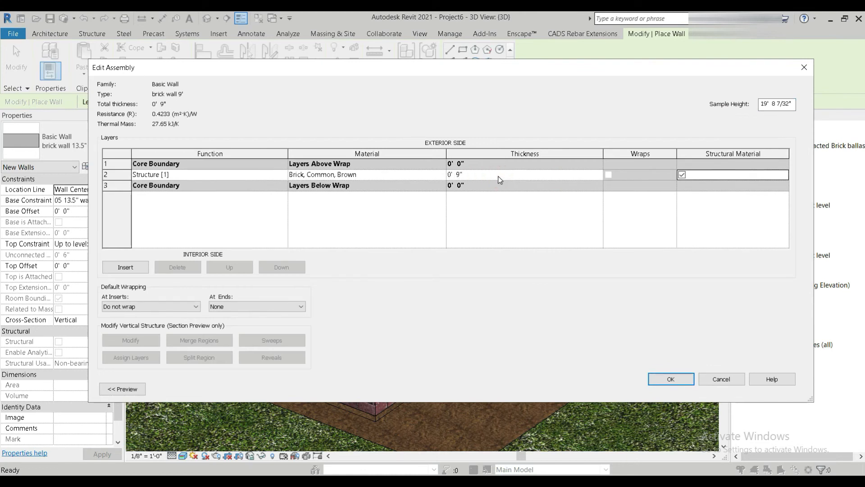
- Find the Exposed Masonry material by searching for brick and assign it to the structure layer of the brick wall 9' type
{"action": "left_click", "coordinate": [444, 175]}
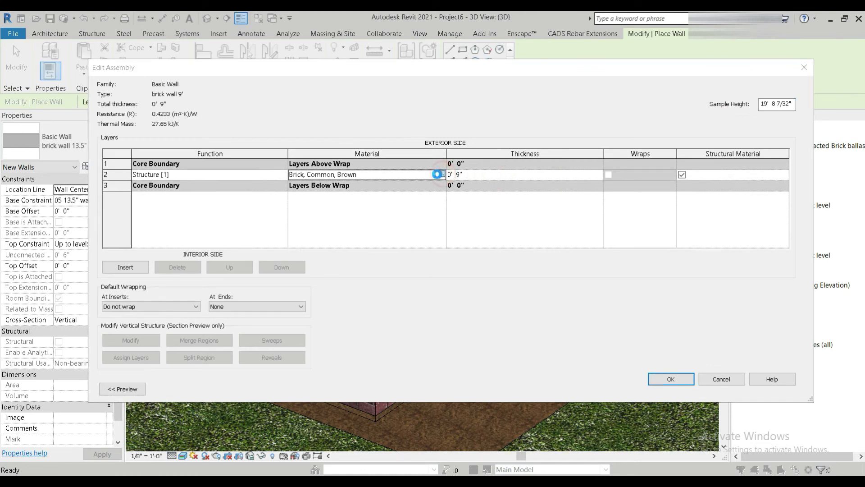
{"action": "left_click", "coordinate": [438, 175]}
{"action": "type", "text": "brick"}
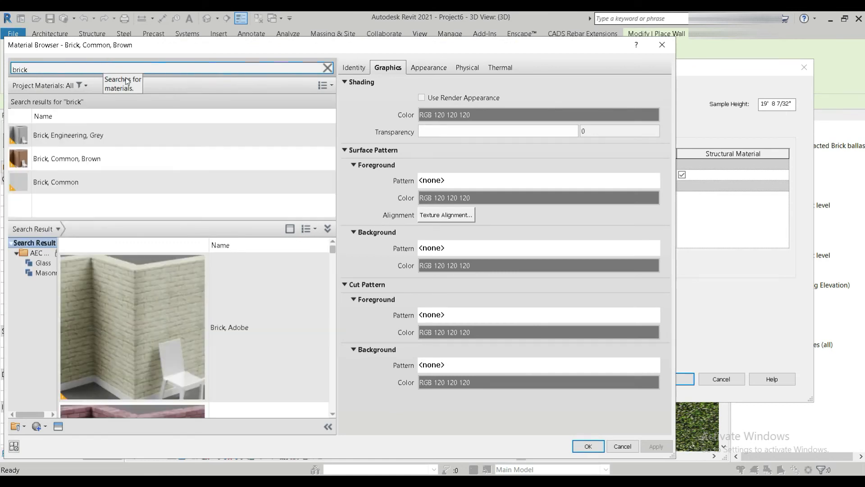
{"action": "scroll", "coordinate": [149, 327], "scroll_direction": "down", "scroll_amount": 3}
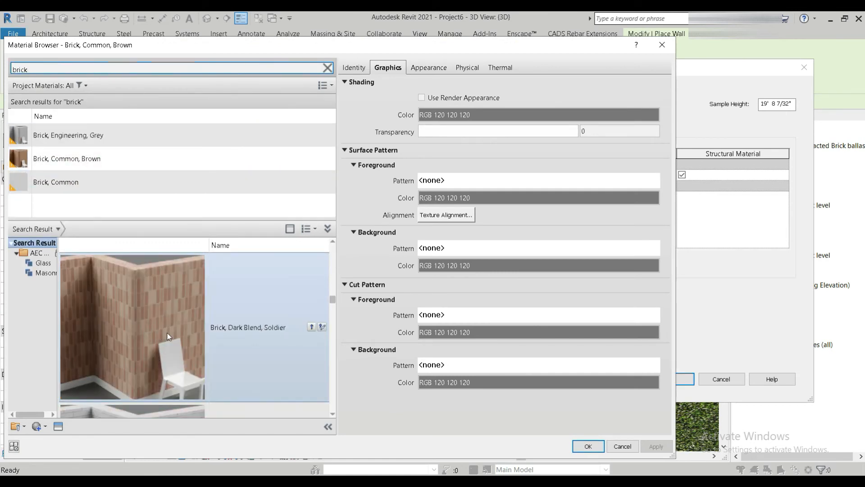
{"action": "scroll", "coordinate": [167, 333], "scroll_direction": "down", "scroll_amount": 5}
{"action": "scroll", "coordinate": [166, 332], "scroll_direction": "down", "scroll_amount": 1}
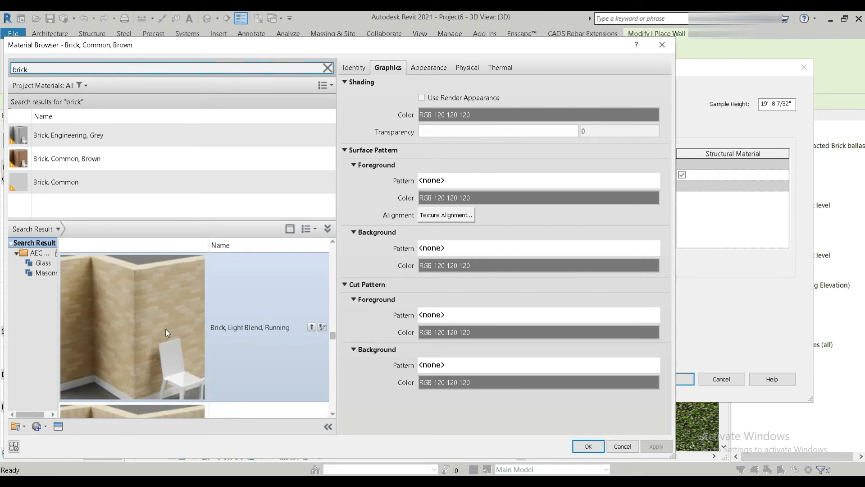
{"action": "scroll", "coordinate": [166, 332], "scroll_direction": "down", "scroll_amount": 2}
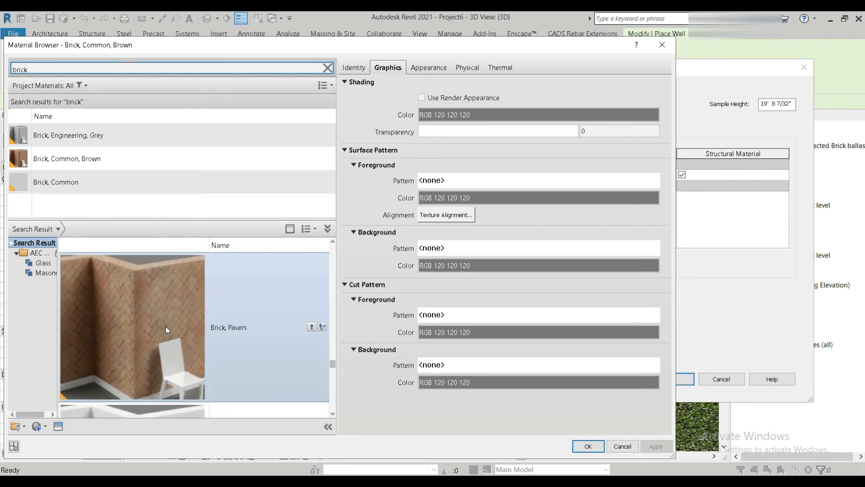
{"action": "scroll", "coordinate": [167, 321], "scroll_direction": "down", "scroll_amount": 1}
{"action": "scroll", "coordinate": [166, 320], "scroll_direction": "down", "scroll_amount": 1}
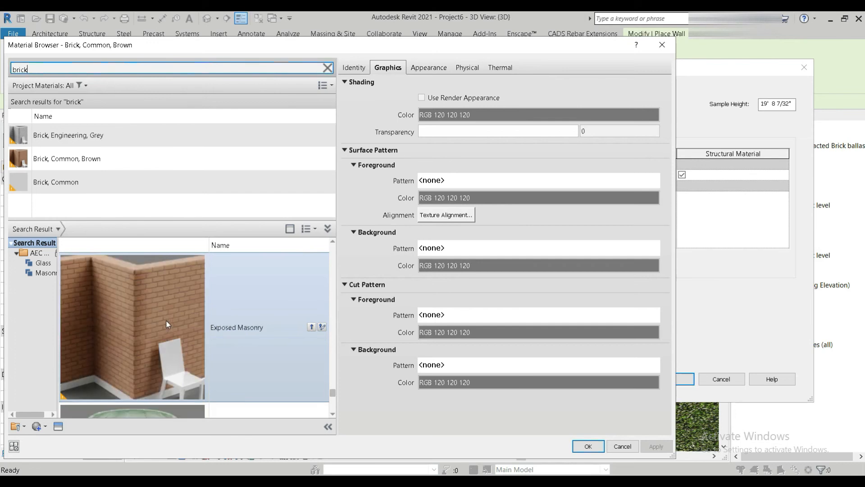
{"action": "left_click", "coordinate": [172, 311]}
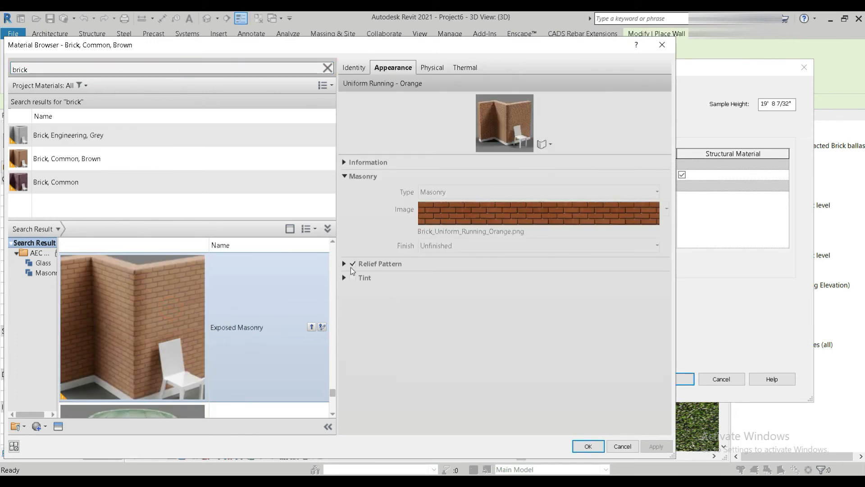
{"action": "left_click", "coordinate": [311, 326]}
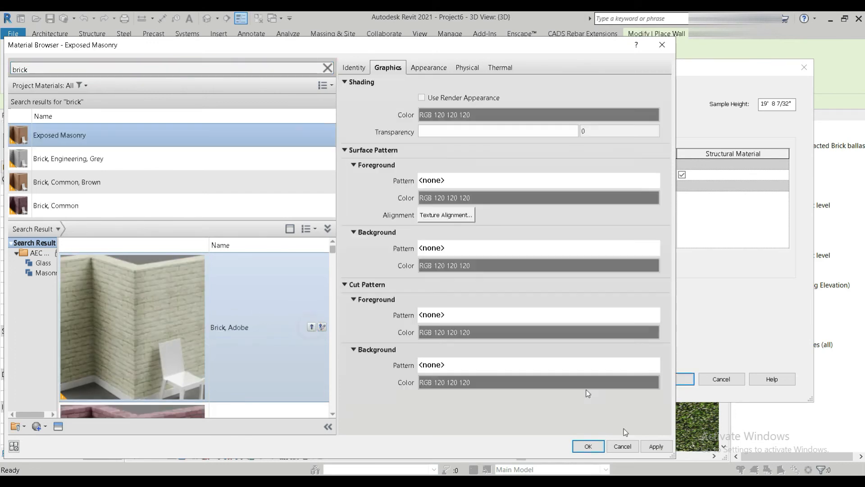
{"action": "left_click", "coordinate": [587, 447]}
{"action": "left_click", "coordinate": [657, 383]}
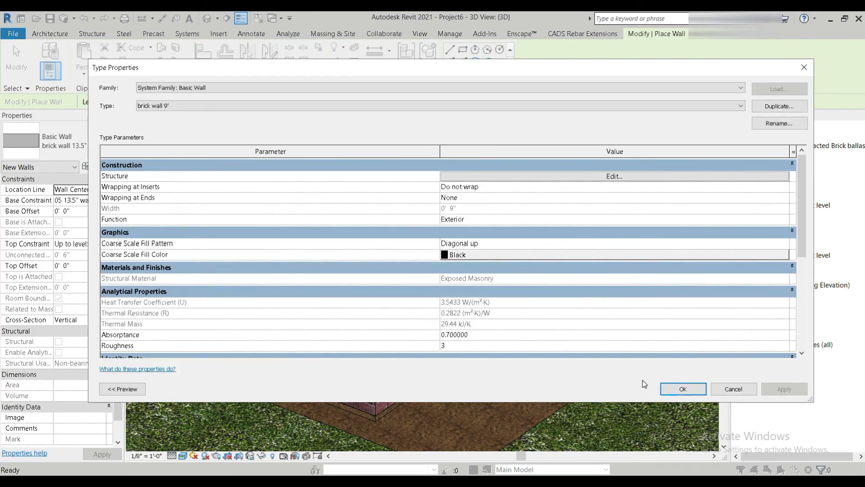
{"action": "left_click", "coordinate": [678, 391]}
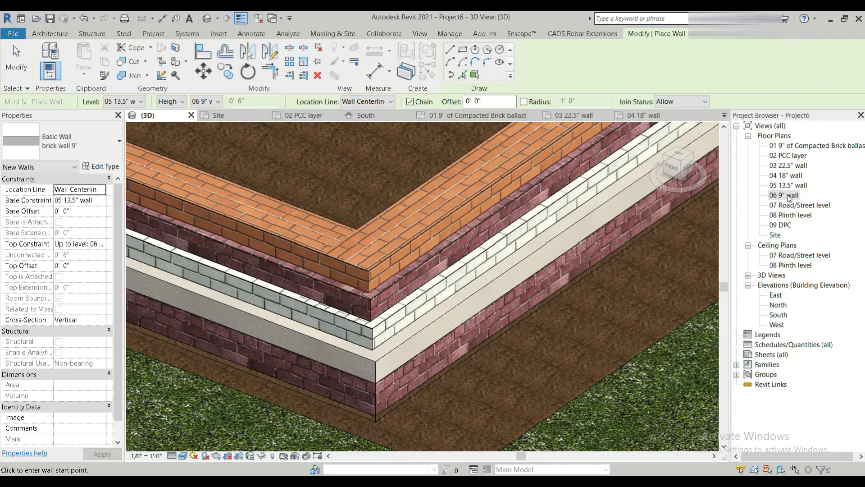
- Open the 06 9" wall floor plan and set its view range bottom and view depth to Unlimited
{"action": "double_click", "coordinate": [788, 196]}
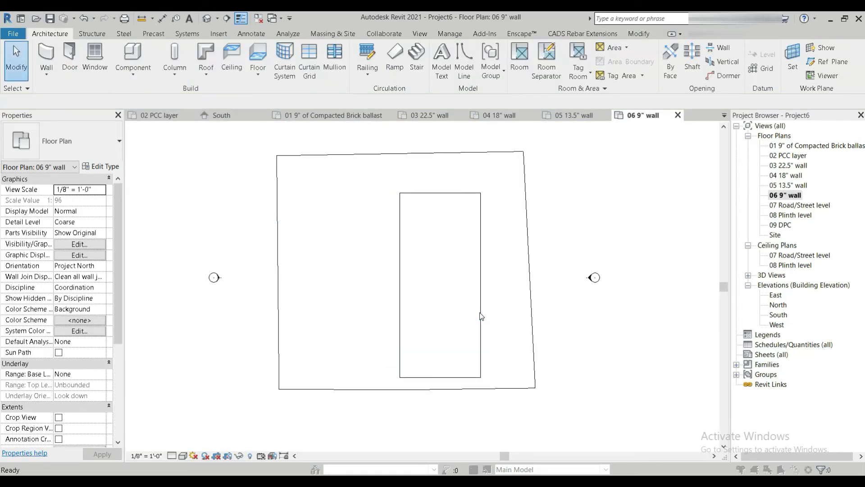
{"action": "key", "text": "v"}
{"action": "key", "text": "r"}
{"action": "left_click", "coordinate": [550, 236]}
{"action": "left_click", "coordinate": [533, 290]}
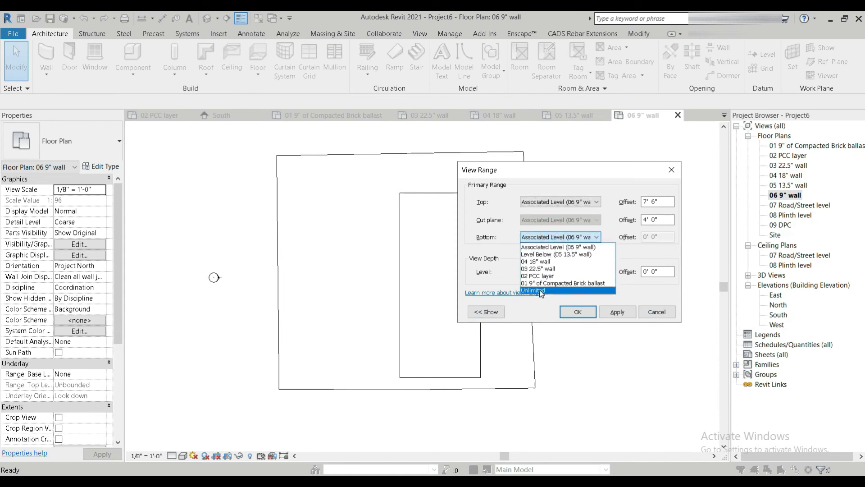
{"action": "left_click", "coordinate": [548, 271]}
{"action": "left_click", "coordinate": [535, 322]}
{"action": "left_click", "coordinate": [570, 313]}
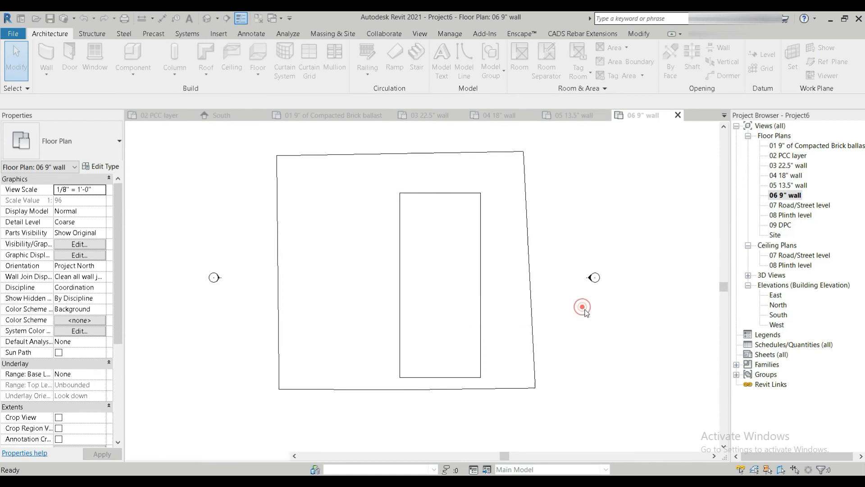
- Start a brick wall 9' from level 06 9" wall and switch the plan to a realistic visual style
{"action": "scroll", "coordinate": [378, 184], "scroll_direction": "up", "scroll_amount": 4}
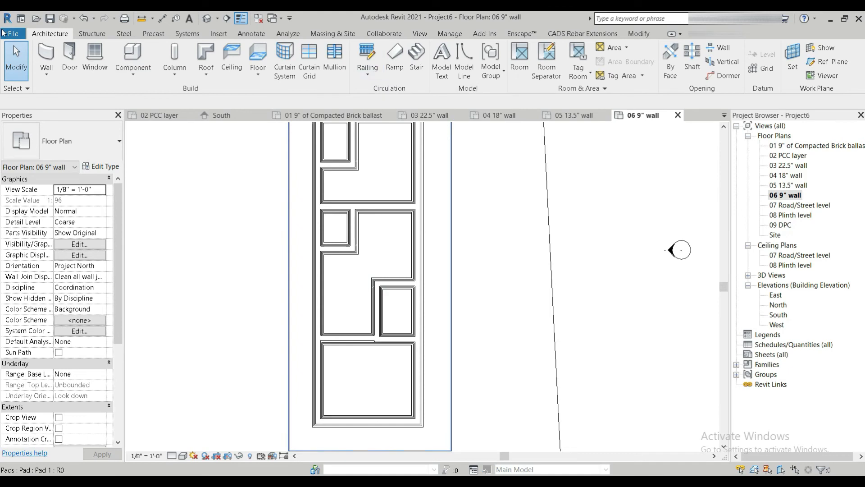
{"action": "left_click", "coordinate": [46, 55]}
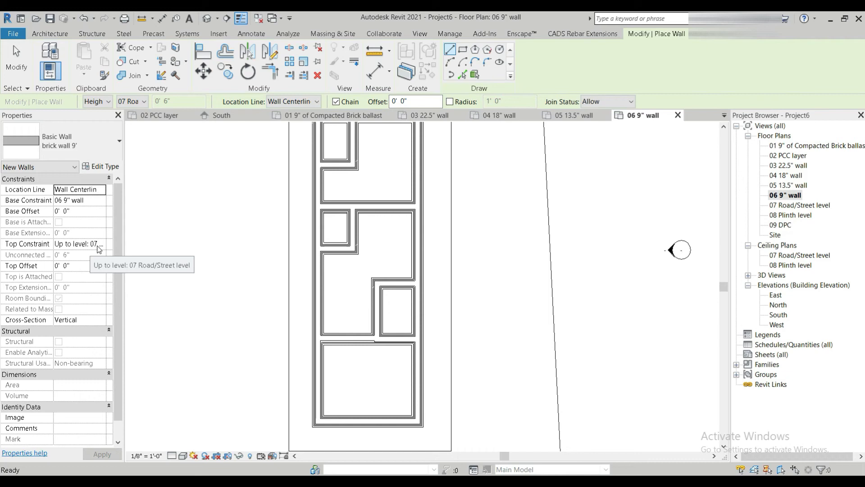
{"action": "scroll", "coordinate": [367, 284], "scroll_direction": "up", "scroll_amount": 5}
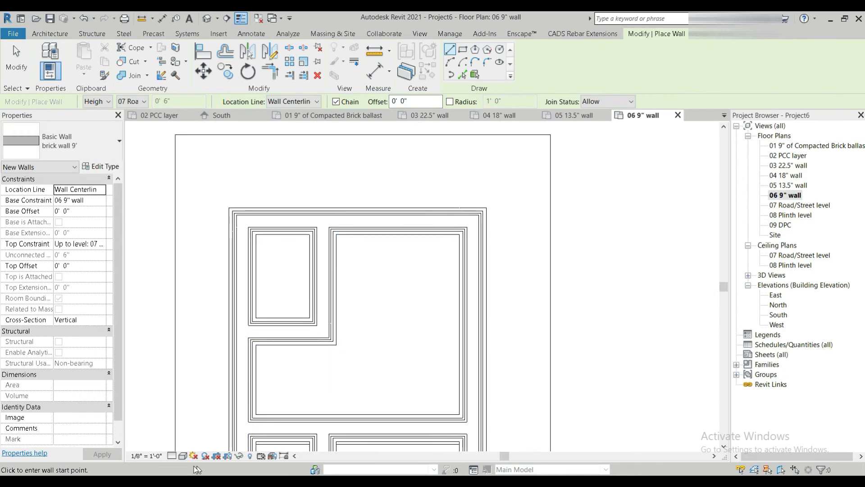
{"action": "left_click", "coordinate": [183, 456]}
{"action": "left_click", "coordinate": [203, 443]}
{"action": "scroll", "coordinate": [261, 256], "scroll_direction": "up", "scroll_amount": 4}
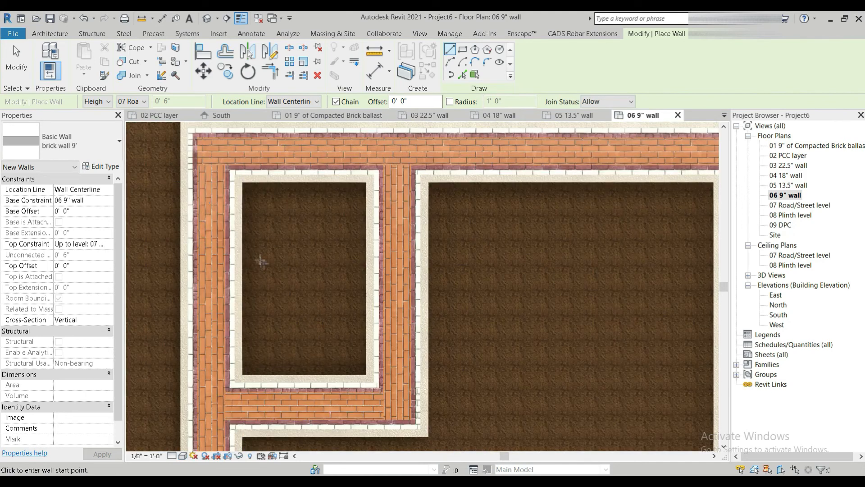
- Draw the brick wall 9' up to level 07 Road/Street level, centred on all the outer and partition 13.5" walls
{"action": "scroll", "coordinate": [229, 242], "scroll_direction": "up", "scroll_amount": 4}
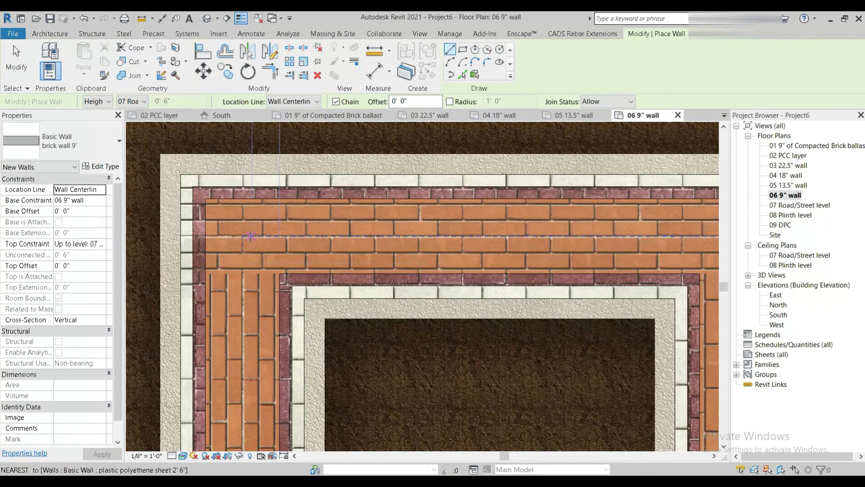
{"action": "scroll", "coordinate": [242, 236], "scroll_direction": "down", "scroll_amount": 4}
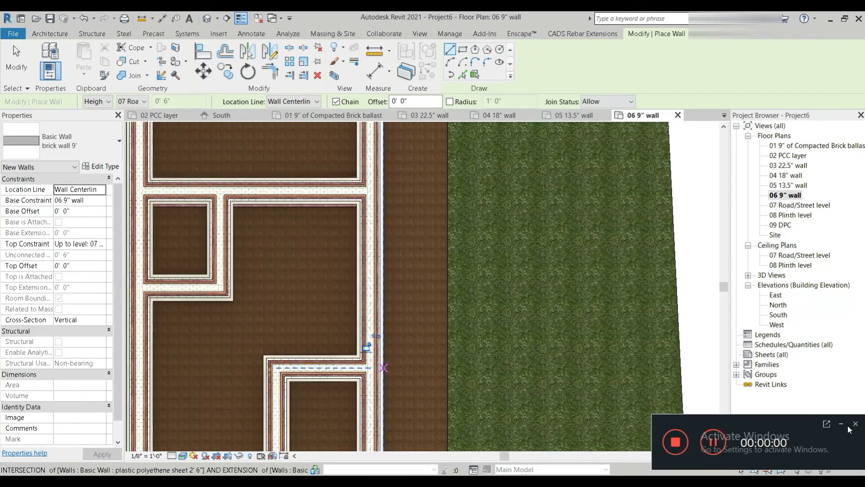
{"action": "left_click", "coordinate": [842, 424]}
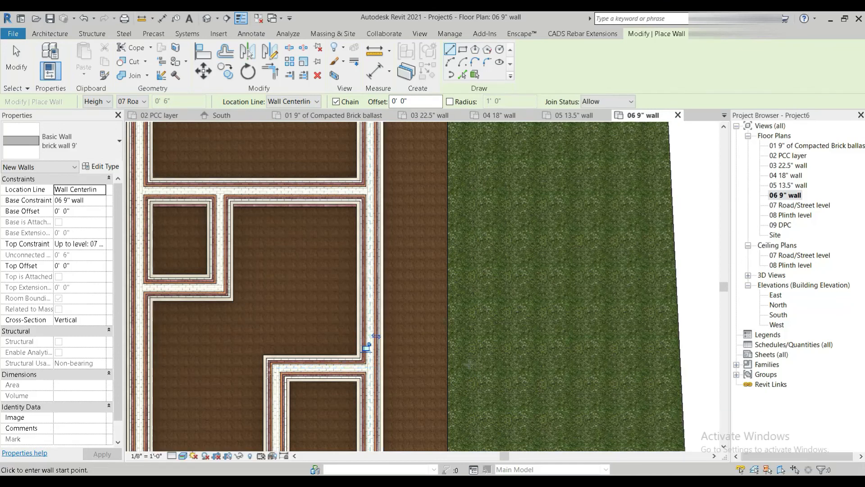
- End wall placement and examine the stacked brick courses in 3D at the outer corners and partition junctions
{"action": "left_click", "coordinate": [206, 18]}
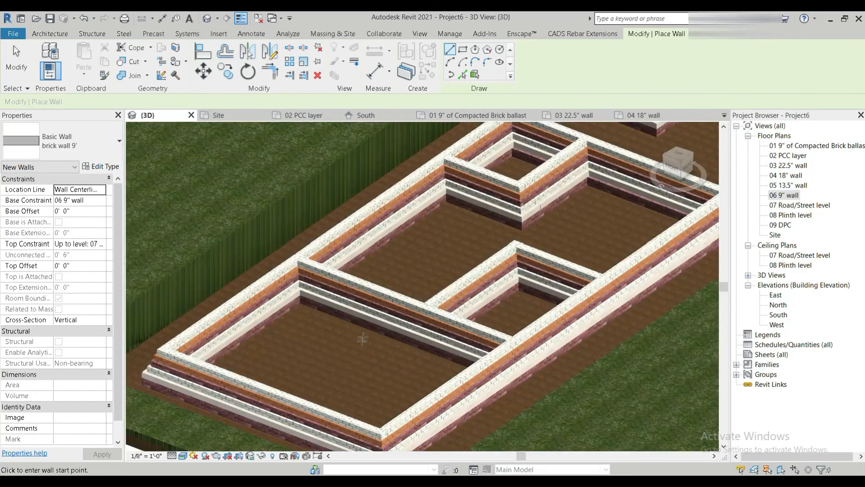
{"action": "scroll", "coordinate": [349, 353], "scroll_direction": "up", "scroll_amount": 3}
{"action": "scroll", "coordinate": [435, 321], "scroll_direction": "up", "scroll_amount": 4}
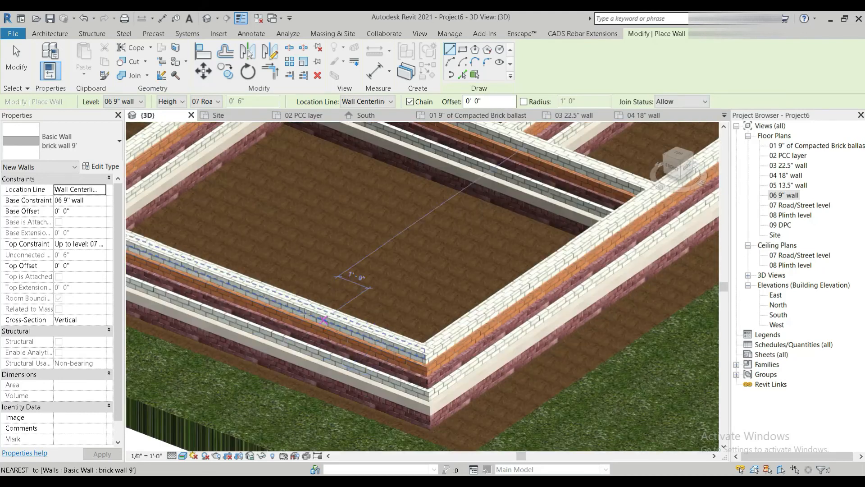
{"action": "middle_click_drag", "start_coordinate": [435, 321], "coordinate": [453, 323]}
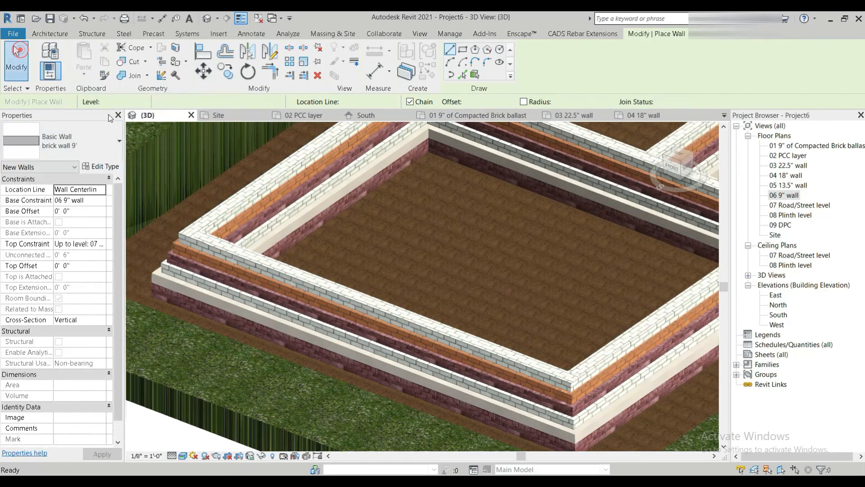
{"action": "left_click", "coordinate": [16, 59]}
{"action": "scroll", "coordinate": [280, 357], "scroll_direction": "up", "scroll_amount": 3}
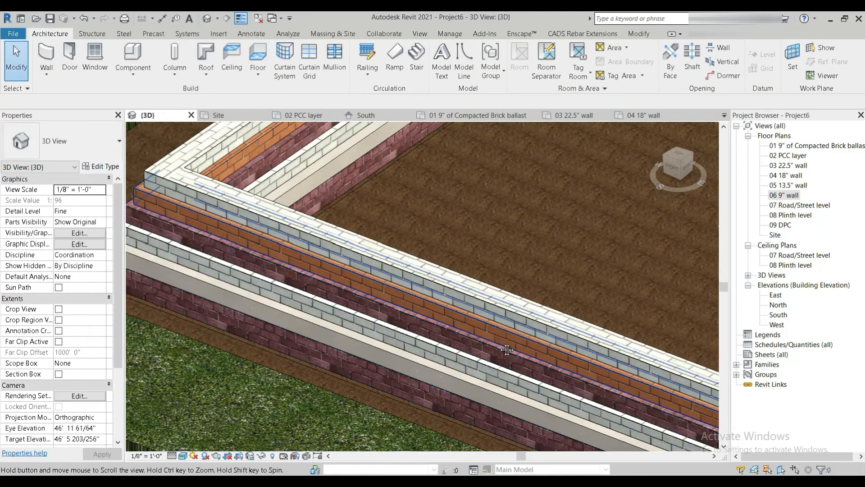
{"action": "scroll", "coordinate": [388, 336], "scroll_direction": "up", "scroll_amount": 3}
{"action": "scroll", "coordinate": [388, 336], "scroll_direction": "down", "scroll_amount": 4}
{"action": "scroll", "coordinate": [435, 382], "scroll_direction": "up", "scroll_amount": 4}
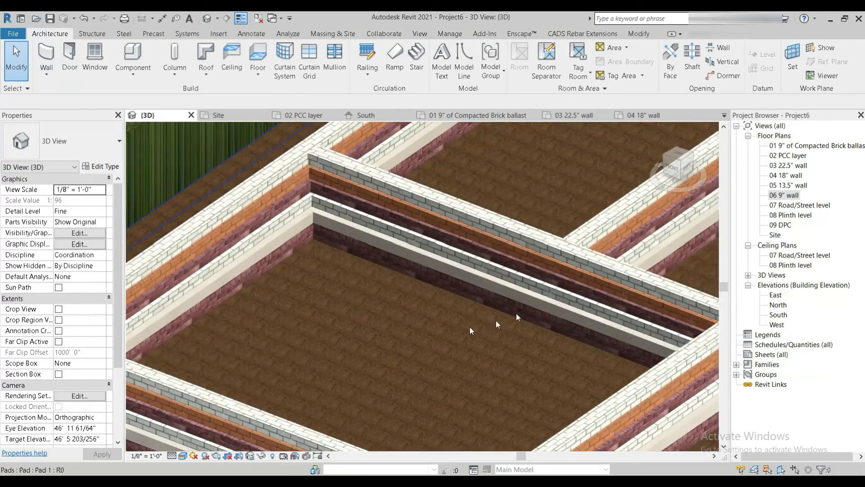
{"action": "scroll", "coordinate": [435, 382], "scroll_direction": "down", "scroll_amount": 3}
{"action": "scroll", "coordinate": [407, 218], "scroll_direction": "up", "scroll_amount": 4}
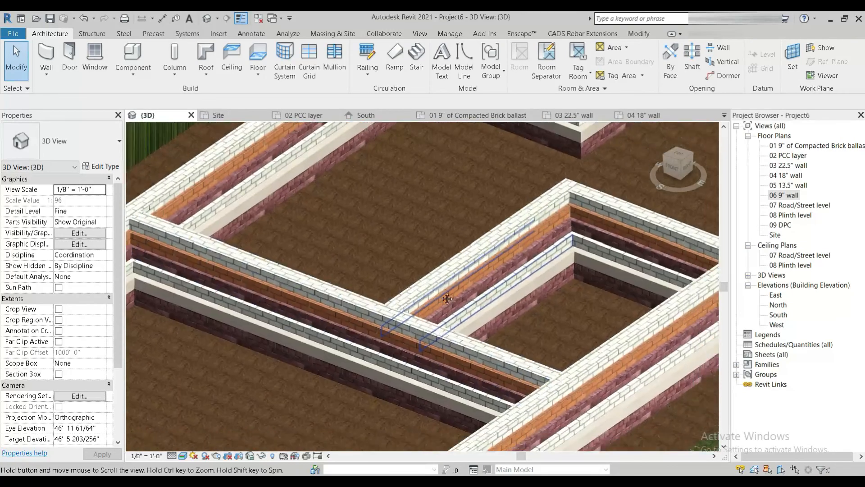
{"action": "scroll", "coordinate": [407, 218], "scroll_direction": "down", "scroll_amount": 3}
{"action": "scroll", "coordinate": [329, 310], "scroll_direction": "up", "scroll_amount": 3}
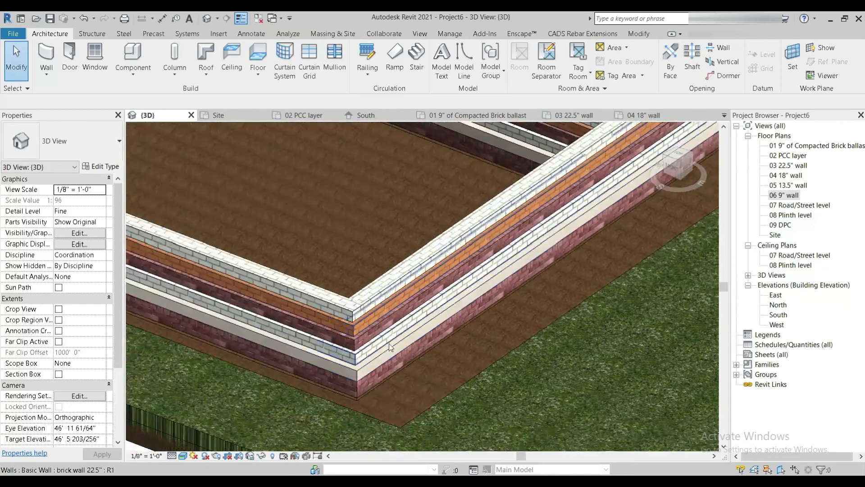
{"action": "scroll", "coordinate": [329, 310], "scroll_direction": "down", "scroll_amount": 2}
{"action": "scroll", "coordinate": [393, 385], "scroll_direction": "up", "scroll_amount": 4}
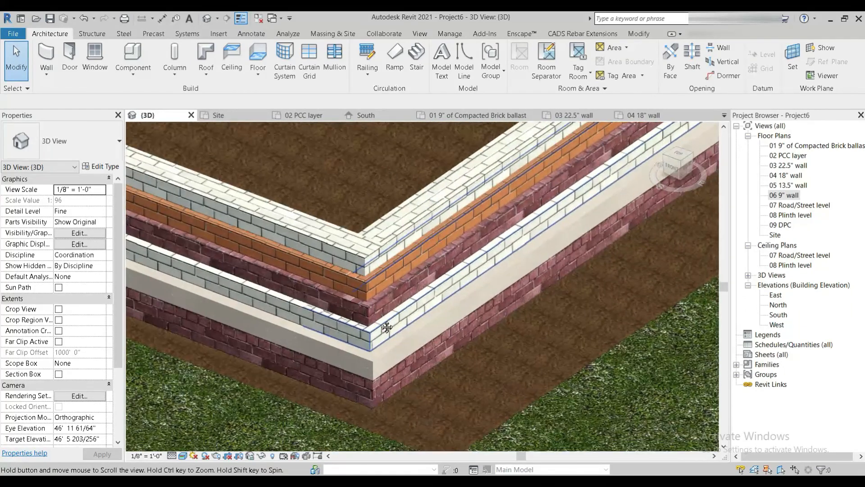
{"action": "scroll", "coordinate": [358, 417], "scroll_direction": "up", "scroll_amount": 2}
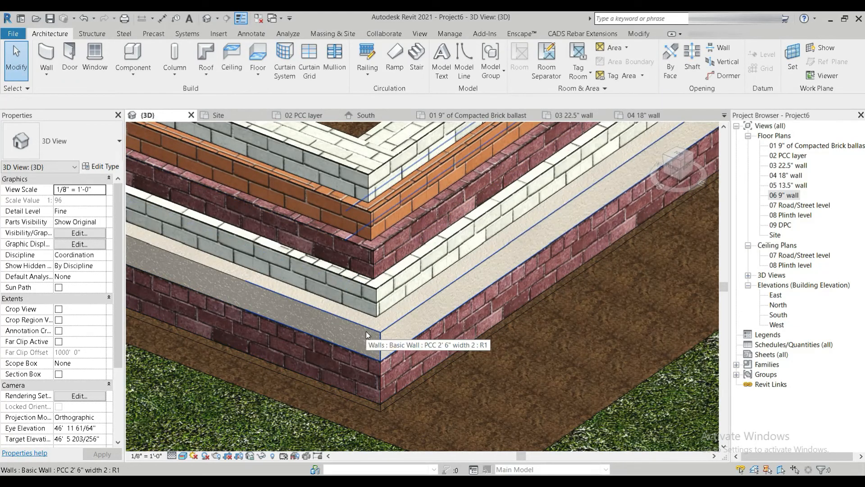
- Compare the modelled PCC layer and brick courses with the foundation detail drawing Untitled.jpg in Photos
{"action": "left_click", "coordinate": [494, 404]}
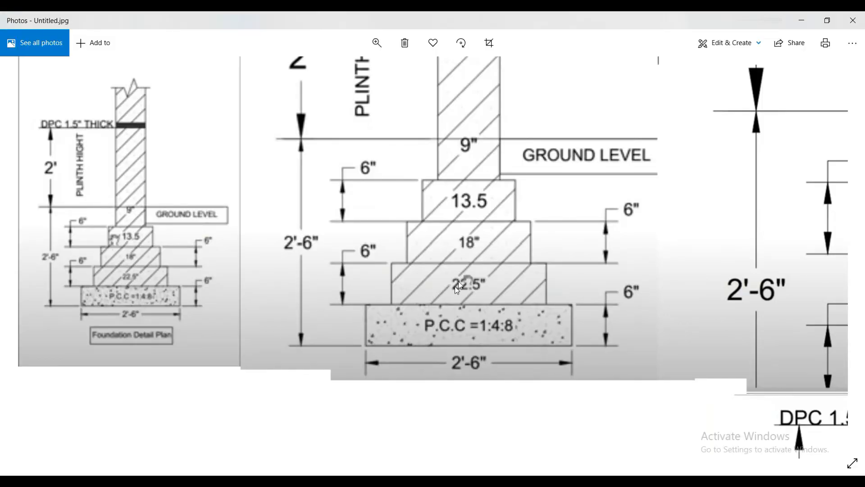
{"action": "left_click", "coordinate": [468, 432]}
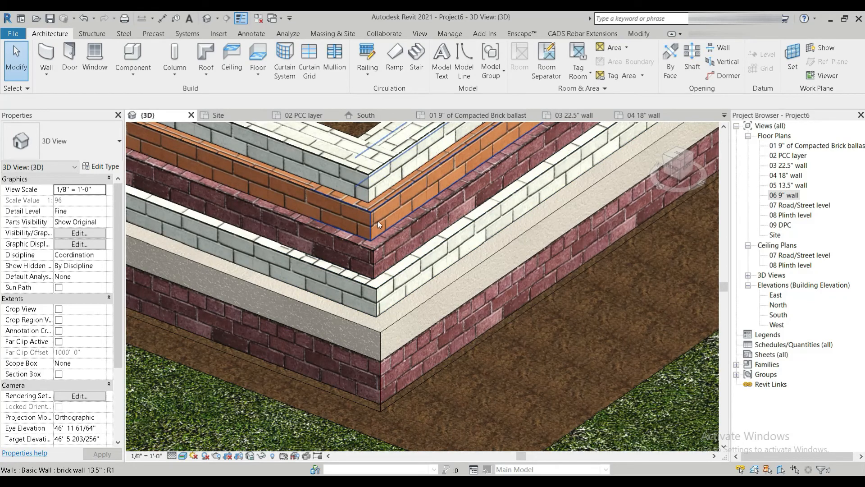
{"action": "left_click", "coordinate": [549, 419]}
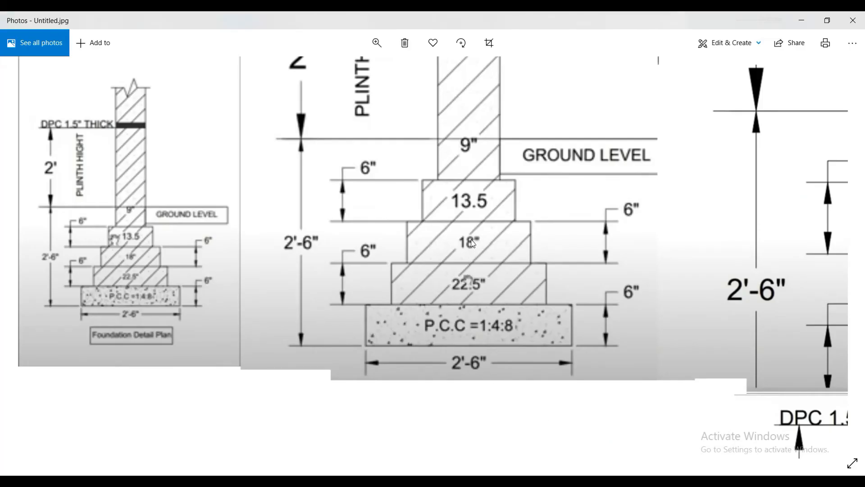
{"action": "left_click", "coordinate": [469, 433]}
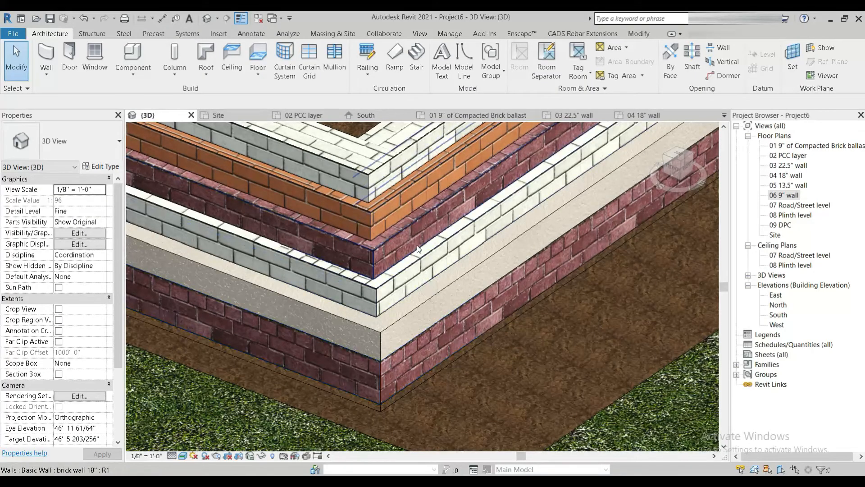
{"action": "scroll", "coordinate": [377, 313], "scroll_direction": "up", "scroll_amount": 5}
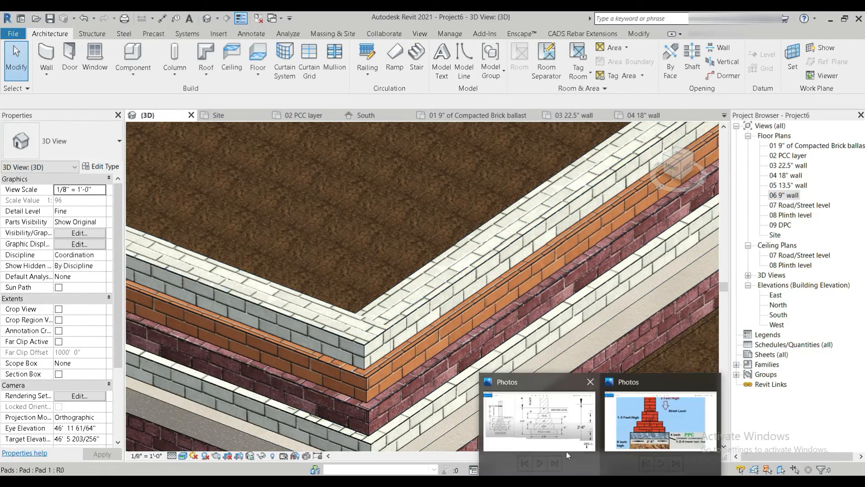
{"action": "left_click", "coordinate": [549, 419]}
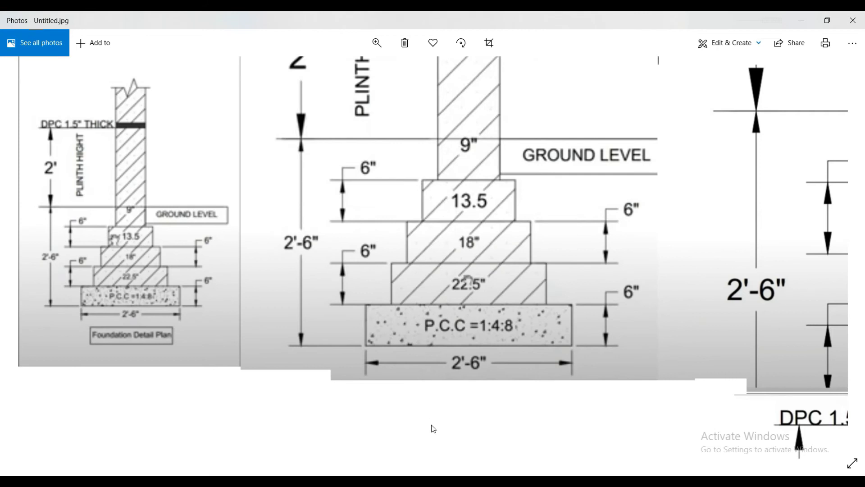
- Return to Revit, open the 07 Road/Street level floor plan and set its view range bottom and view depth to Unlimited
{"action": "left_click", "coordinate": [445, 453]}
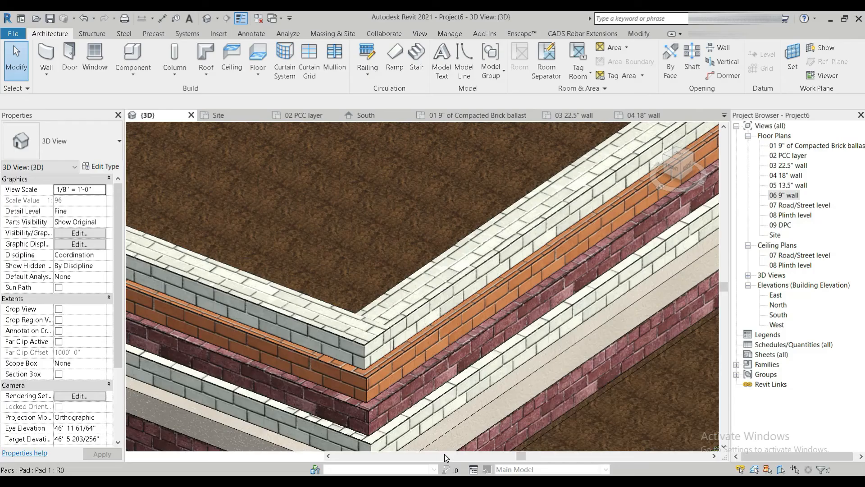
{"action": "left_click", "coordinate": [432, 301]}
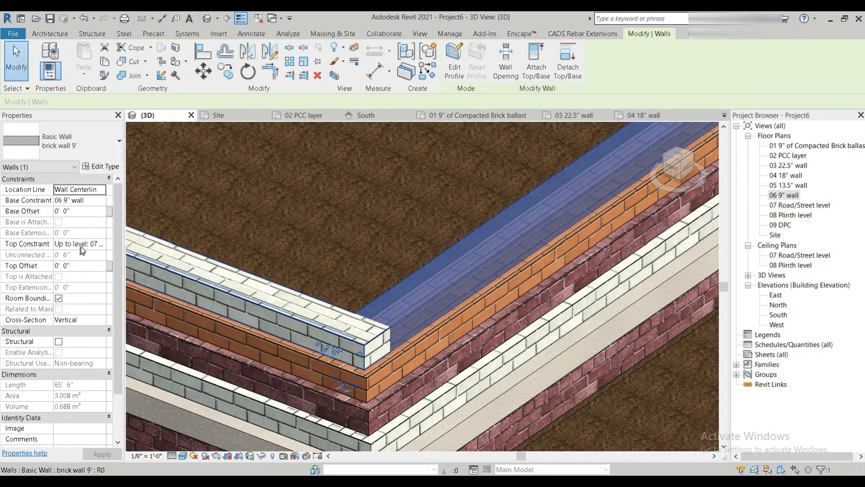
{"action": "double_click", "coordinate": [789, 206]}
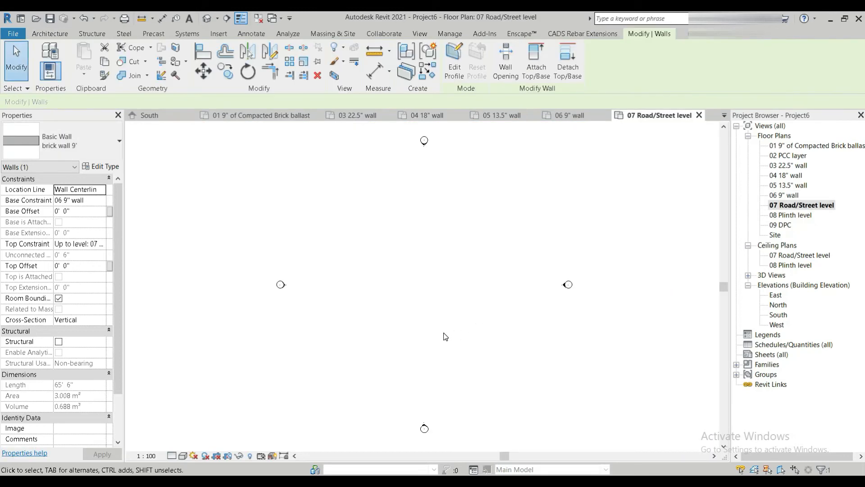
{"action": "key", "text": "v"}
{"action": "key", "text": "r"}
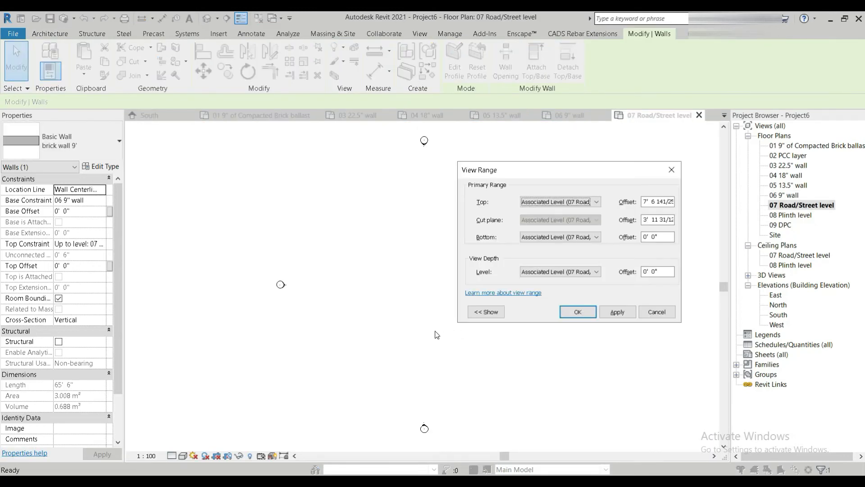
{"action": "left_click", "coordinate": [558, 236]}
{"action": "left_click", "coordinate": [536, 303]}
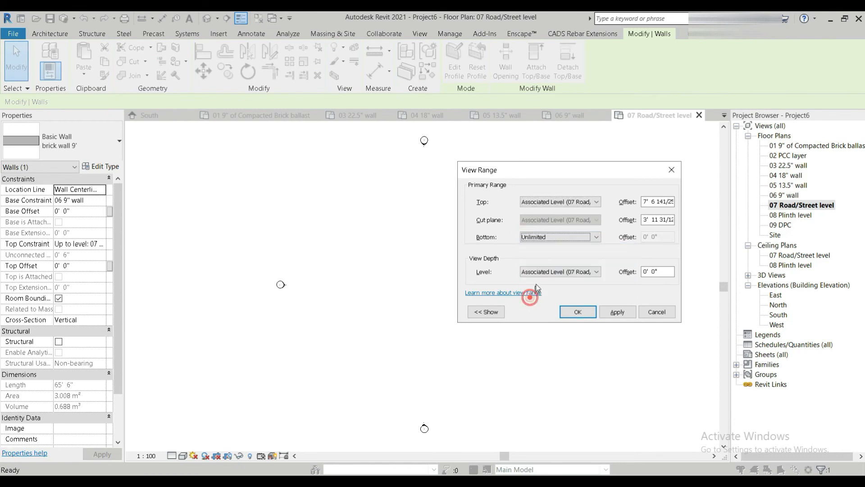
{"action": "left_click", "coordinate": [541, 272]}
{"action": "left_click", "coordinate": [538, 332]}
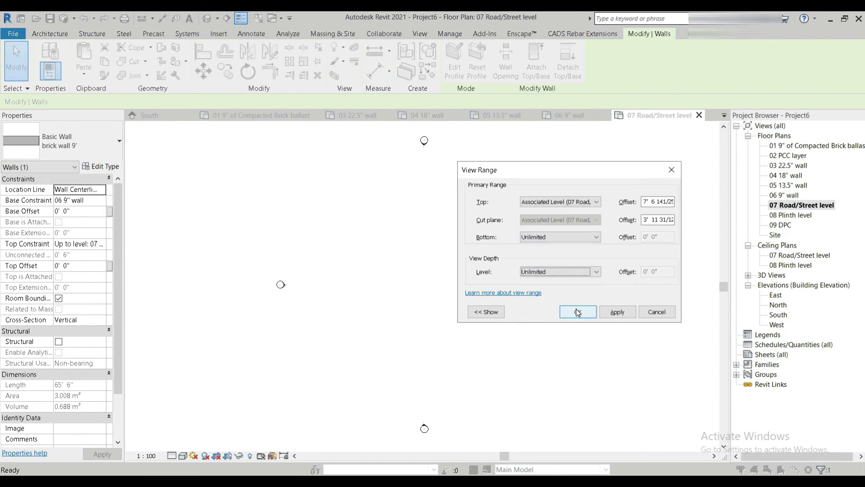
{"action": "left_click", "coordinate": [574, 312]}
- Show the road level plan in Realistic style and start a brick wall 9' reaching up to 08 Plinth level
{"action": "scroll", "coordinate": [469, 340], "scroll_direction": "up", "scroll_amount": 4}
{"action": "middle_click_drag", "start_coordinate": [462, 307], "coordinate": [431, 457]}
{"action": "left_click", "coordinate": [183, 455]}
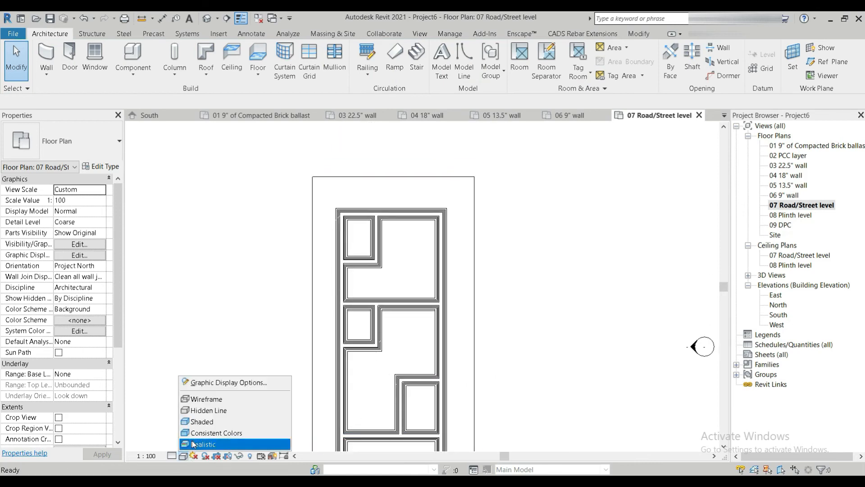
{"action": "left_click", "coordinate": [198, 445]}
{"action": "left_click", "coordinate": [46, 59]}
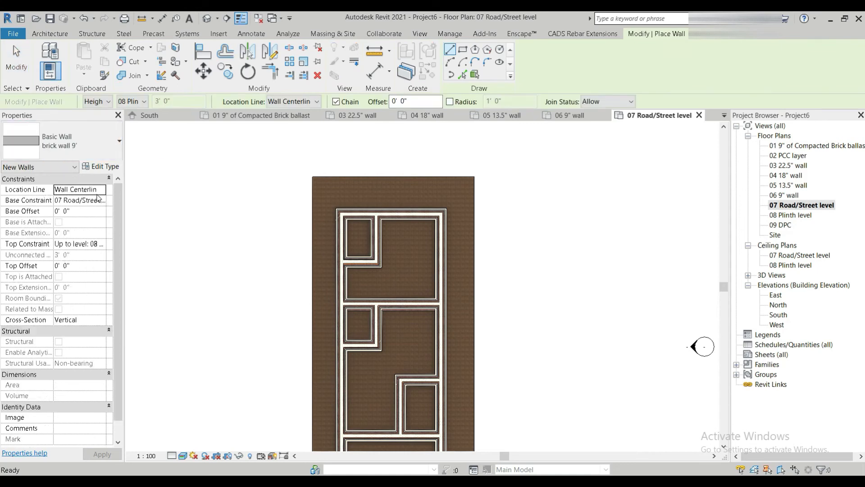
- Examine the raised brick wall 9' runs and the stepped courses beneath them in 3D
{"action": "scroll", "coordinate": [331, 170], "scroll_direction": "up", "scroll_amount": 5}
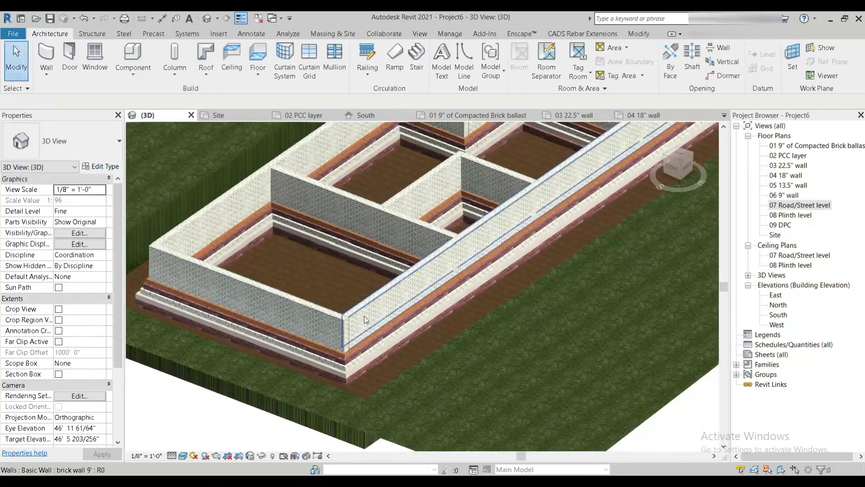
{"action": "middle_click_drag", "start_coordinate": [342, 274], "coordinate": [281, 390]}
{"action": "middle_click_drag", "start_coordinate": [478, 267], "coordinate": [377, 298]}
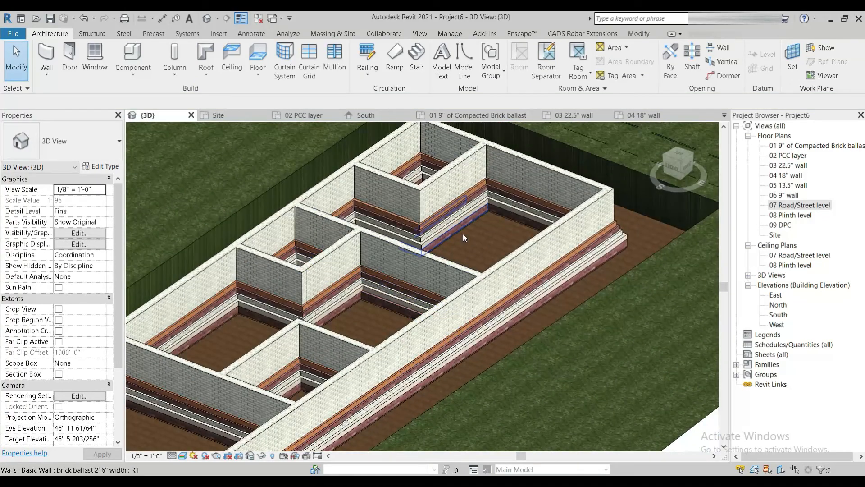
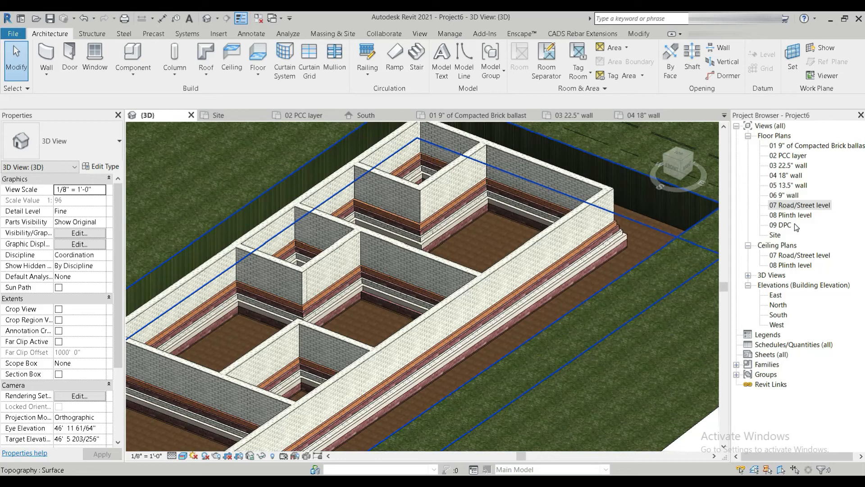
- Open the South elevation and review the heights of the road, 9" wall, plinth and DPC levels
{"action": "double_click", "coordinate": [779, 315]}
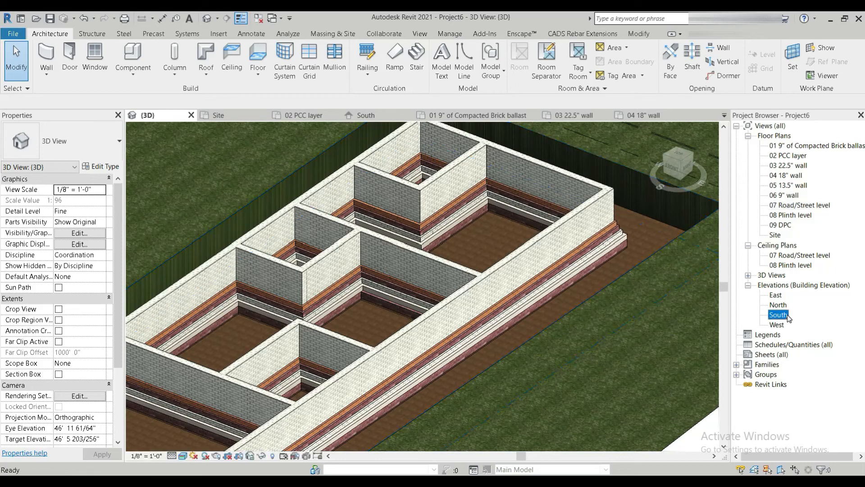
{"action": "scroll", "coordinate": [522, 257], "scroll_direction": "up", "scroll_amount": 5}
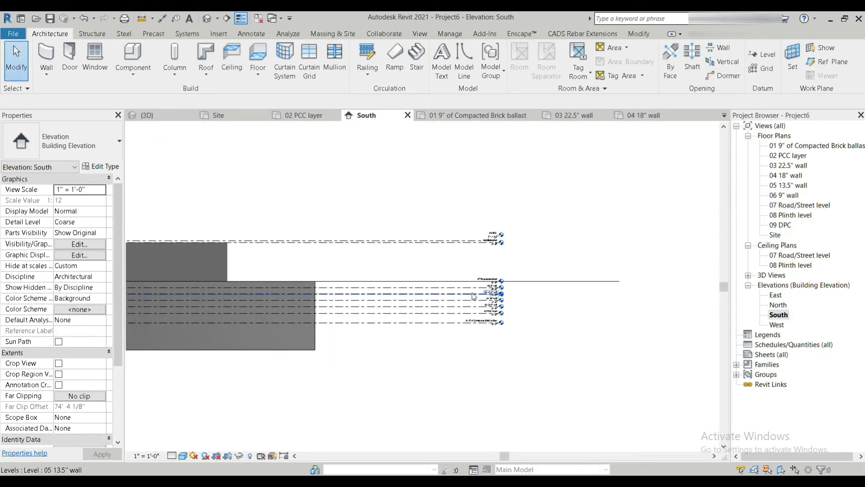
{"action": "scroll", "coordinate": [520, 254], "scroll_direction": "up", "scroll_amount": 5}
{"action": "scroll", "coordinate": [485, 312], "scroll_direction": "down", "scroll_amount": 4}
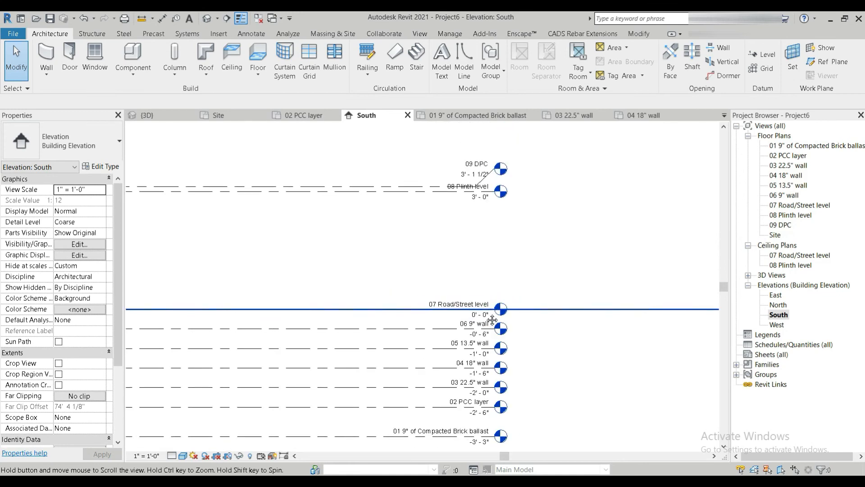
{"action": "middle_click_drag", "start_coordinate": [487, 311], "coordinate": [479, 332]}
{"action": "scroll", "coordinate": [466, 351], "scroll_direction": "up", "scroll_amount": 1}
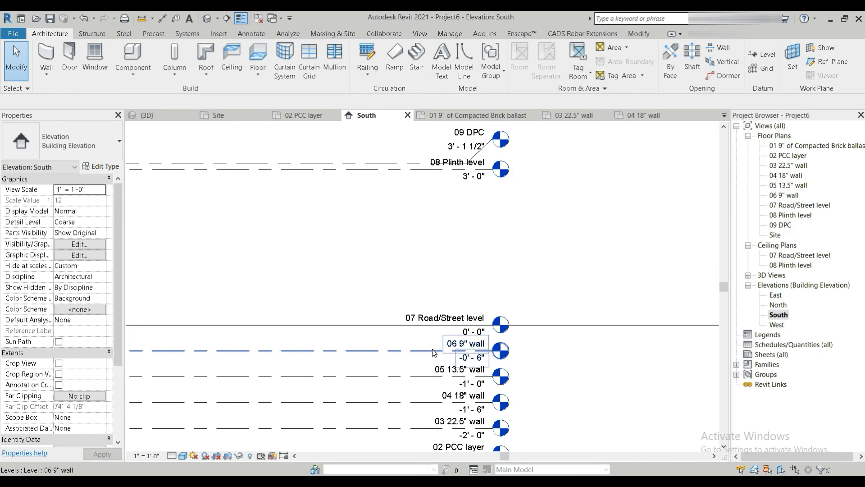
{"action": "scroll", "coordinate": [434, 353], "scroll_direction": "up", "scroll_amount": 1}
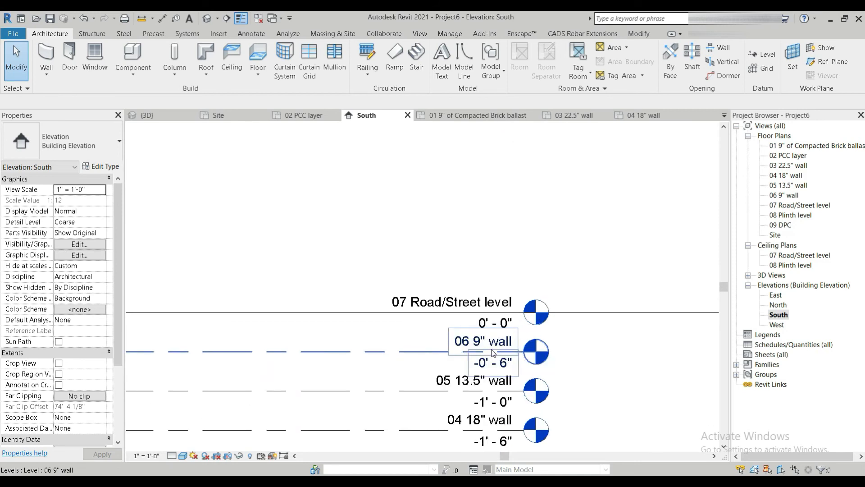
{"action": "scroll", "coordinate": [494, 353], "scroll_direction": "down", "scroll_amount": 3}
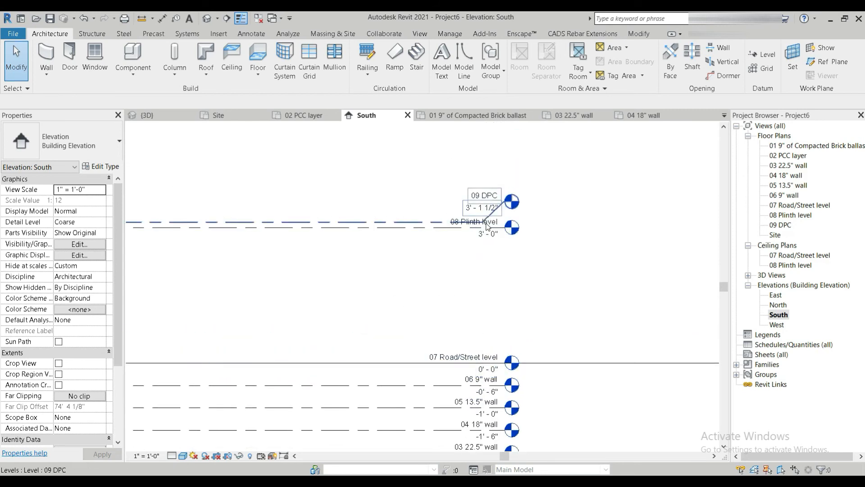
{"action": "scroll", "coordinate": [486, 234], "scroll_direction": "up", "scroll_amount": 1}
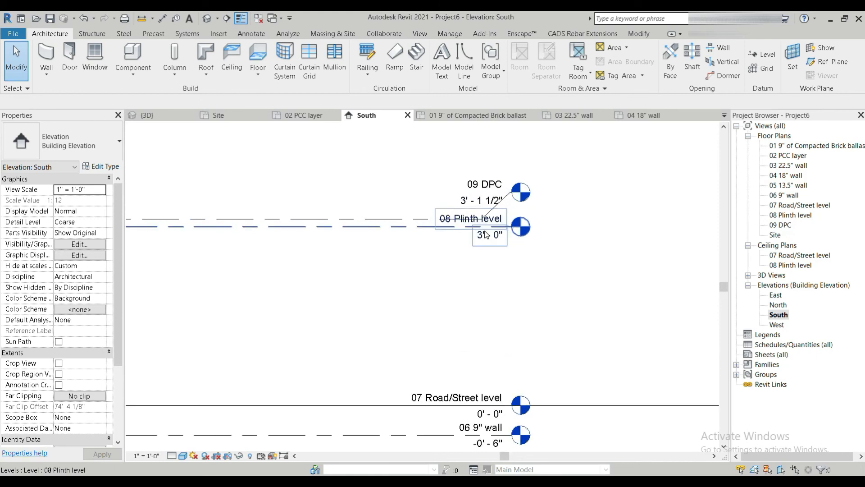
- In 3D, select every brick wall 9' in the entire project and set the top constraint to 08 Plinth level
{"action": "left_click", "coordinate": [206, 19]}
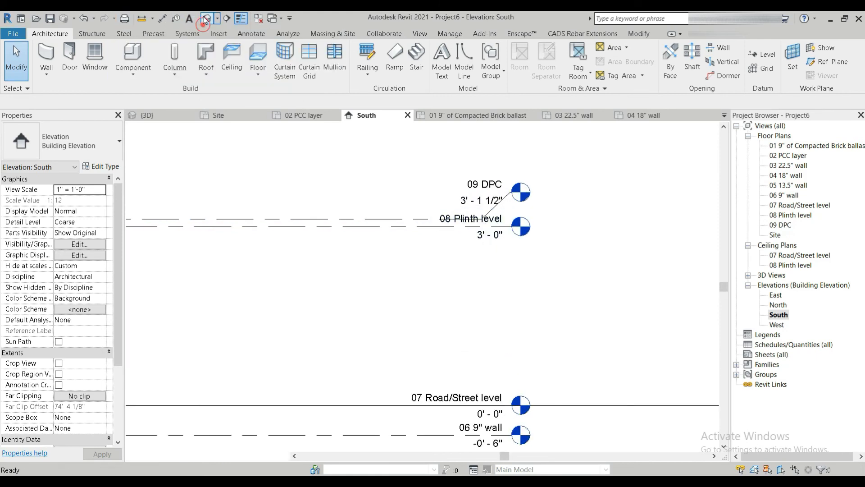
{"action": "left_click", "coordinate": [449, 268]}
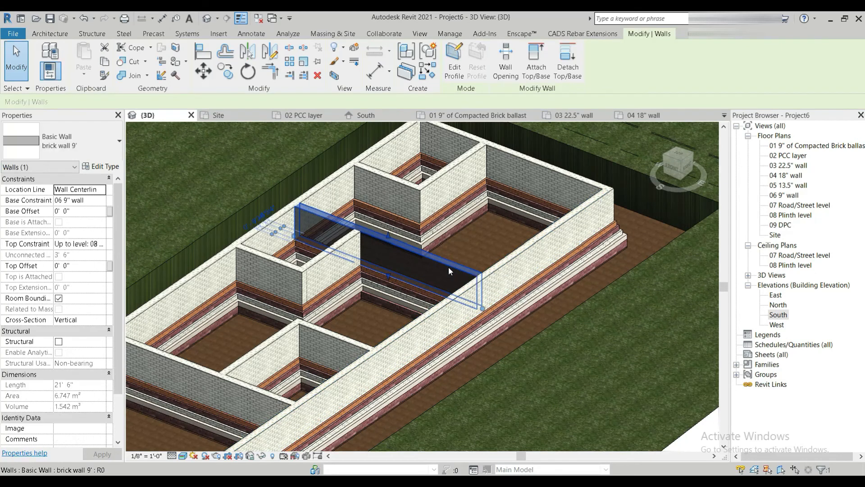
{"action": "right_click", "coordinate": [448, 267]}
{"action": "mouse_move", "coordinate": [564, 341]}
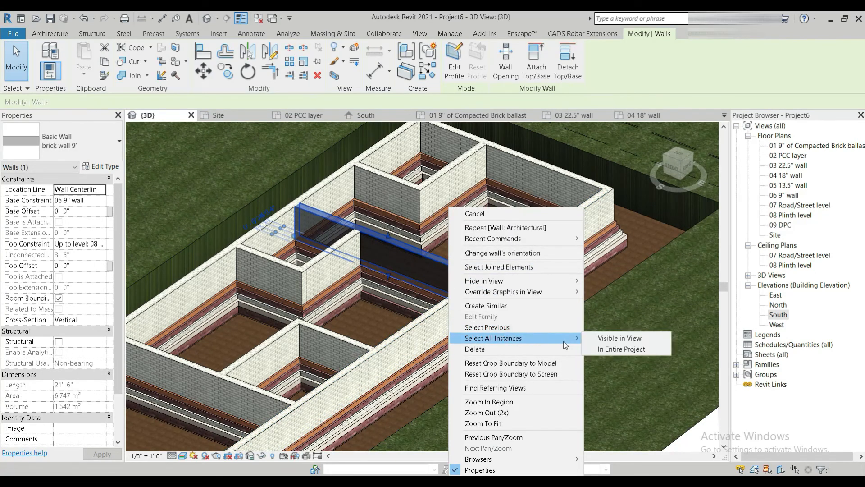
{"action": "left_click", "coordinate": [620, 349]}
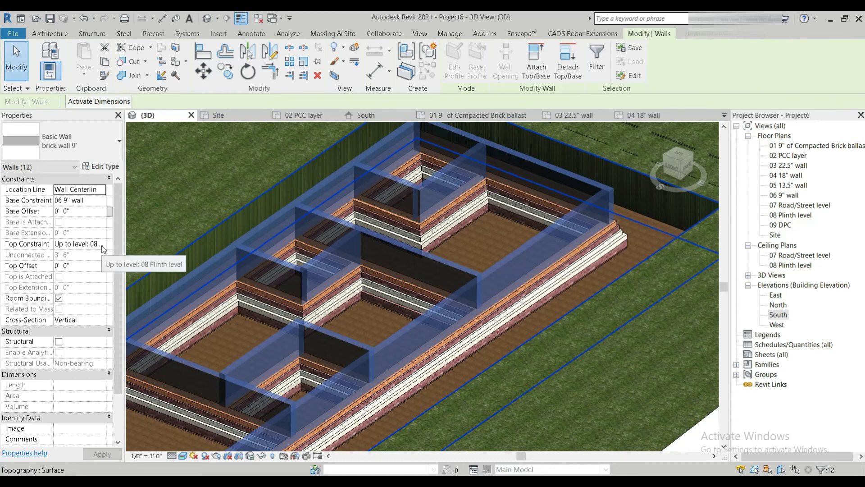
{"action": "left_click", "coordinate": [102, 245]}
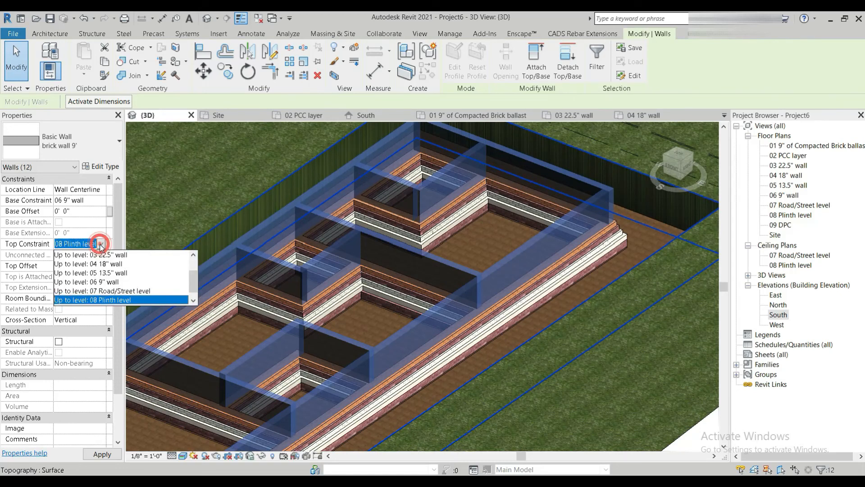
{"action": "left_click", "coordinate": [109, 300]}
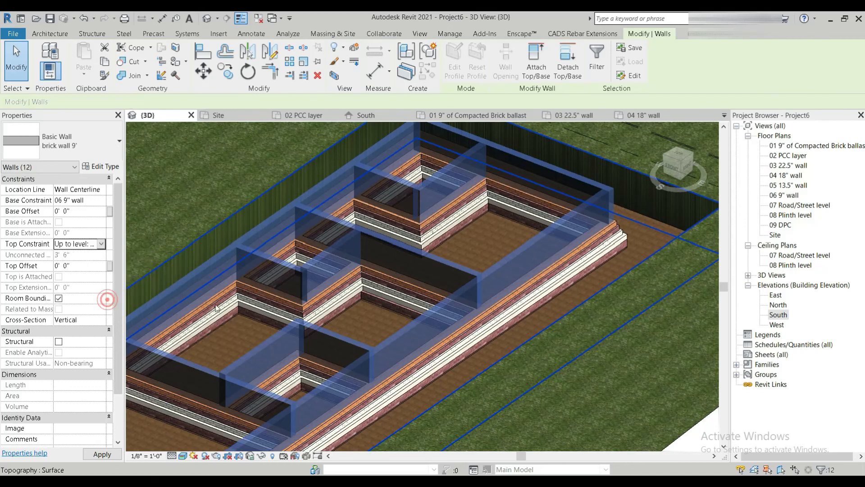
{"action": "scroll", "coordinate": [363, 314], "scroll_direction": "down", "scroll_amount": 4}
{"action": "left_click", "coordinate": [620, 393]}
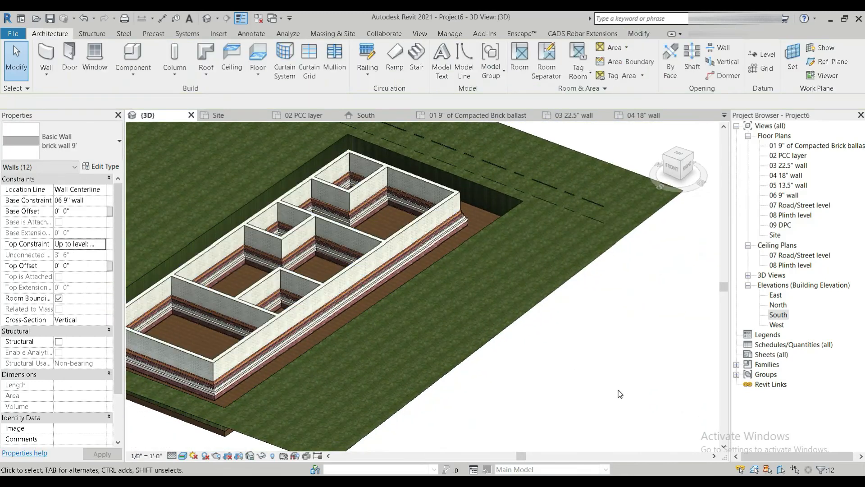
- Start a new wall and duplicate the brick wall 9' type as DPC 1.5" thick
{"action": "middle_click_drag", "start_coordinate": [356, 314], "coordinate": [492, 316]}
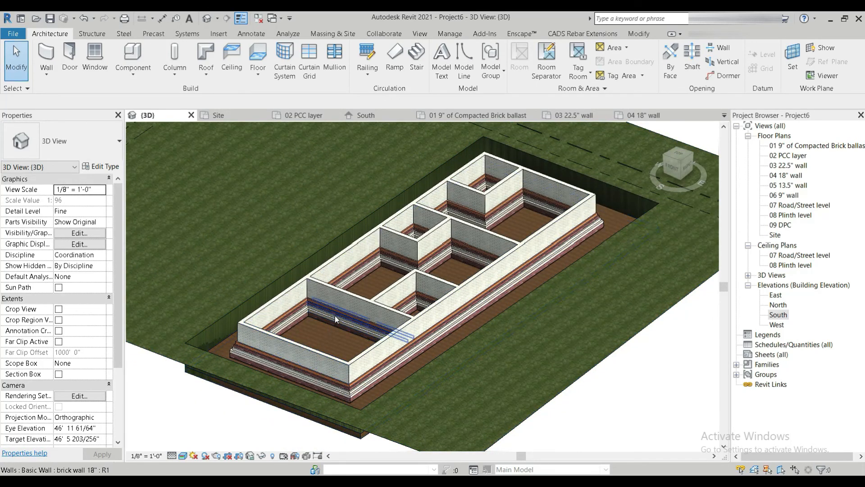
{"action": "scroll", "coordinate": [282, 367], "scroll_direction": "up", "scroll_amount": 5}
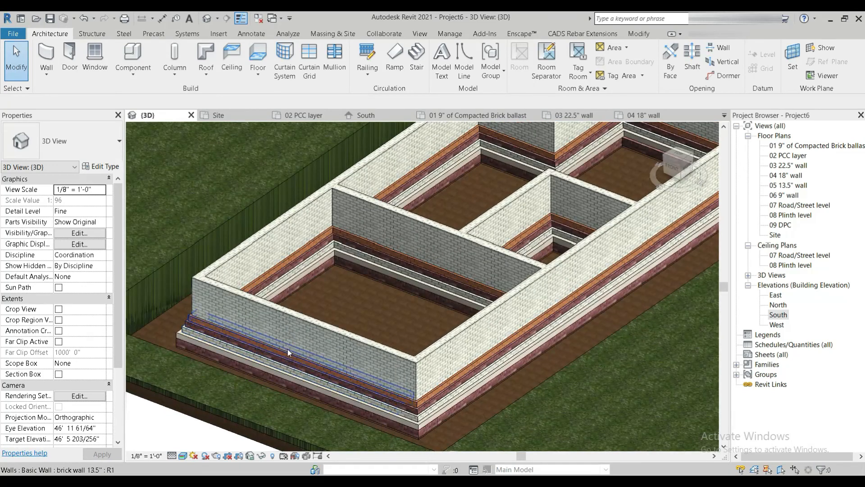
{"action": "left_click", "coordinate": [133, 70]}
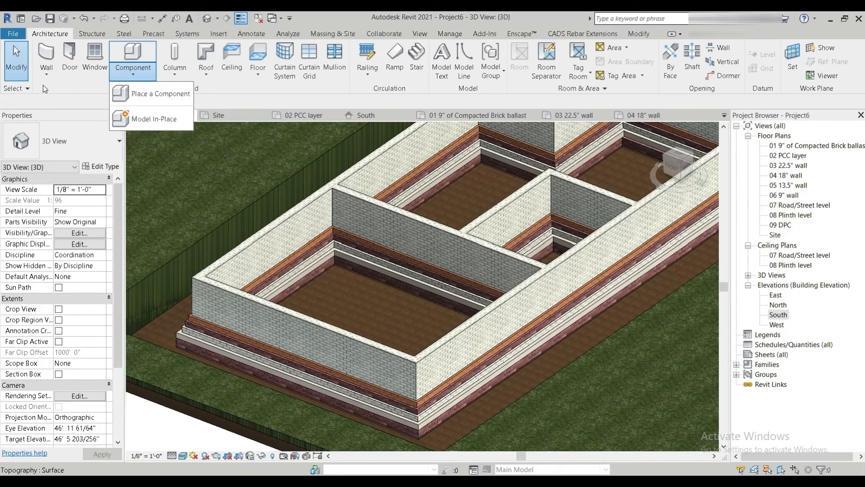
{"action": "left_click", "coordinate": [46, 56]}
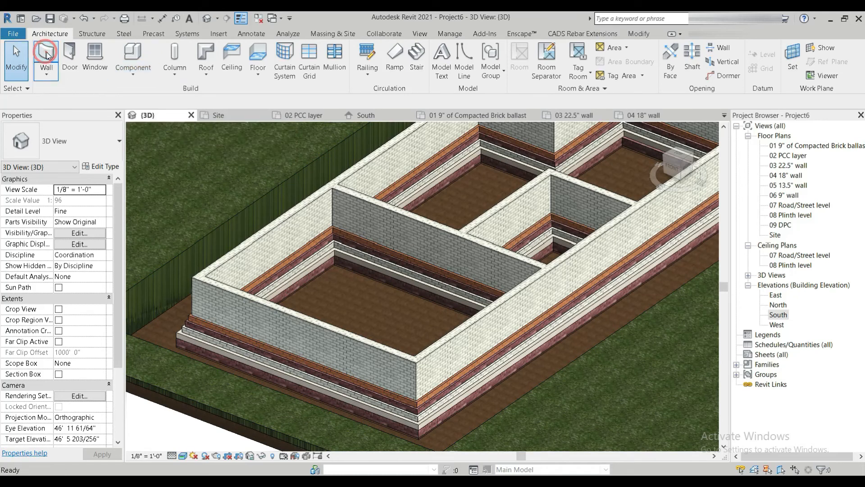
{"action": "left_click", "coordinate": [96, 167]}
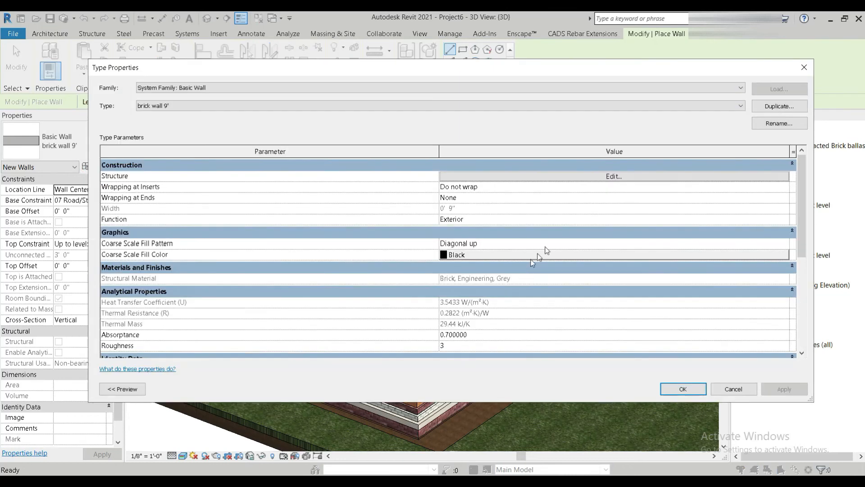
{"action": "left_click", "coordinate": [774, 107]}
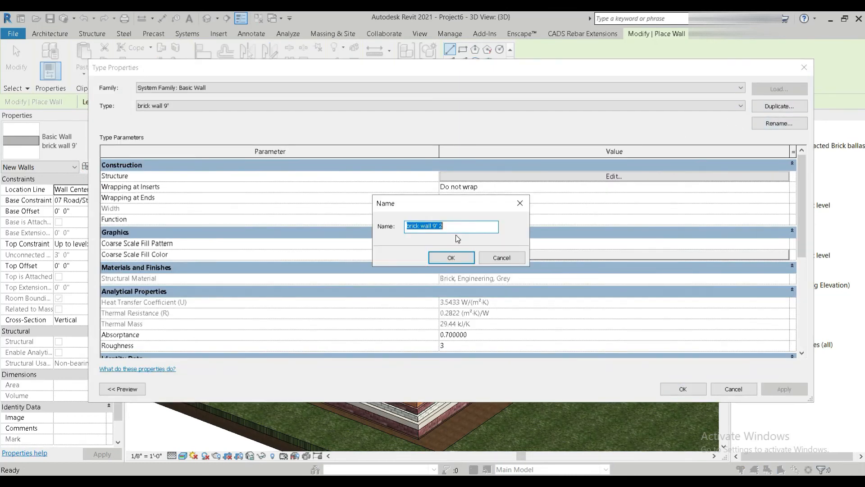
{"action": "type", "text": "DPC 1.5\" thick"}
{"action": "left_click", "coordinate": [451, 257]}
- Search the materials for white and assign Brick, Sand Lime to the structure layer of the DPC 1.5" thick wall type
{"action": "left_click", "coordinate": [541, 177]}
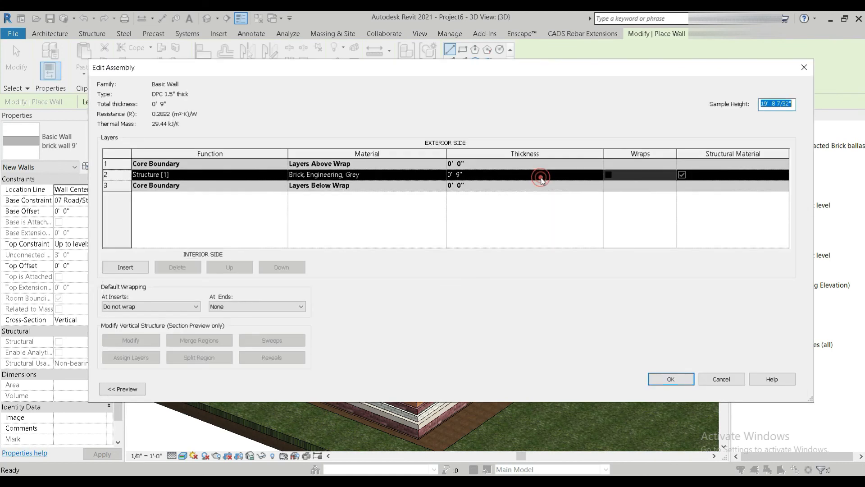
{"action": "left_click", "coordinate": [436, 178]}
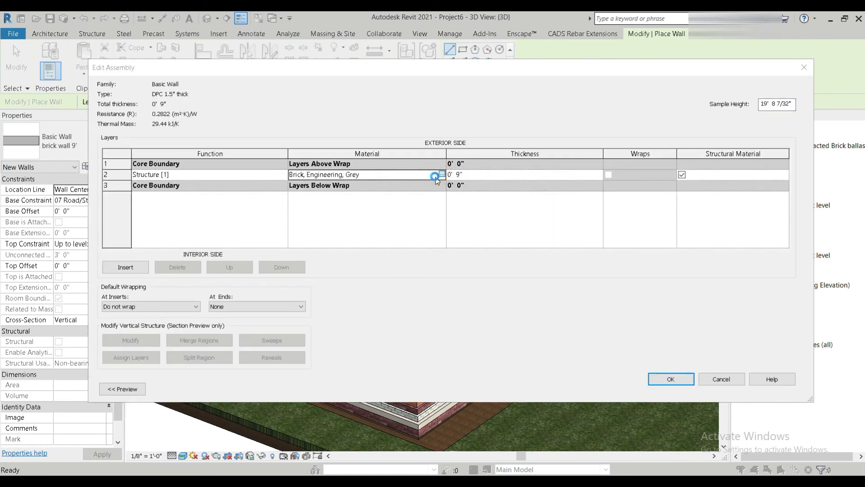
{"action": "left_click", "coordinate": [437, 175]}
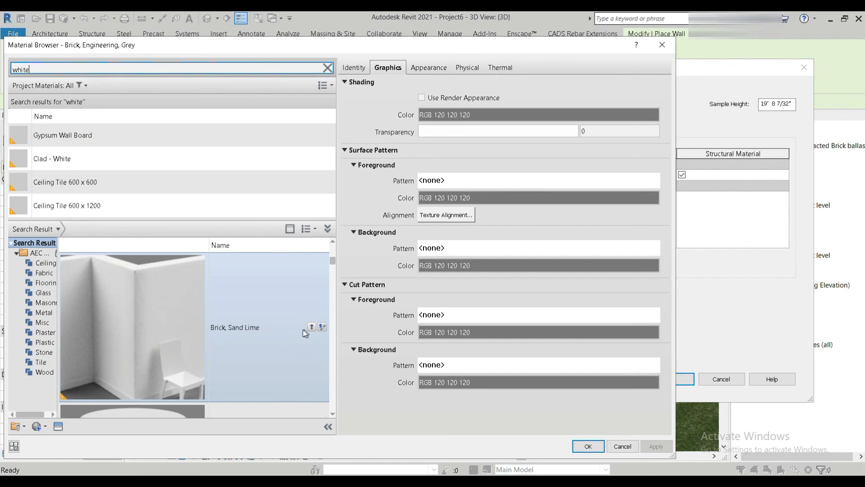
{"action": "scroll", "coordinate": [271, 331], "scroll_direction": "down", "scroll_amount": 2}
{"action": "scroll", "coordinate": [269, 331], "scroll_direction": "up", "scroll_amount": 1}
{"action": "scroll", "coordinate": [269, 336], "scroll_direction": "up", "scroll_amount": 1}
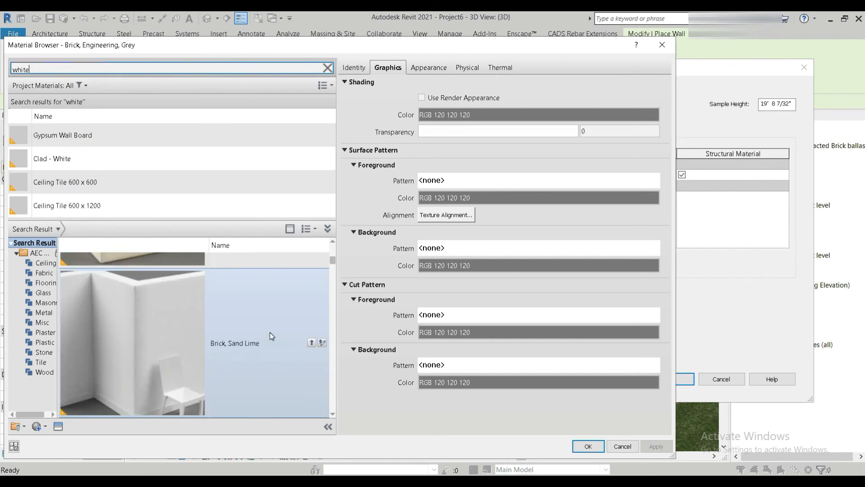
{"action": "left_click", "coordinate": [312, 342]}
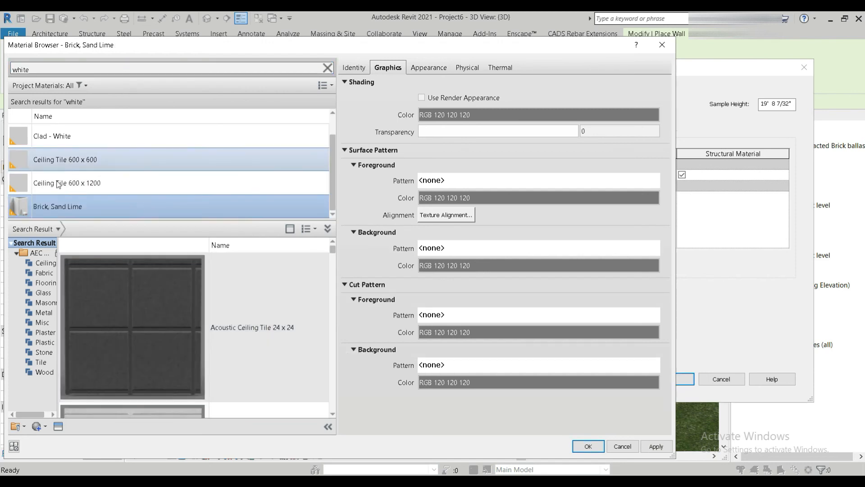
{"action": "double_click", "coordinate": [61, 209]}
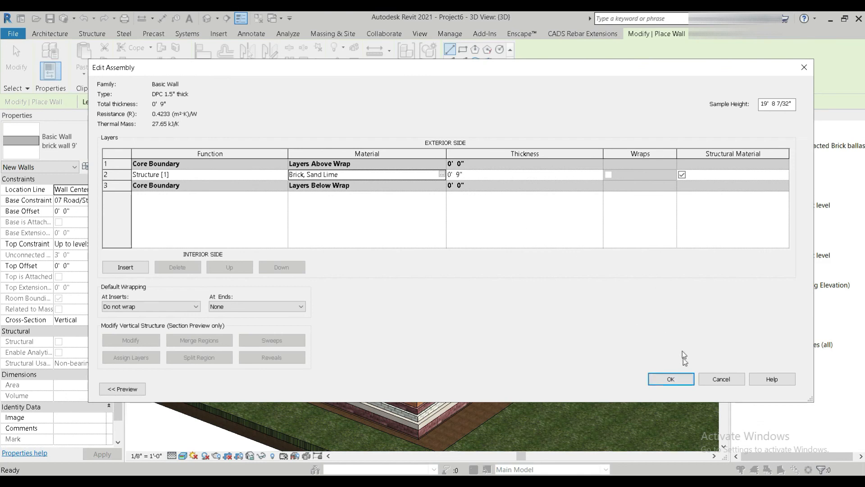
{"action": "left_click", "coordinate": [671, 379]}
{"action": "left_click", "coordinate": [675, 388]}
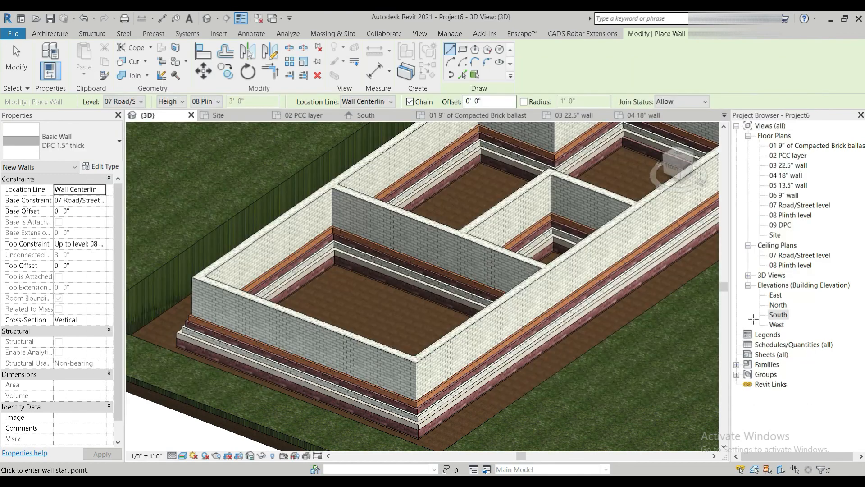
- Open the 09 DPC floor plan and extend its view range down so the wall layout below is shown
{"action": "double_click", "coordinate": [779, 225]}
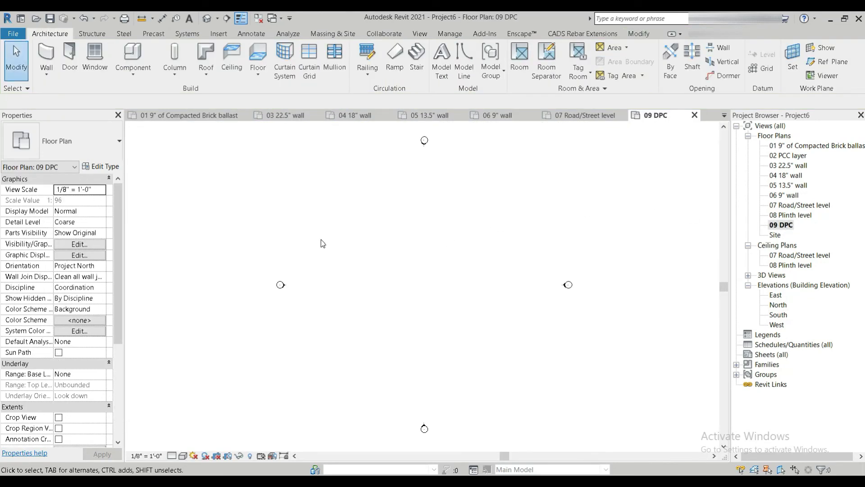
{"action": "key", "text": "v"}
{"action": "key", "text": "r"}
{"action": "left_click", "coordinate": [558, 237]}
{"action": "left_click", "coordinate": [536, 311]}
{"action": "left_click", "coordinate": [560, 271]}
{"action": "left_click", "coordinate": [535, 347]}
{"action": "left_click", "coordinate": [569, 314]}
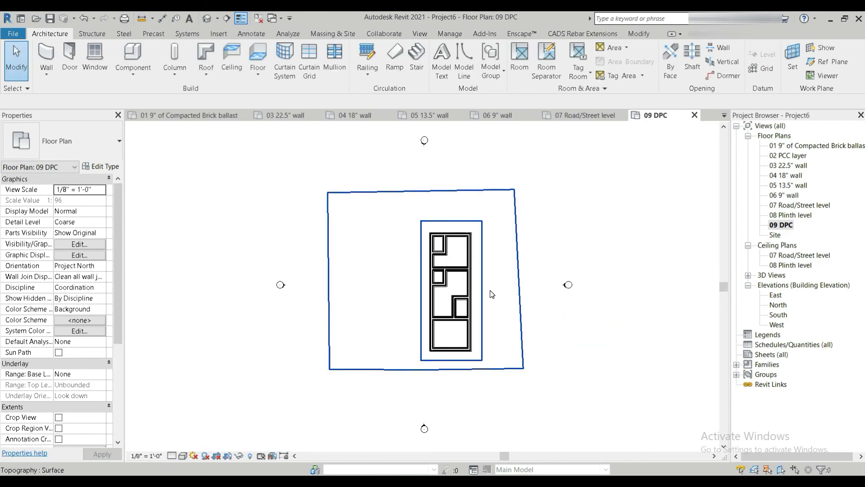
{"action": "scroll", "coordinate": [491, 294], "scroll_direction": "up", "scroll_amount": 4}
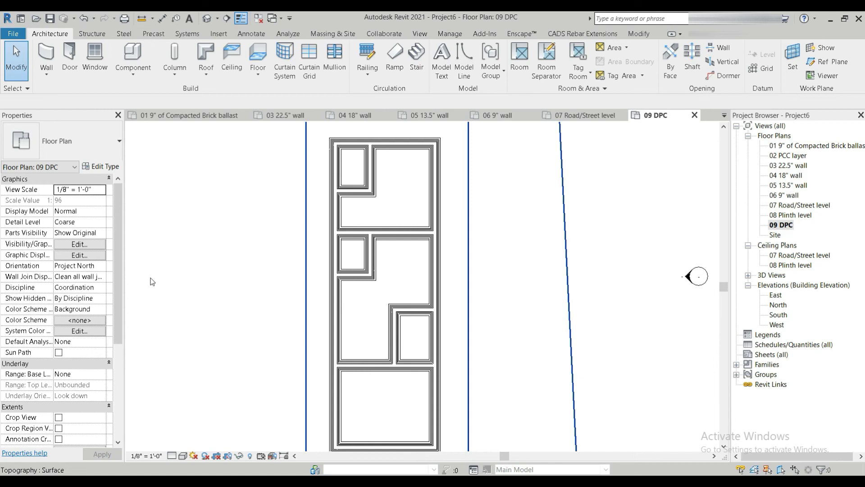
- Start a DPC 1.5" thick wall based on 09 DPC and set its unconnected height to 1.5"
{"action": "left_click", "coordinate": [50, 52]}
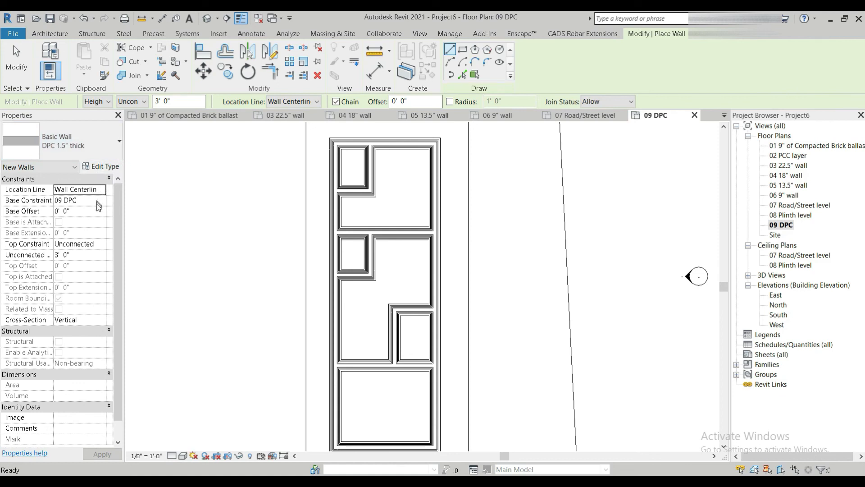
{"action": "left_click", "coordinate": [86, 255]}
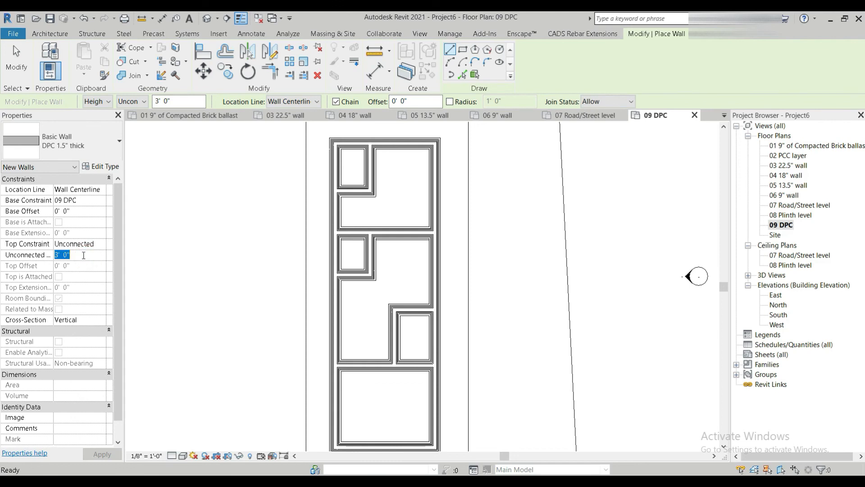
{"action": "type", "text": "1.5"}
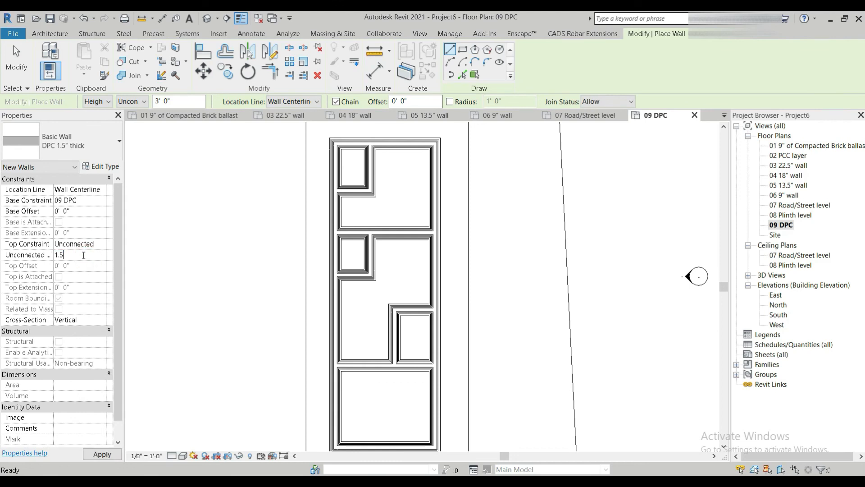
{"action": "key", "text": "Return"}
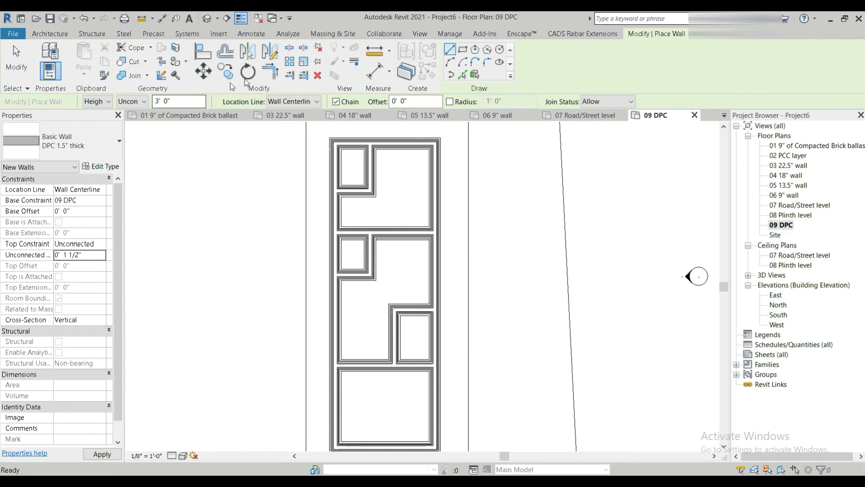
- Display the 09 DPC plan in the Realistic visual style, ready to trace the DPC over the brick walls
{"action": "left_click", "coordinate": [186, 458]}
{"action": "left_click", "coordinate": [191, 444]}
{"action": "scroll", "coordinate": [348, 131], "scroll_direction": "up", "scroll_amount": 2}
{"action": "scroll", "coordinate": [191, 280], "scroll_direction": "up", "scroll_amount": 6}
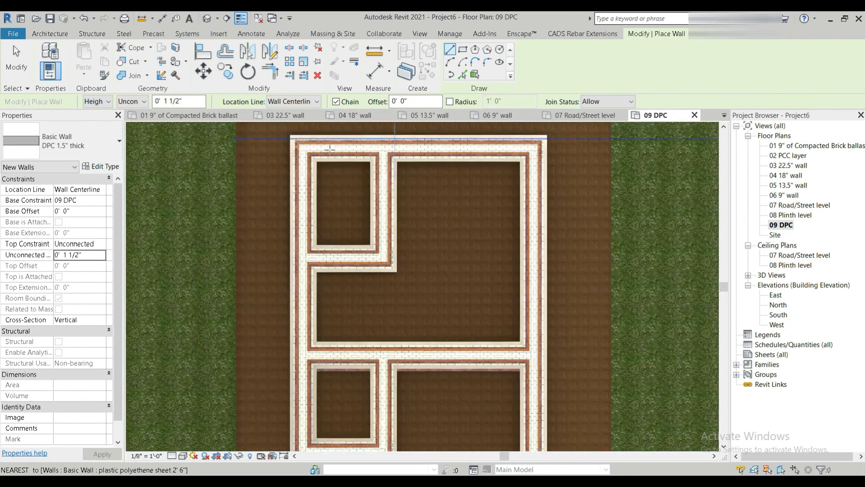
{"action": "scroll", "coordinate": [191, 279], "scroll_direction": "up", "scroll_amount": 4}
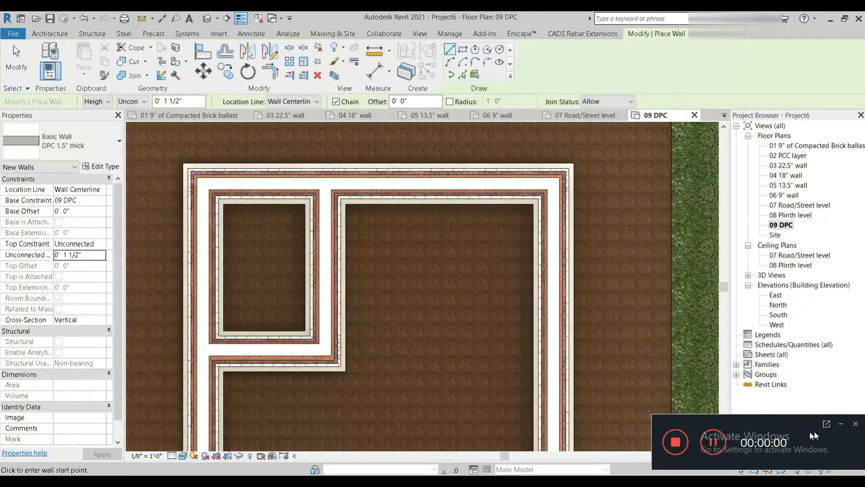
- Examine the DPC layer along the tops of the outer and inner brick walls in the 3D view
{"action": "left_click", "coordinate": [842, 424]}
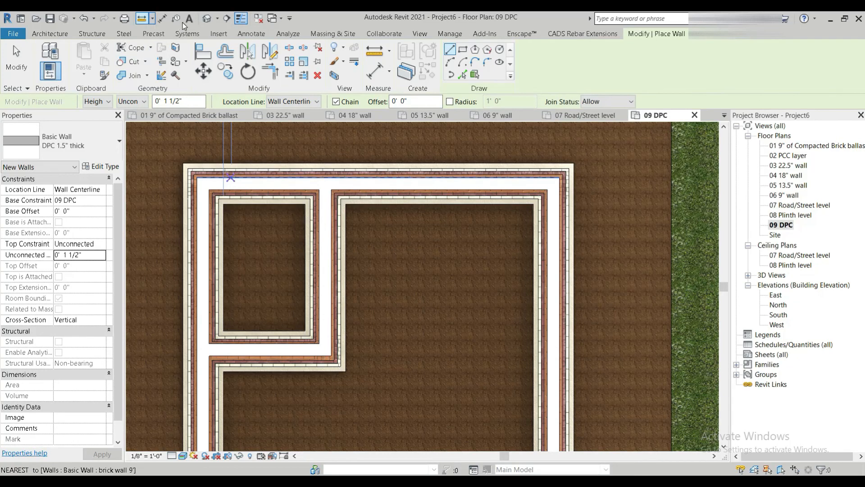
{"action": "left_click", "coordinate": [207, 18]}
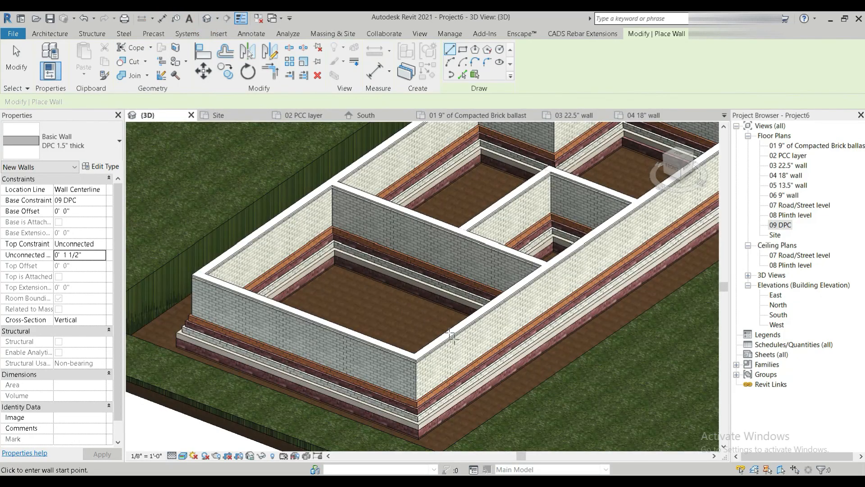
{"action": "middle_click_drag", "start_coordinate": [469, 395], "coordinate": [635, 221], "text": "shift"}
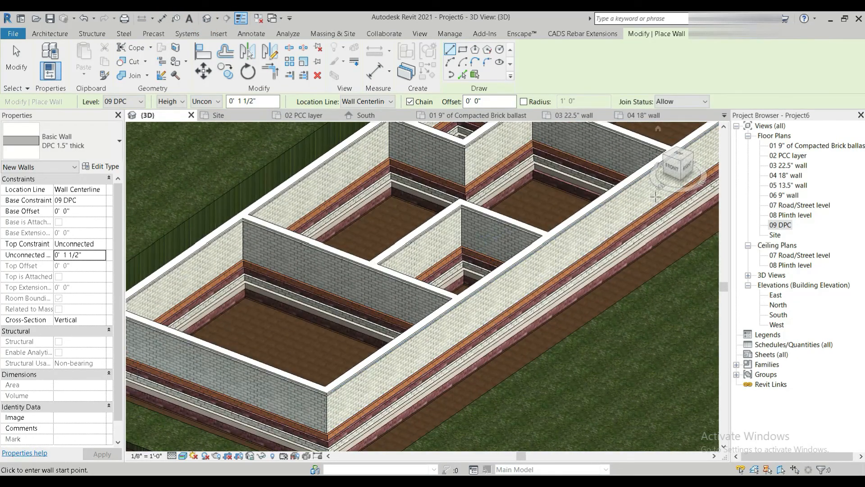
{"action": "middle_click_drag", "start_coordinate": [570, 273], "coordinate": [437, 321]}
{"action": "scroll", "coordinate": [437, 321], "scroll_direction": "down", "scroll_amount": 1}
{"action": "middle_click_drag", "start_coordinate": [487, 187], "coordinate": [469, 236]}
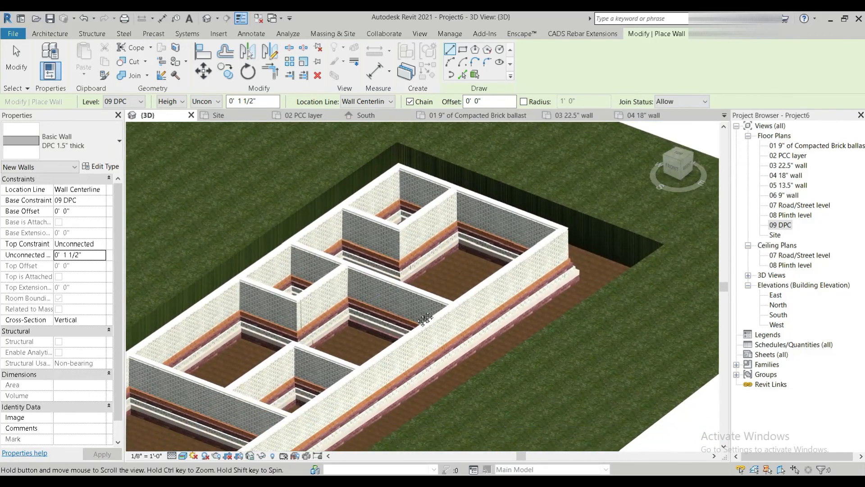
{"action": "middle_click_drag", "start_coordinate": [393, 356], "coordinate": [475, 220]}
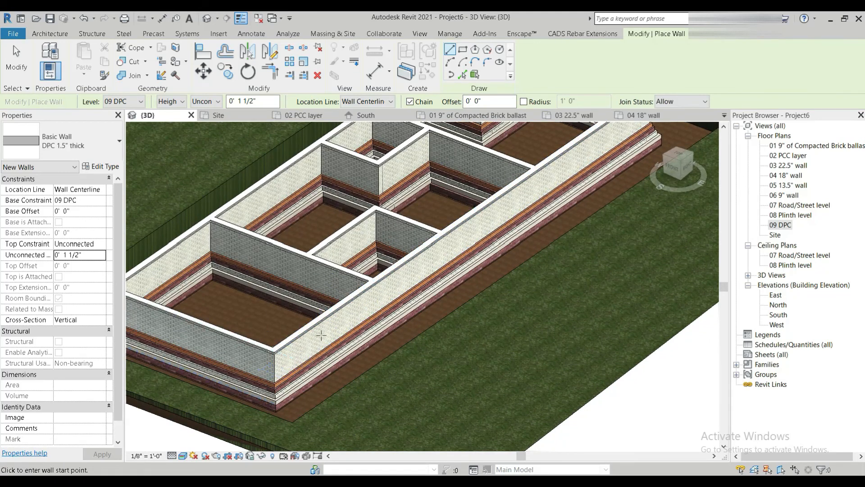
- End wall placement and open the layer structure of the plastic polyethene sheet 2' 6" wall under the foundation's corner
{"action": "scroll", "coordinate": [304, 387], "scroll_direction": "up", "scroll_amount": 5}
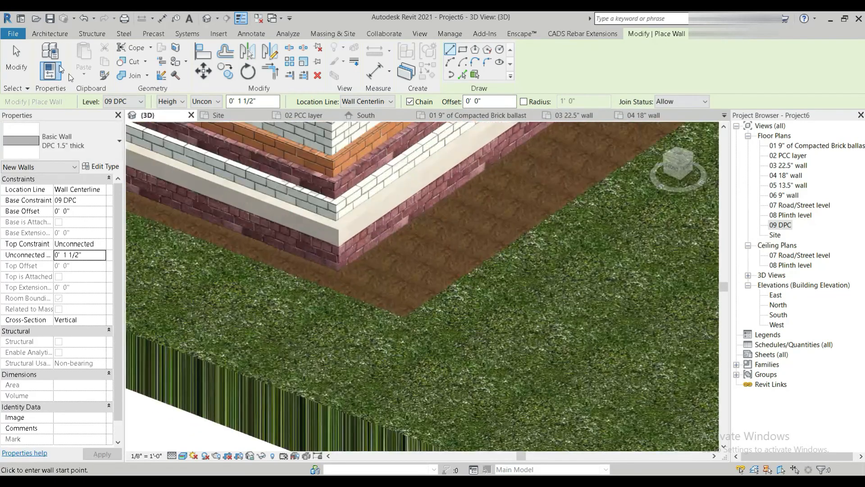
{"action": "left_click", "coordinate": [14, 65]}
{"action": "scroll", "coordinate": [291, 259], "scroll_direction": "up", "scroll_amount": 4}
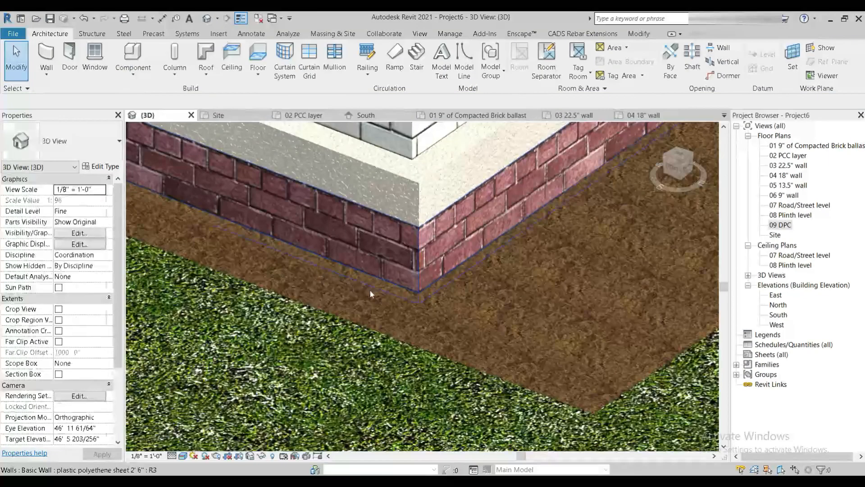
{"action": "left_click", "coordinate": [398, 298]}
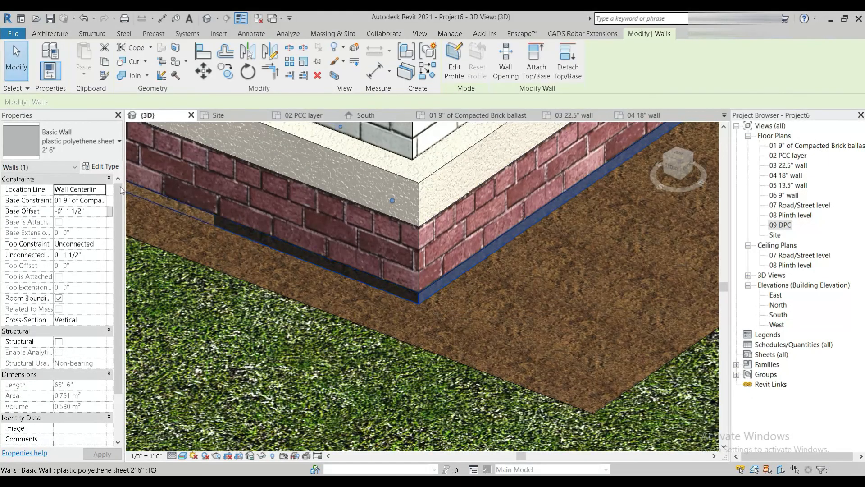
{"action": "left_click", "coordinate": [101, 166]}
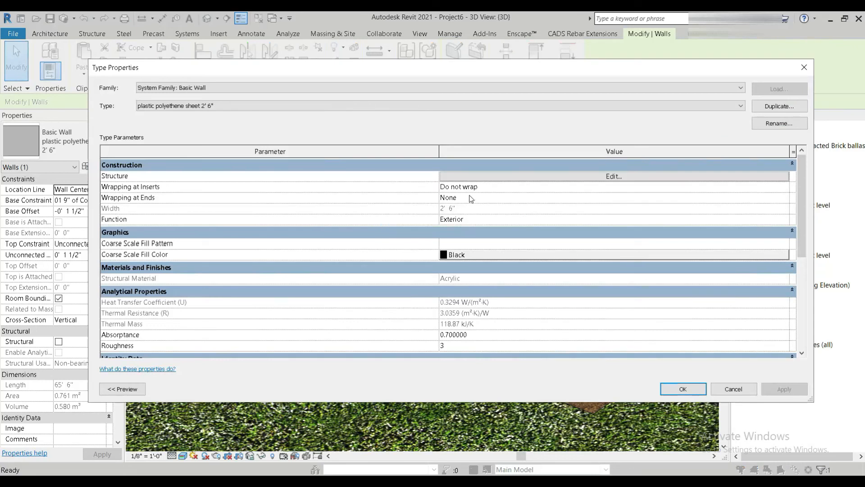
{"action": "left_click", "coordinate": [479, 178]}
{"action": "left_click", "coordinate": [422, 177]}
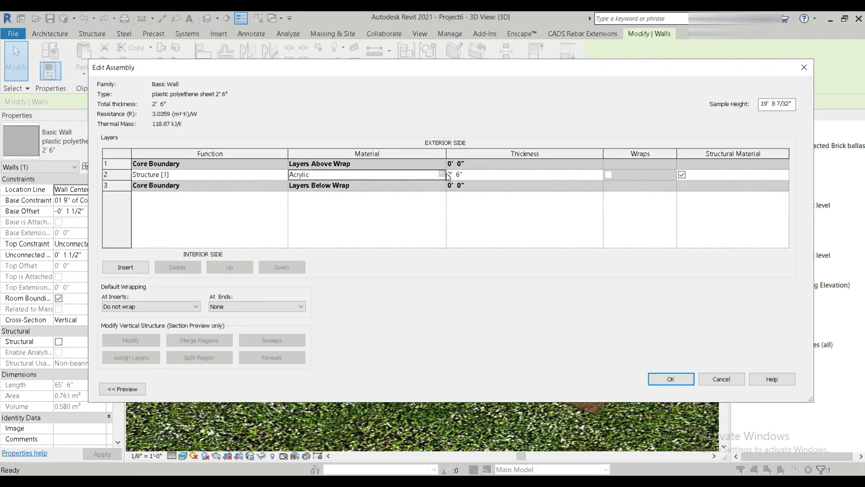
- Search the materials for plastic, add the library's Plastic replacing the duplicate appearance, and assign it to the polyethene sheet's structure layer
{"action": "left_click", "coordinate": [442, 174]}
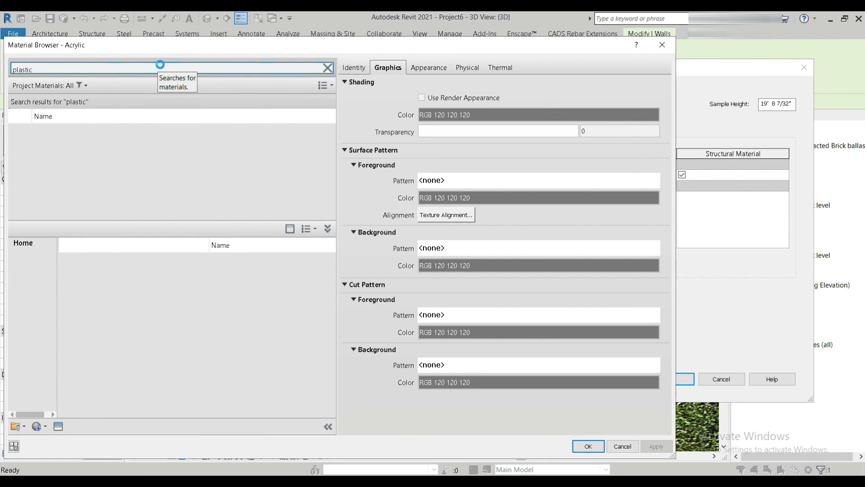
{"action": "scroll", "coordinate": [207, 332], "scroll_direction": "down", "scroll_amount": 2}
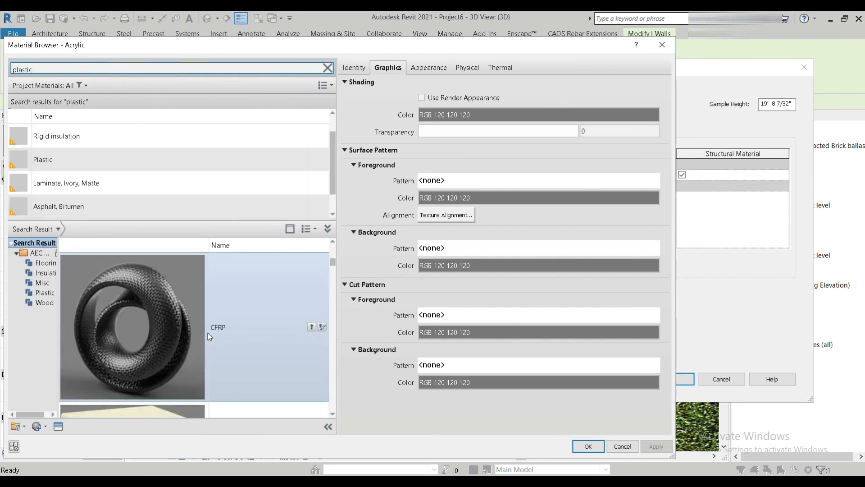
{"action": "scroll", "coordinate": [208, 335], "scroll_direction": "down", "scroll_amount": 3}
{"action": "scroll", "coordinate": [206, 336], "scroll_direction": "up", "scroll_amount": 2}
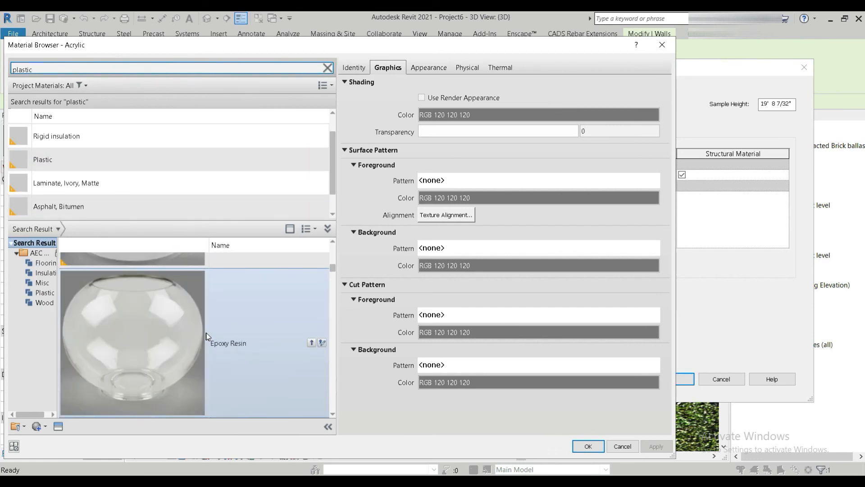
{"action": "scroll", "coordinate": [223, 363], "scroll_direction": "up", "scroll_amount": 3}
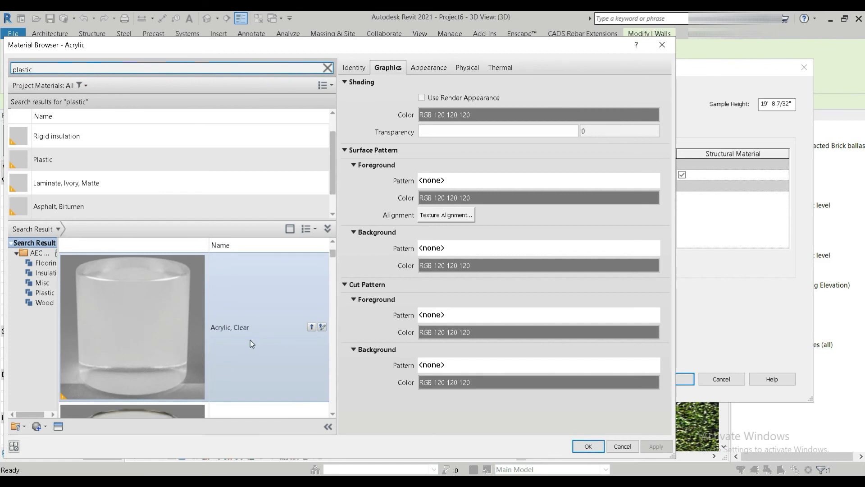
{"action": "scroll", "coordinate": [249, 341], "scroll_direction": "down", "scroll_amount": 4}
{"action": "scroll", "coordinate": [247, 342], "scroll_direction": "down", "scroll_amount": 4}
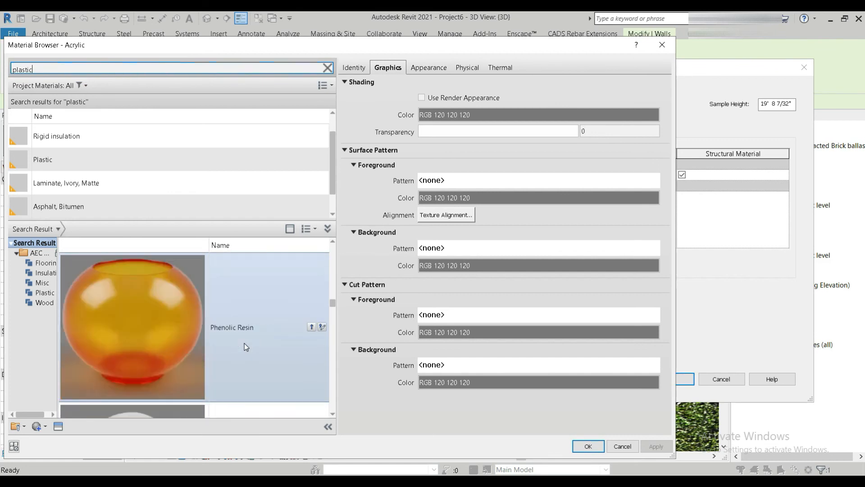
{"action": "scroll", "coordinate": [244, 343], "scroll_direction": "down", "scroll_amount": 1}
{"action": "scroll", "coordinate": [243, 344], "scroll_direction": "down", "scroll_amount": 1}
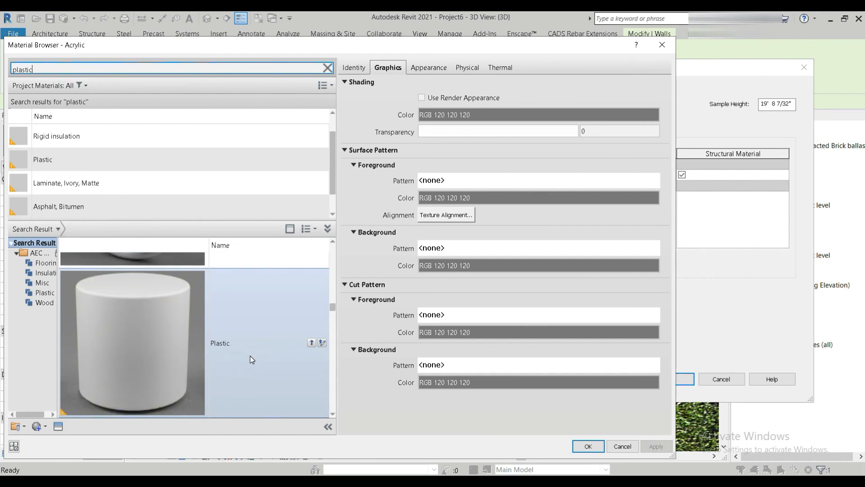
{"action": "left_click", "coordinate": [311, 340]}
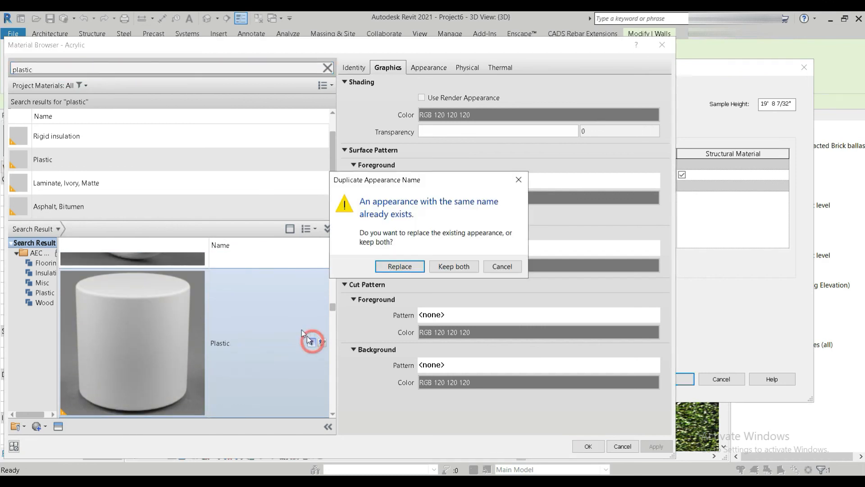
{"action": "left_click", "coordinate": [421, 266]}
{"action": "scroll", "coordinate": [99, 175], "scroll_direction": "down", "scroll_amount": 1}
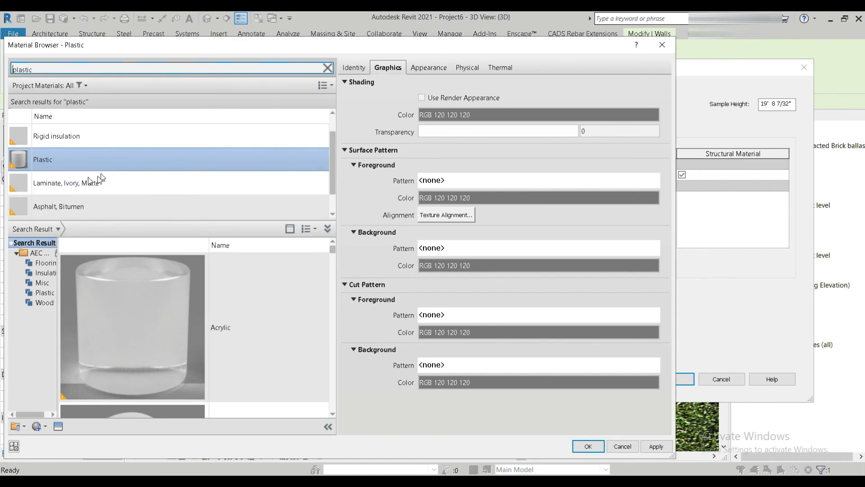
{"action": "double_click", "coordinate": [43, 160]}
{"action": "left_click", "coordinate": [666, 379]}
{"action": "left_click", "coordinate": [683, 387]}
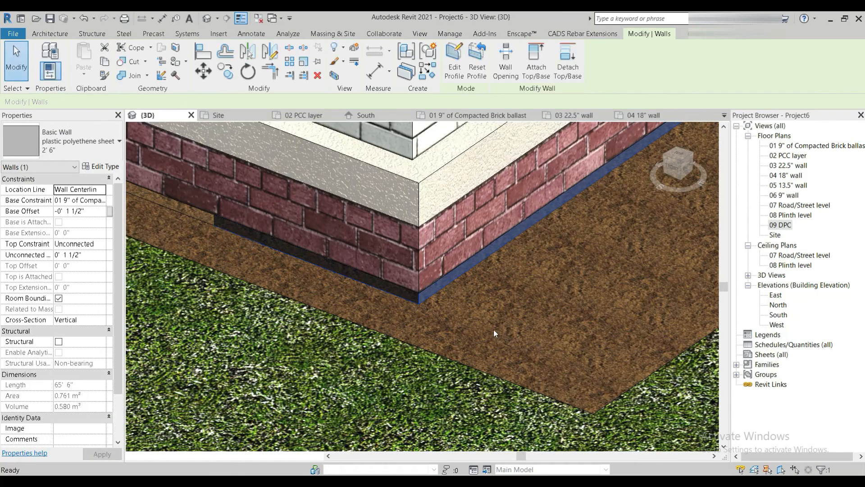
- Deselect the polyethene sheet wall and examine the foundation layers at the corner, from the base sheet up to the DPC
{"action": "scroll", "coordinate": [494, 329], "scroll_direction": "down", "scroll_amount": 2}
{"action": "key", "text": "Escape"}
{"action": "middle_click_drag", "start_coordinate": [533, 338], "coordinate": [384, 327], "text": "shift"}
{"action": "scroll", "coordinate": [382, 375], "scroll_direction": "up", "scroll_amount": 4}
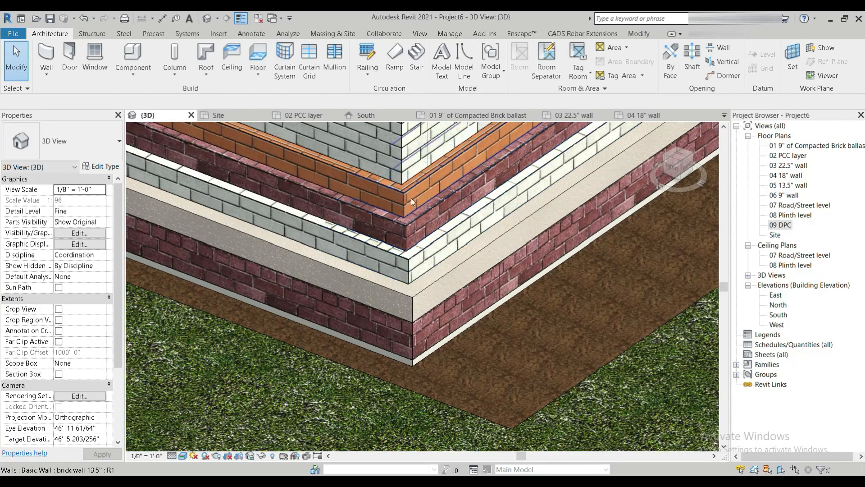
{"action": "middle_click_drag", "start_coordinate": [410, 196], "coordinate": [409, 339]}
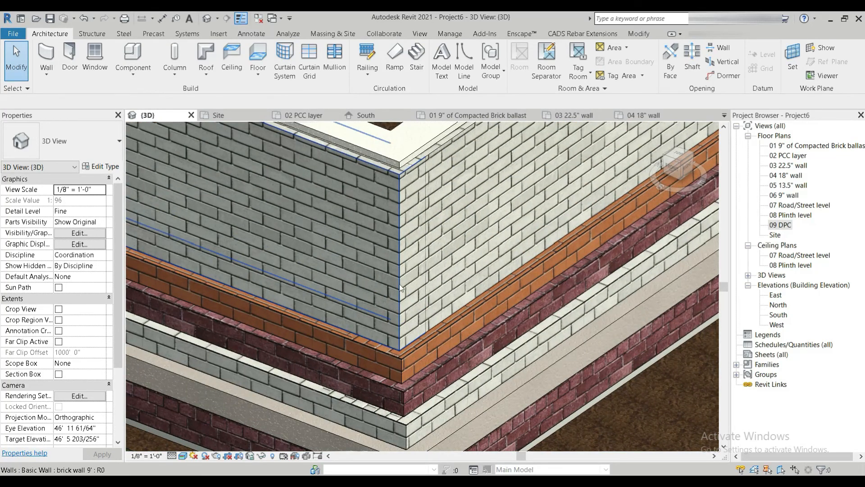
{"action": "middle_click_drag", "start_coordinate": [419, 263], "coordinate": [405, 312]}
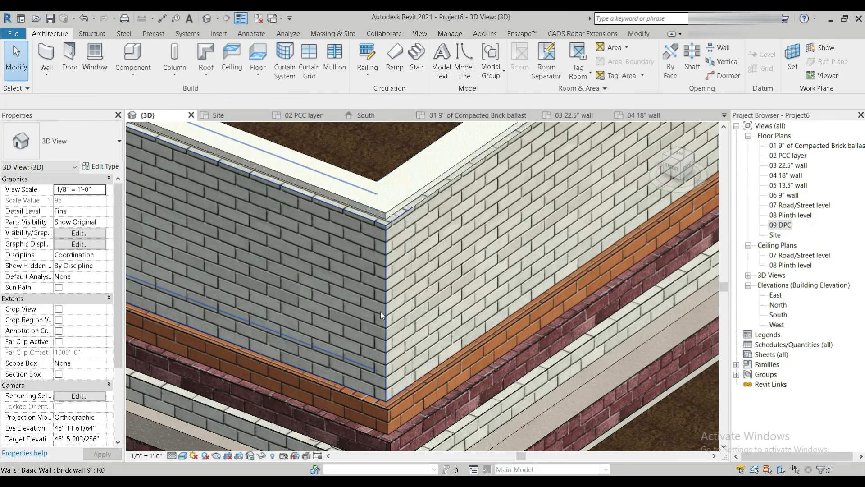
{"action": "scroll", "coordinate": [402, 256], "scroll_direction": "down", "scroll_amount": 2}
{"action": "mouse_move", "coordinate": [572, 443]}
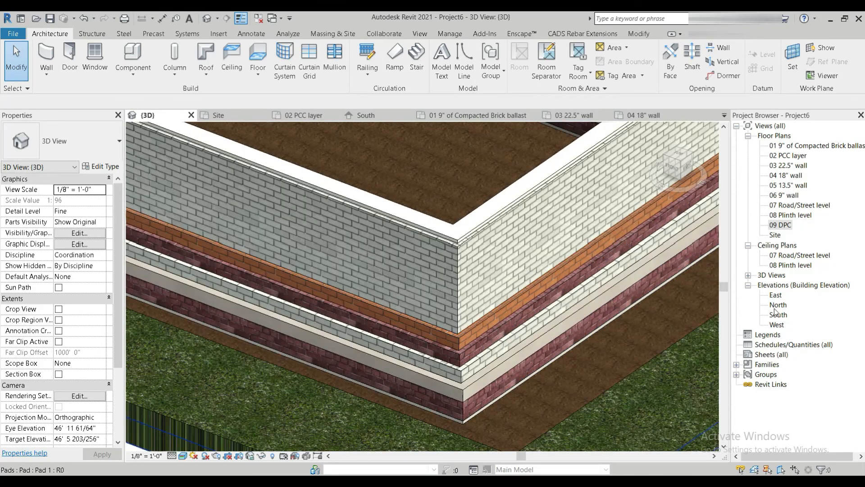
- Check the 08 Plinth level and 09 DPC levels in the South elevation, and return to the 3D view
{"action": "left_click", "coordinate": [777, 314]}
{"action": "double_click", "coordinate": [777, 315]}
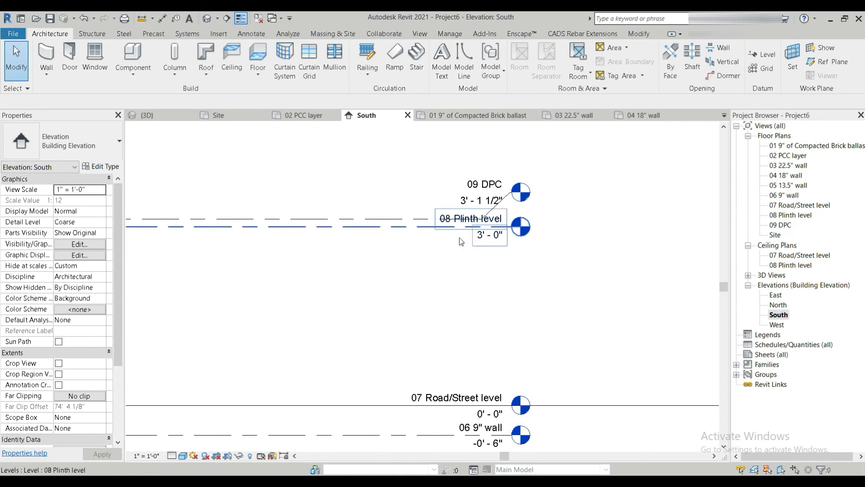
{"action": "left_click", "coordinate": [204, 20]}
- Examine the DPC on top of the 9" brick walls at the corner and along the long side, including the overall stepped foundation
{"action": "scroll", "coordinate": [450, 201], "scroll_direction": "up", "scroll_amount": 4}
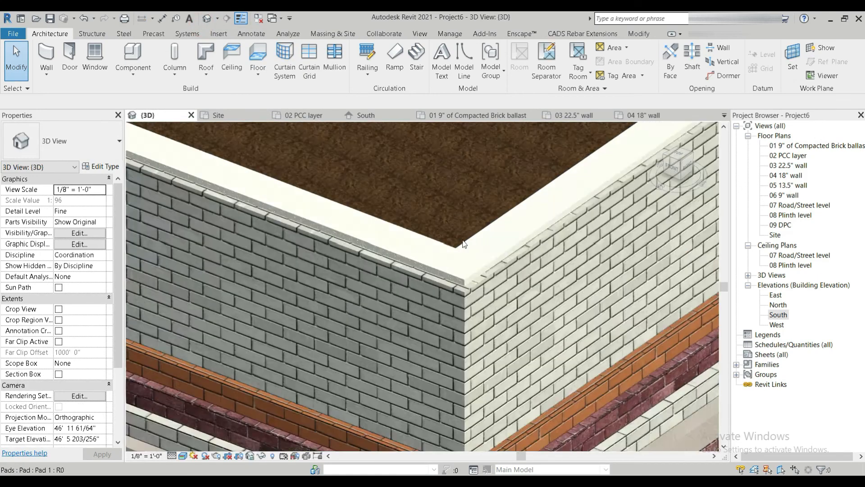
{"action": "scroll", "coordinate": [478, 292], "scroll_direction": "down", "scroll_amount": 3}
{"action": "scroll", "coordinate": [477, 297], "scroll_direction": "up", "scroll_amount": 5}
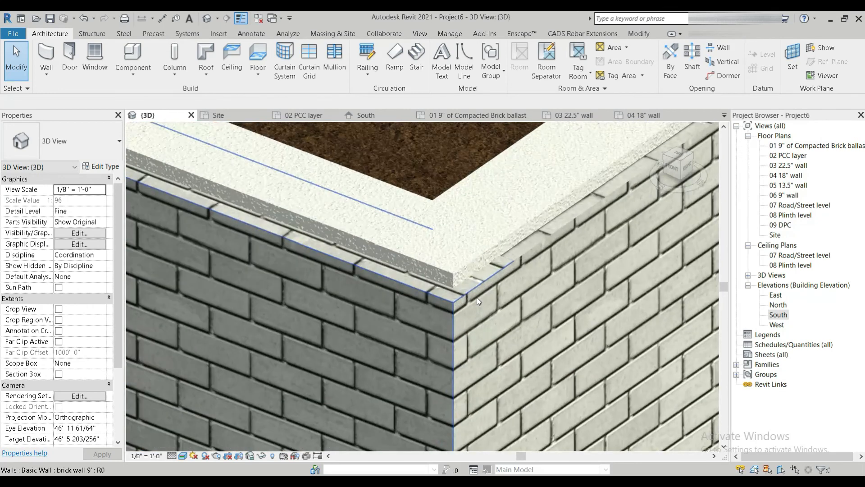
{"action": "scroll", "coordinate": [450, 209], "scroll_direction": "down", "scroll_amount": 3}
{"action": "middle_click_drag", "start_coordinate": [654, 141], "coordinate": [364, 373]}
{"action": "middle_click_drag", "start_coordinate": [638, 182], "coordinate": [299, 386]}
{"action": "middle_click_drag", "start_coordinate": [694, 191], "coordinate": [460, 369]}
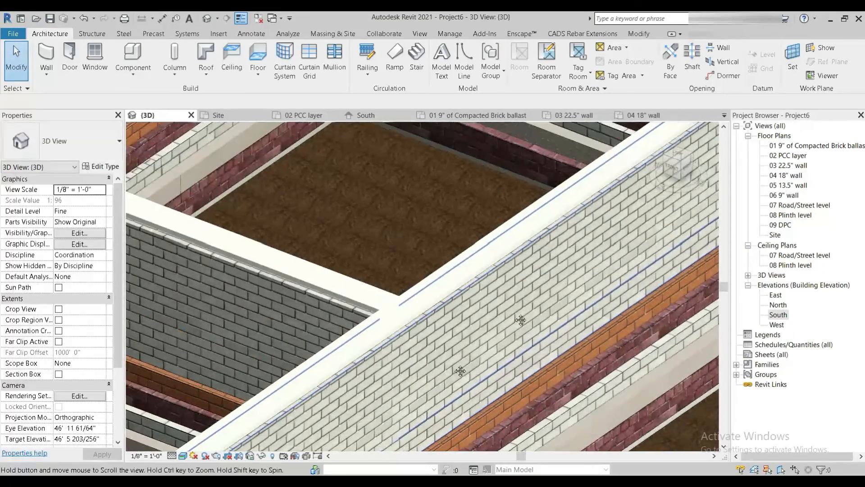
{"action": "middle_click_drag", "start_coordinate": [573, 211], "coordinate": [431, 372]}
{"action": "scroll", "coordinate": [427, 366], "scroll_direction": "down", "scroll_amount": 4}
{"action": "middle_click_drag", "start_coordinate": [464, 315], "coordinate": [591, 163]}
{"action": "middle_click_drag", "start_coordinate": [347, 357], "coordinate": [443, 287]}
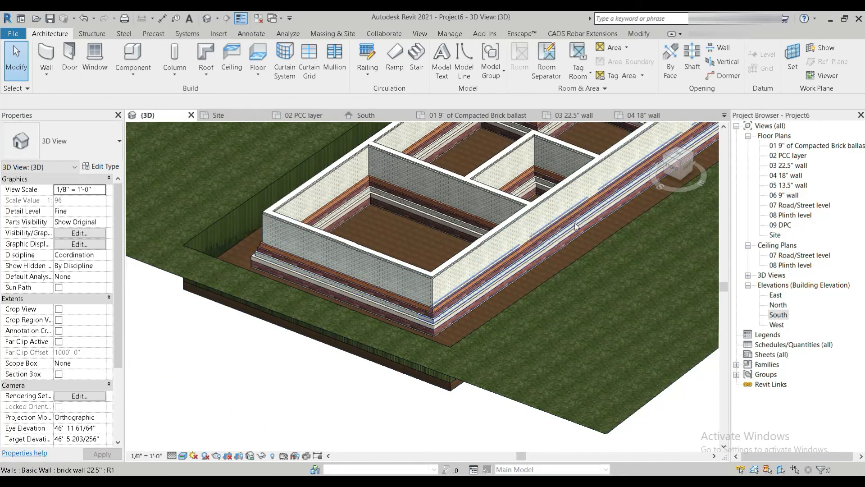
{"action": "middle_click_drag", "start_coordinate": [513, 271], "coordinate": [432, 334]}
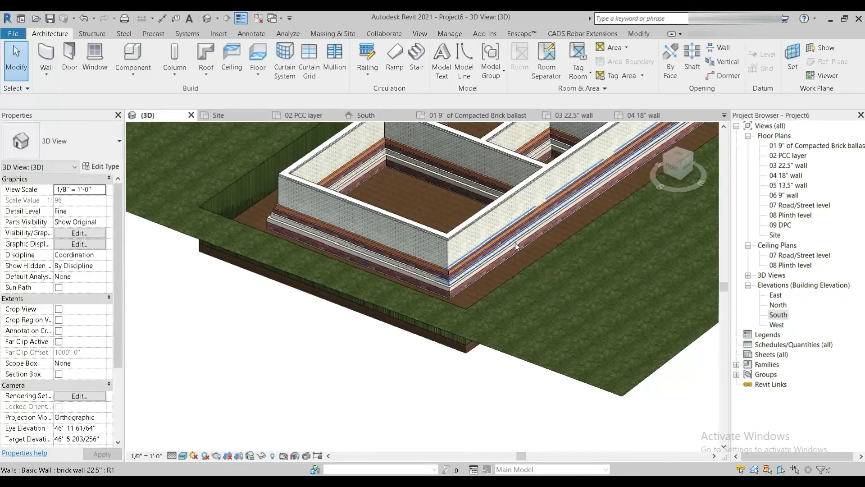